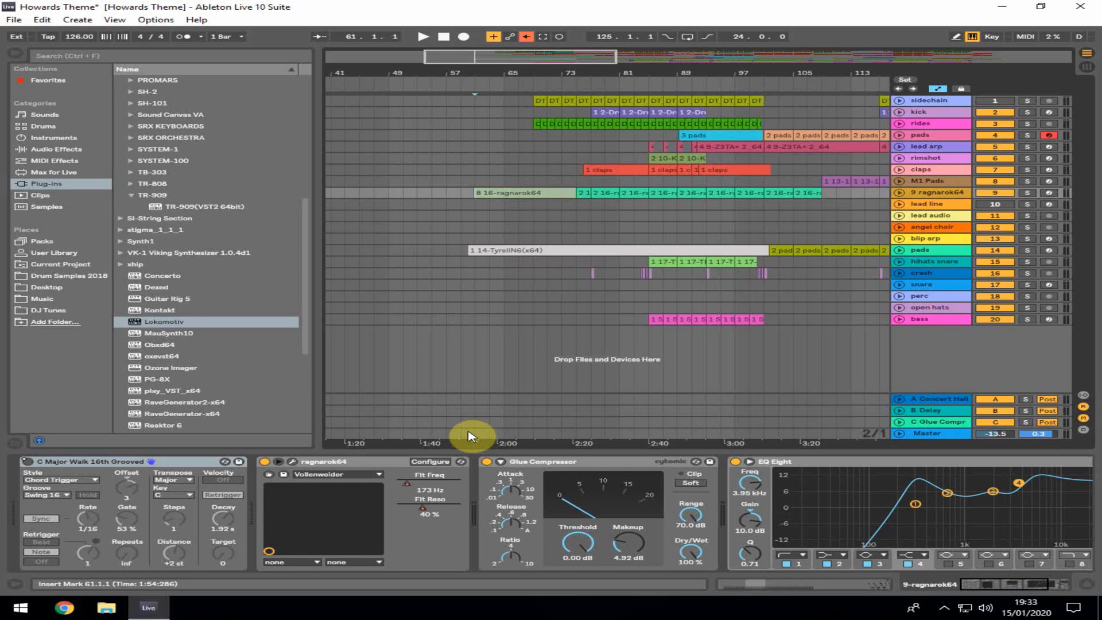
Start arrangement playback from around bar 61
{"action": "left_click", "coordinate": [505, 162]}
{"action": "key", "text": "space"}
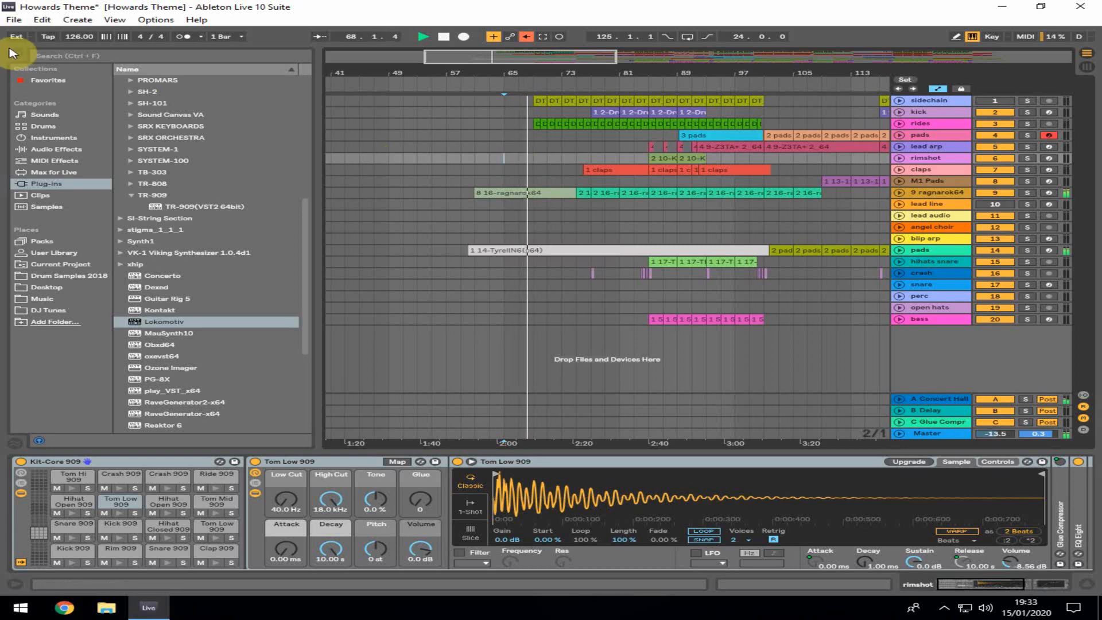
Hide the browser and unfold the kick and rides tracks to inspect their automation, zooming out over the whole song
{"action": "left_click", "coordinate": [13, 54]}
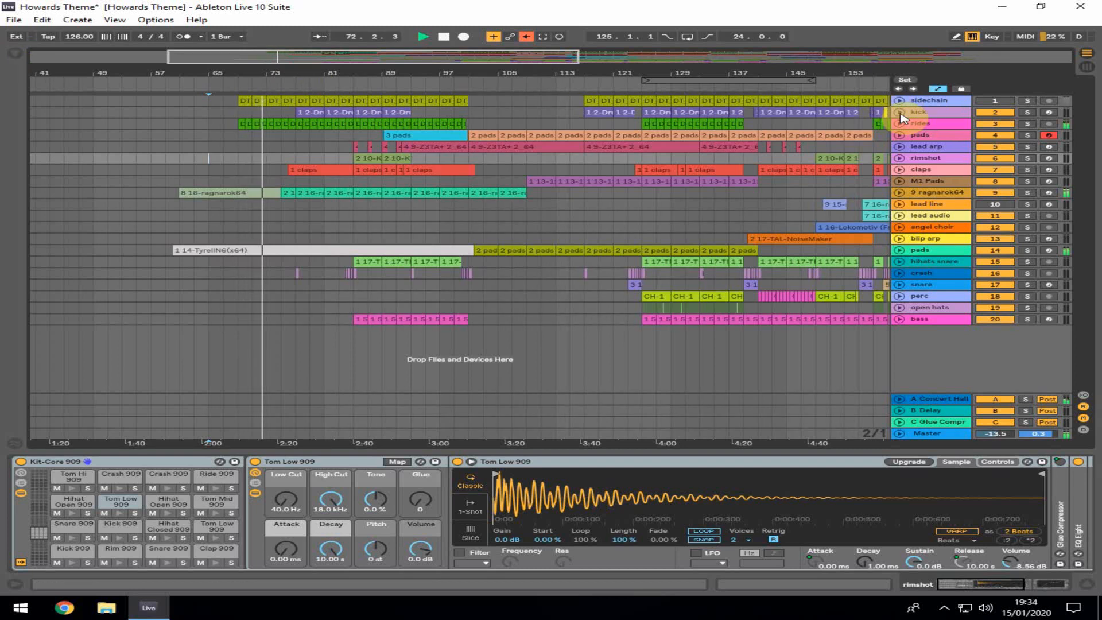
{"action": "left_click", "coordinate": [899, 112]}
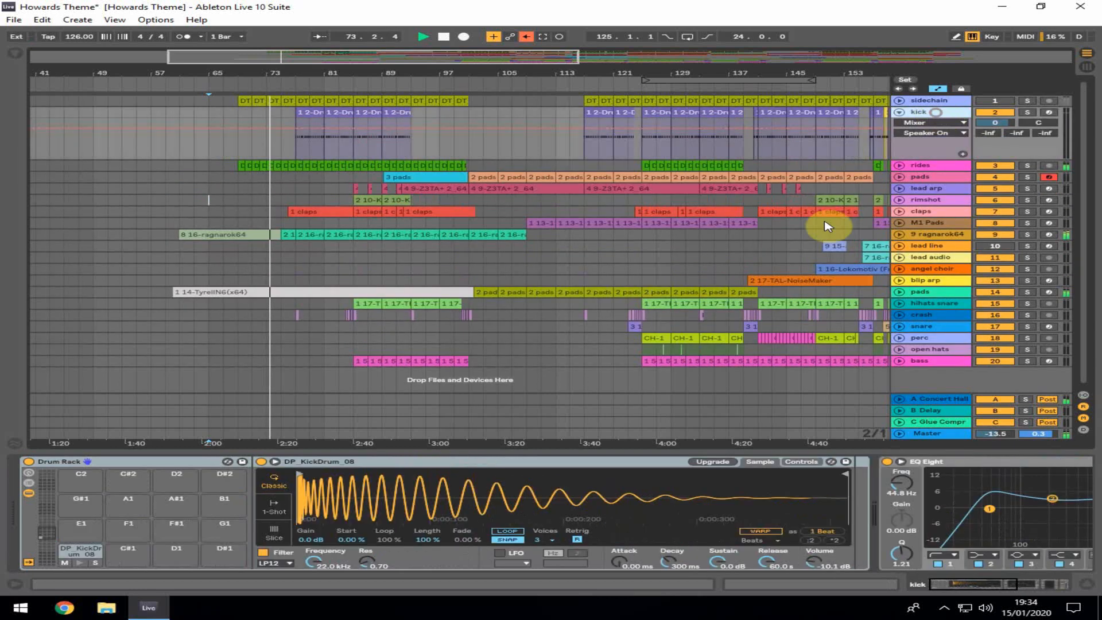
{"action": "left_click", "coordinate": [900, 112]}
{"action": "left_click", "coordinate": [900, 124]}
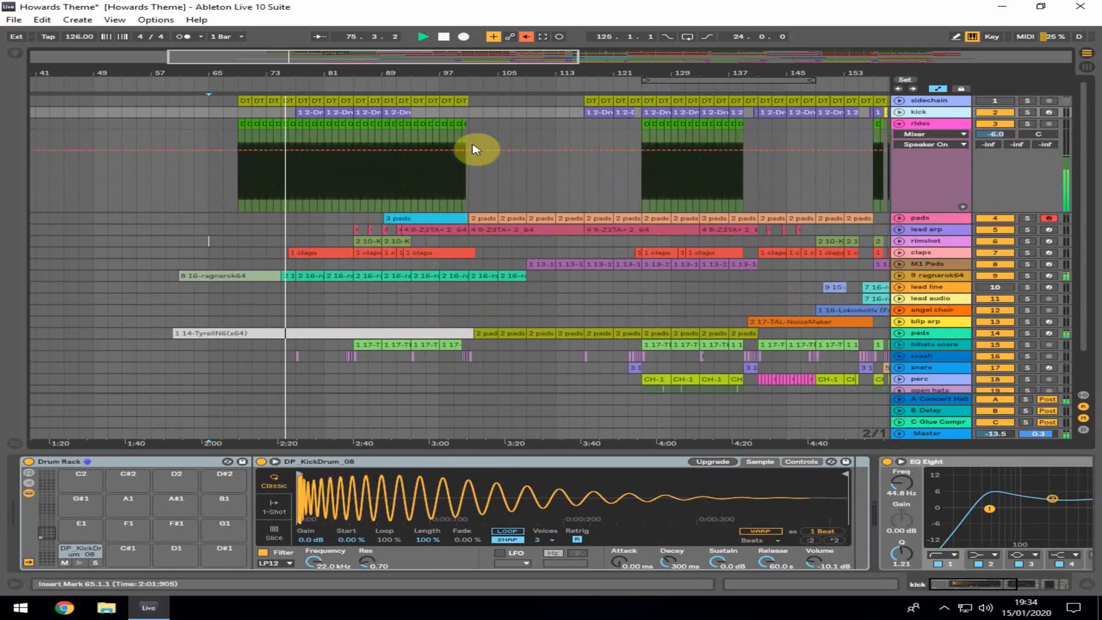
{"action": "left_click", "coordinate": [335, 123]}
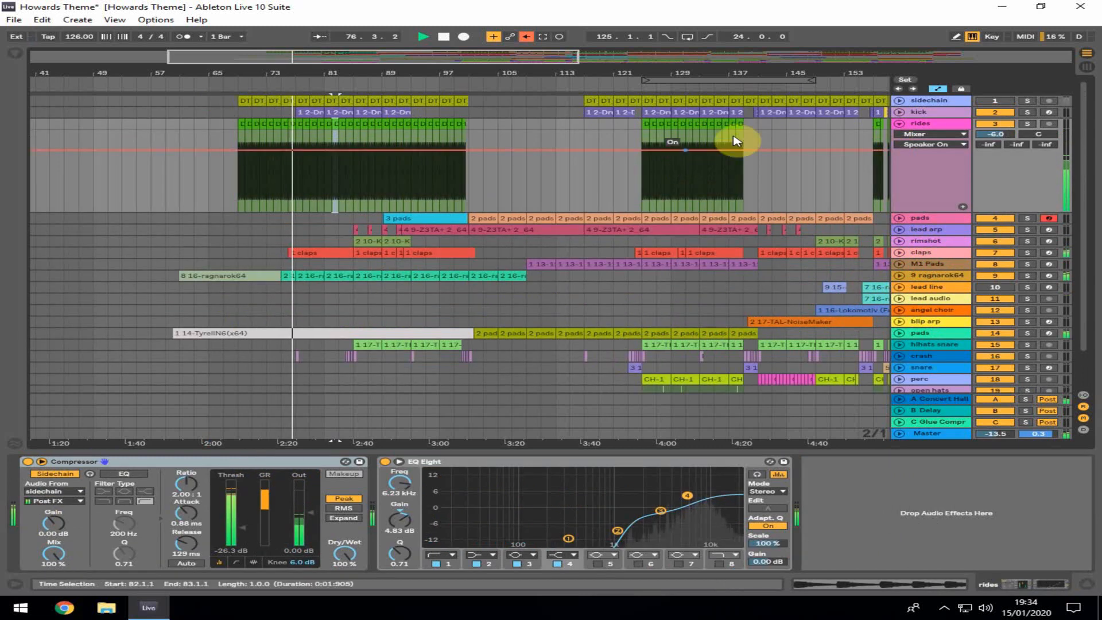
{"action": "left_click_drag", "start_coordinate": [418, 74], "coordinate": [424, 52]}
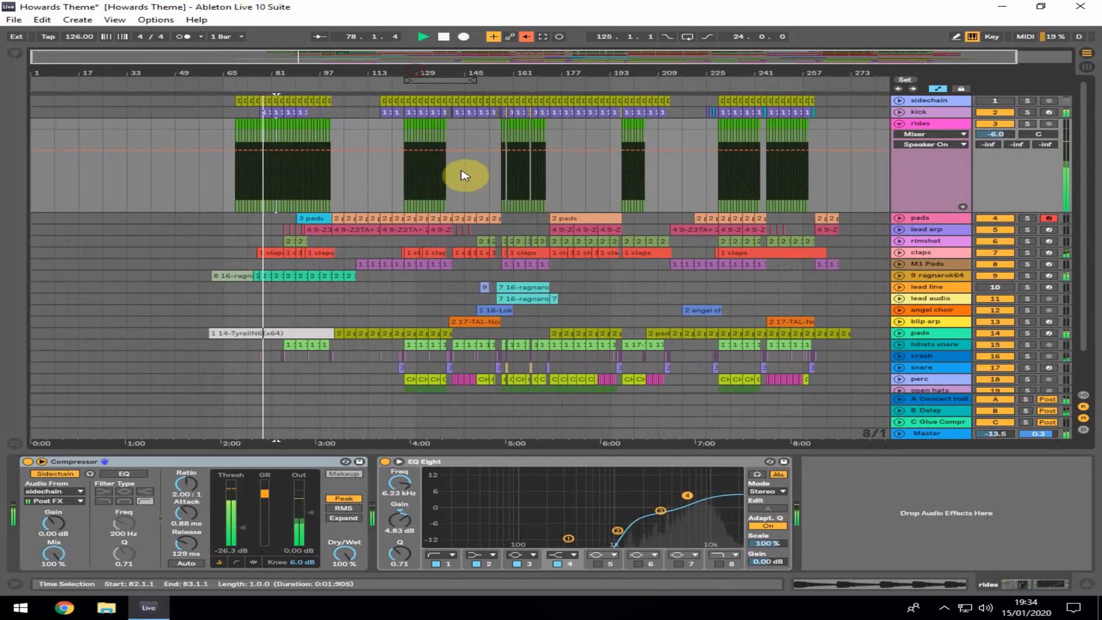
Unfold the pads track and open its Z3TA+2 synth window for inspection, then close it
{"action": "left_click", "coordinate": [900, 123]}
{"action": "left_click", "coordinate": [900, 135]}
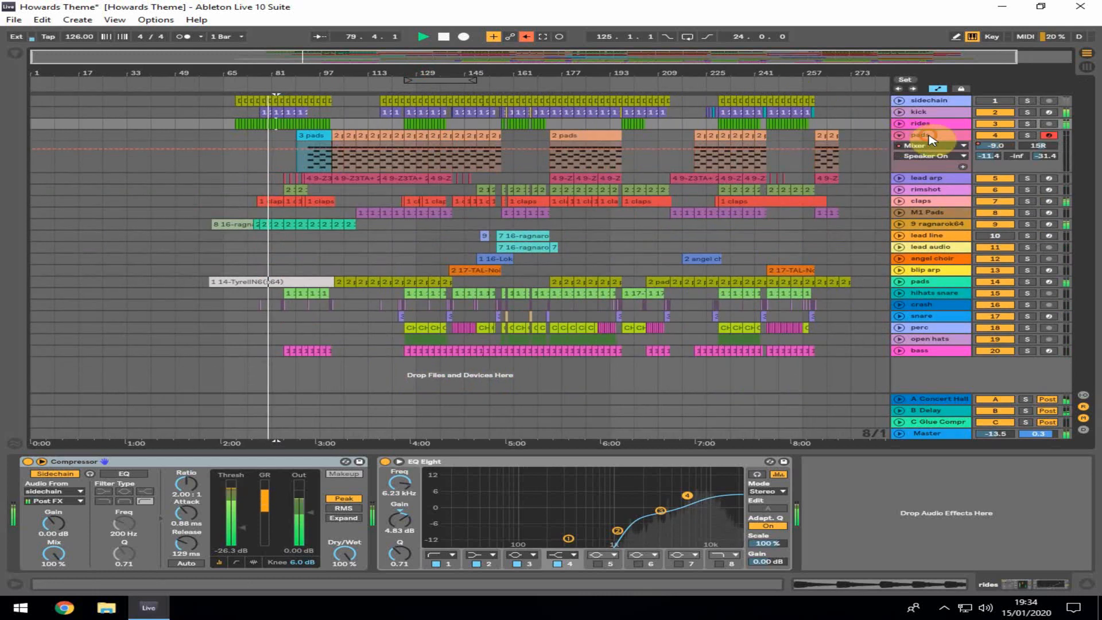
{"action": "left_click", "coordinate": [930, 137]}
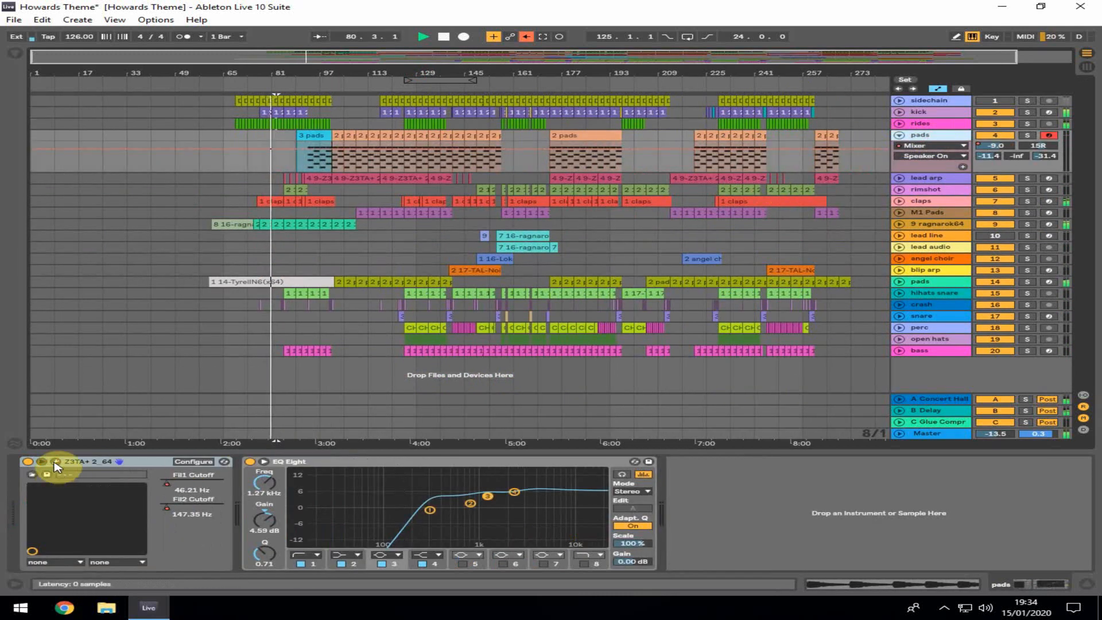
{"action": "left_click", "coordinate": [55, 462]}
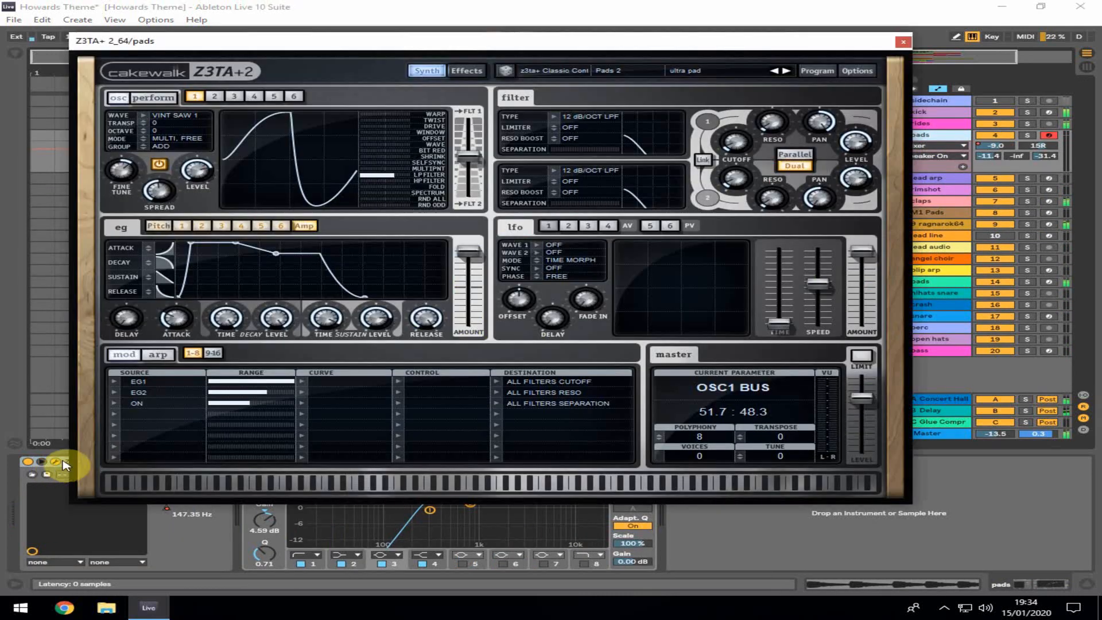
{"action": "left_click", "coordinate": [899, 46]}
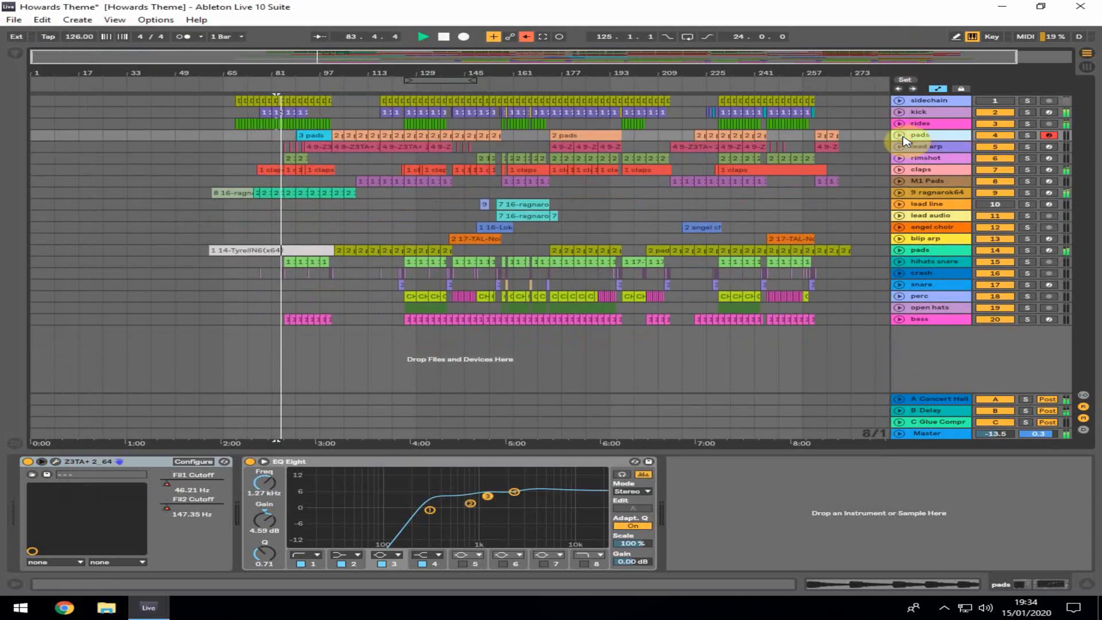
Select the lead arp, rimshot, claps, M1 Pads and ragnarok64 tracks in turn, opening and closing the Ragnarök synth window
{"action": "left_click", "coordinate": [906, 145]}
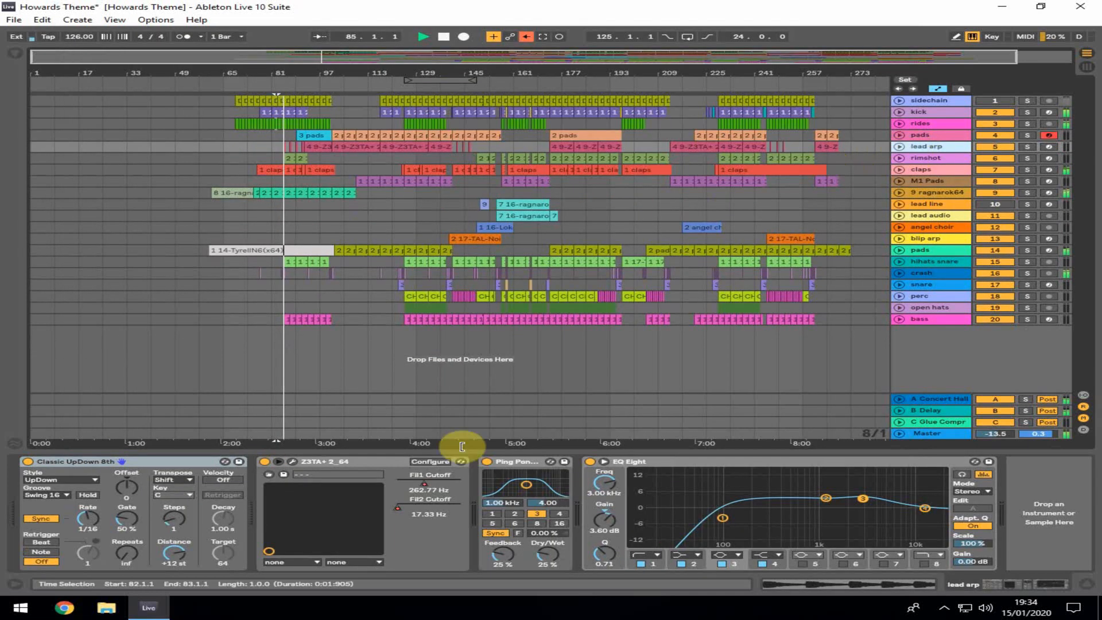
{"action": "left_click", "coordinate": [918, 158]}
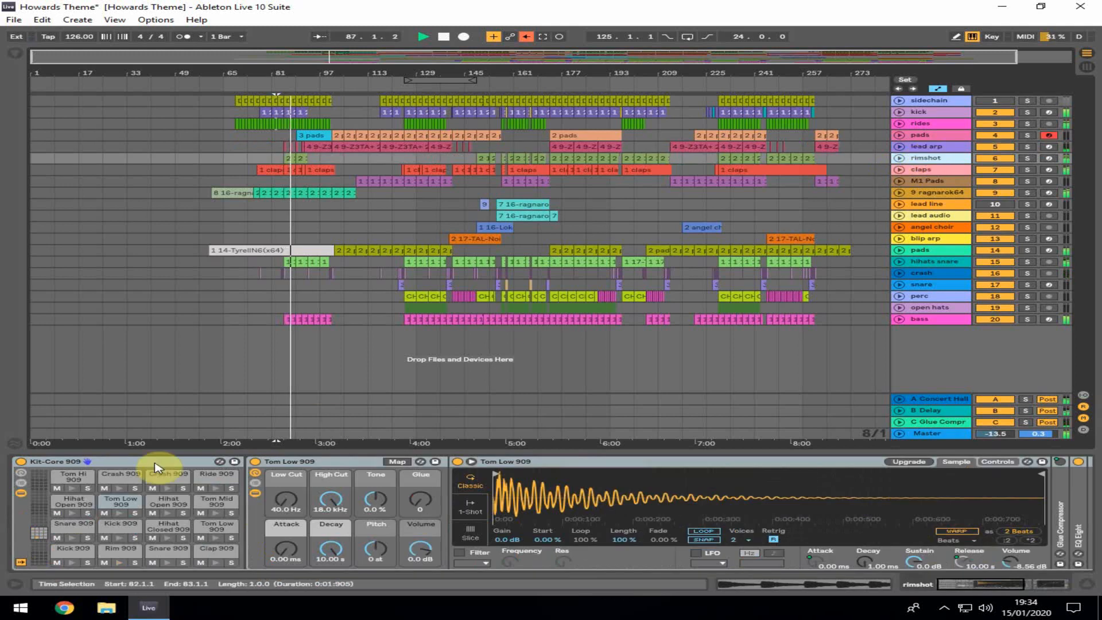
{"action": "left_click", "coordinate": [925, 170]}
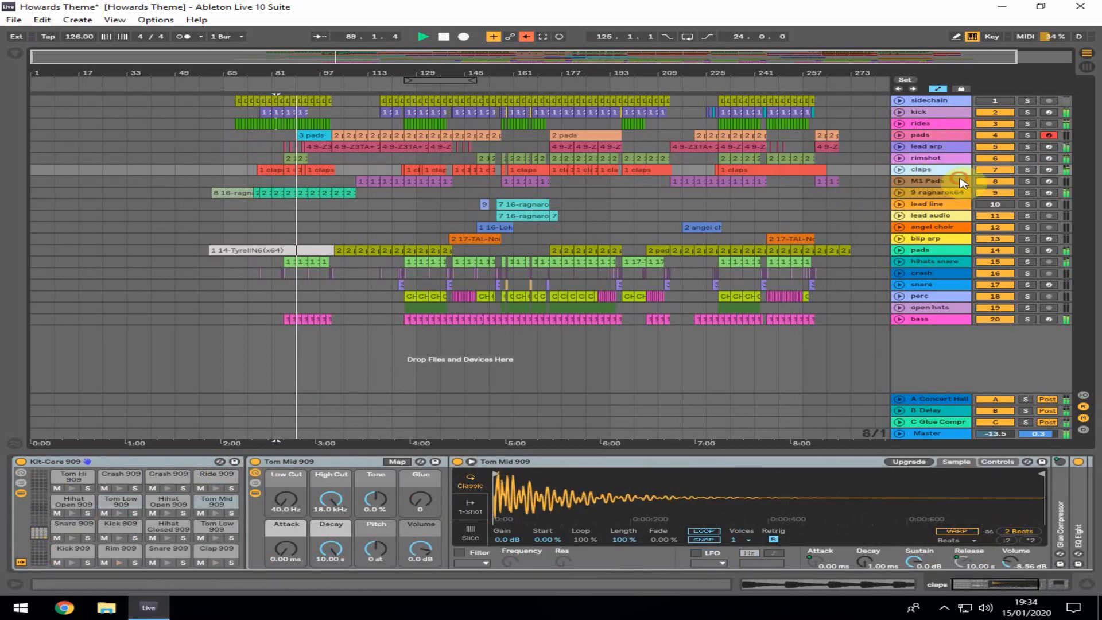
{"action": "left_click", "coordinate": [962, 182]}
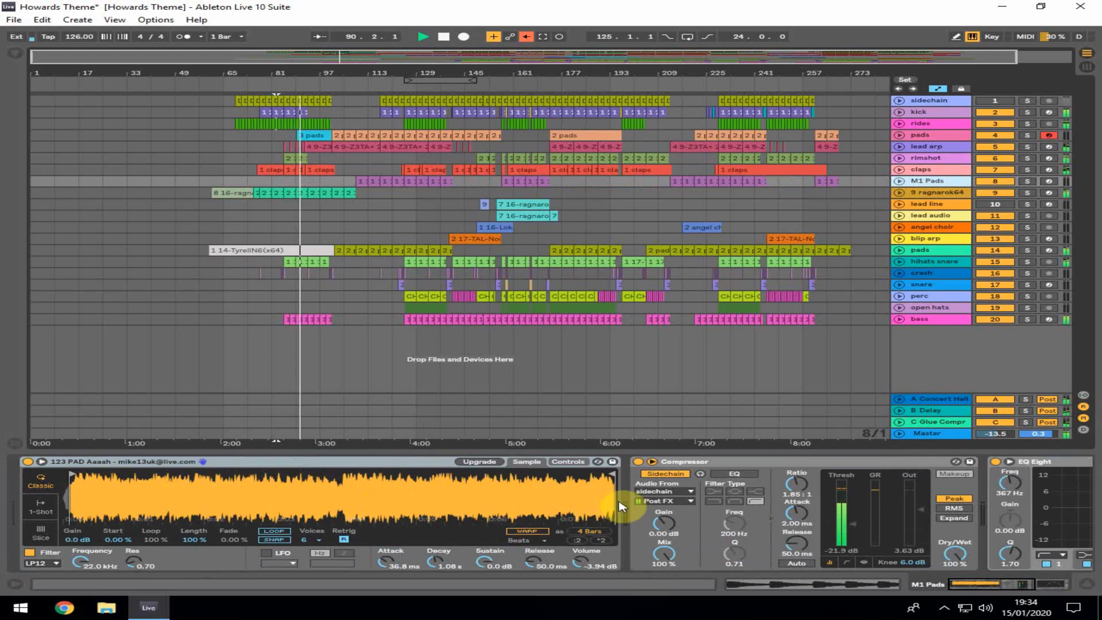
{"action": "left_click", "coordinate": [918, 193]}
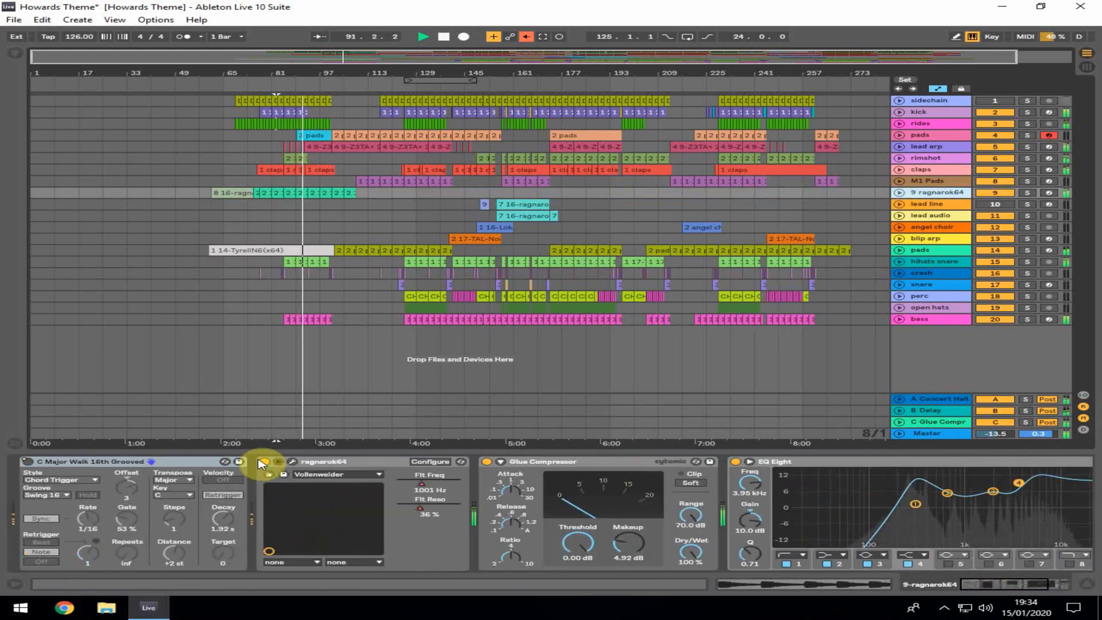
{"action": "left_click", "coordinate": [293, 462]}
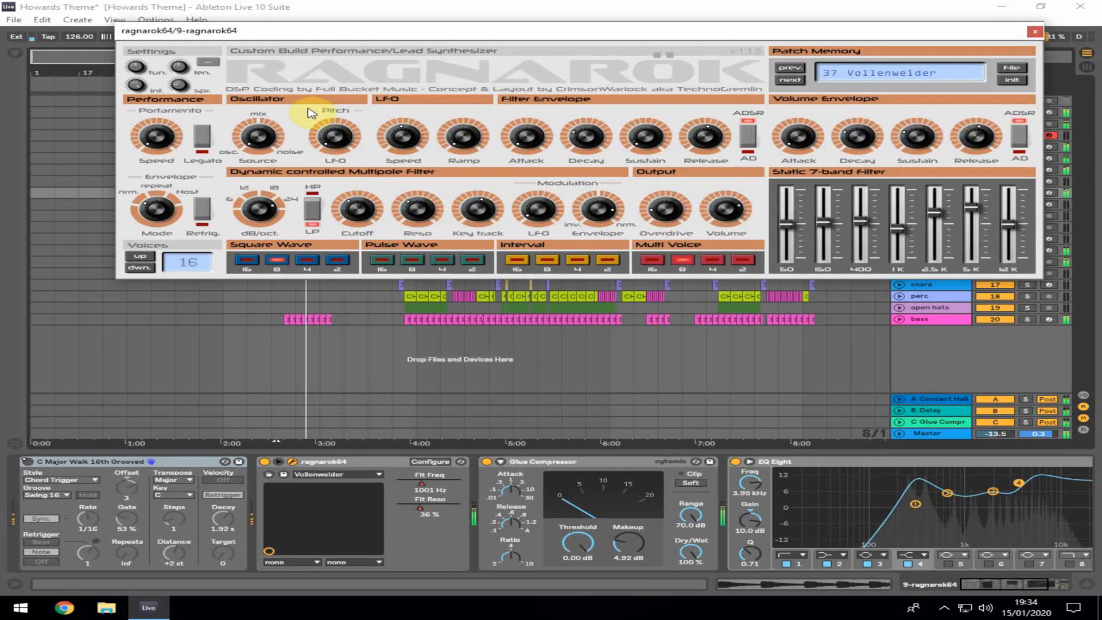
{"action": "left_click", "coordinate": [1035, 32]}
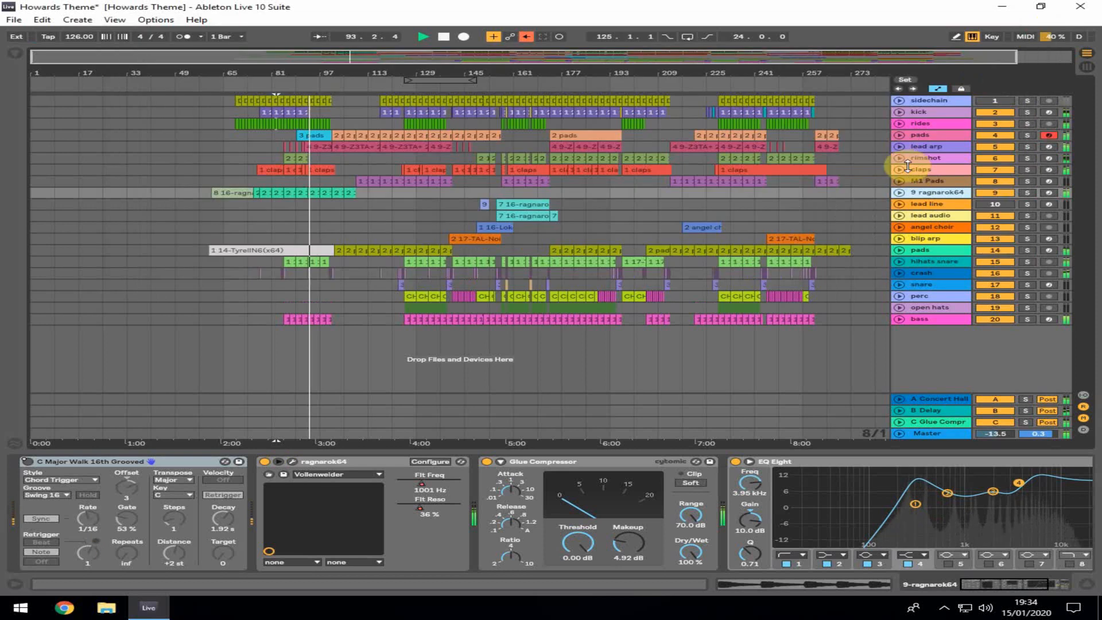
Select the lead line, angel choir and pads tracks, opening and closing the Cobalt synth window on pads
{"action": "left_click", "coordinate": [917, 207]}
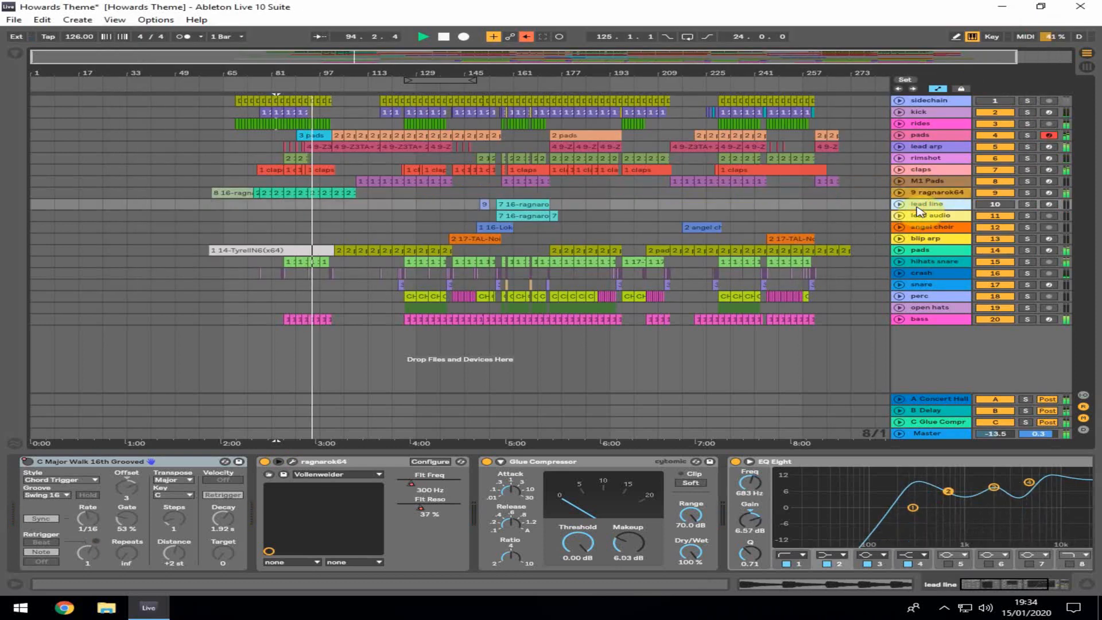
{"action": "left_click", "coordinate": [927, 228]}
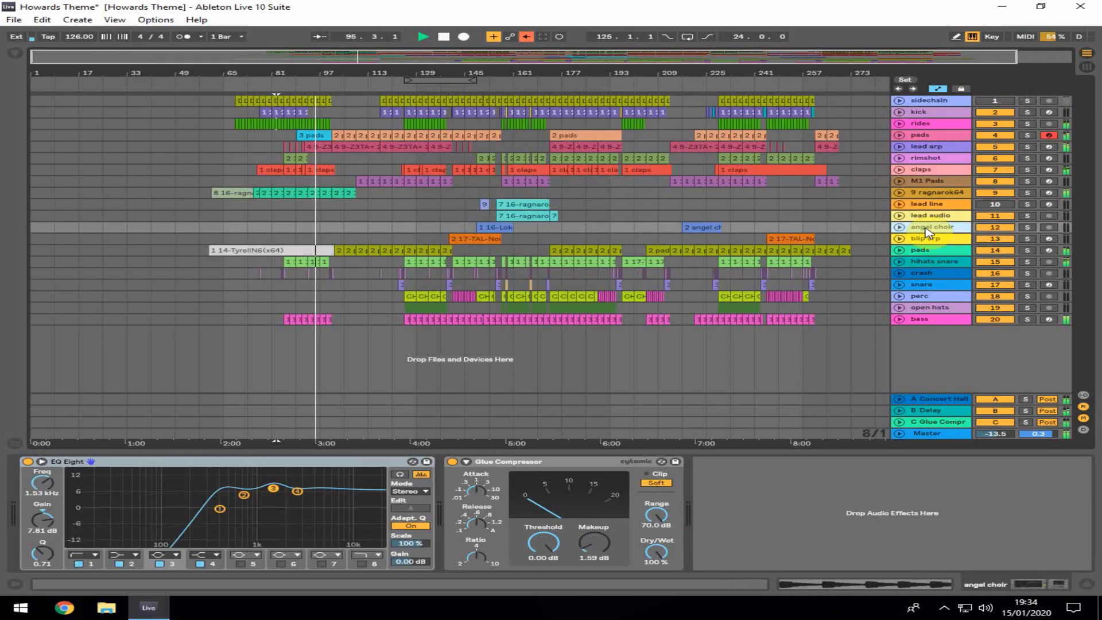
{"action": "left_click", "coordinate": [920, 250]}
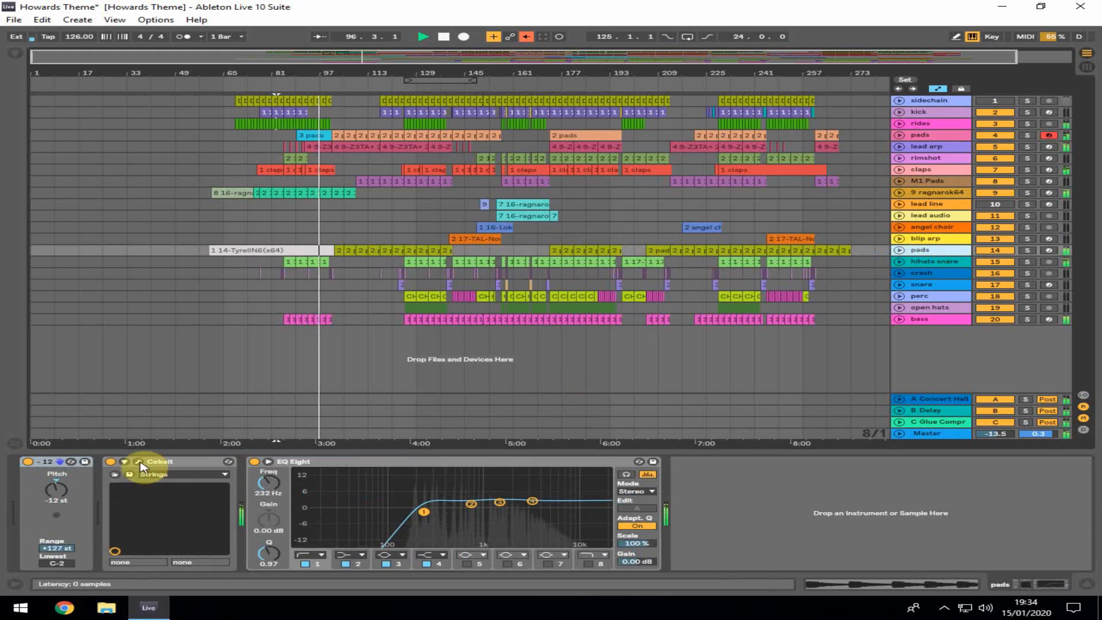
{"action": "left_click", "coordinate": [139, 462]}
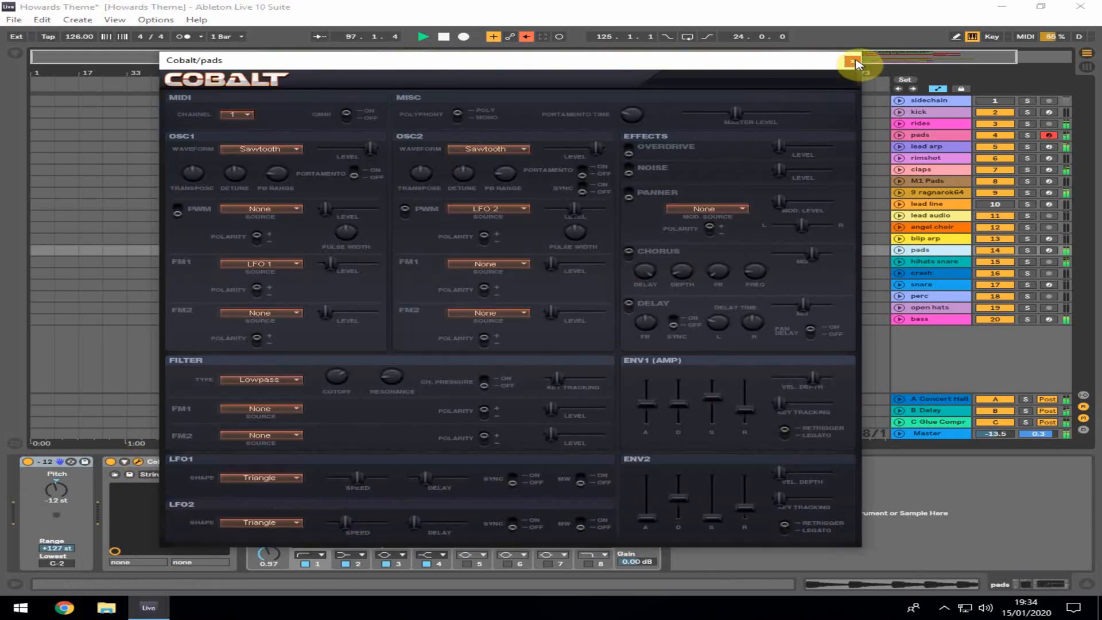
{"action": "left_click", "coordinate": [853, 61]}
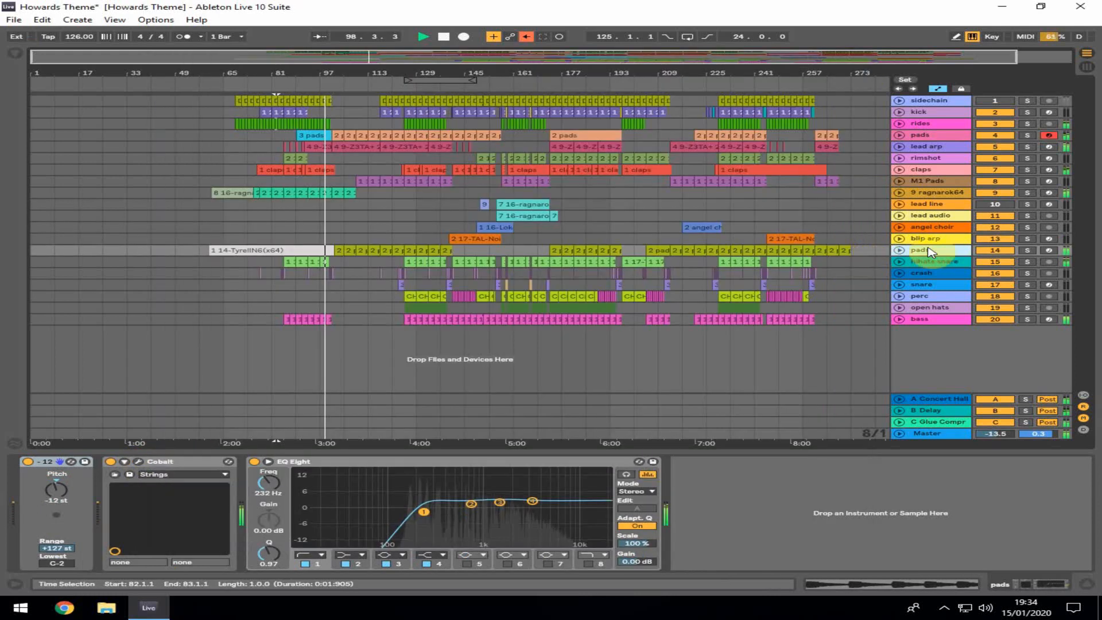
Select the hihats snare, snare and bass tracks, opening and closing the bass track's Z3TA+2 synth window
{"action": "left_click", "coordinate": [934, 261]}
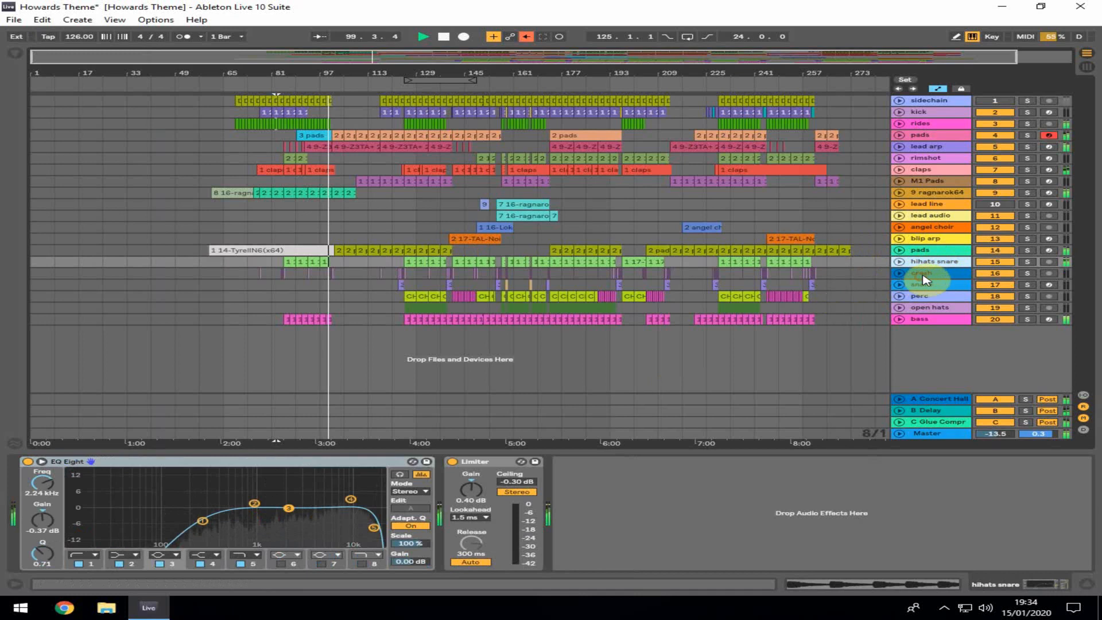
{"action": "left_click", "coordinate": [920, 274]}
{"action": "left_click", "coordinate": [918, 319]}
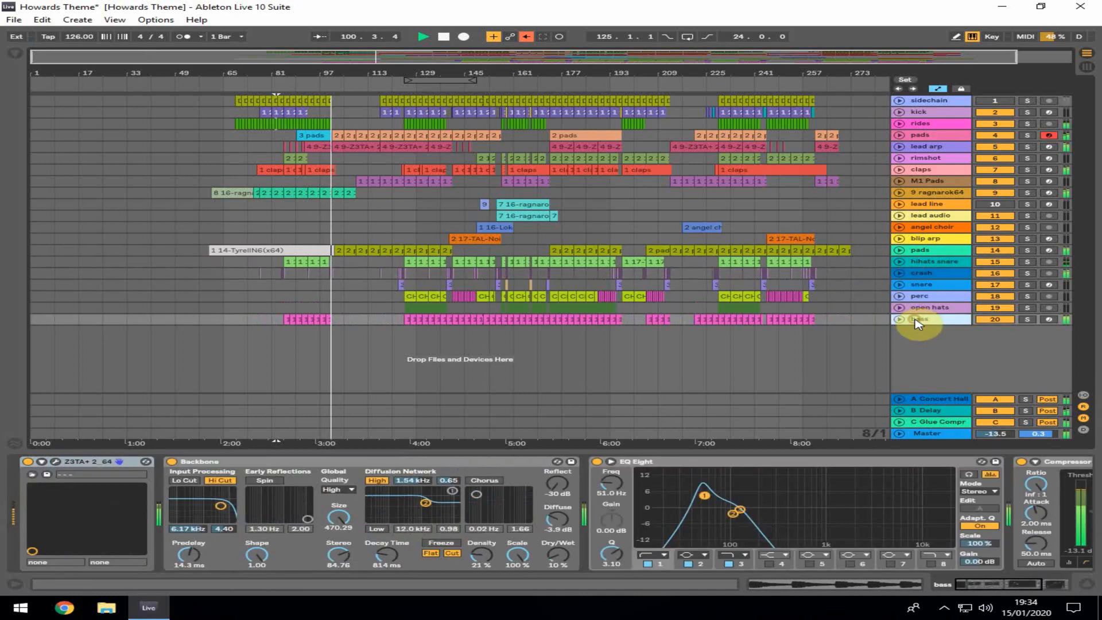
{"action": "left_click", "coordinate": [56, 461]}
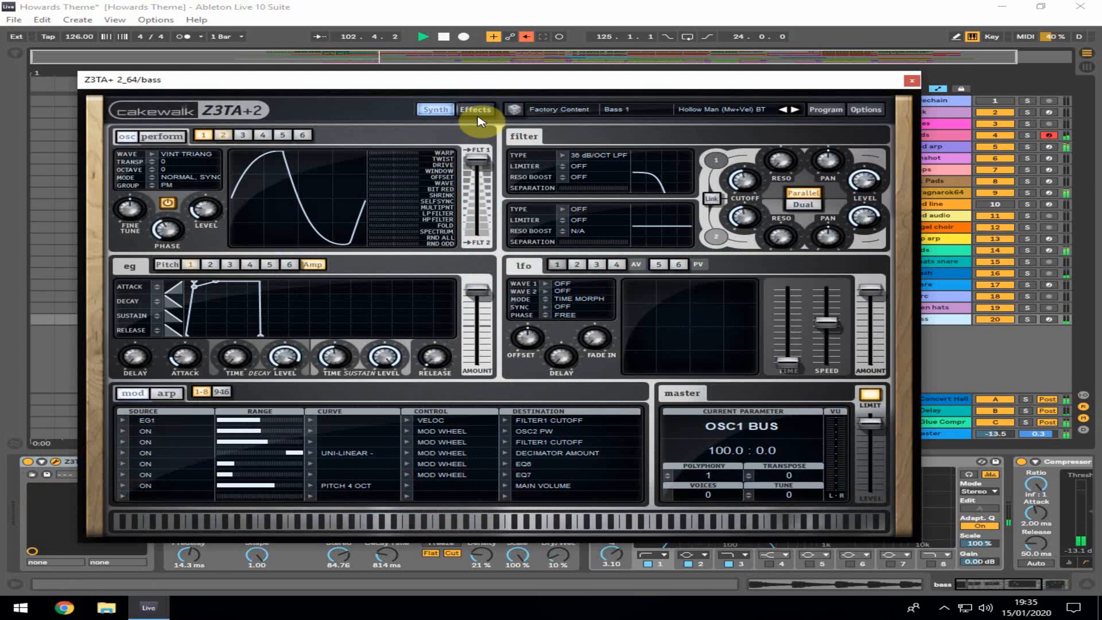
{"action": "left_click", "coordinate": [911, 81]}
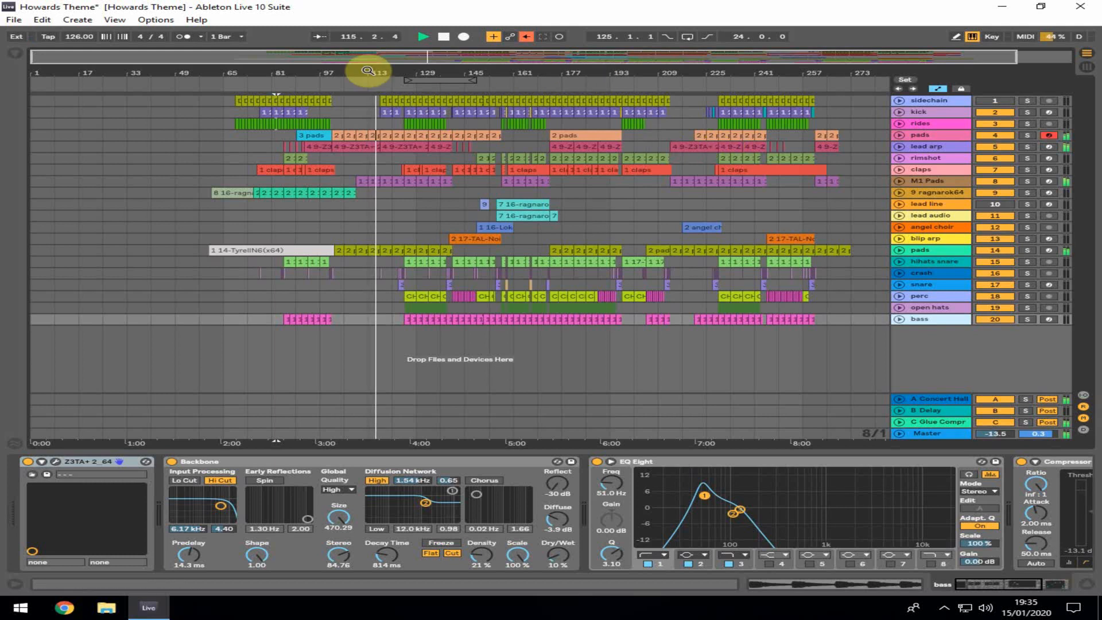
Open a lead arp clip around bar 117 in the MIDI note editor and zoom in to examine its notes
{"action": "left_click_drag", "start_coordinate": [368, 70], "coordinate": [167, 70]}
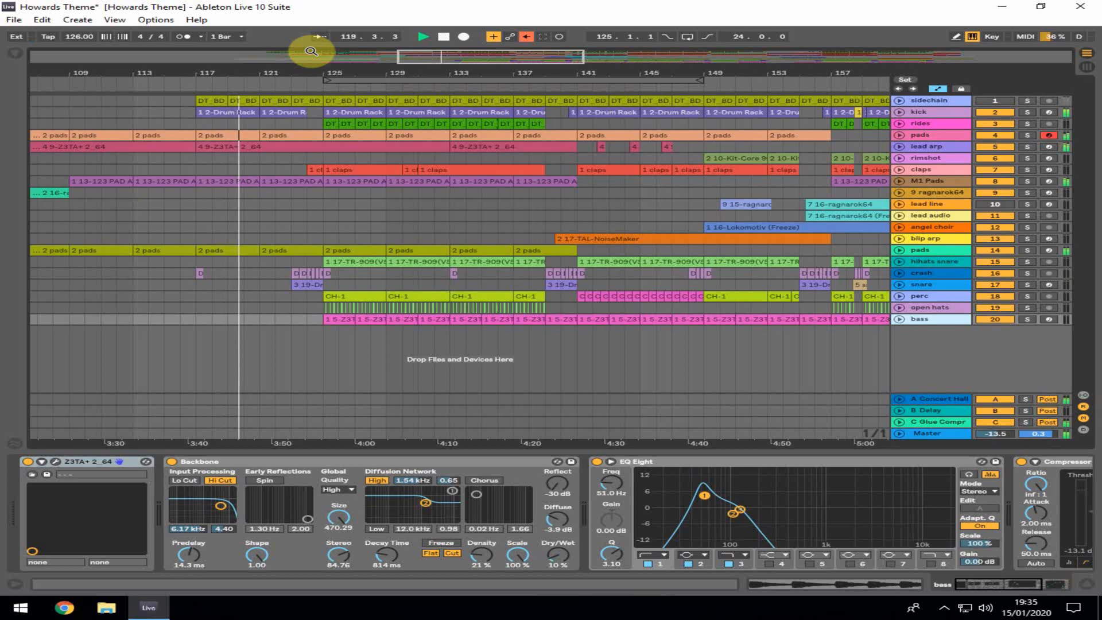
{"action": "double_click", "coordinate": [287, 148]}
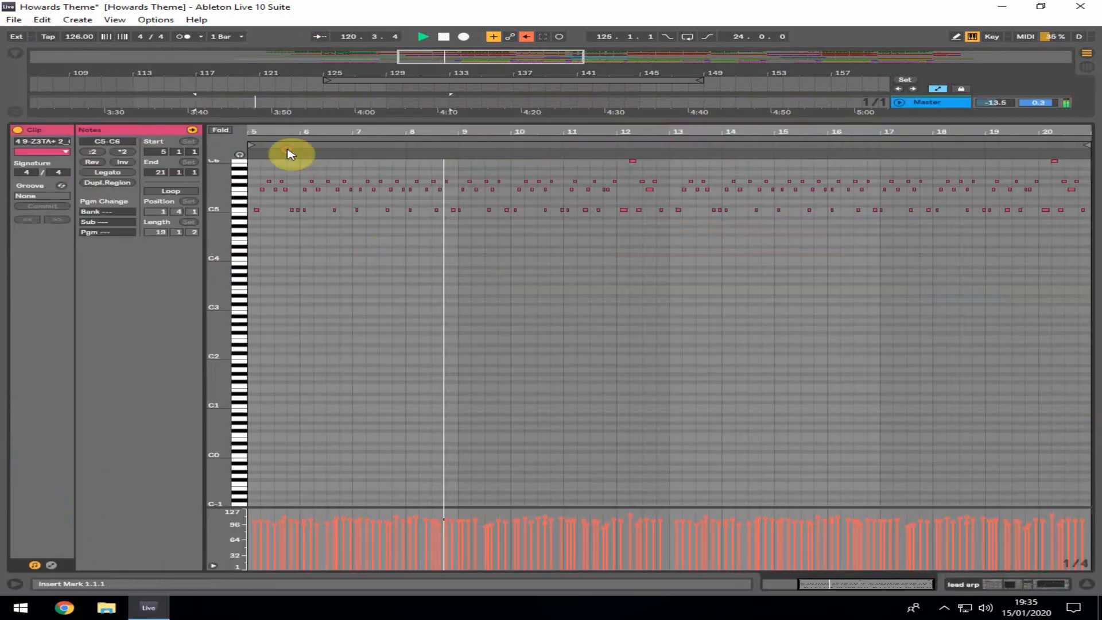
{"action": "scroll", "coordinate": [566, 256], "scroll_direction": "up", "scroll_amount": 5}
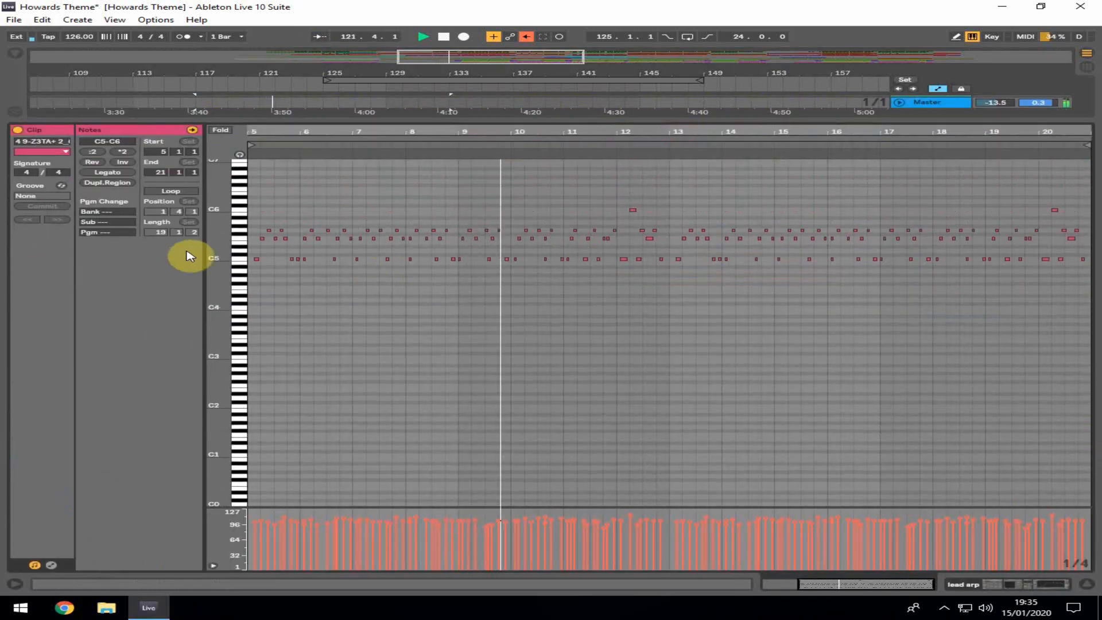
{"action": "left_click_drag", "start_coordinate": [232, 248], "coordinate": [246, 245]}
{"action": "left_click_drag", "start_coordinate": [622, 135], "coordinate": [627, 362]}
{"action": "scroll", "coordinate": [476, 274], "scroll_direction": "up", "scroll_amount": 2}
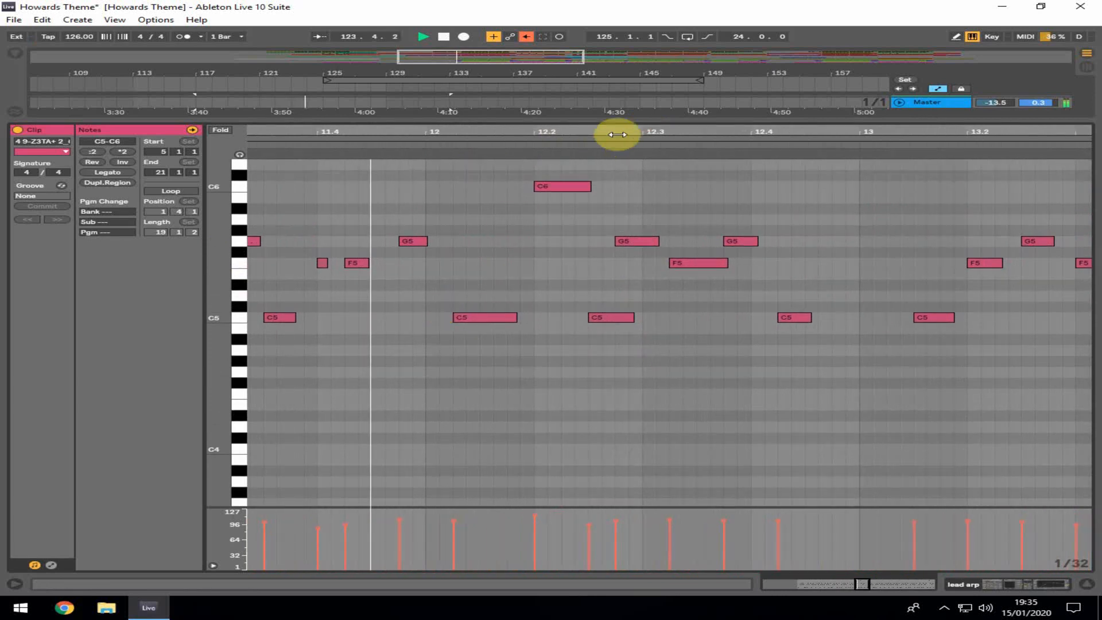
{"action": "left_click_drag", "start_coordinate": [656, 132], "coordinate": [656, 48]}
{"action": "left_click_drag", "start_coordinate": [541, 132], "coordinate": [472, 135]}
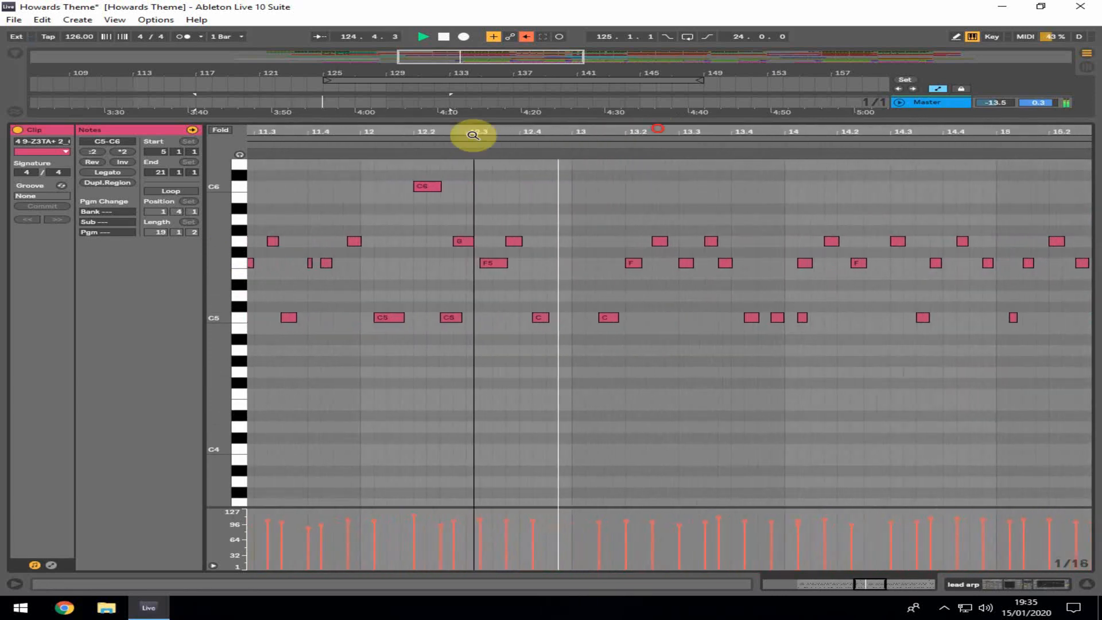
Close the clip editor, open a hihats snare clip around bar 129, close it again and select a claps clip
{"action": "left_click", "coordinate": [1086, 585]}
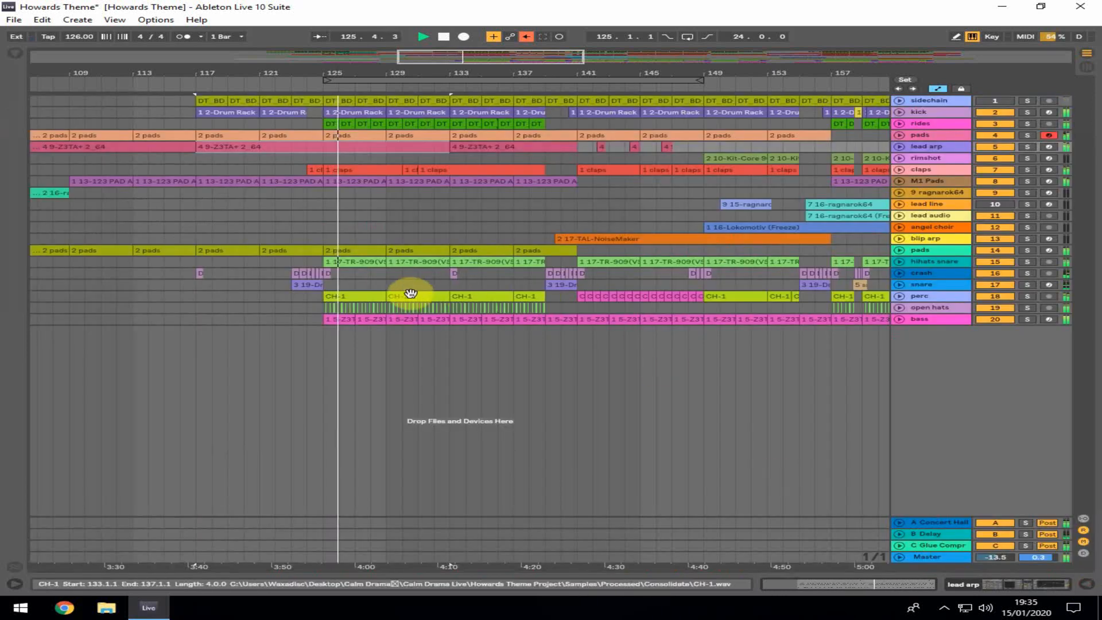
{"action": "left_click", "coordinate": [431, 261]}
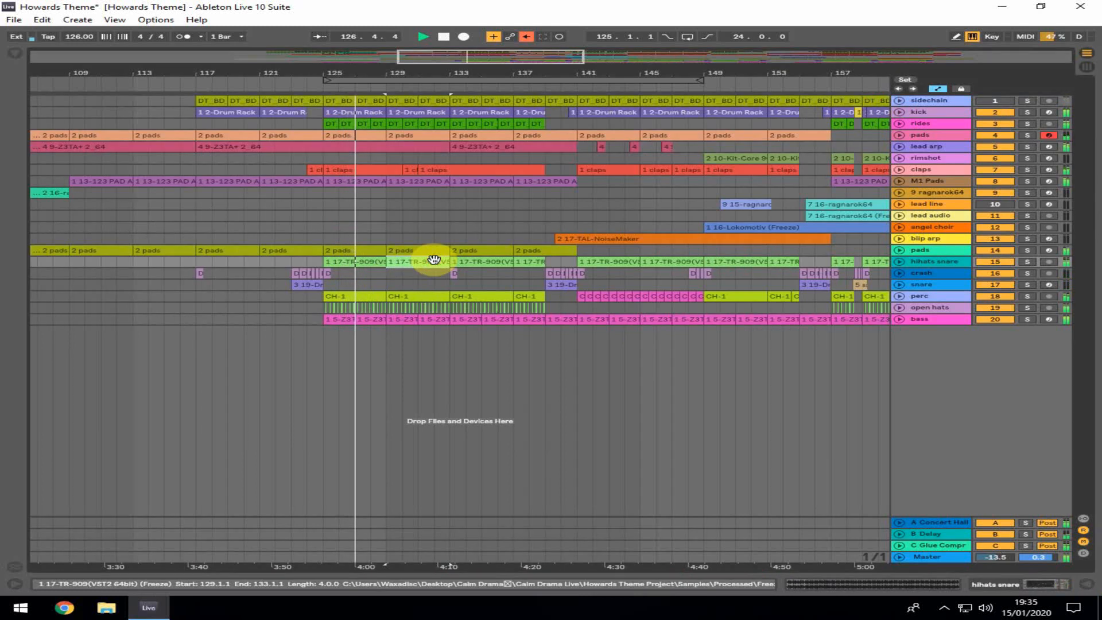
{"action": "double_click", "coordinate": [434, 260]}
{"action": "left_click", "coordinate": [1087, 584]}
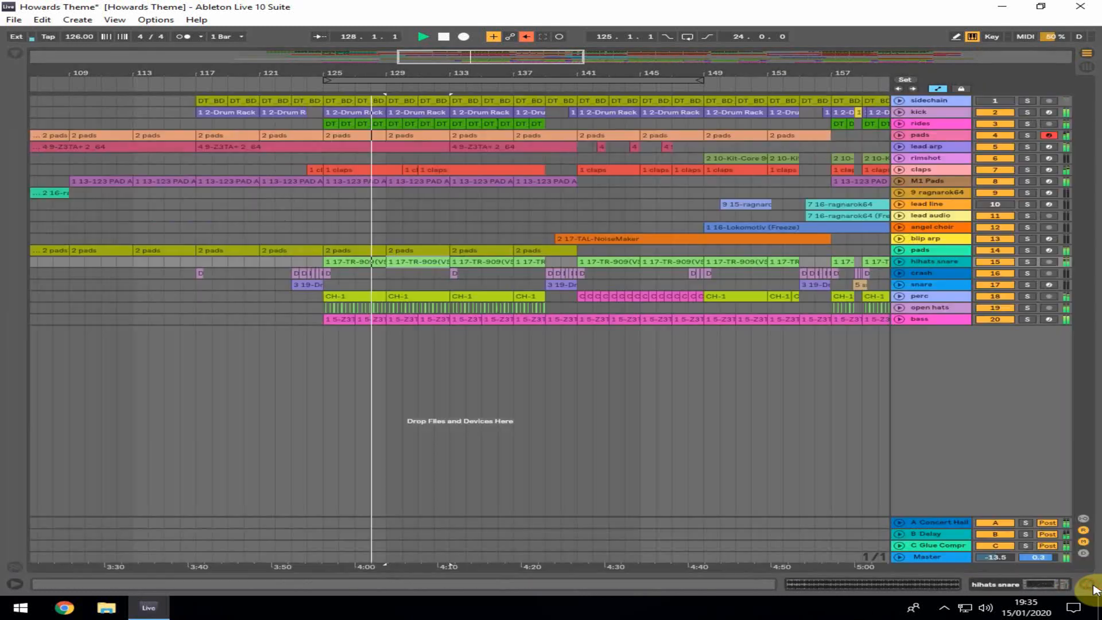
{"action": "left_click", "coordinate": [465, 342]}
{"action": "left_click", "coordinate": [650, 170]}
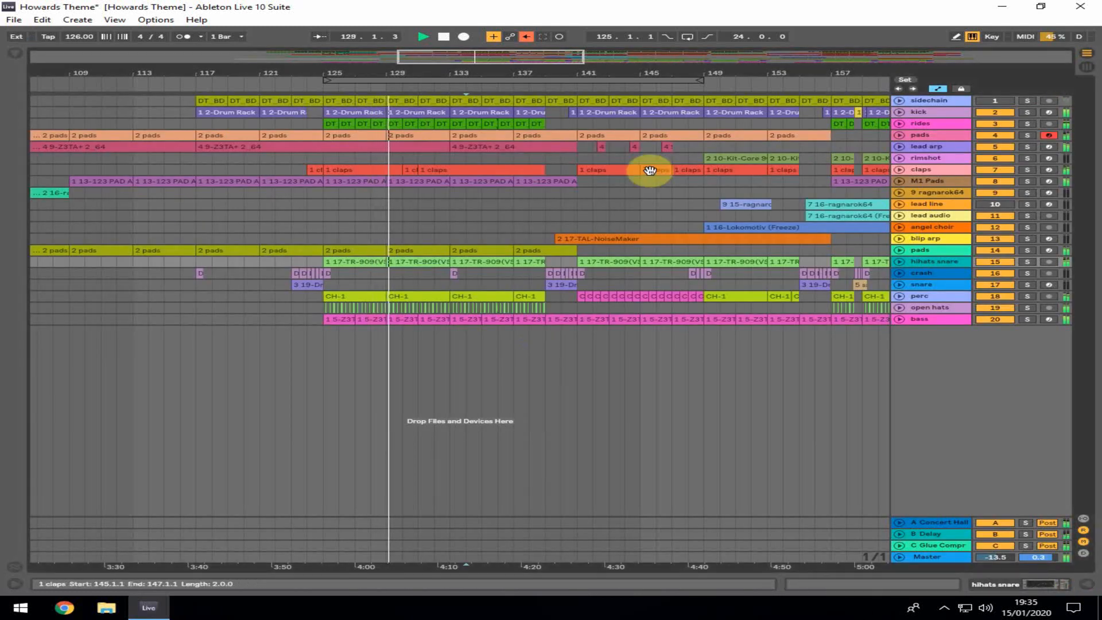
Restart playback from bar 140 and scroll the arrangement onward to later bars
{"action": "left_click", "coordinate": [557, 206]}
{"action": "key", "text": "space"}
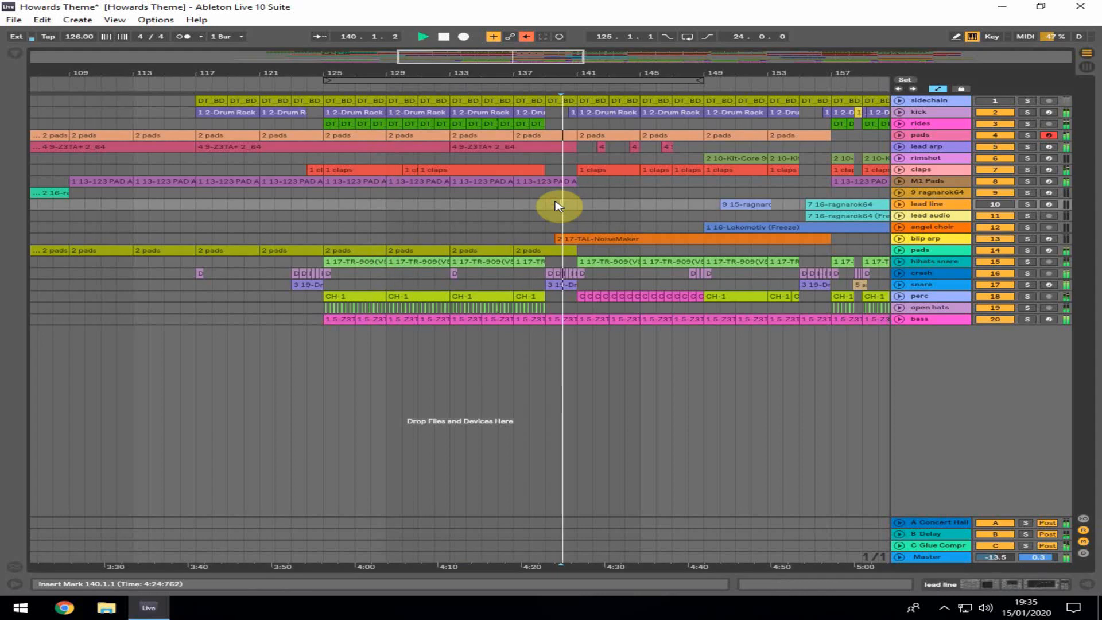
{"action": "left_click_drag", "start_coordinate": [628, 73], "coordinate": [450, 69]}
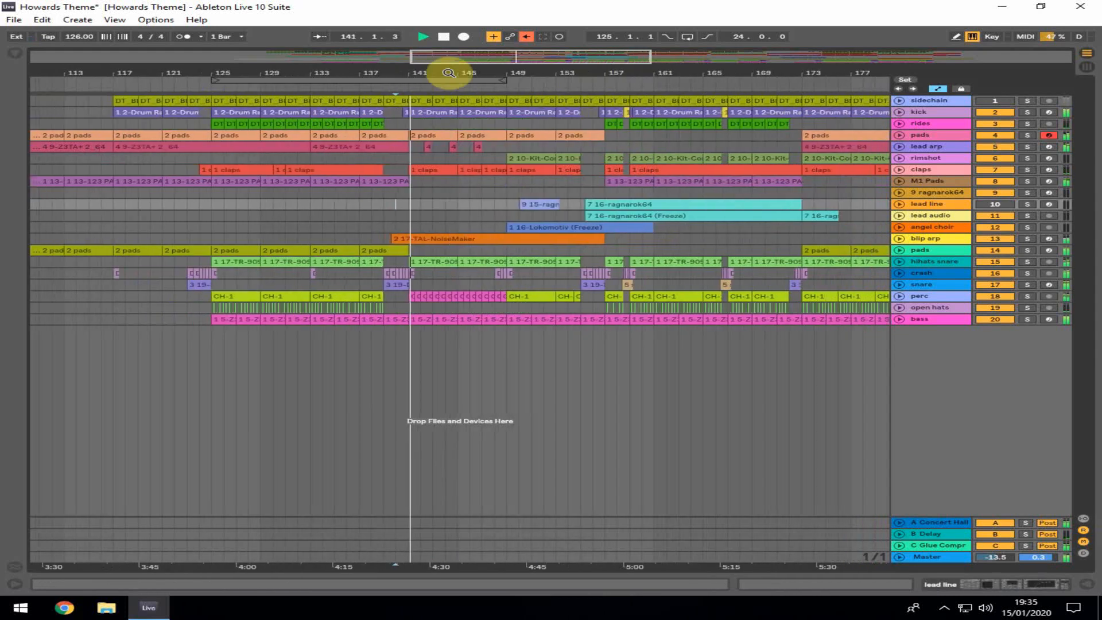
Open the blip arp TAL-NoiseMaker clip around bar 139 in the MIDI note editor
{"action": "left_click", "coordinate": [467, 238]}
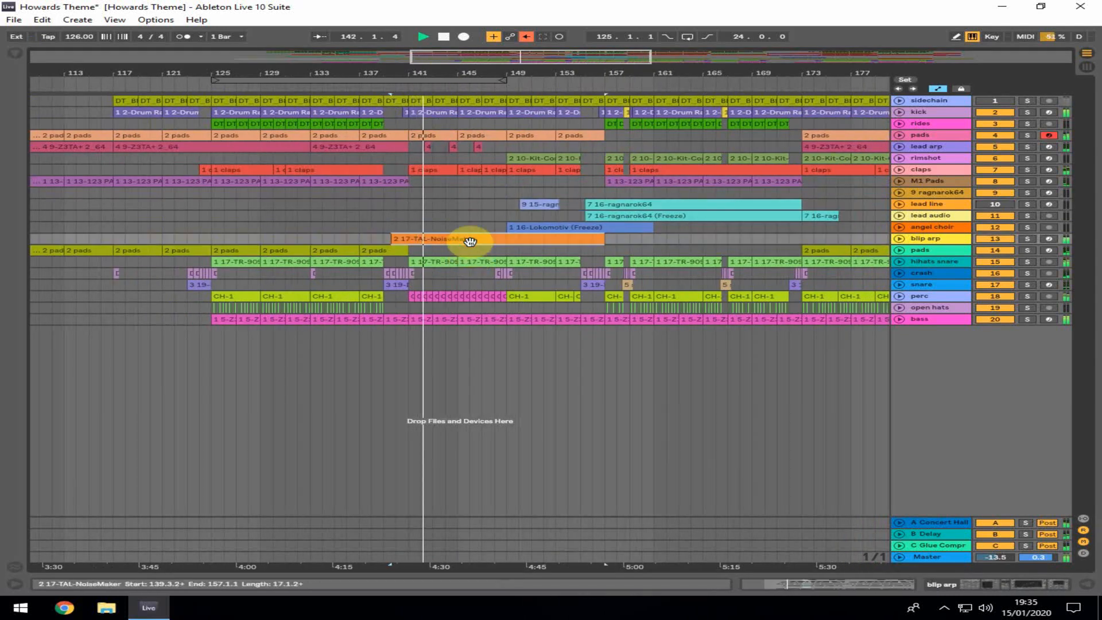
{"action": "double_click", "coordinate": [467, 239]}
{"action": "left_click", "coordinate": [486, 273]}
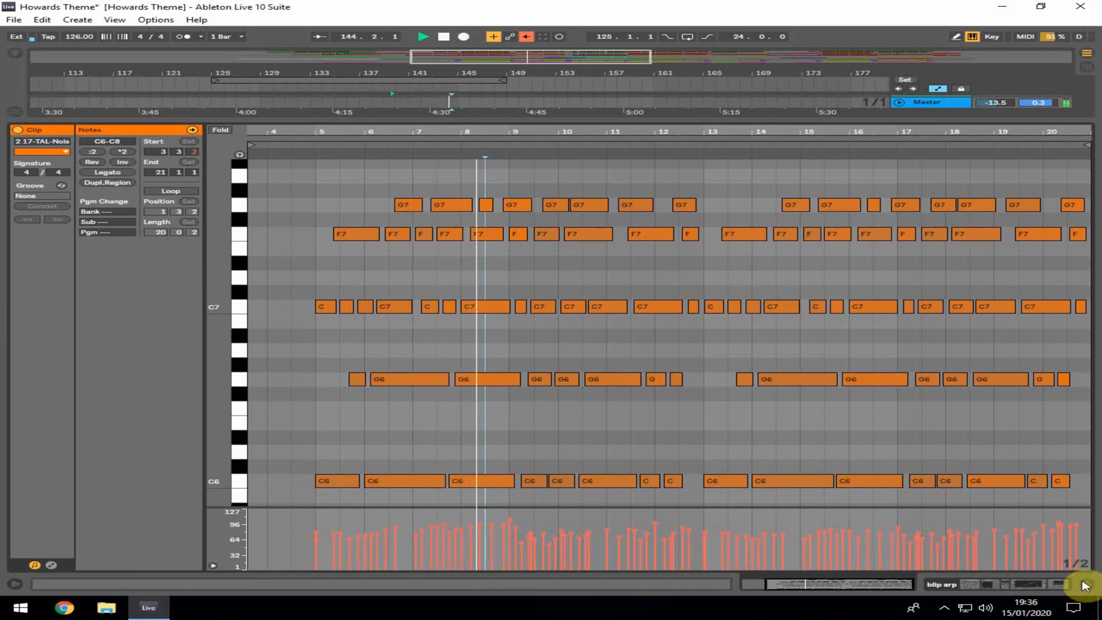
Show the blip arp track's devices and open and close the TAL-NoiseMaker synth window
{"action": "left_click", "coordinate": [1048, 590]}
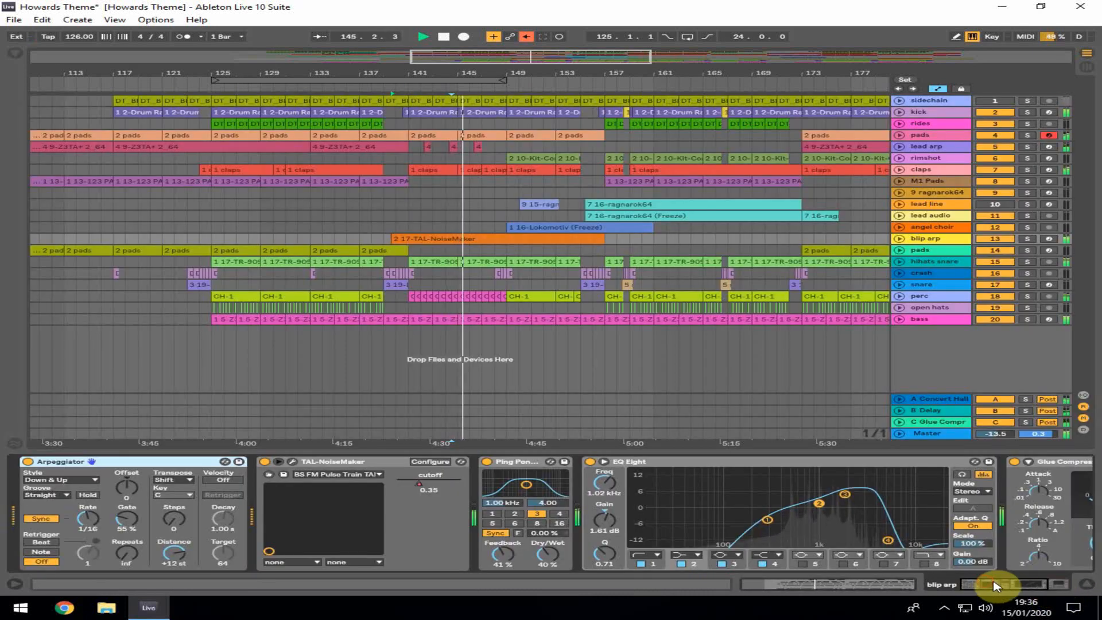
{"action": "left_click_drag", "start_coordinate": [995, 584], "coordinate": [961, 584]}
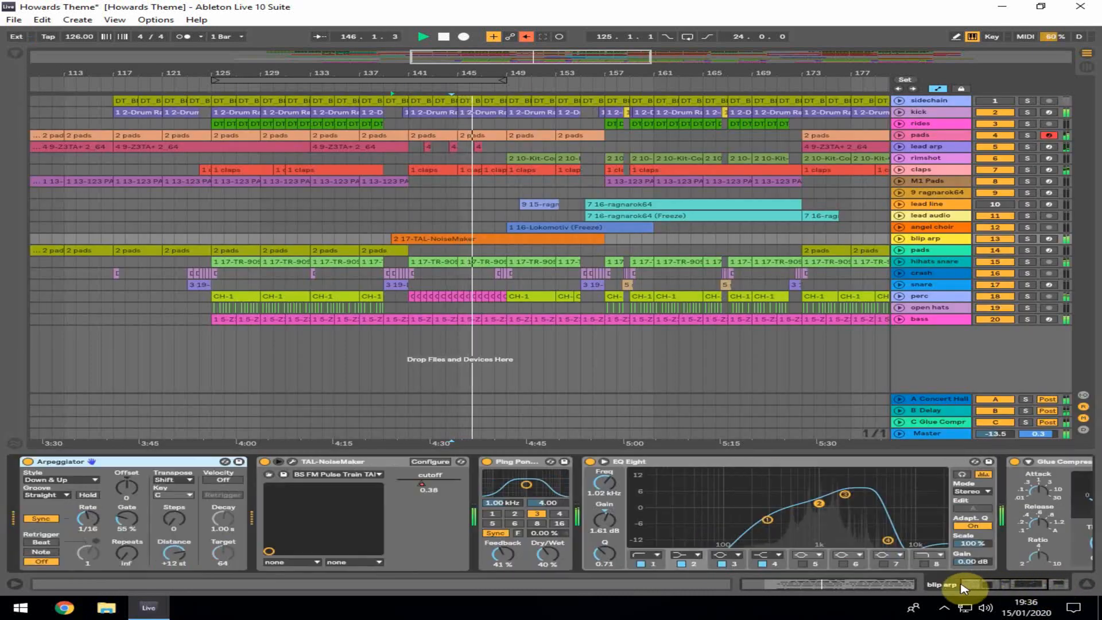
{"action": "left_click", "coordinate": [292, 461]}
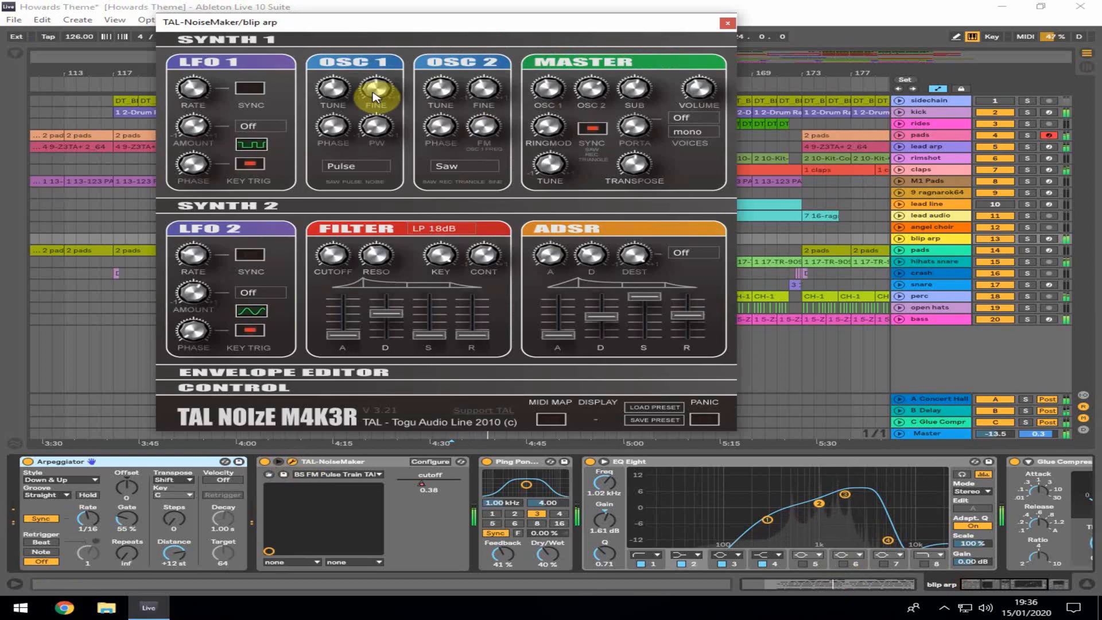
{"action": "left_click", "coordinate": [728, 25]}
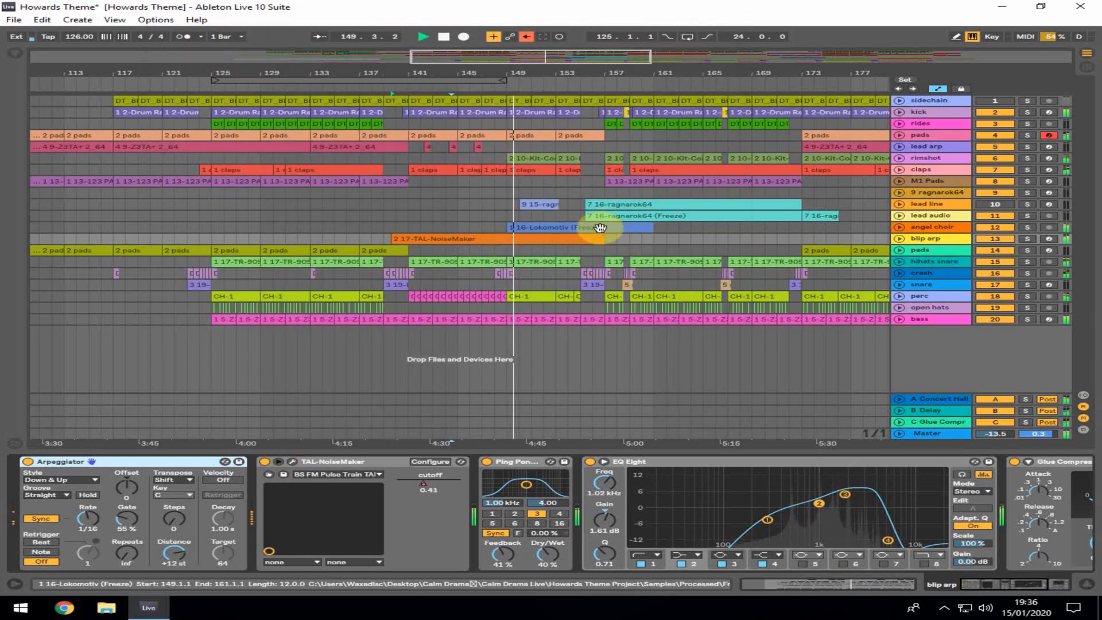
Open the angel choir frozen Lokomotiv clip in the sample editor, shrink the editor, then deselect it
{"action": "double_click", "coordinate": [601, 231]}
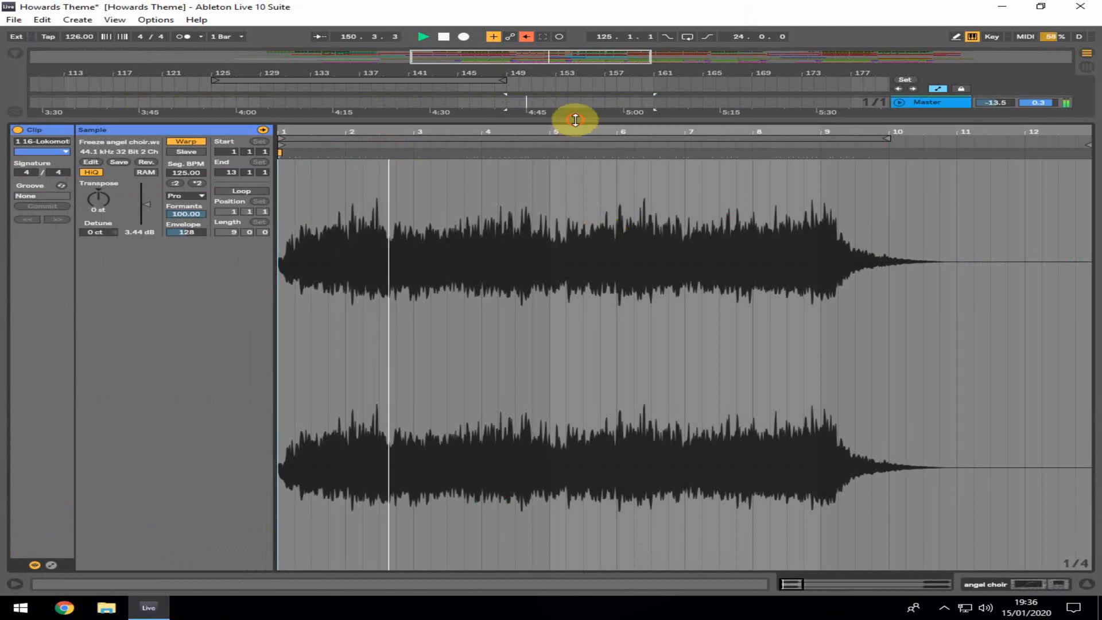
{"action": "left_click_drag", "start_coordinate": [573, 121], "coordinate": [573, 454]}
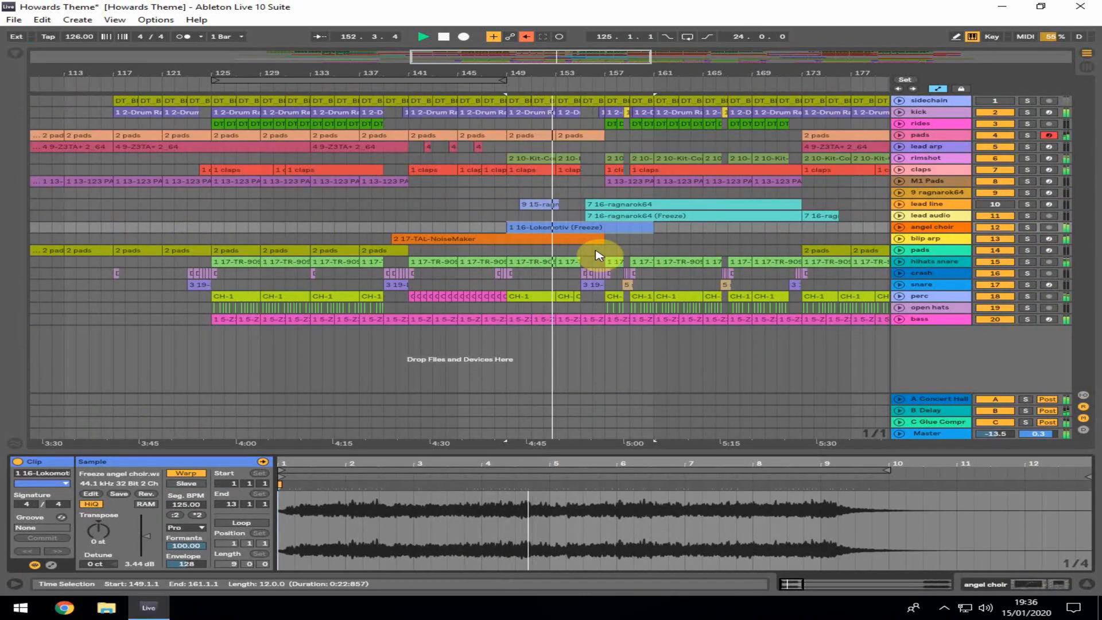
{"action": "left_click", "coordinate": [597, 255]}
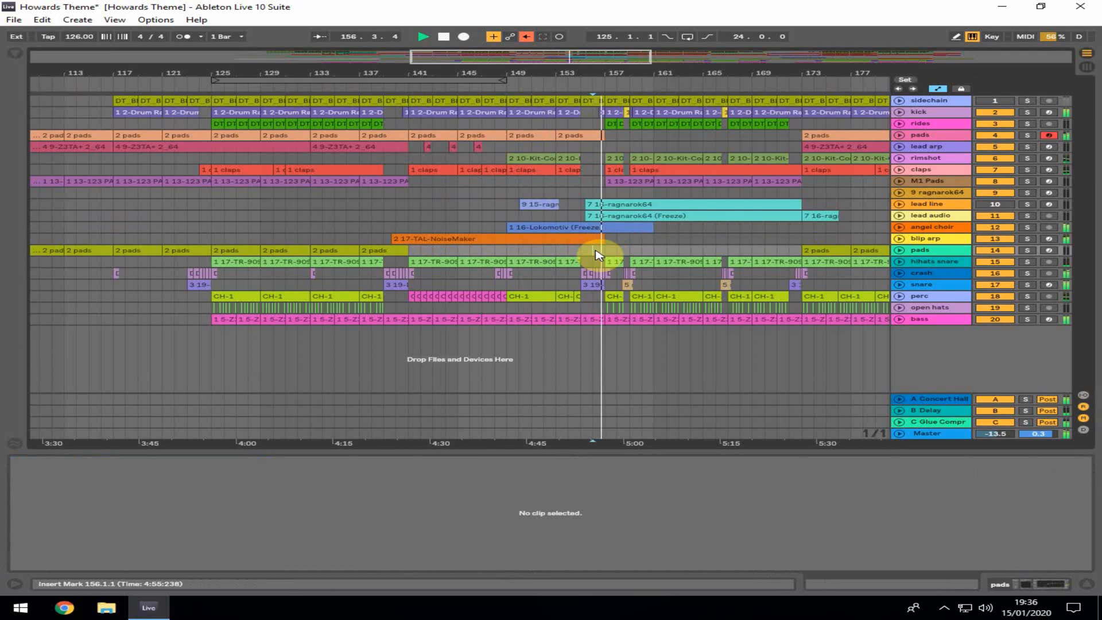
Open the lead line ragnarok64 clip around bar 157 in the note editor and enlarge the editor
{"action": "left_click", "coordinate": [699, 203]}
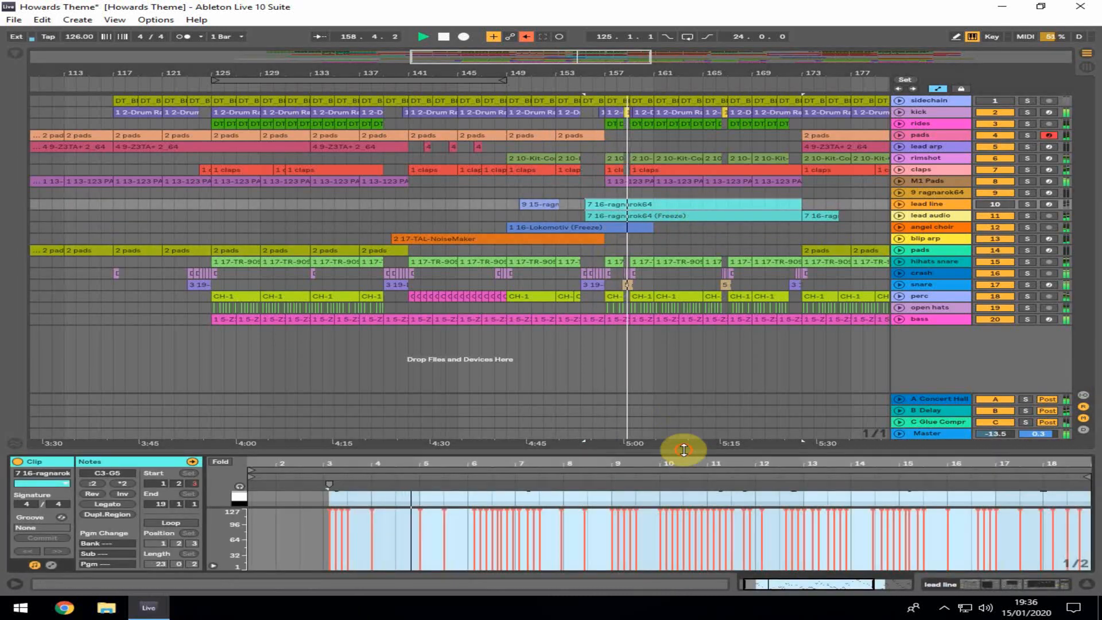
{"action": "left_click_drag", "start_coordinate": [683, 450], "coordinate": [688, 210]}
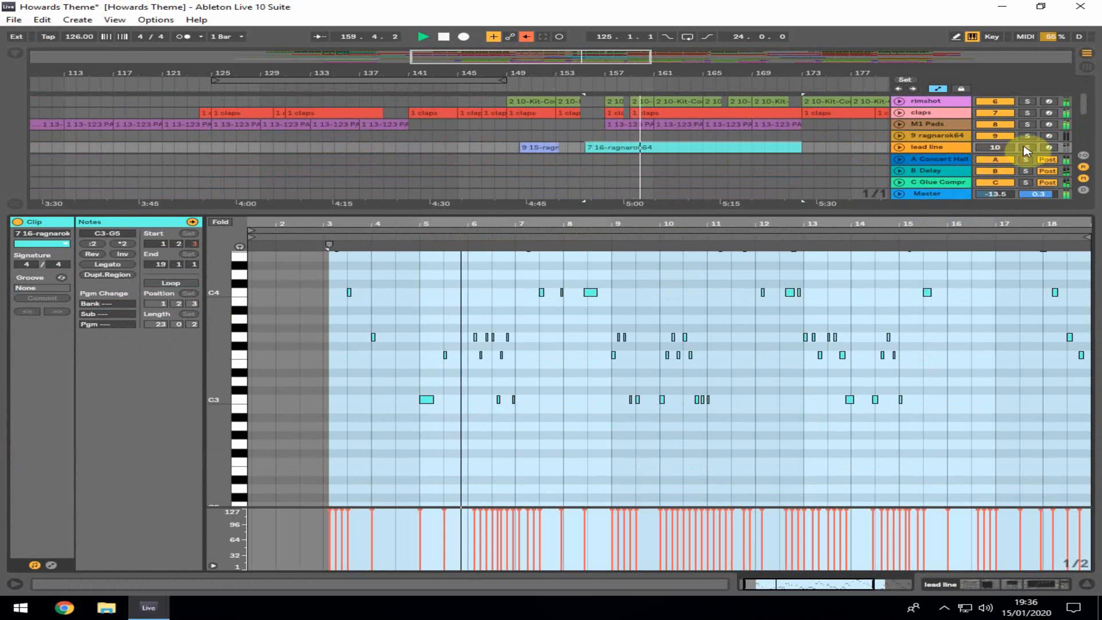
Select the lead line track and arm it for recording
{"action": "left_click", "coordinate": [996, 148]}
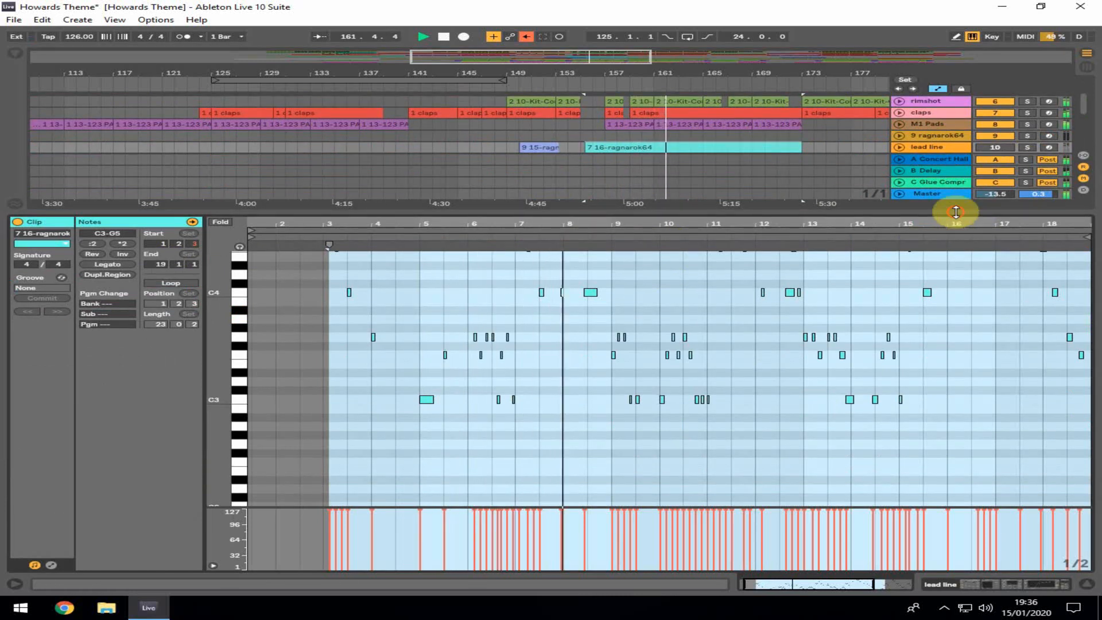
{"action": "left_click_drag", "start_coordinate": [955, 213], "coordinate": [941, 340]}
{"action": "left_click", "coordinate": [995, 149]}
{"action": "left_click", "coordinate": [995, 160]}
{"action": "left_click", "coordinate": [996, 148]}
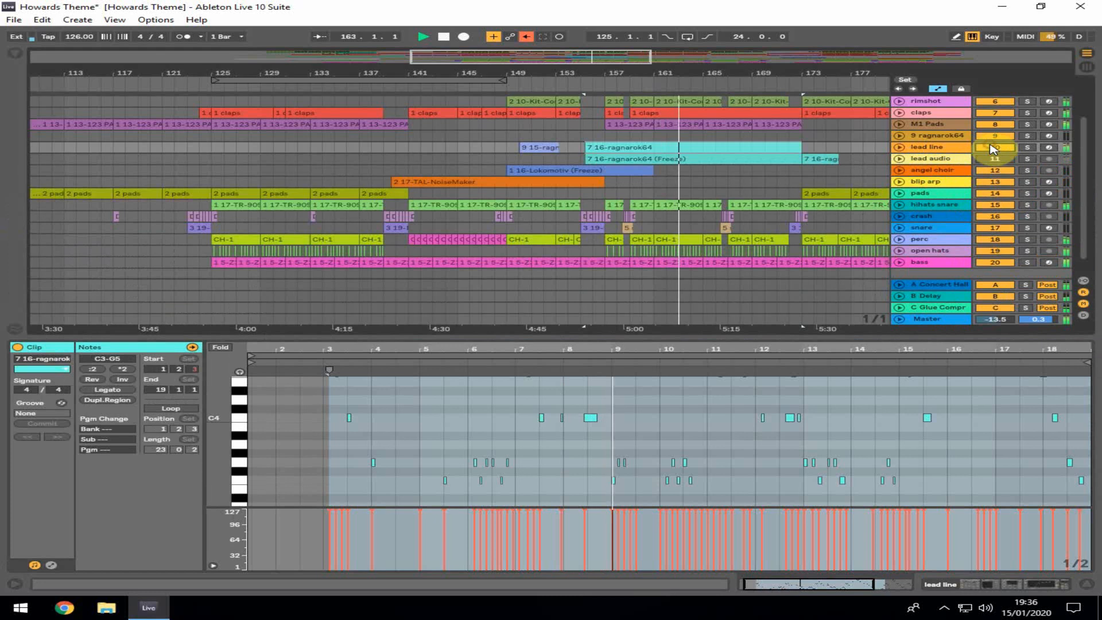
{"action": "left_click", "coordinate": [1048, 148]}
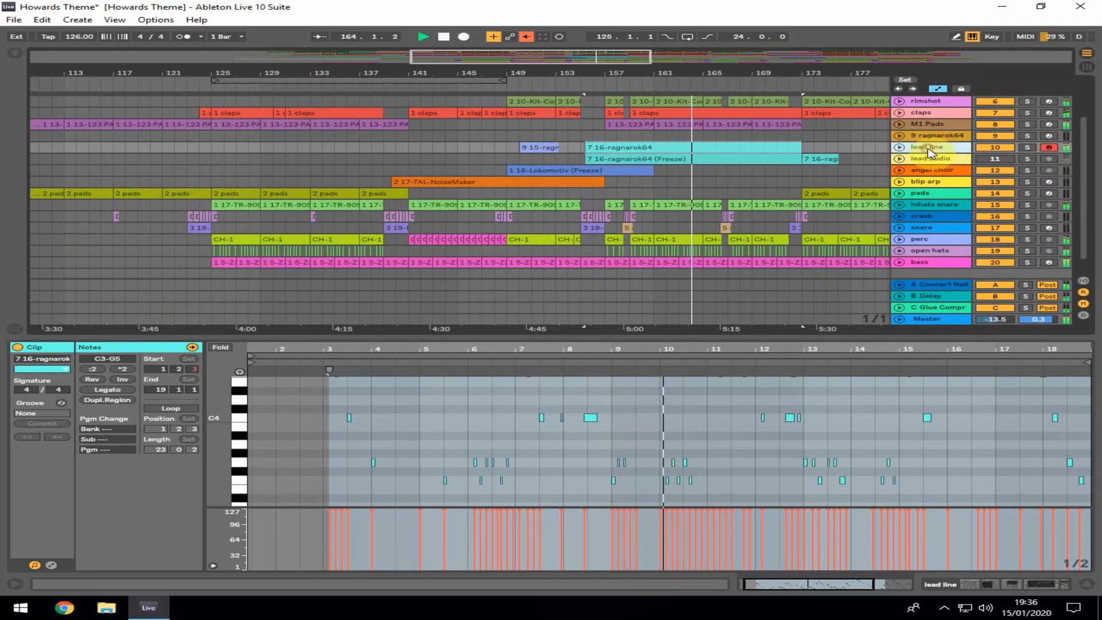
Enlarge the note editor, zoom in on the lead line clip's notes, then close the clip view
{"action": "left_click_drag", "start_coordinate": [721, 336], "coordinate": [721, 120]}
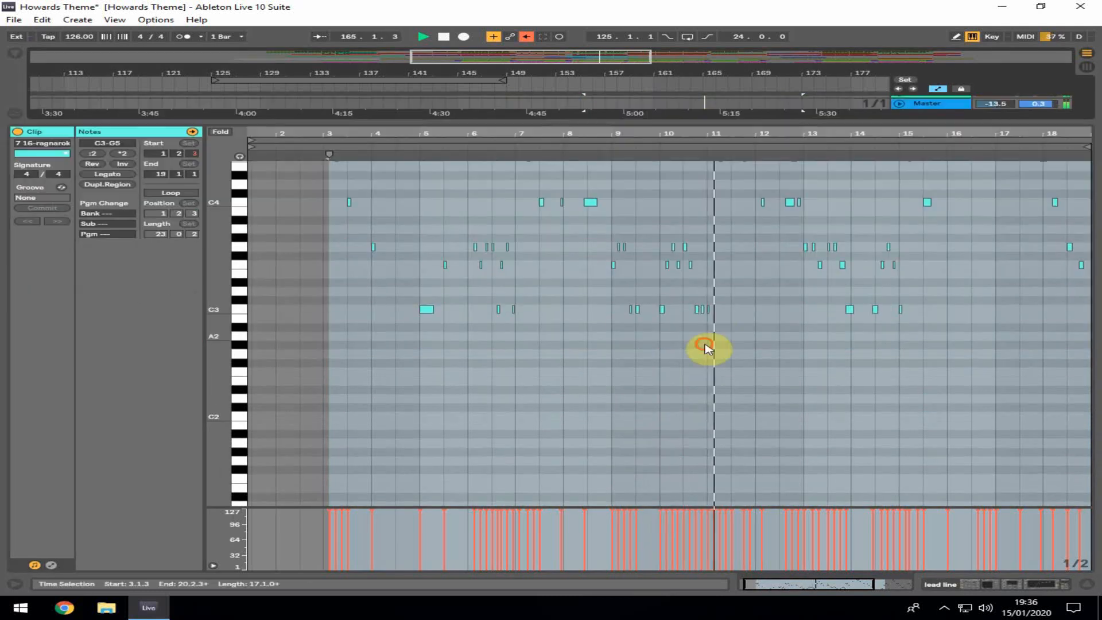
{"action": "left_click", "coordinate": [707, 346]}
{"action": "left_click_drag", "start_coordinate": [894, 138], "coordinate": [884, 195]}
{"action": "scroll", "coordinate": [762, 268], "scroll_direction": "up", "scroll_amount": 5}
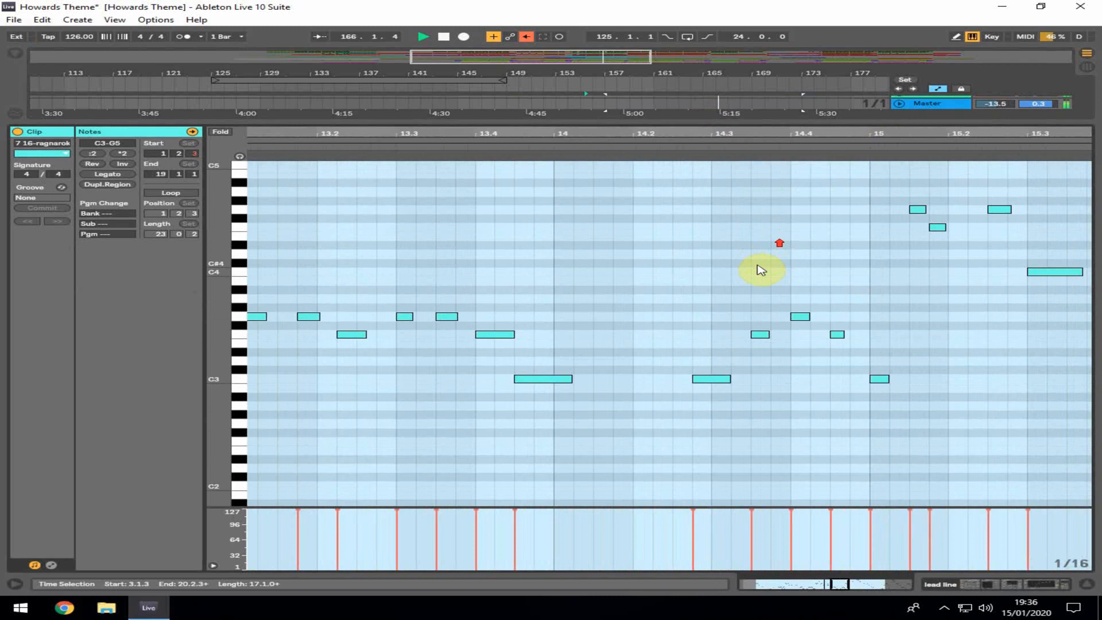
{"action": "left_click_drag", "start_coordinate": [217, 251], "coordinate": [216, 246]}
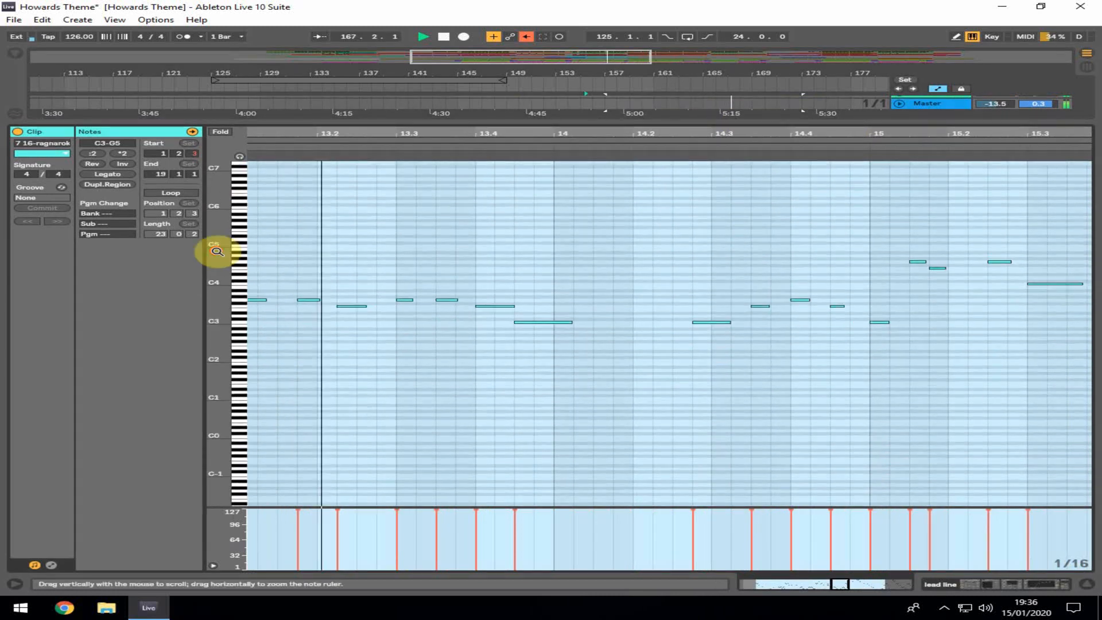
{"action": "mouse_move", "coordinate": [822, 127]}
{"action": "left_mouse_down"}
{"action": "mouse_move", "coordinate": [821, 109]}
{"action": "mouse_move", "coordinate": [819, 128]}
{"action": "left_mouse_up"}
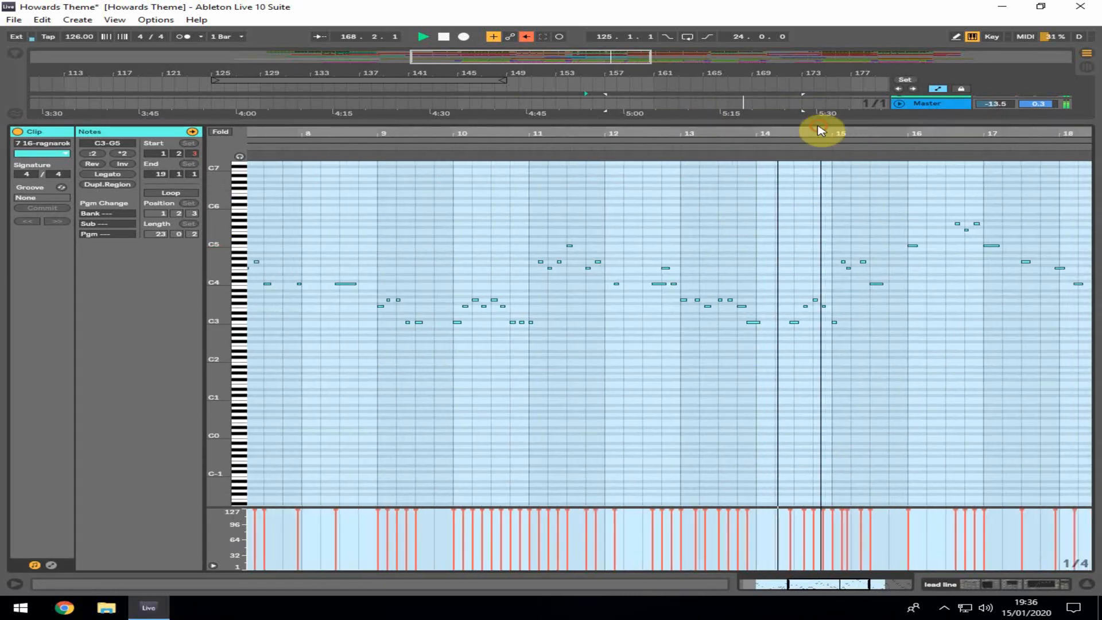
{"action": "left_click", "coordinate": [943, 458]}
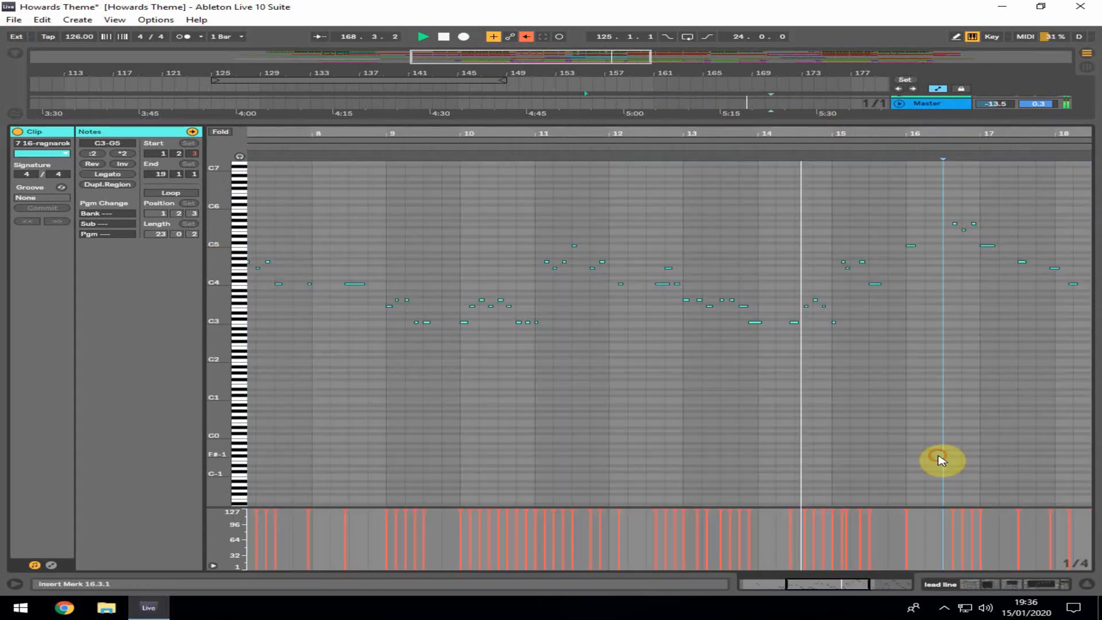
{"action": "left_click", "coordinate": [1083, 587]}
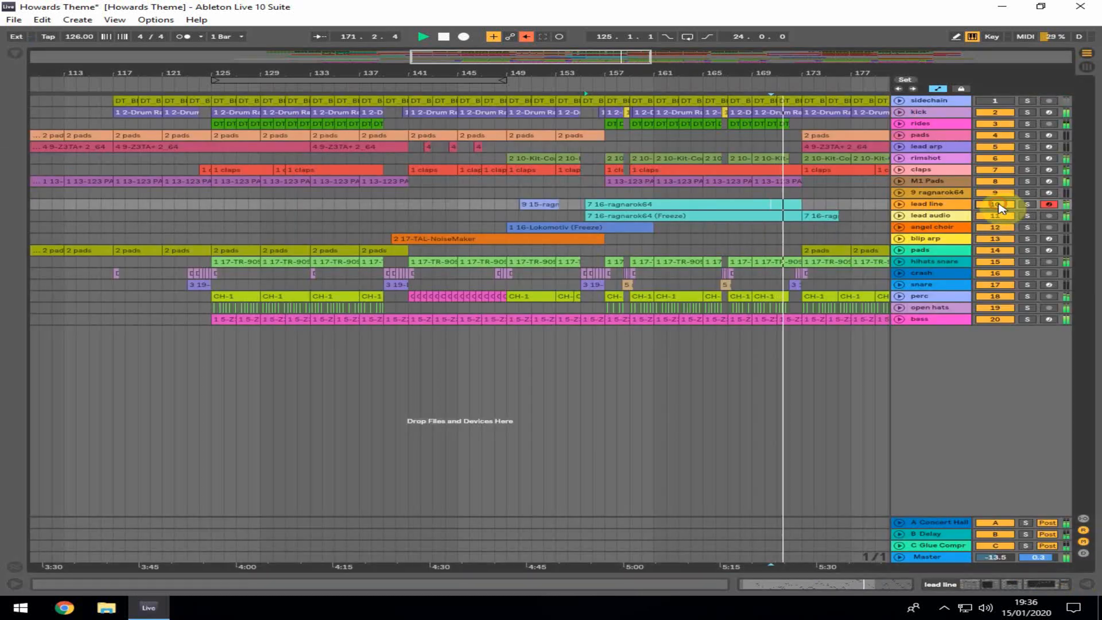
Open a pads clip around bar 173, zoom its piano roll and view its Cobalt devices, then close the clip view
{"action": "left_click", "coordinate": [815, 238]}
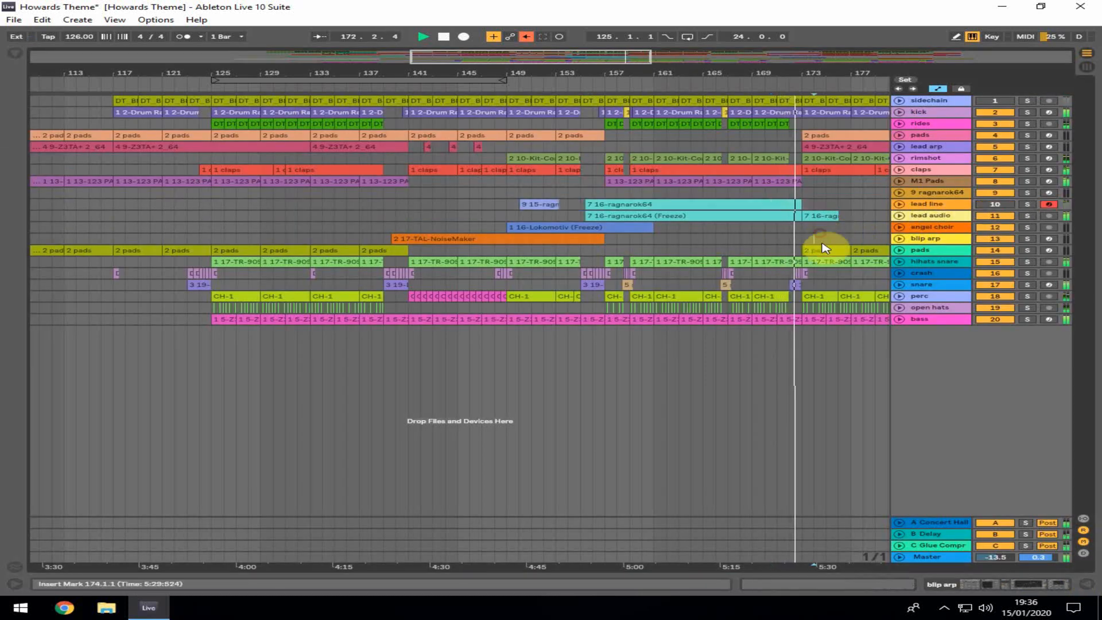
{"action": "double_click", "coordinate": [826, 249]}
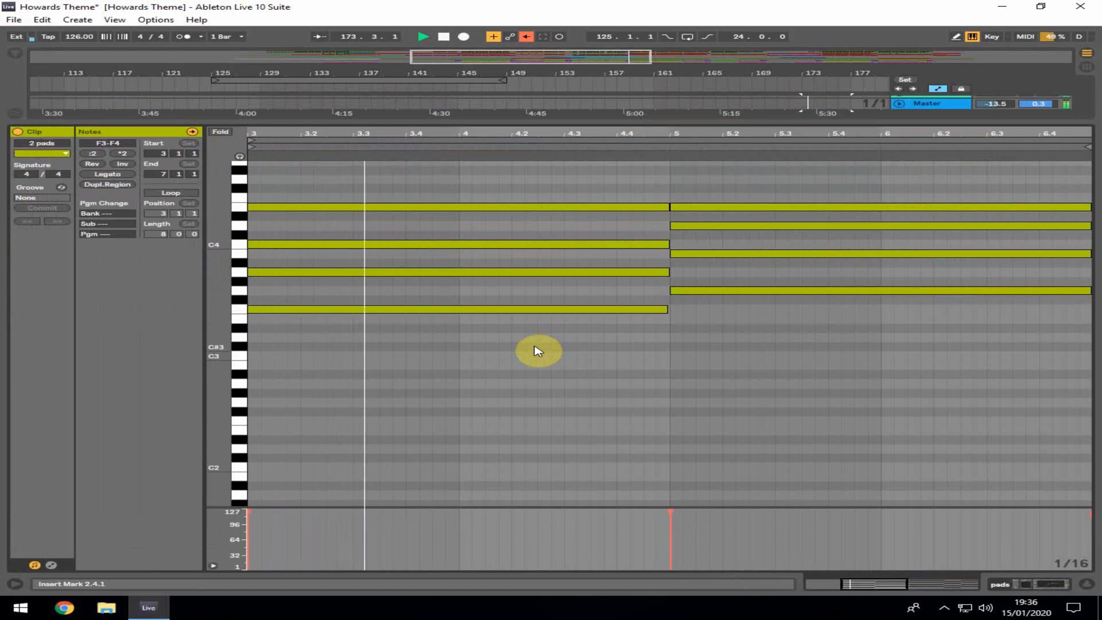
{"action": "left_click_drag", "start_coordinate": [216, 283], "coordinate": [462, 388]}
{"action": "left_click", "coordinate": [1086, 584]}
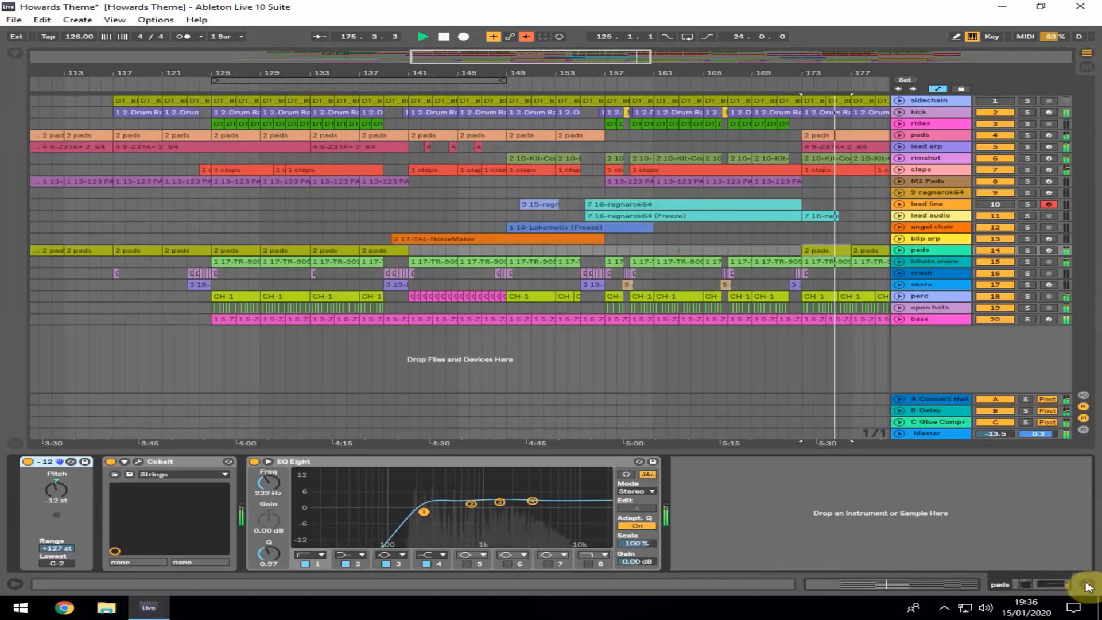
{"action": "left_click", "coordinate": [1087, 585]}
Scroll the arrangement to later bars and restart playback from bar 225
{"action": "left_click_drag", "start_coordinate": [782, 70], "coordinate": [419, 69]}
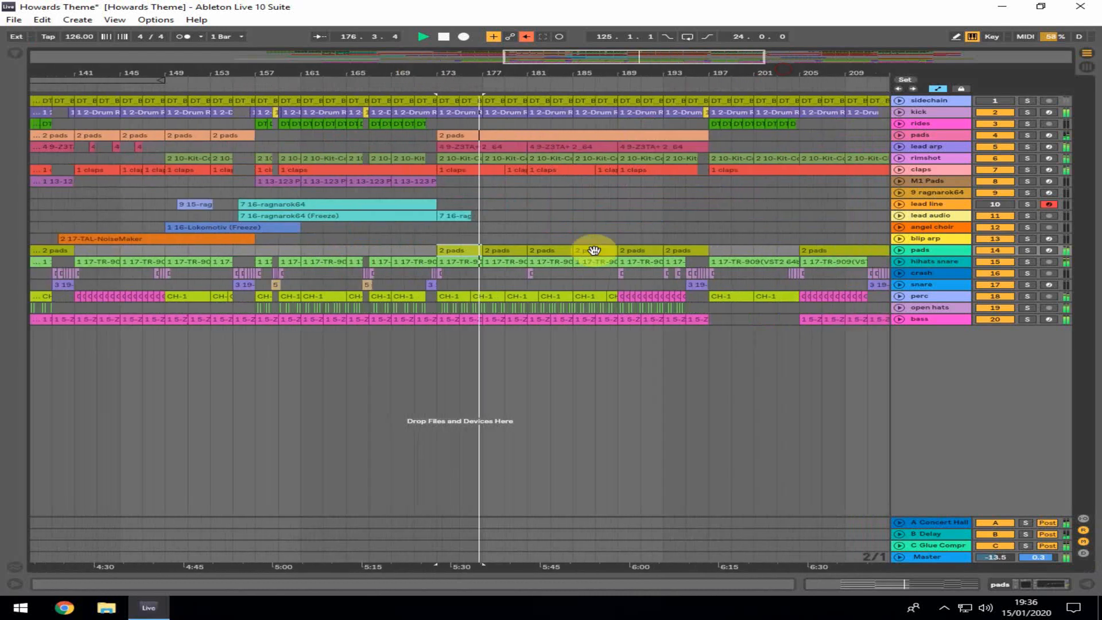
{"action": "left_click", "coordinate": [713, 193]}
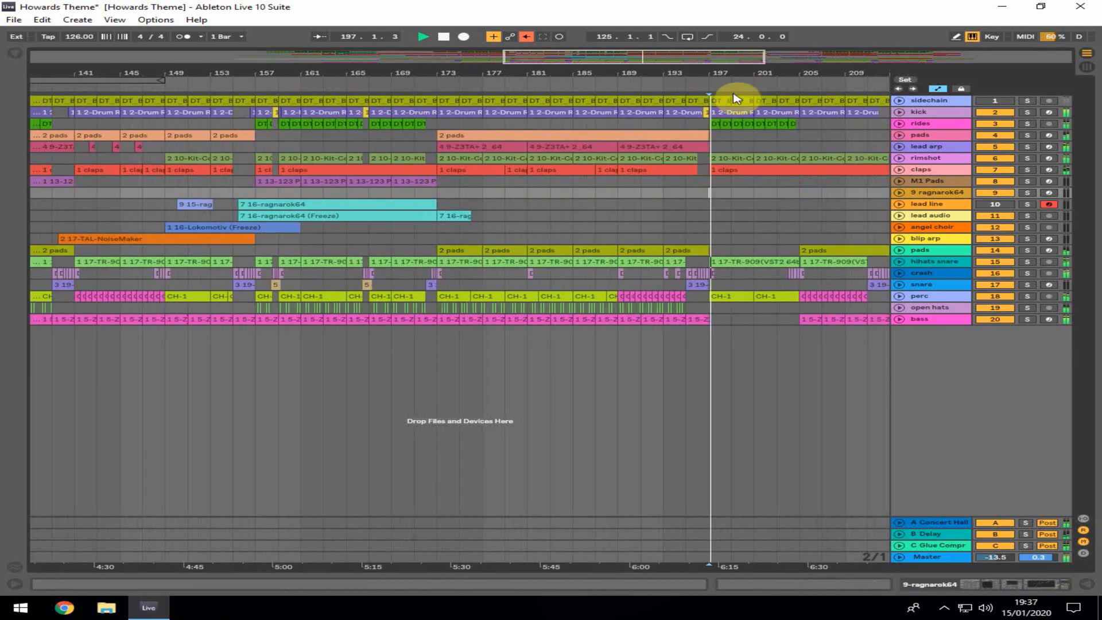
{"action": "left_click_drag", "start_coordinate": [764, 71], "coordinate": [562, 78]}
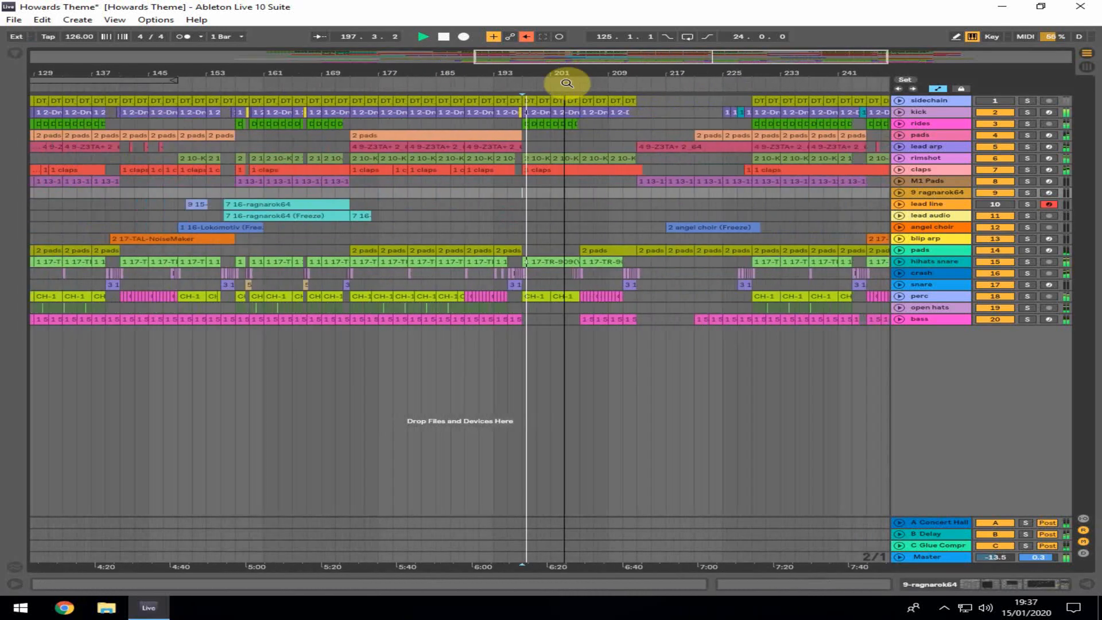
{"action": "left_click", "coordinate": [638, 205]}
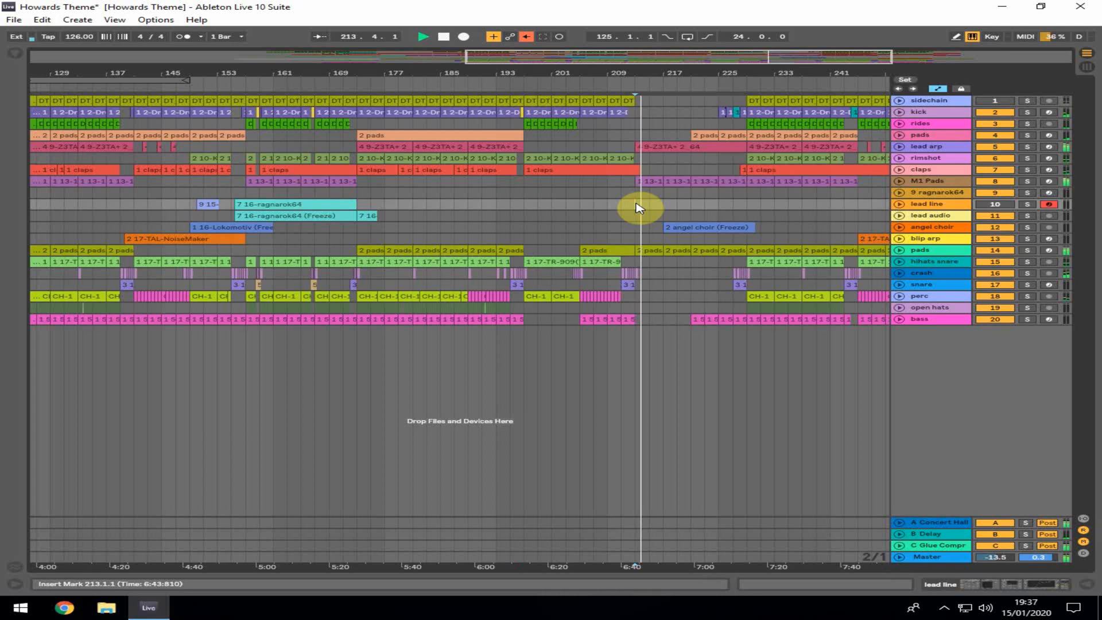
{"action": "left_click_drag", "start_coordinate": [683, 69], "coordinate": [700, 92]}
{"action": "left_click", "coordinate": [640, 211]}
{"action": "key", "text": "space"}
{"action": "key", "text": "space"}
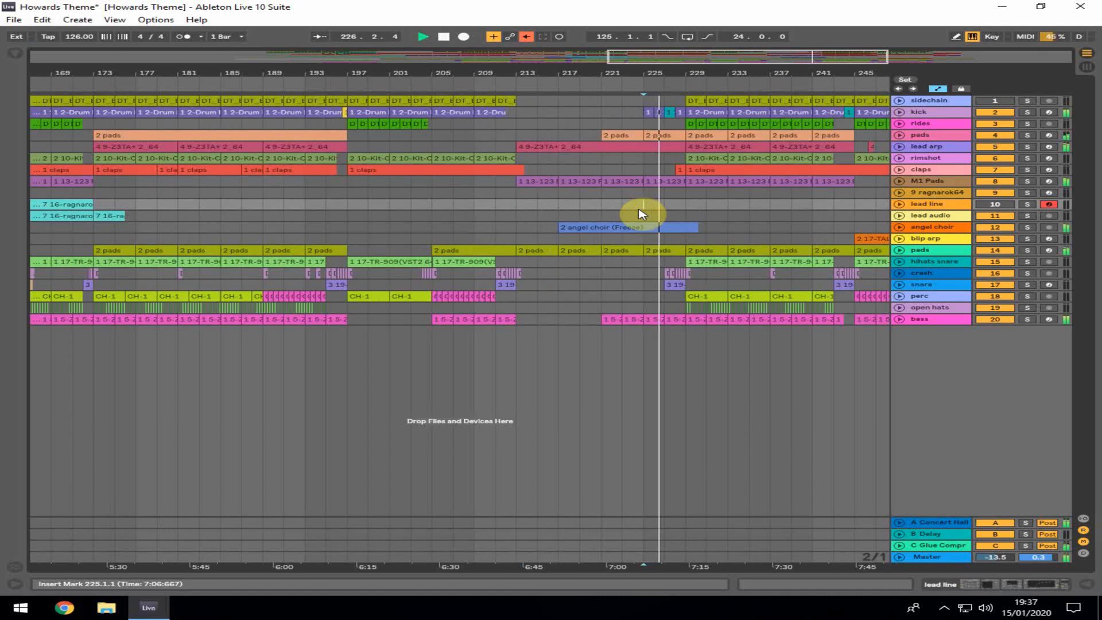
Open a snare Drum Rack clip around bar 227 and view its sampler and EQ devices
{"action": "double_click", "coordinate": [681, 281]}
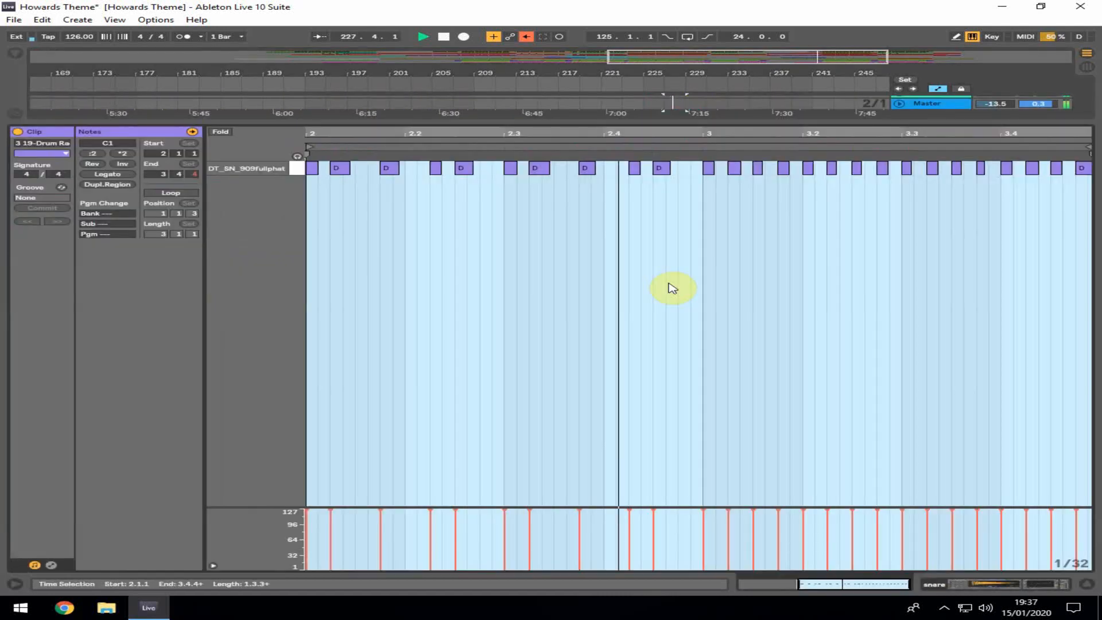
{"action": "left_click", "coordinate": [1078, 586]}
{"action": "left_click", "coordinate": [640, 336]}
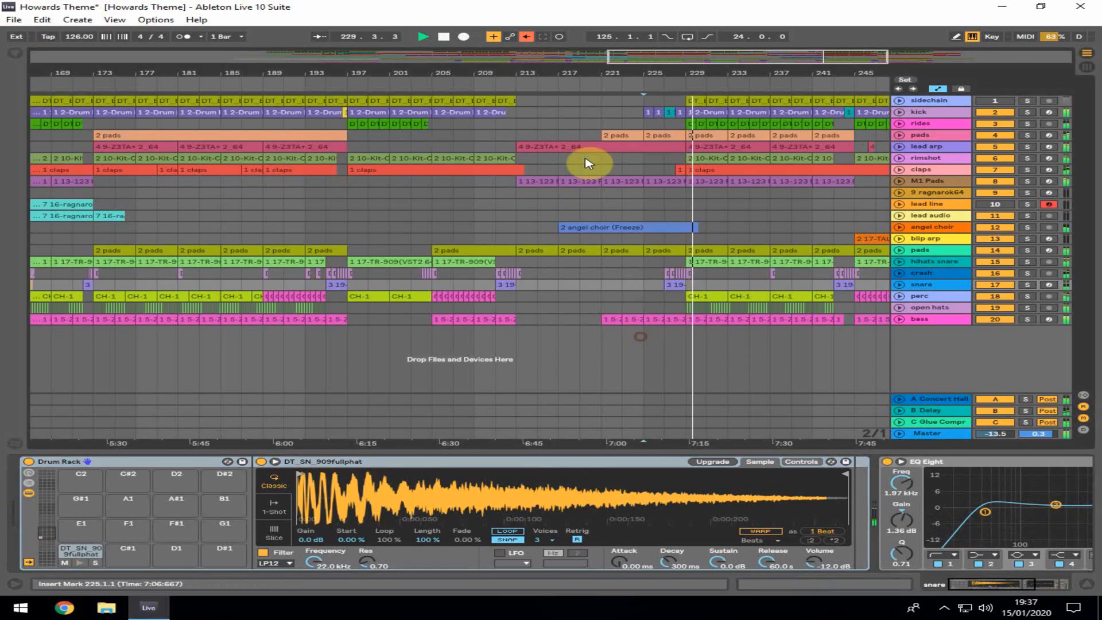
Zoom out to the whole arrangement and select a rides clip around bar 69 to view its Compressor and EQ
{"action": "left_click_drag", "start_coordinate": [612, 75], "coordinate": [599, 72]}
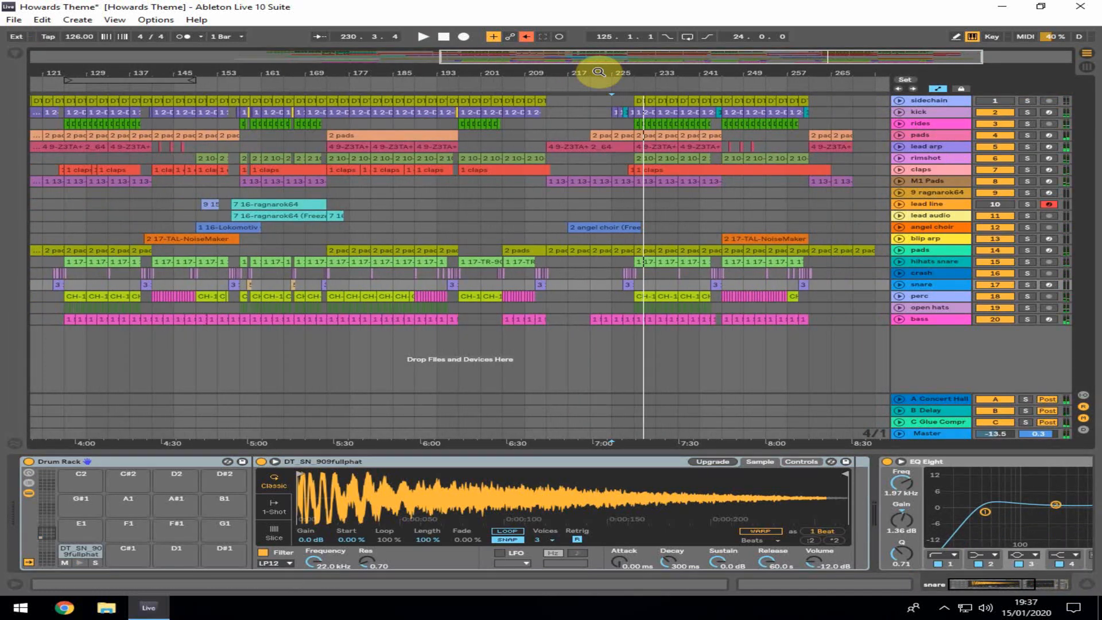
{"action": "left_click_drag", "start_coordinate": [598, 73], "coordinate": [665, 72]}
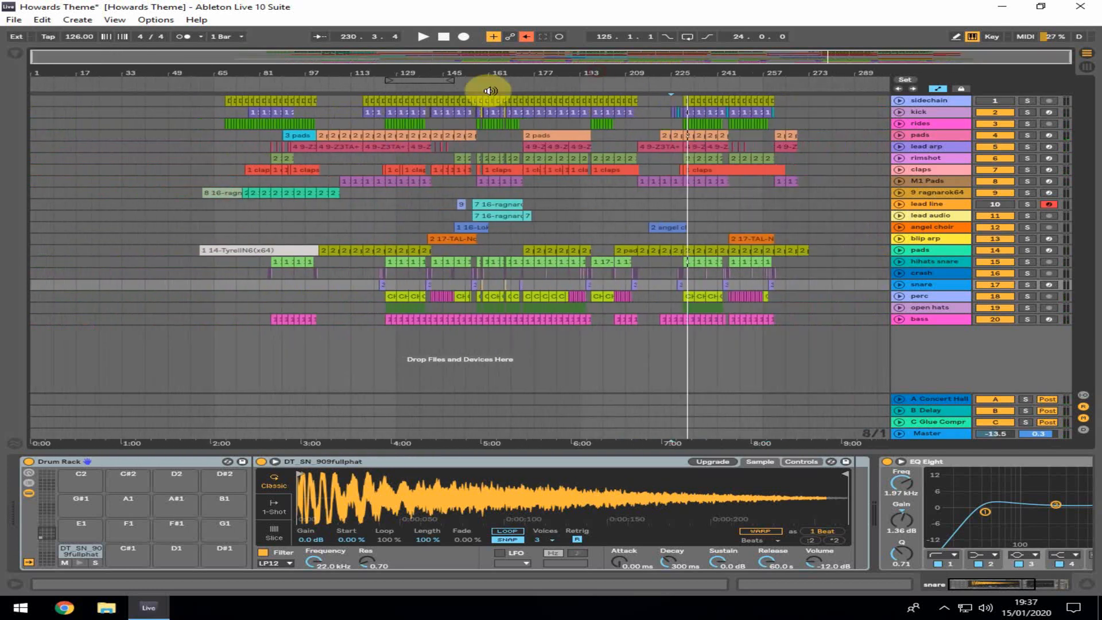
{"action": "left_click", "coordinate": [229, 122]}
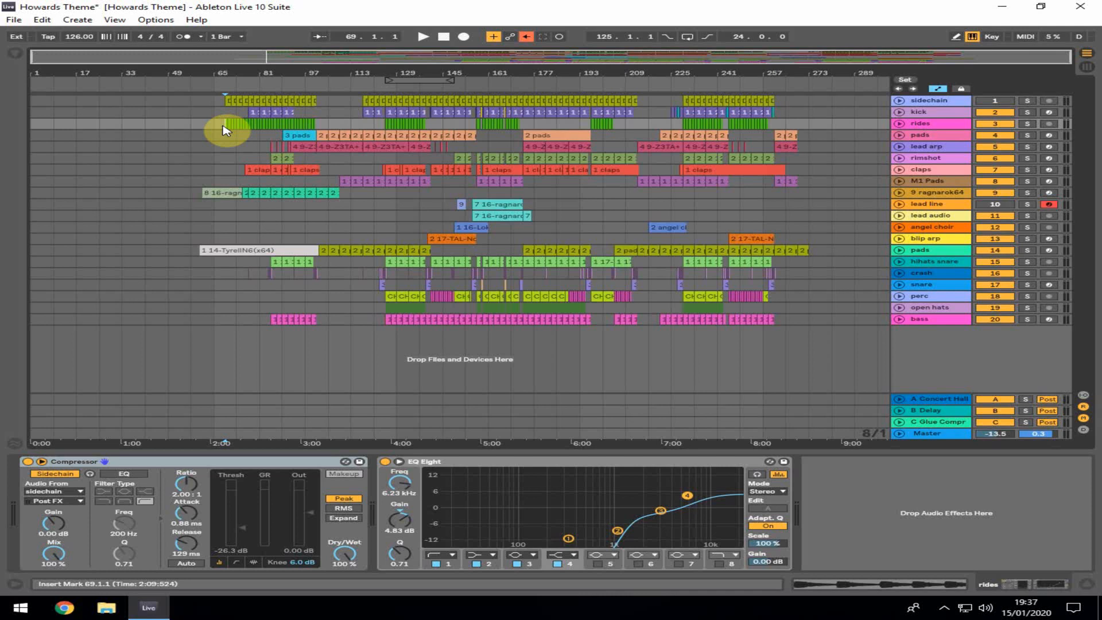
Select the kick track and preview the DP_KickDrum_08 pad in its Drum Rack
{"action": "left_click", "coordinate": [944, 112]}
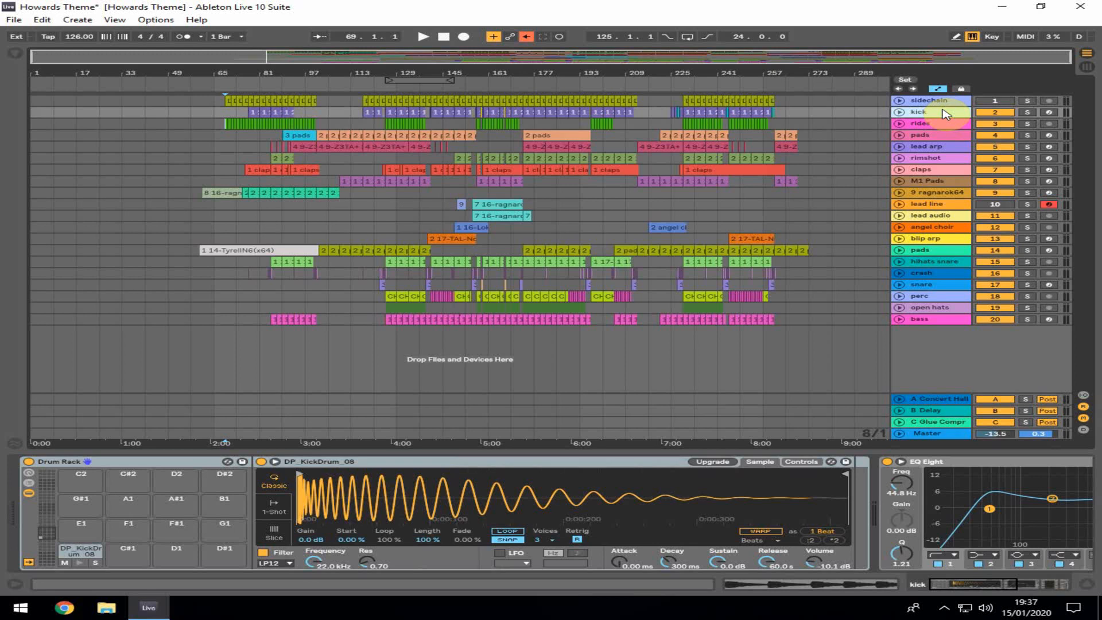
{"action": "left_click", "coordinate": [277, 113]}
{"action": "left_click", "coordinate": [78, 566]}
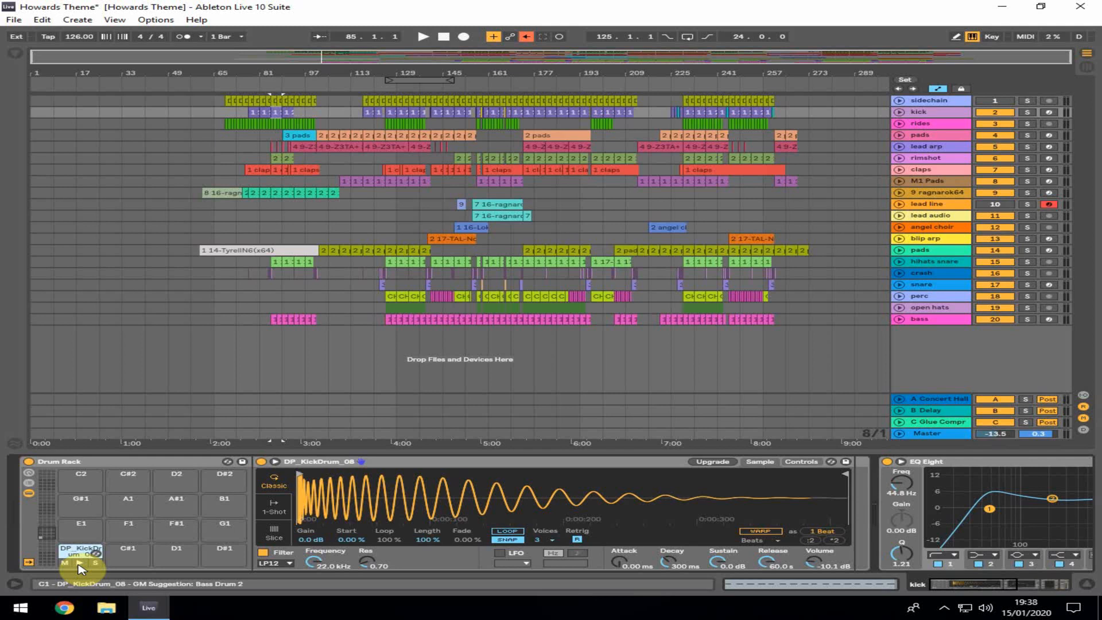
{"action": "left_click", "coordinate": [78, 566]}
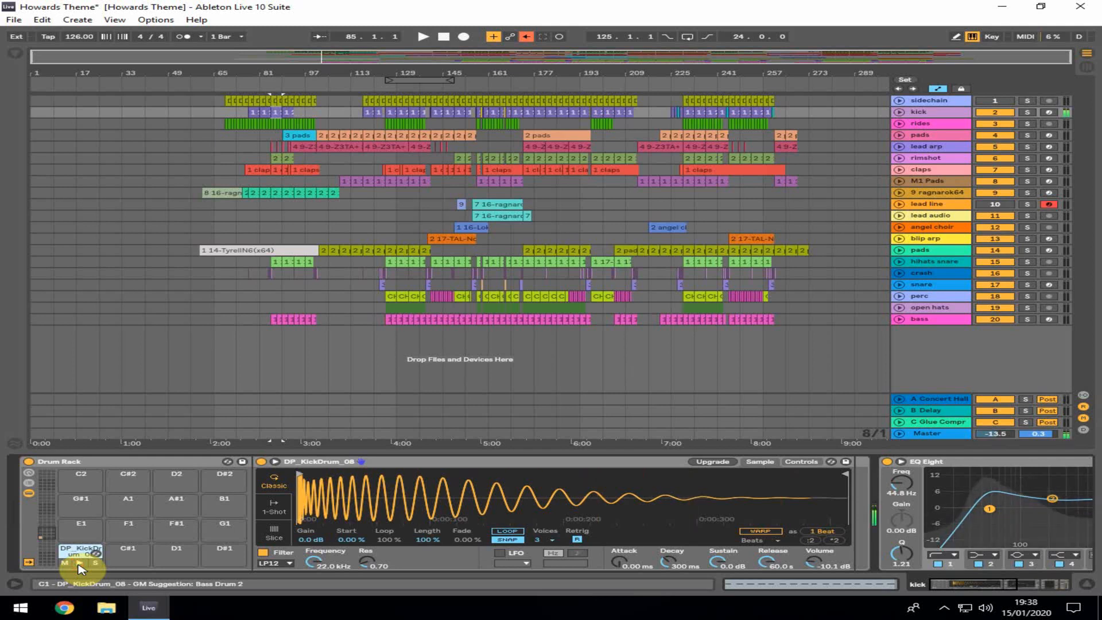
Select a rides clip around bar 82 to view its devices and solo the kick track
{"action": "left_click", "coordinate": [249, 141]}
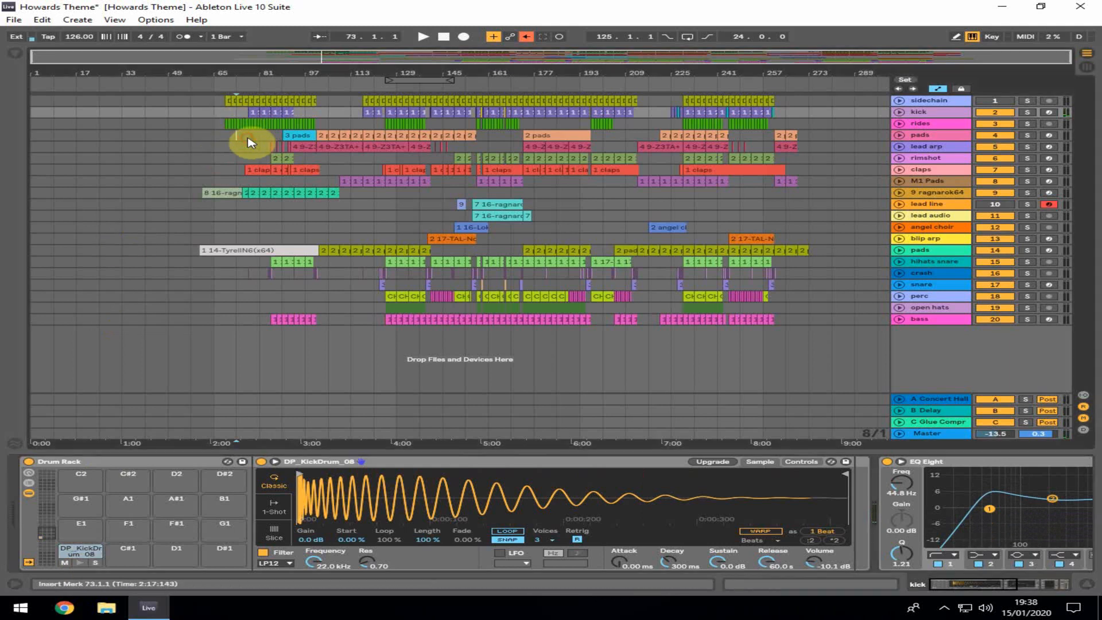
{"action": "left_click", "coordinate": [263, 125]}
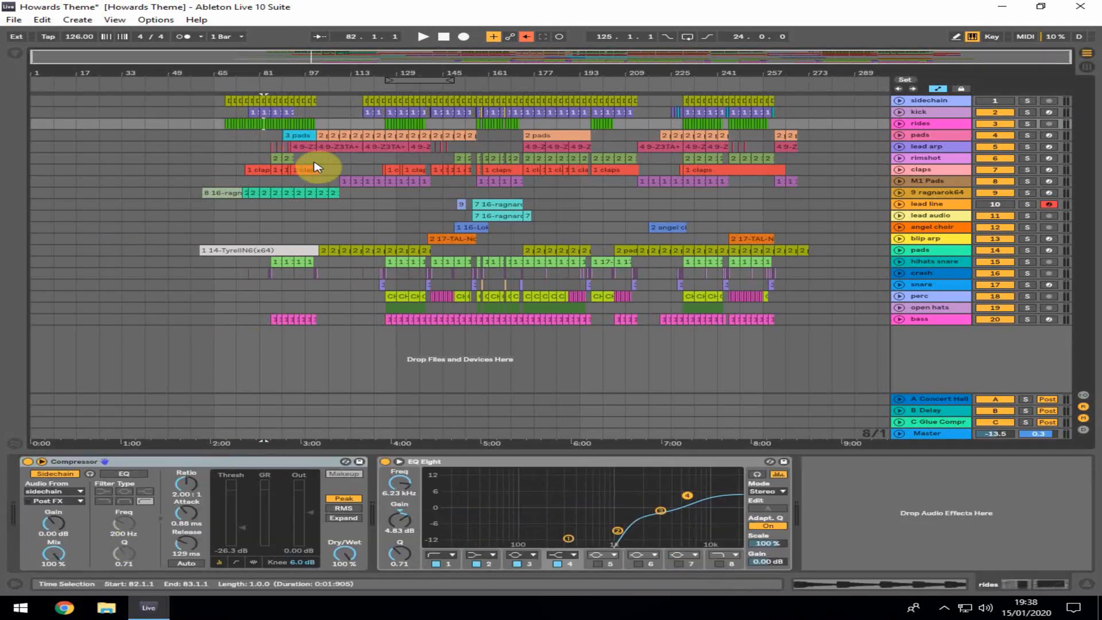
{"action": "left_click", "coordinate": [1028, 113]}
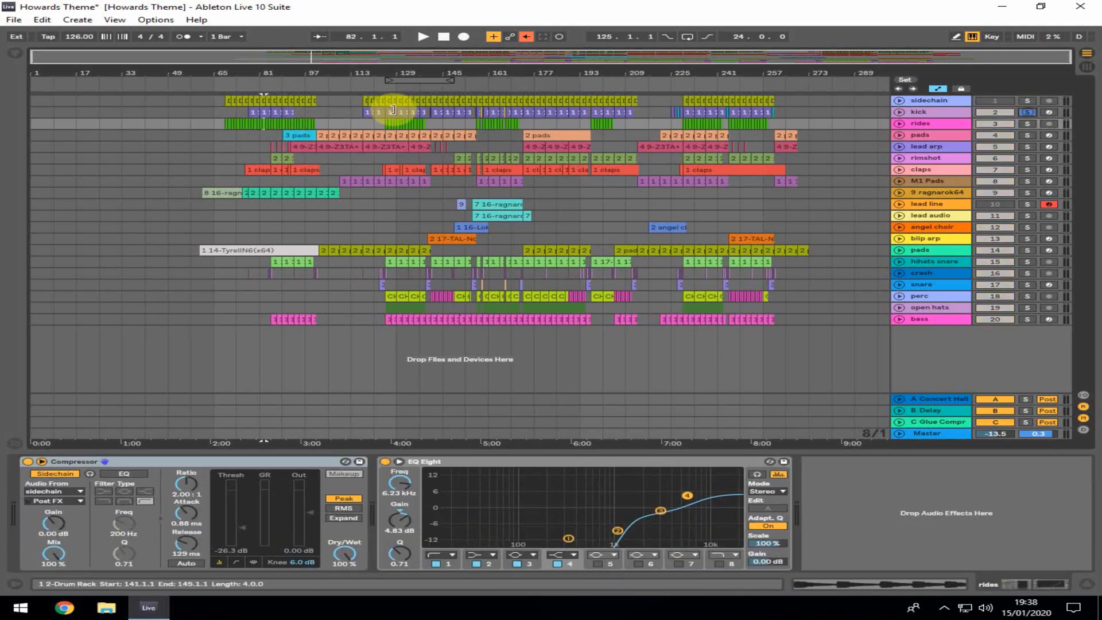
Zoom in around bars 109–169, set a loop from bar 125 to 141, and start looped playback
{"action": "mouse_move", "coordinate": [425, 79]}
{"action": "left_mouse_down"}
{"action": "mouse_move", "coordinate": [415, 80]}
{"action": "mouse_move", "coordinate": [412, 132]}
{"action": "left_mouse_up"}
{"action": "left_click_drag", "start_coordinate": [349, 79], "coordinate": [401, 79]}
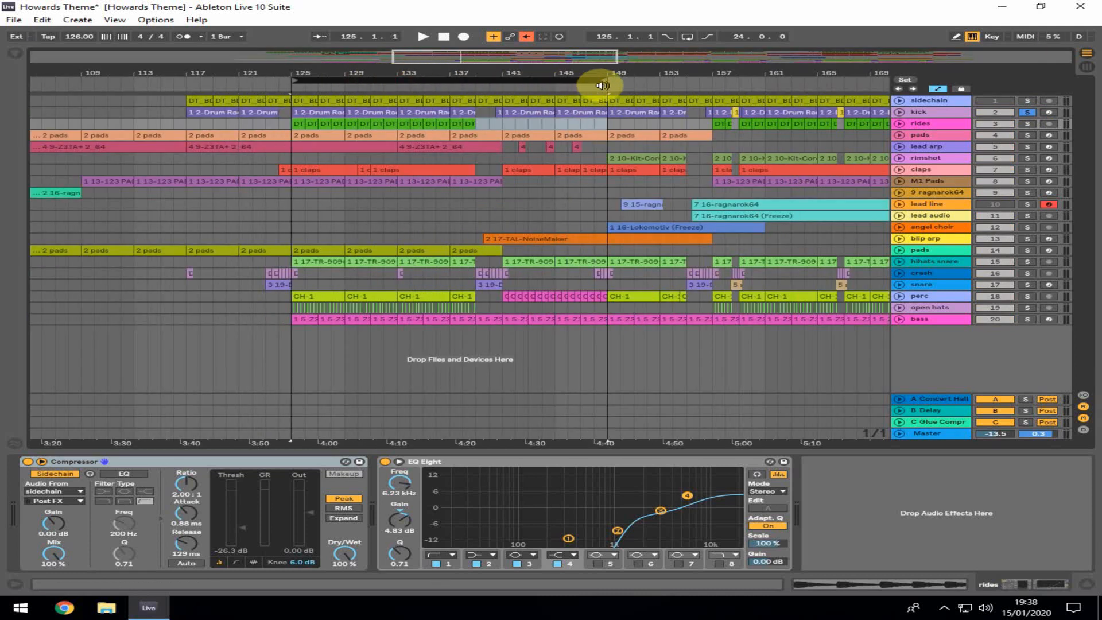
{"action": "left_click_drag", "start_coordinate": [604, 77], "coordinate": [500, 71]}
{"action": "key", "text": "space"}
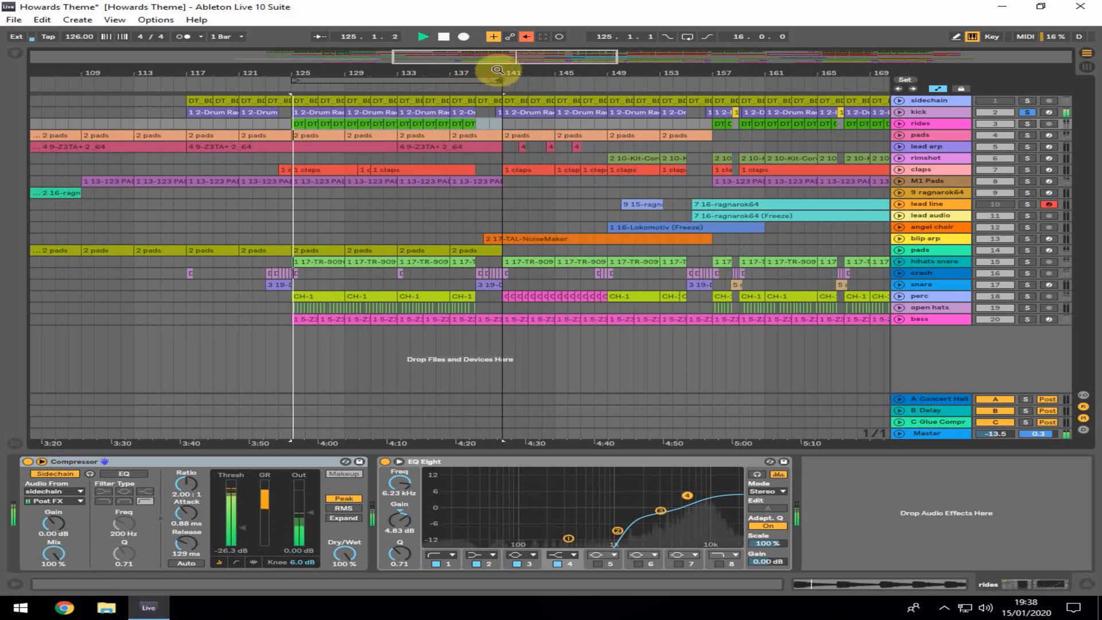
{"action": "left_click", "coordinate": [687, 36]}
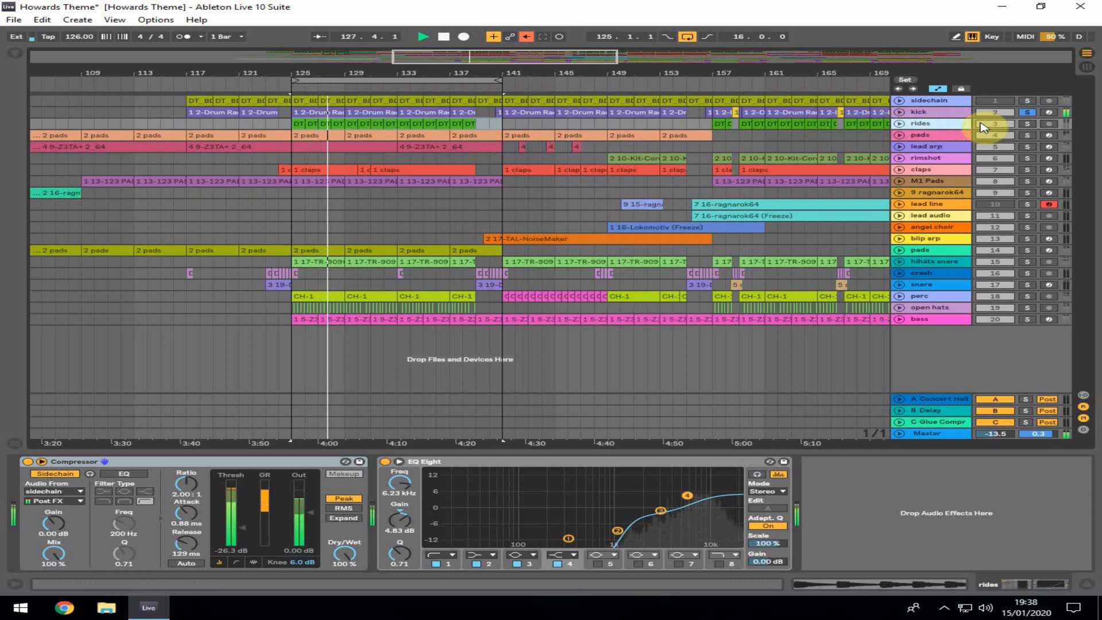
Solo the rides track and briefly bypass its Compressor before switching it back on
{"action": "left_click", "coordinate": [1028, 123]}
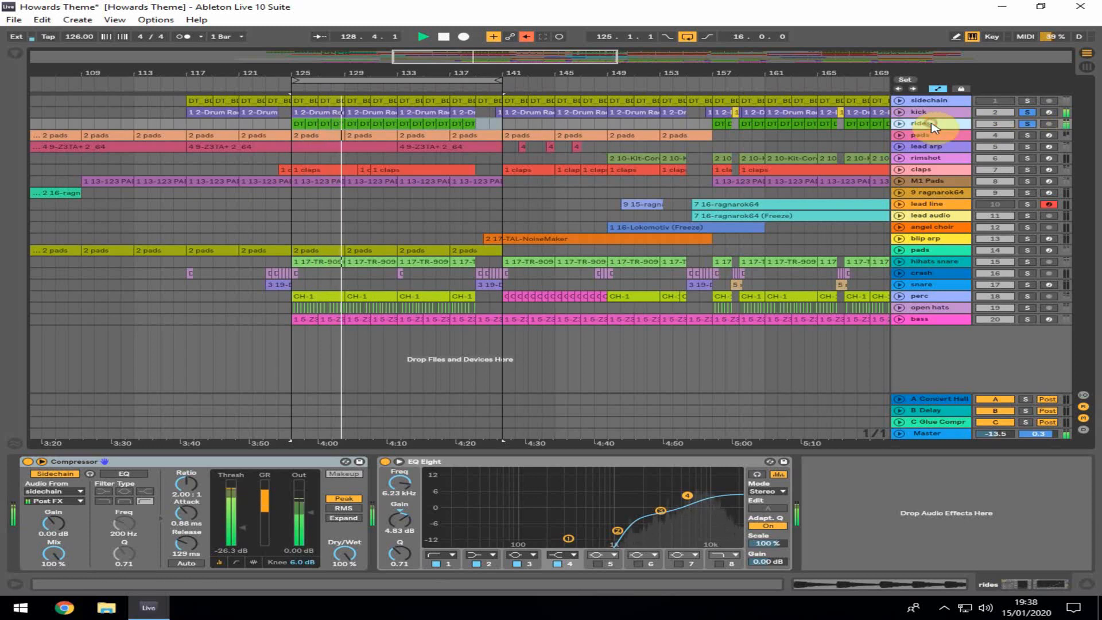
{"action": "left_click", "coordinate": [27, 462]}
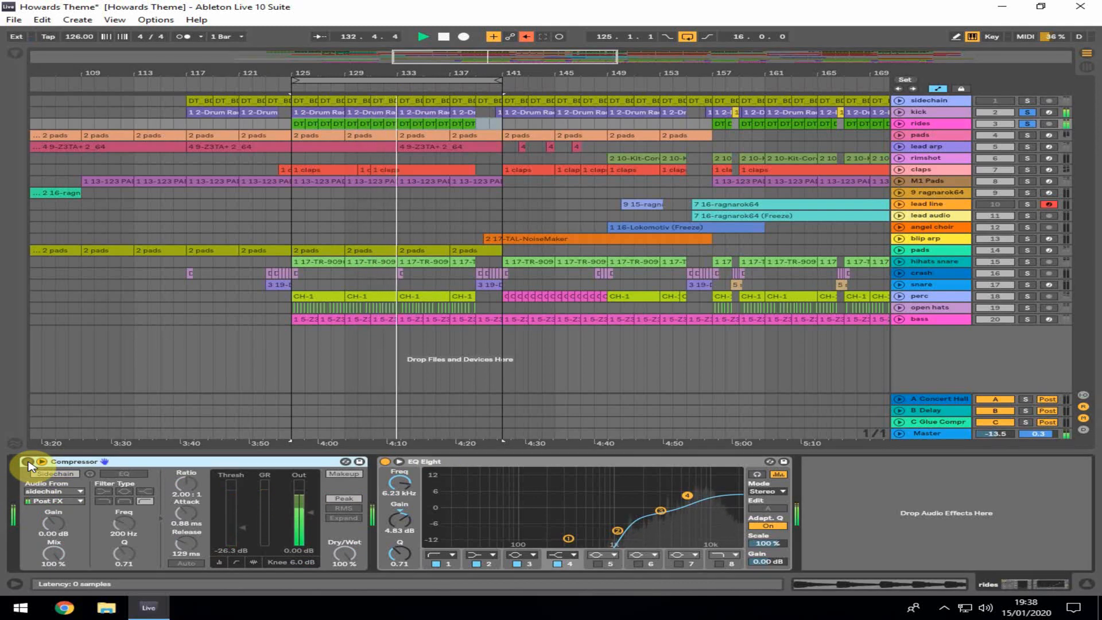
{"action": "left_click", "coordinate": [26, 462]}
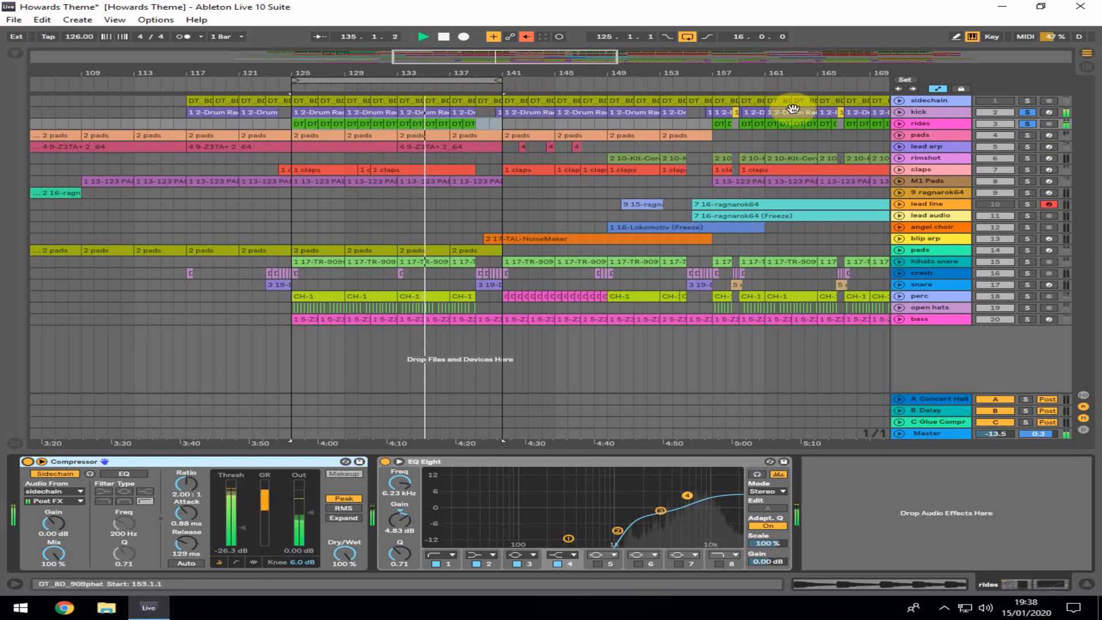
Solo the rimshot track to view its Kit-Core 909 rack and move the loop to start at bar 157
{"action": "left_click_drag", "start_coordinate": [745, 70], "coordinate": [462, 70]}
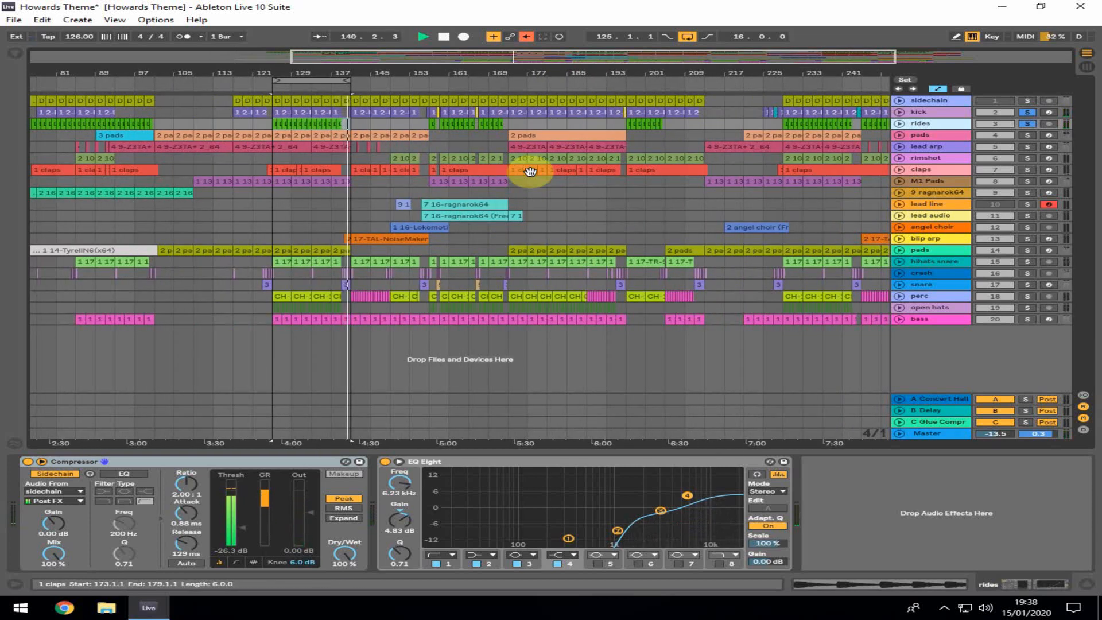
{"action": "left_click_drag", "start_coordinate": [283, 74], "coordinate": [405, 74]}
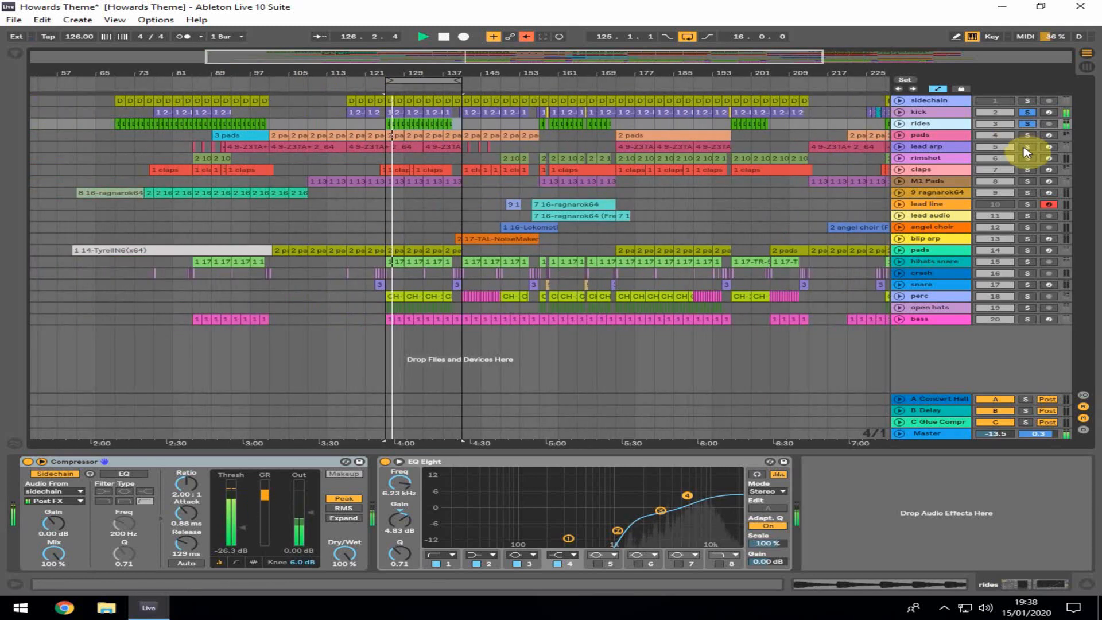
{"action": "left_click", "coordinate": [1028, 158]}
{"action": "left_click", "coordinate": [950, 163]}
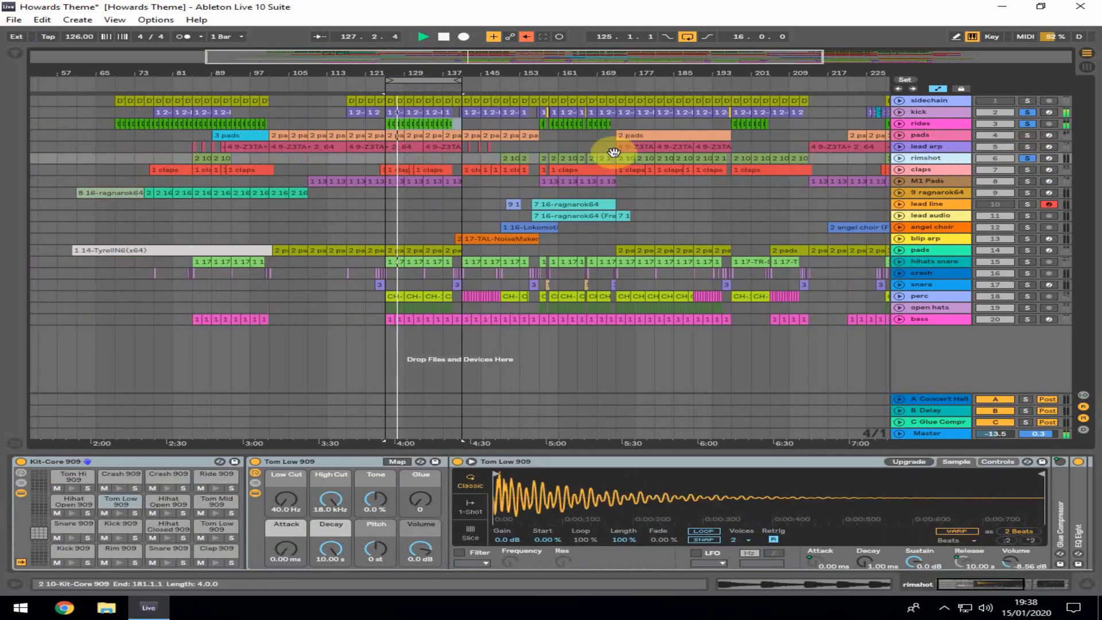
{"action": "left_click_drag", "start_coordinate": [418, 81], "coordinate": [600, 85]}
{"action": "key", "text": "space"}
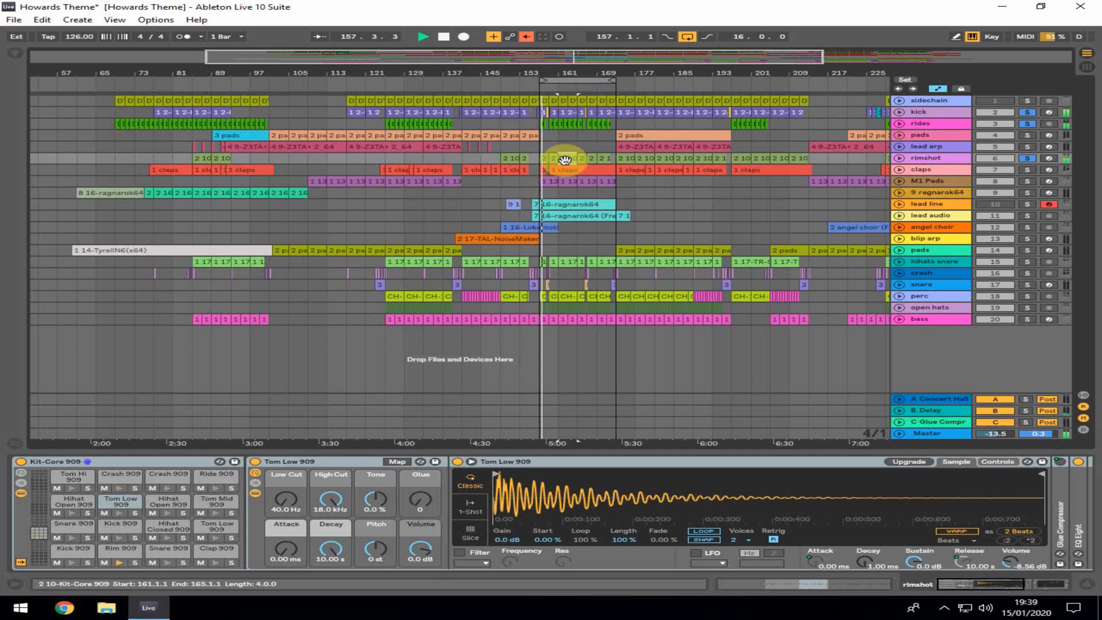
Open the rimshot clip around bar 161 and enlarge its MIDI note editor
{"action": "double_click", "coordinate": [565, 160]}
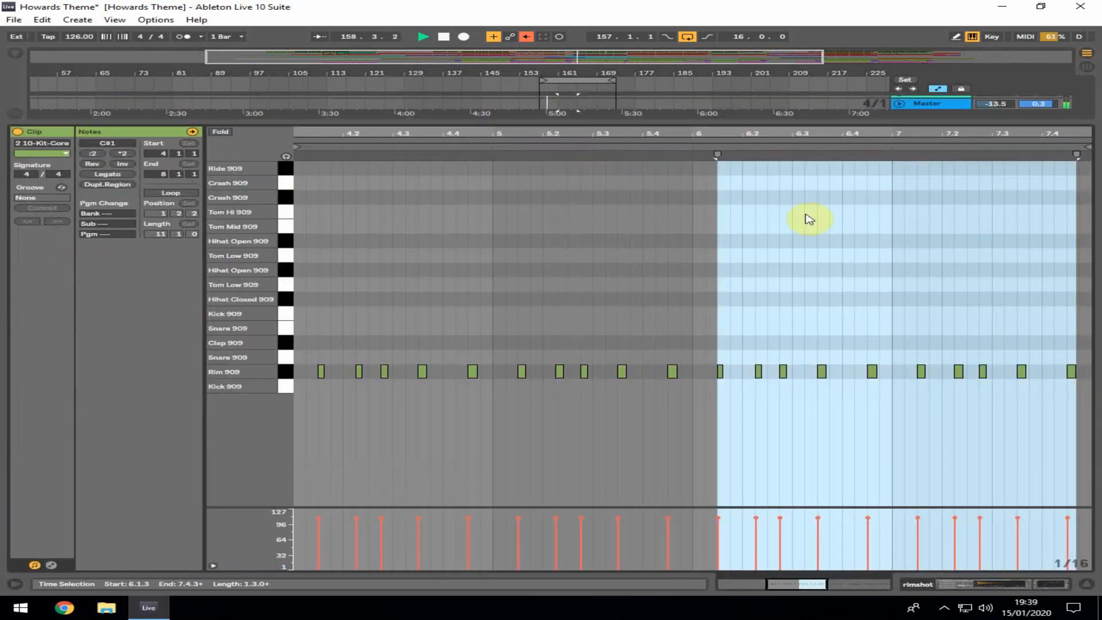
{"action": "left_click_drag", "start_coordinate": [847, 122], "coordinate": [827, 341]}
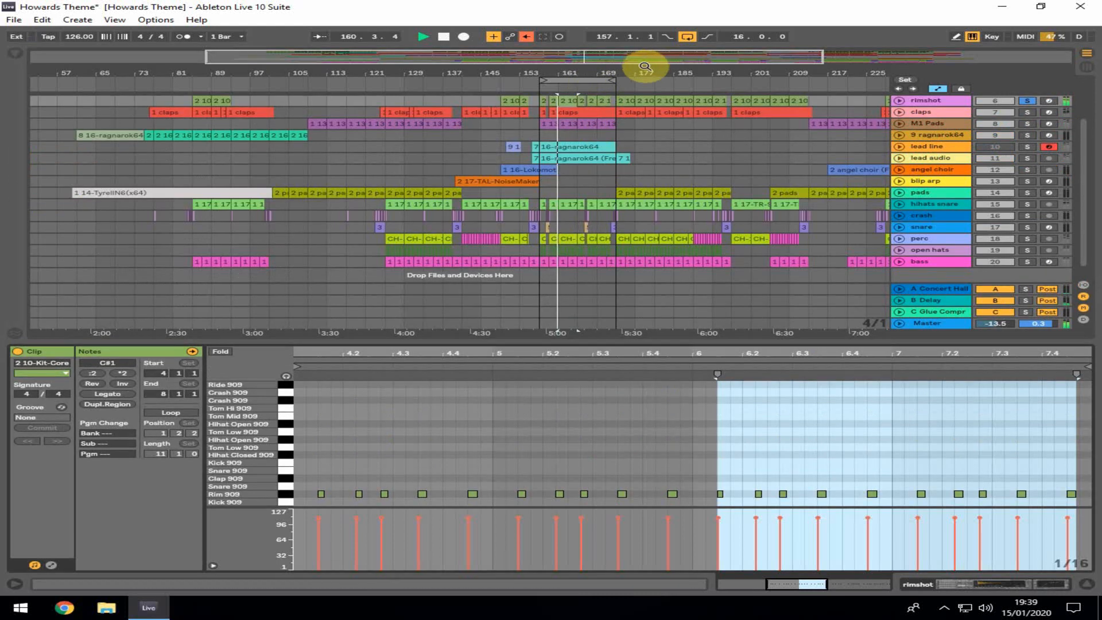
{"action": "left_click_drag", "start_coordinate": [645, 66], "coordinate": [529, 86]}
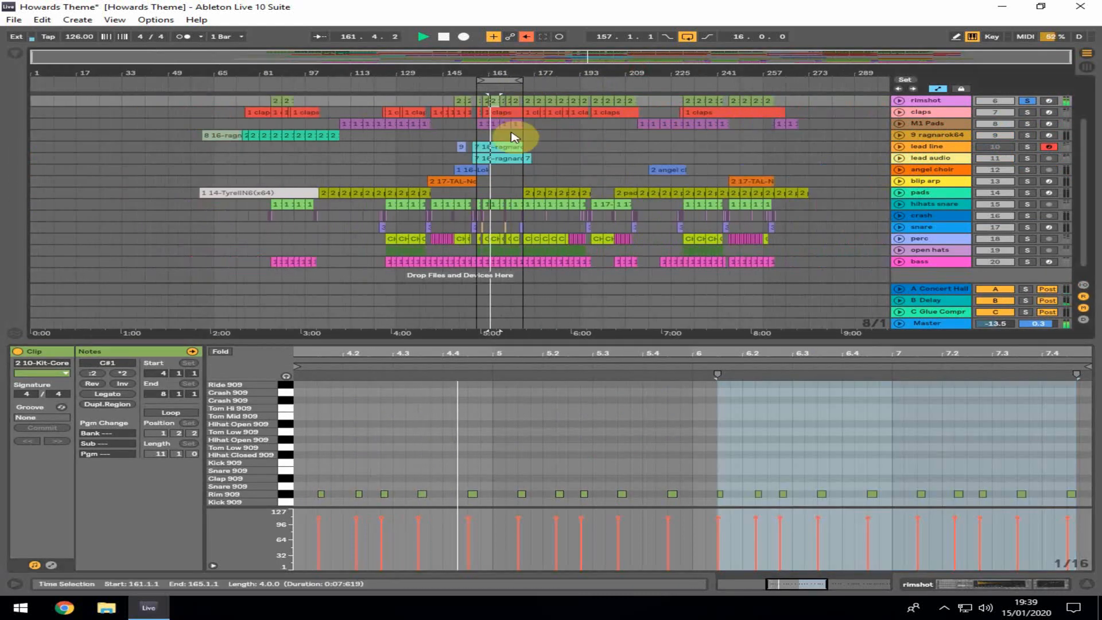
{"action": "scroll", "coordinate": [513, 136], "scroll_direction": "up", "scroll_amount": 5}
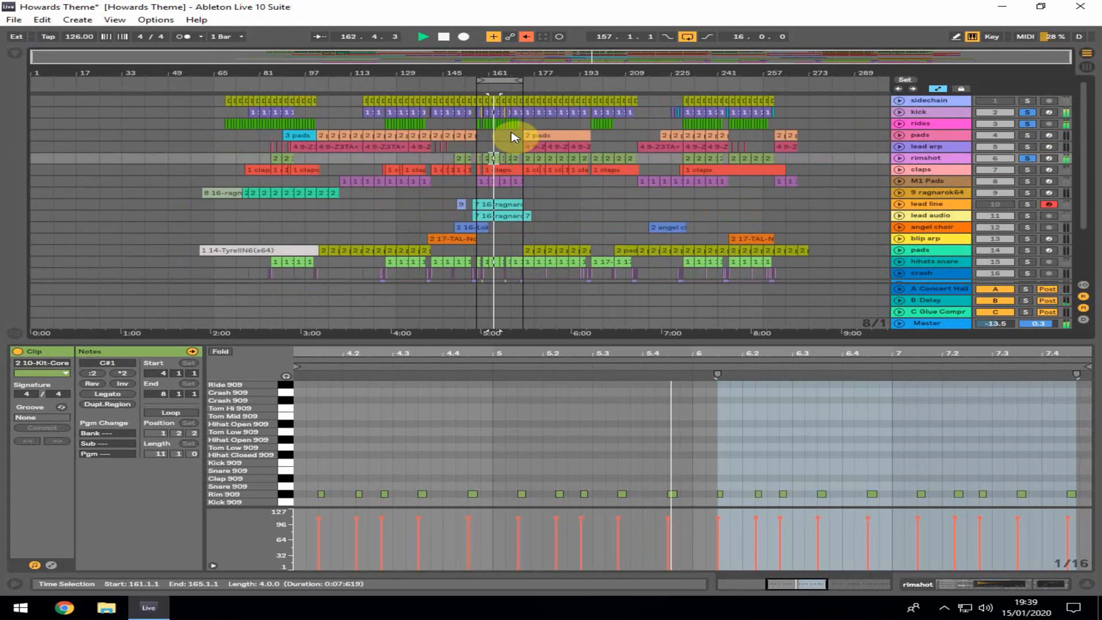
Move the loop to start at bar 173, solo the claps track and restart playback
{"action": "key", "text": "space"}
{"action": "left_click_drag", "start_coordinate": [500, 81], "coordinate": [563, 80]}
{"action": "left_click_drag", "start_coordinate": [563, 75], "coordinate": [538, 85]}
{"action": "left_click", "coordinate": [470, 159]}
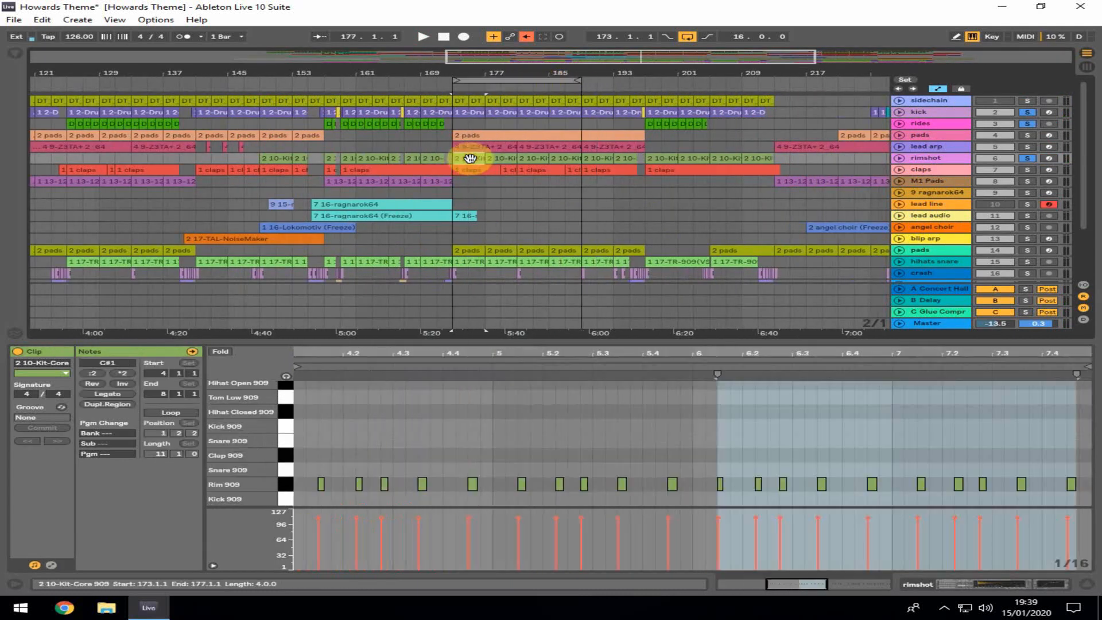
{"action": "left_click", "coordinate": [1028, 171]}
{"action": "key", "text": "space"}
Open the claps clip at bar 173, select one clap note and view its Kit-Core 909 devices
{"action": "left_click", "coordinate": [476, 171]}
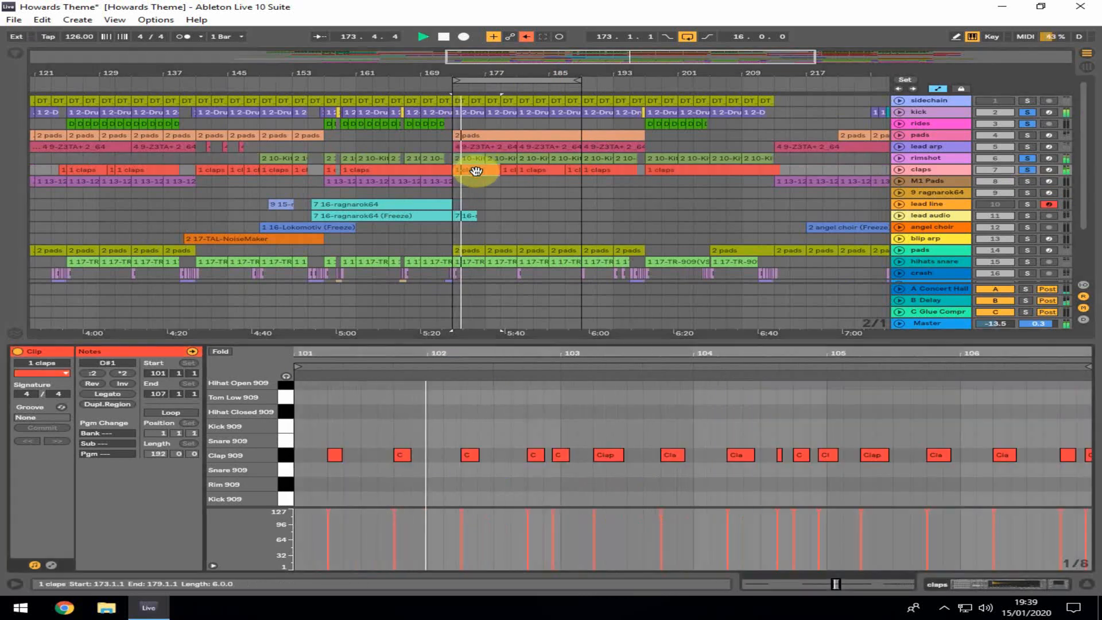
{"action": "left_click", "coordinate": [497, 472]}
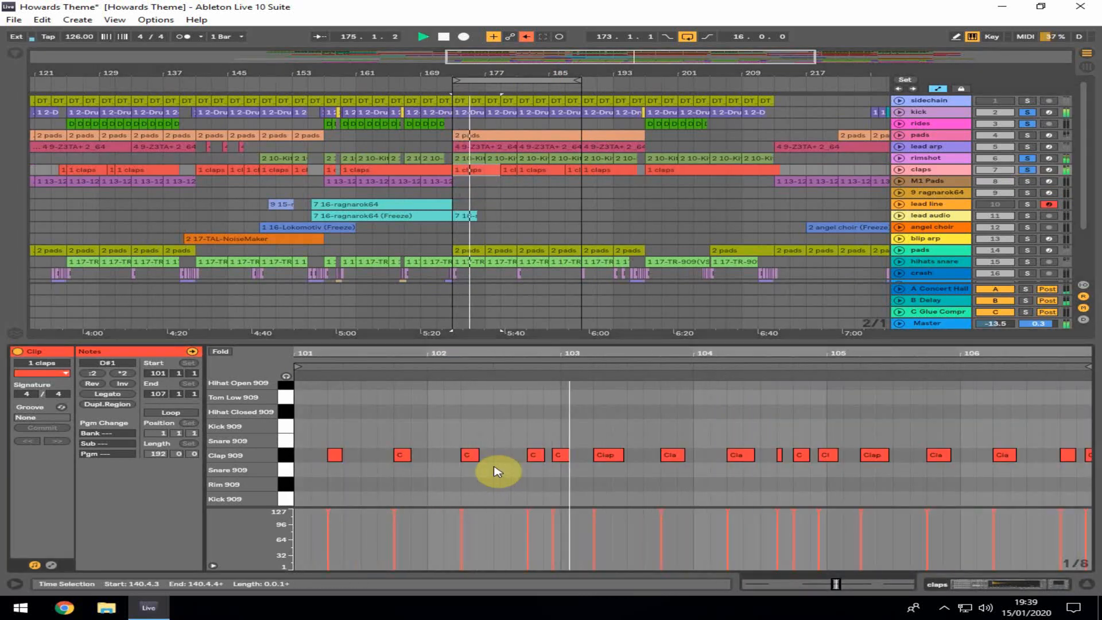
{"action": "left_click", "coordinate": [782, 455]}
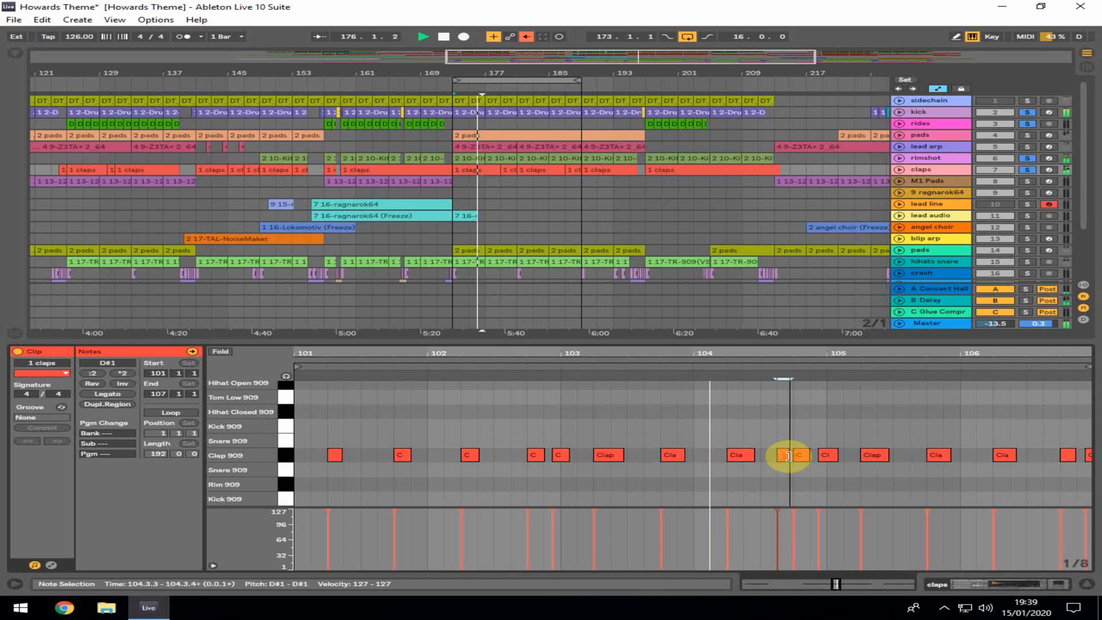
{"action": "left_click", "coordinate": [1086, 584]}
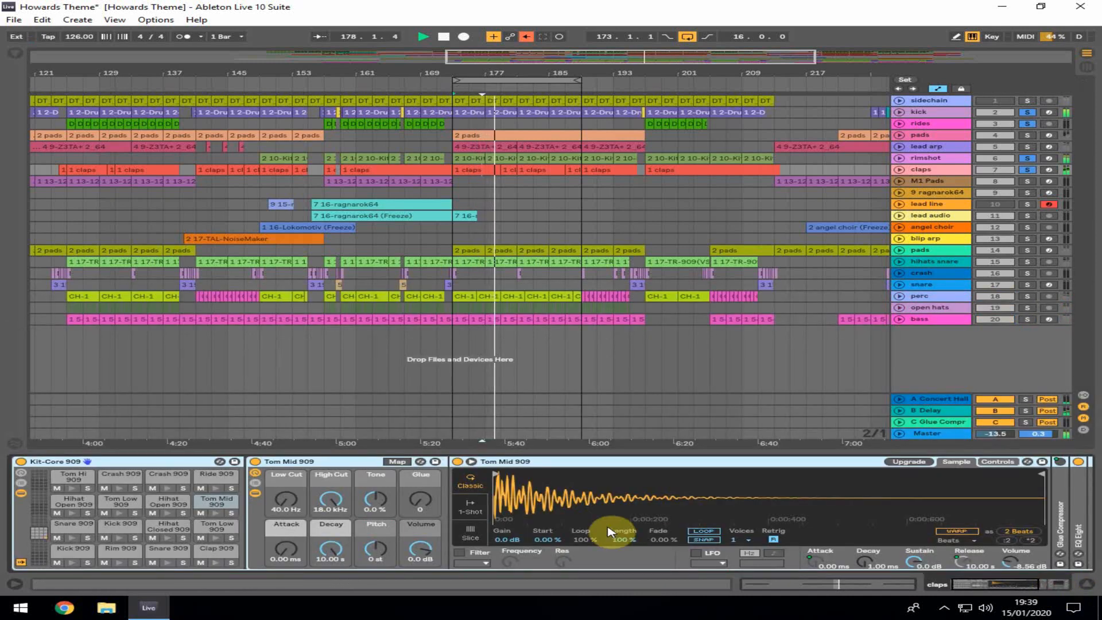
{"action": "left_click", "coordinate": [1086, 585]}
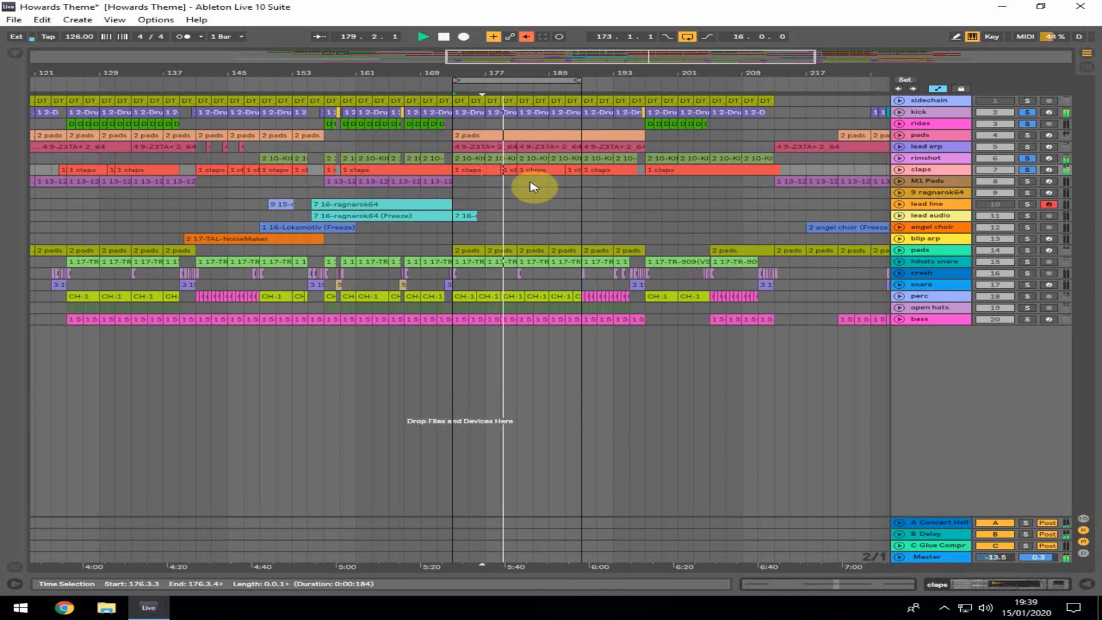
Move the loop start back to bar 157 and solo the hihats snare track
{"action": "left_click_drag", "start_coordinate": [454, 83], "coordinate": [325, 81]}
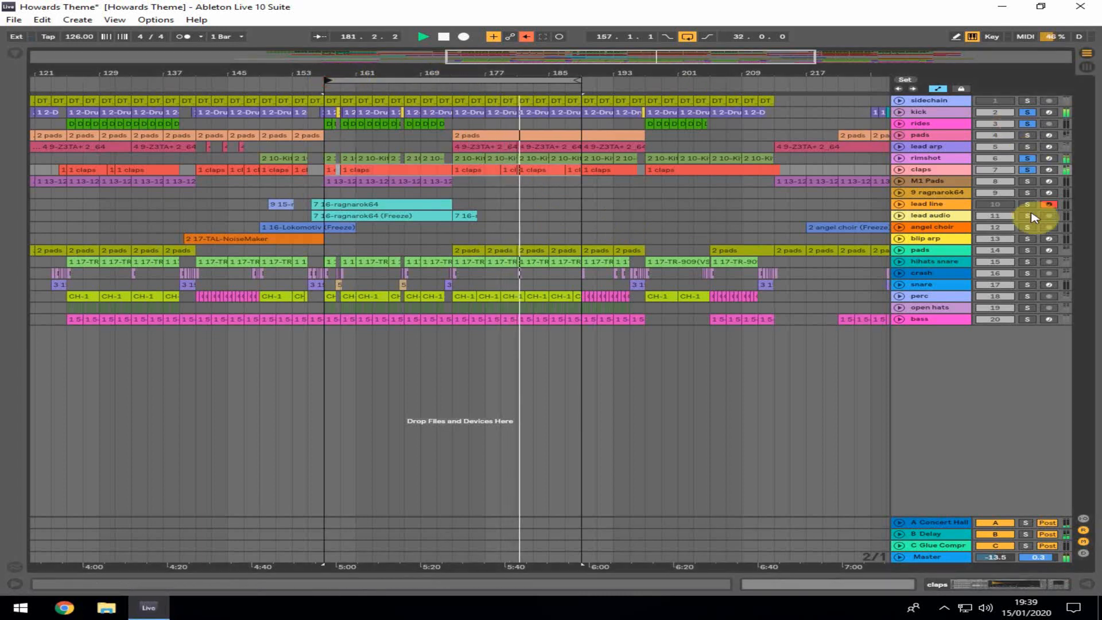
{"action": "left_click", "coordinate": [1028, 261]}
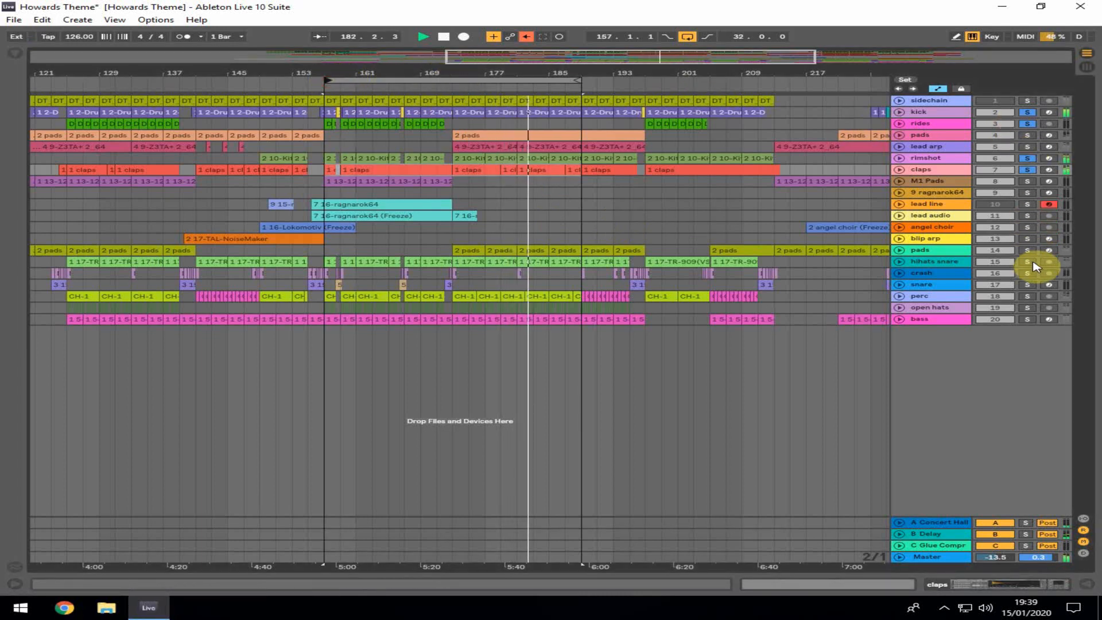
Select a hihats snare clip around bar 185 and locate its TR-909 plugin in the browser's Roland folder
{"action": "left_click", "coordinate": [565, 263]}
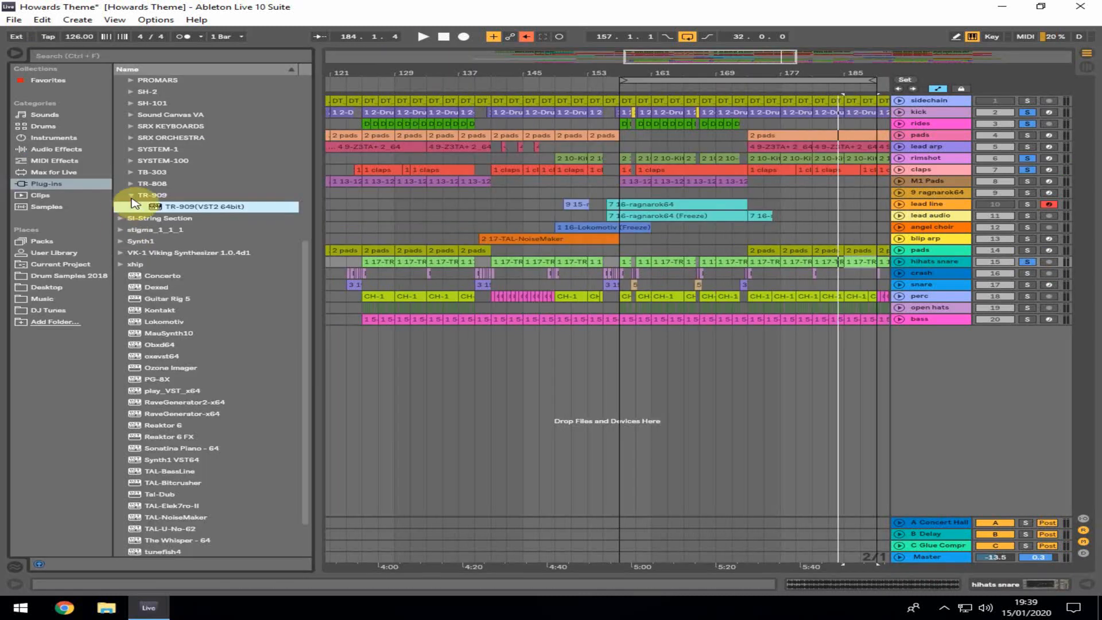
{"action": "left_click", "coordinate": [185, 209]}
{"action": "scroll", "coordinate": [140, 128], "scroll_direction": "up", "scroll_amount": 4}
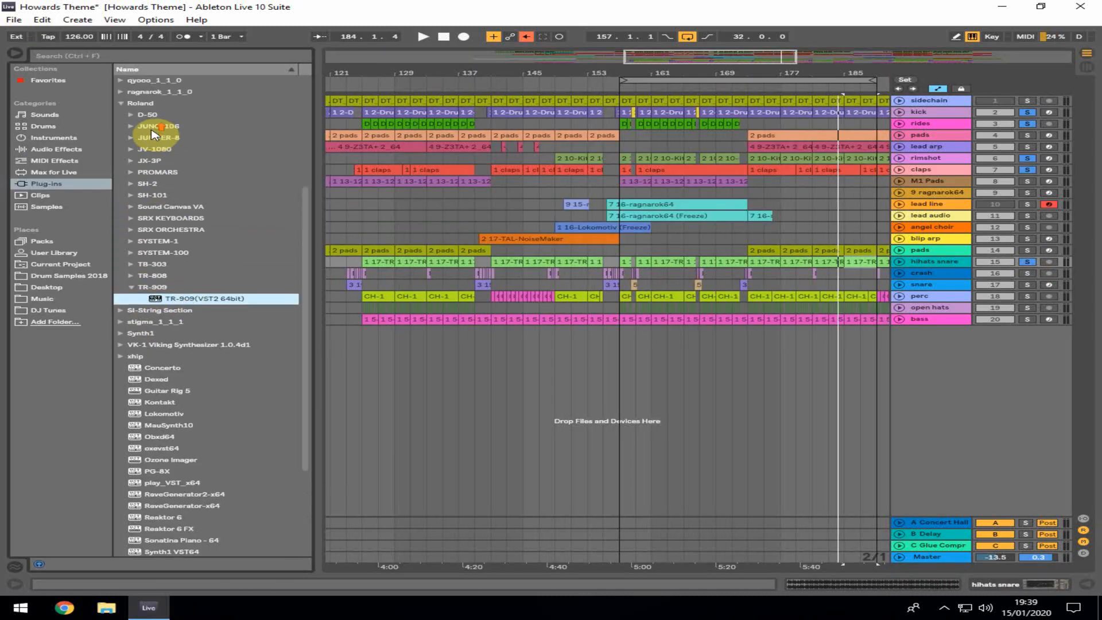
{"action": "left_click", "coordinate": [122, 103]}
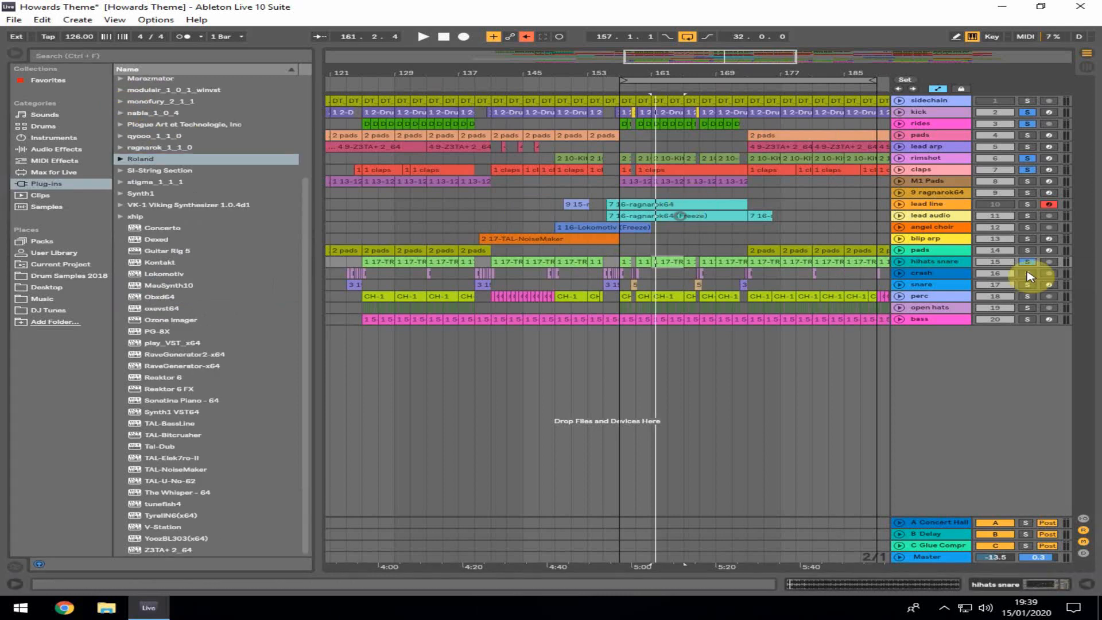
Solo the crash and snare tracks, restart playback and open a snare clip around bar 166
{"action": "left_click", "coordinate": [1027, 273], "text": "ctrl"}
{"action": "key", "text": "space"}
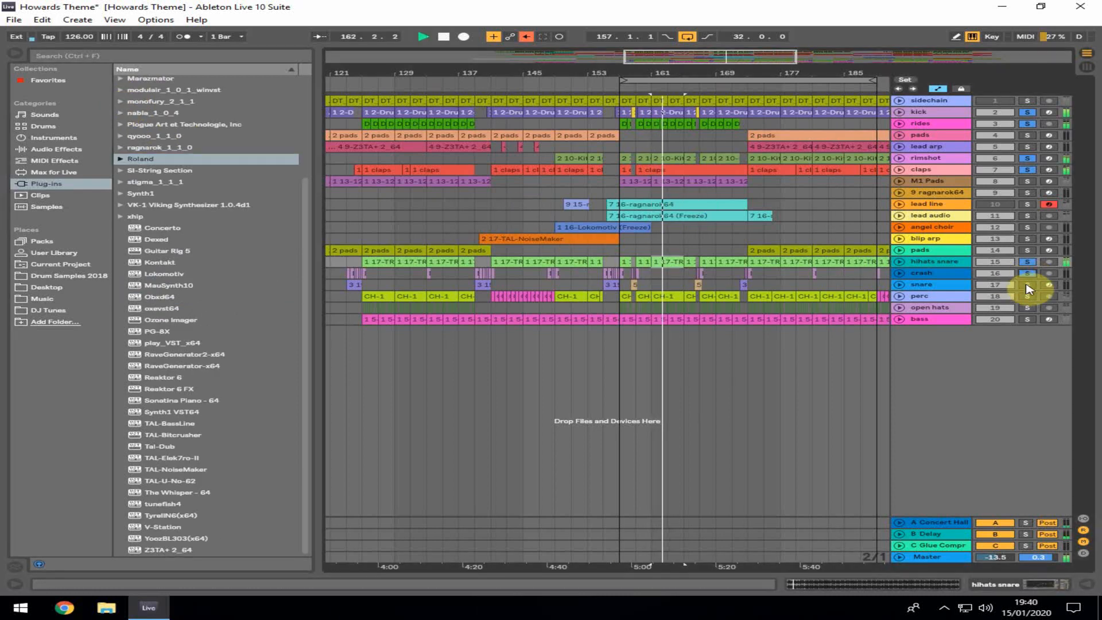
{"action": "left_click", "coordinate": [1027, 285], "text": "ctrl"}
{"action": "left_click", "coordinate": [695, 284]}
{"action": "key", "text": "space"}
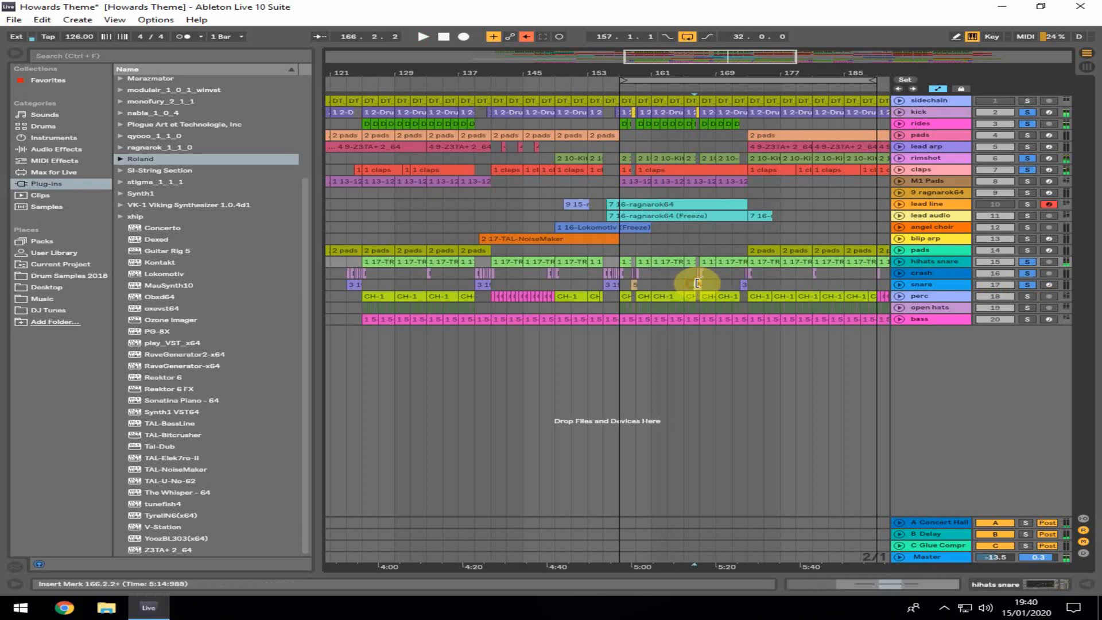
{"action": "key", "text": "space"}
{"action": "double_click", "coordinate": [698, 284]}
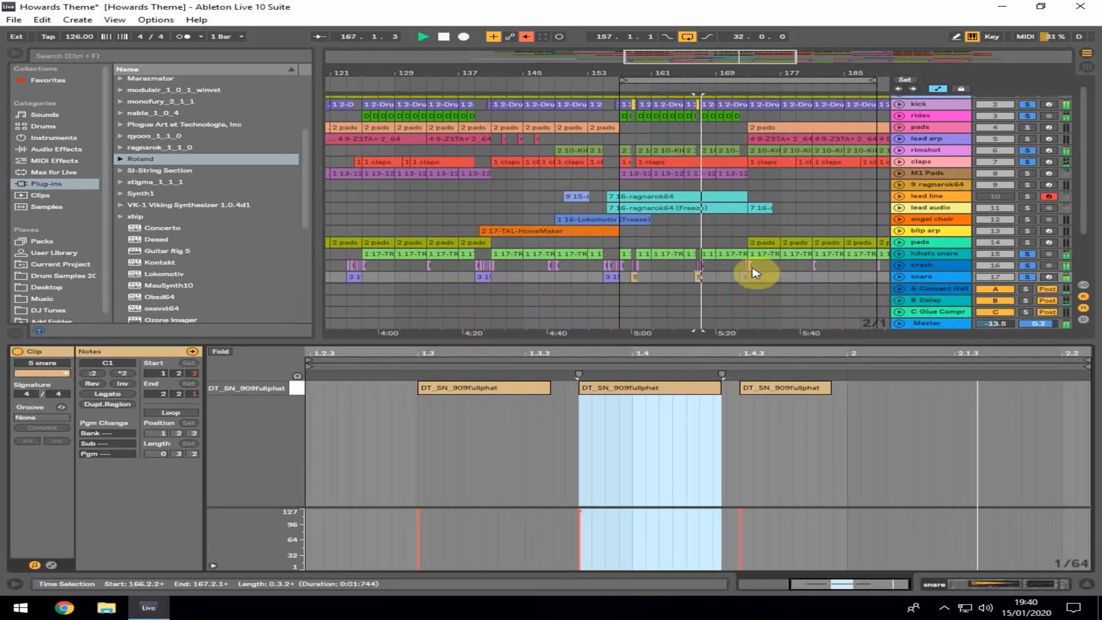
Open a snare clip near bar 177 and inspect the DT_SN_909fullphat pad in its Drum Rack
{"action": "left_click", "coordinate": [746, 278]}
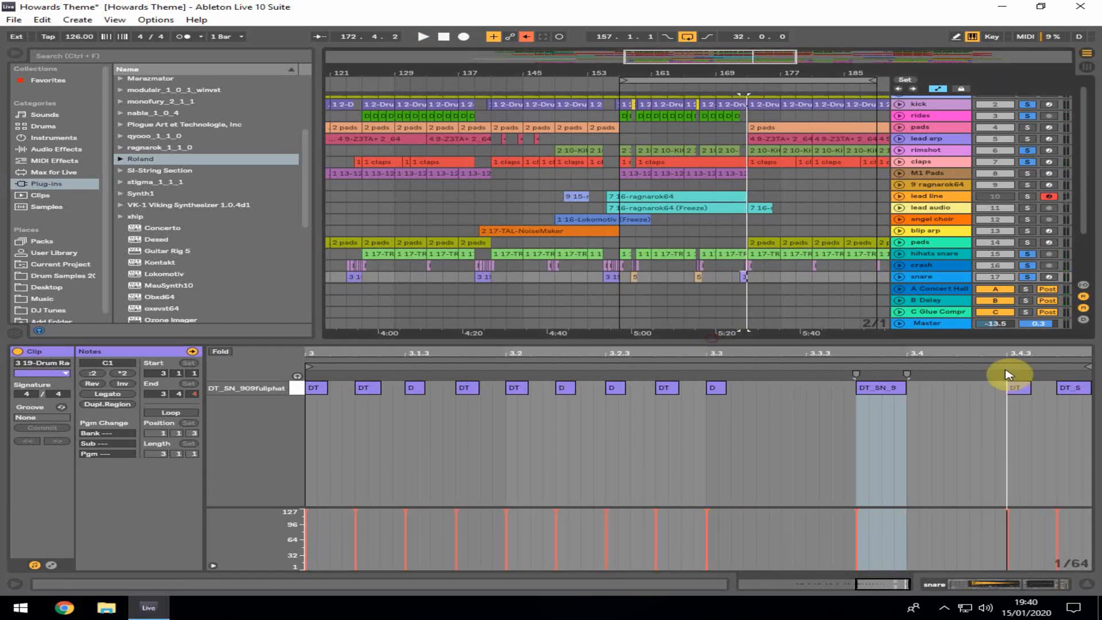
{"action": "key", "text": "shift+Tab"}
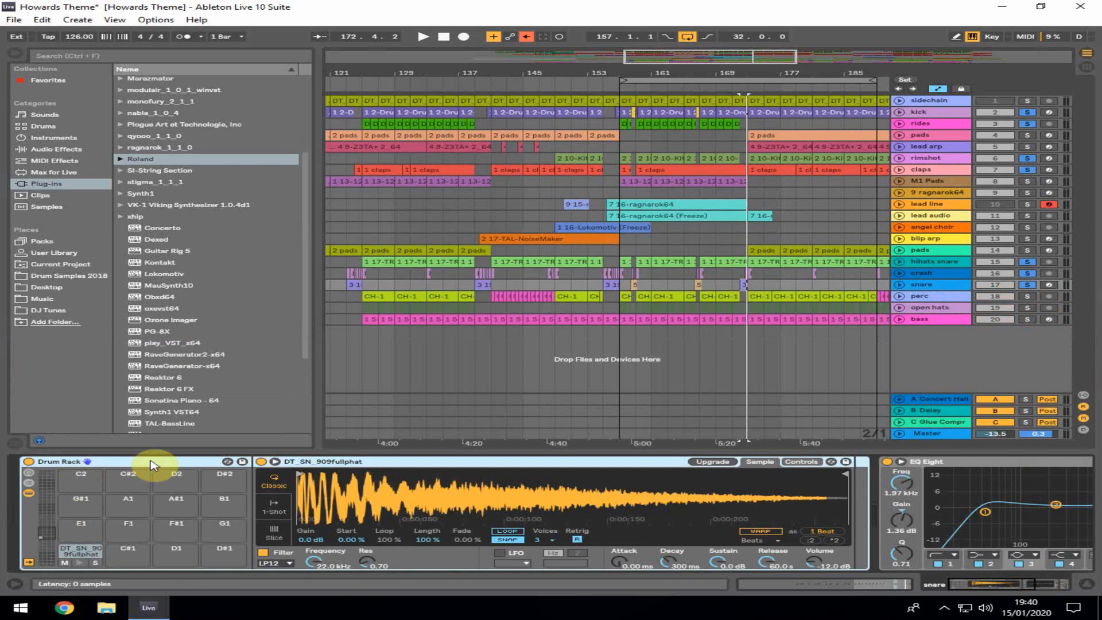
{"action": "left_click", "coordinate": [81, 564]}
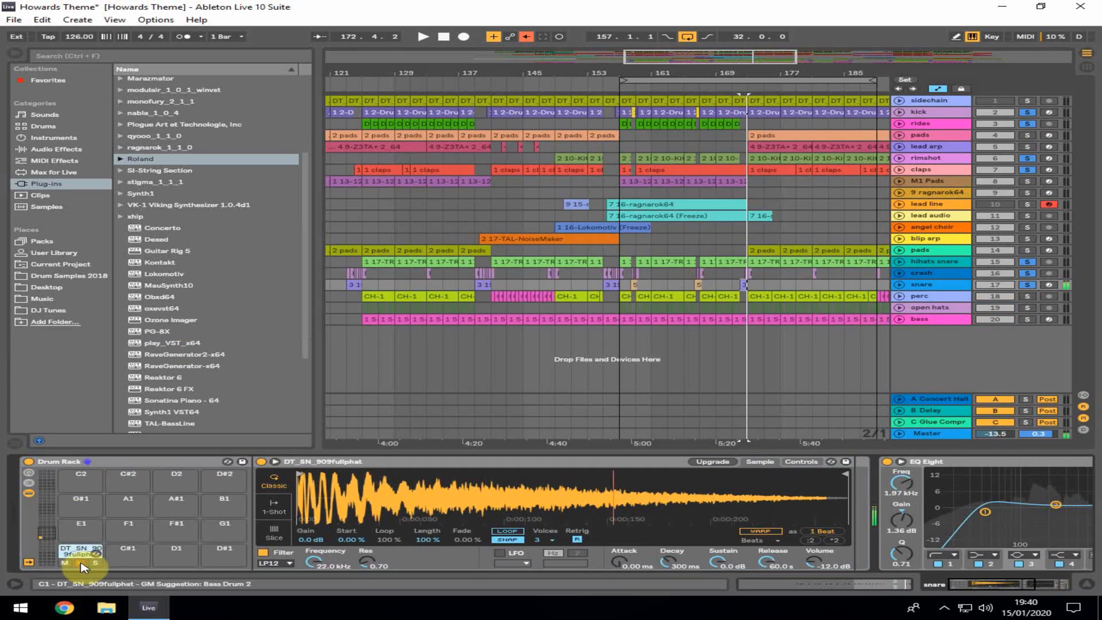
{"action": "left_click", "coordinate": [1082, 585]}
Start playback from bar 175, solo the perc track and open its CH-1 audio clip
{"action": "left_click", "coordinate": [740, 290]}
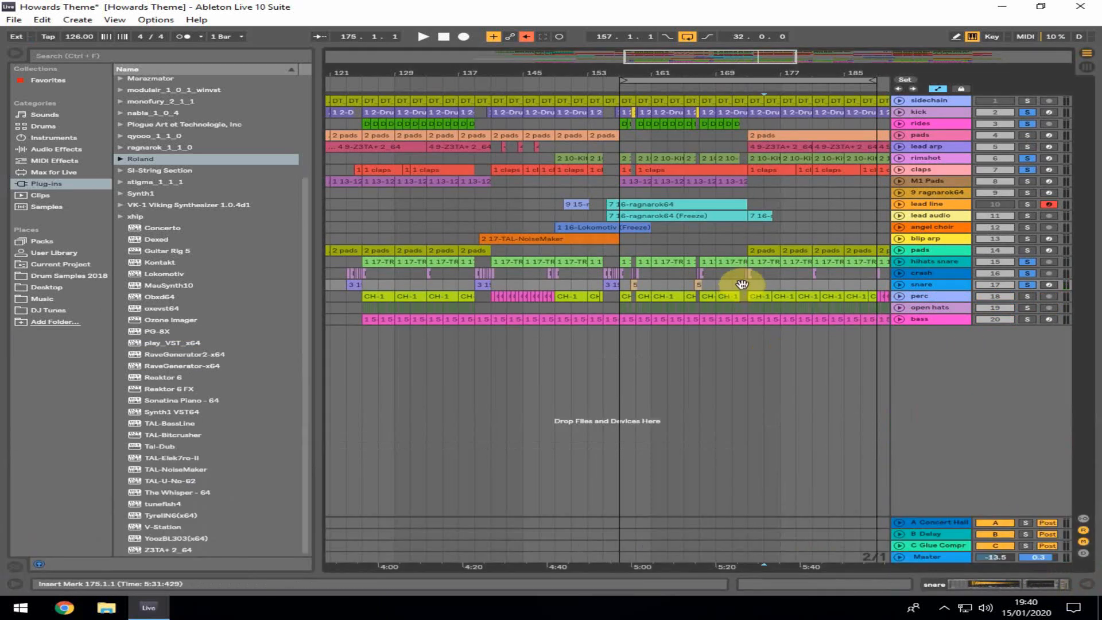
{"action": "key", "text": "space"}
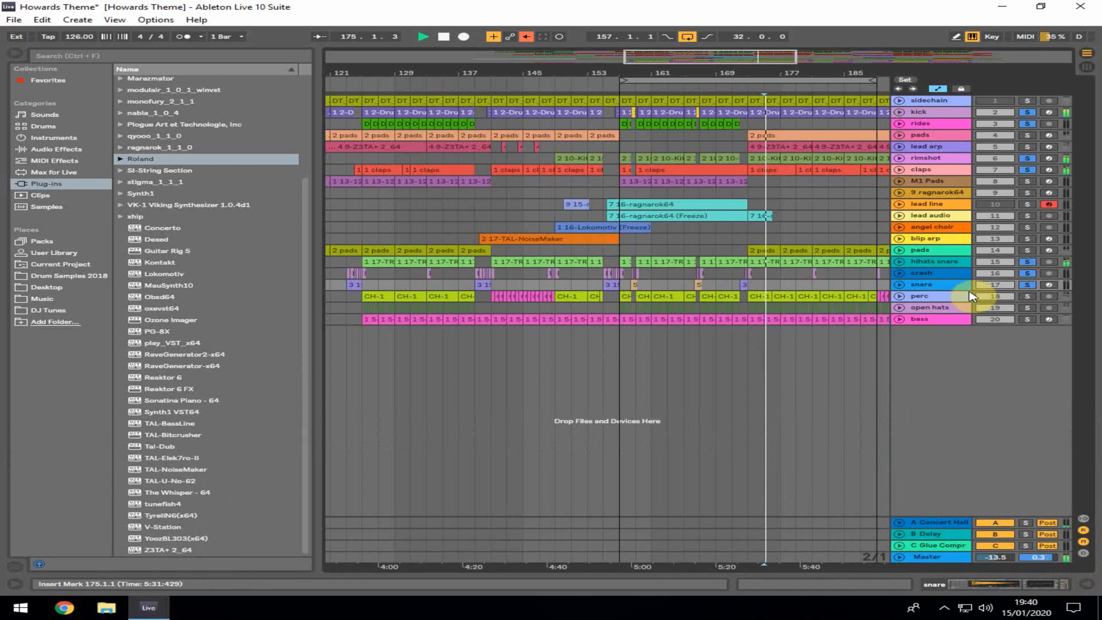
{"action": "left_click", "coordinate": [1029, 296]}
{"action": "double_click", "coordinate": [666, 296]}
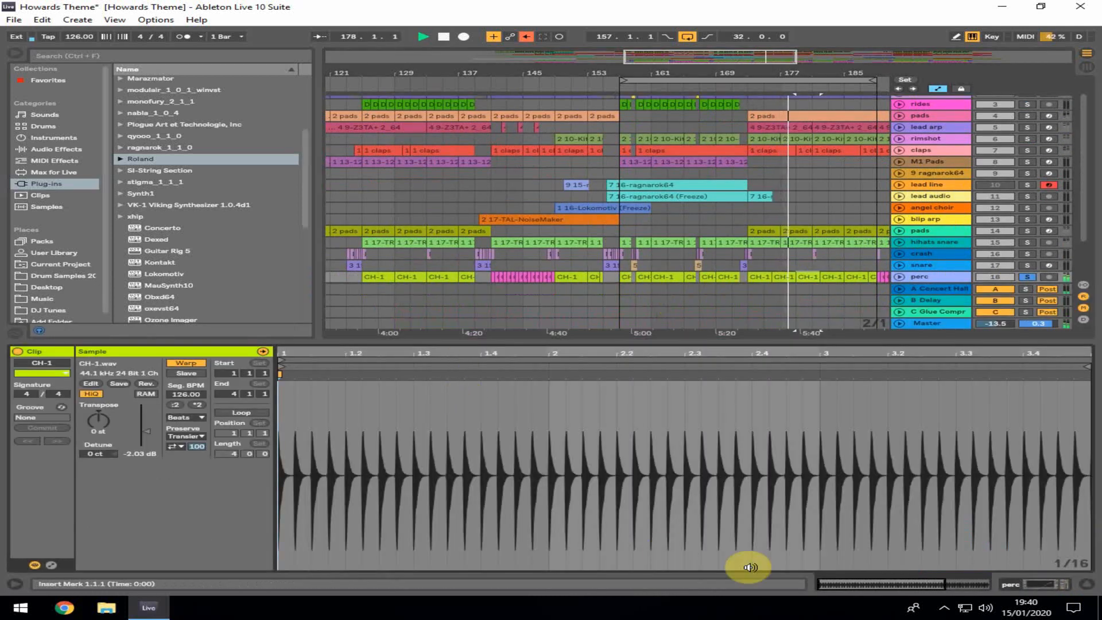
{"action": "left_click", "coordinate": [1086, 584]}
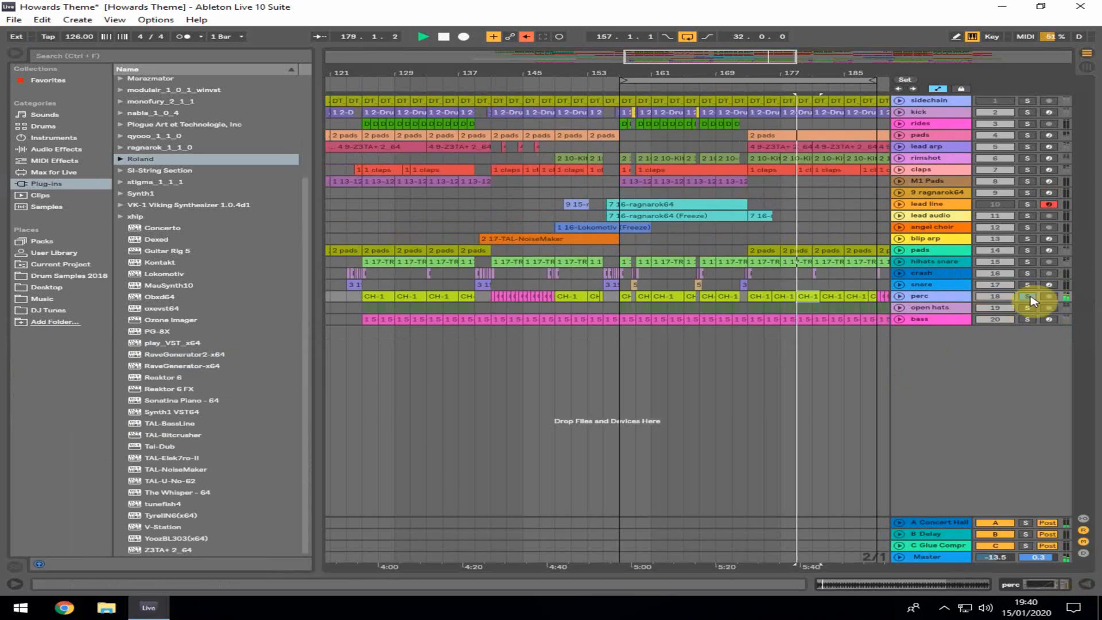
Solo all drum tracks together: hihats snare, kick, rides, rimshot, claps, crash, snare, perc and open hats
{"action": "left_click", "coordinate": [1027, 261]}
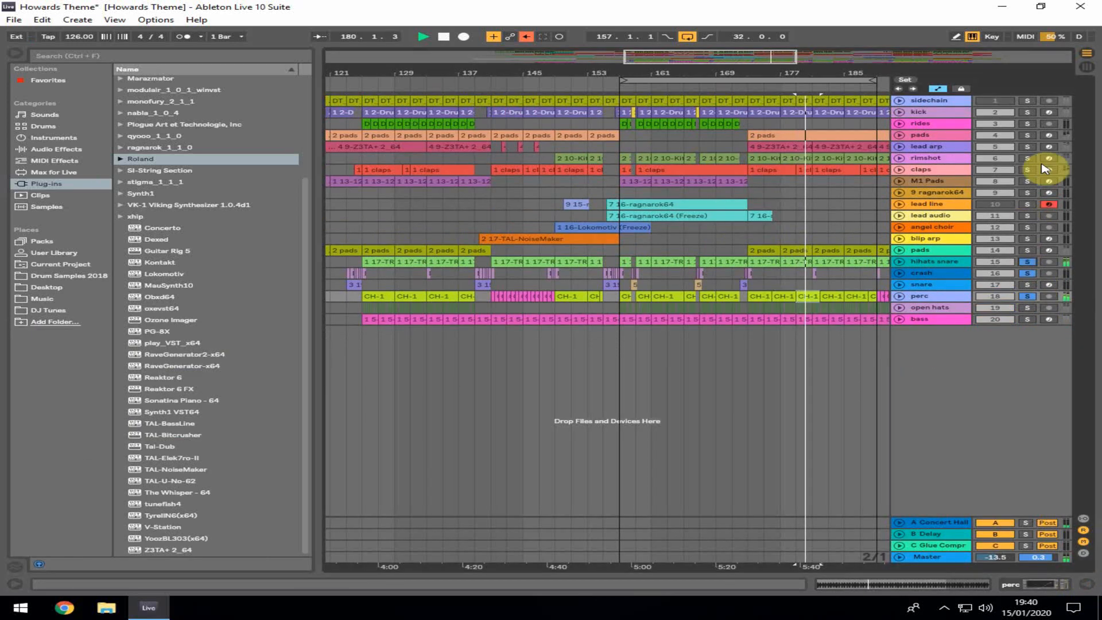
{"action": "left_click", "coordinate": [1028, 112]}
{"action": "left_click", "coordinate": [1028, 124]}
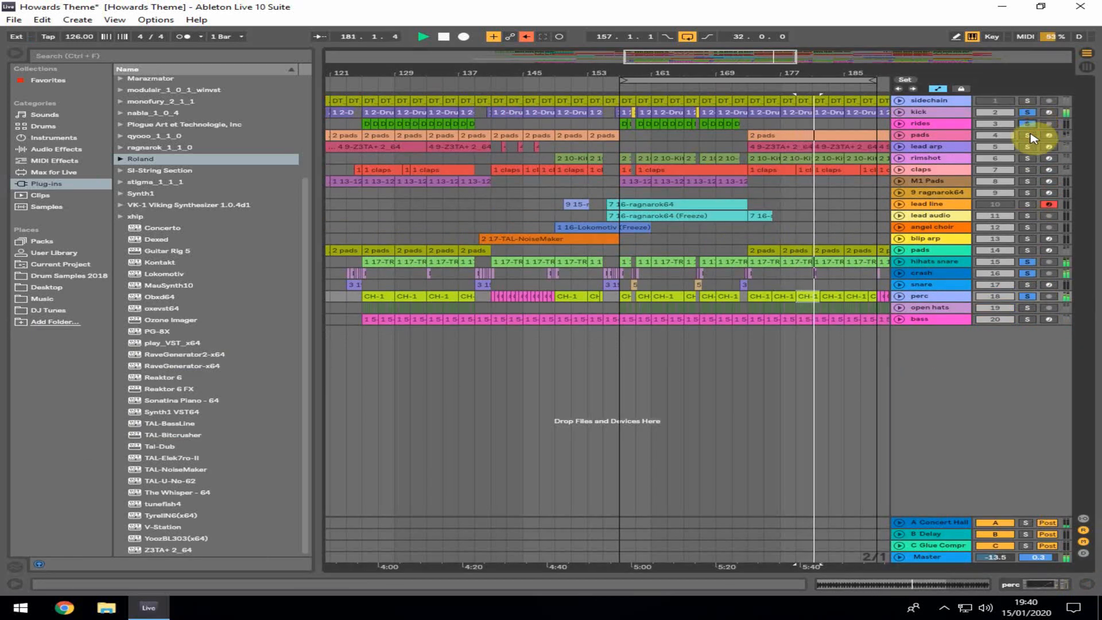
{"action": "left_click", "coordinate": [1027, 158]}
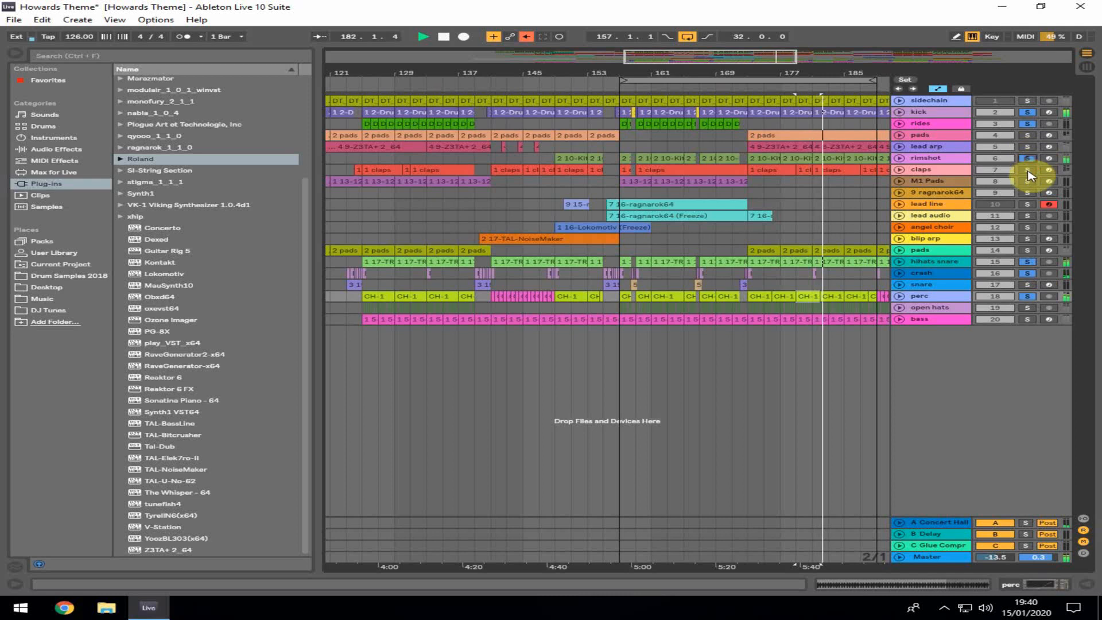
{"action": "left_click", "coordinate": [1027, 170]}
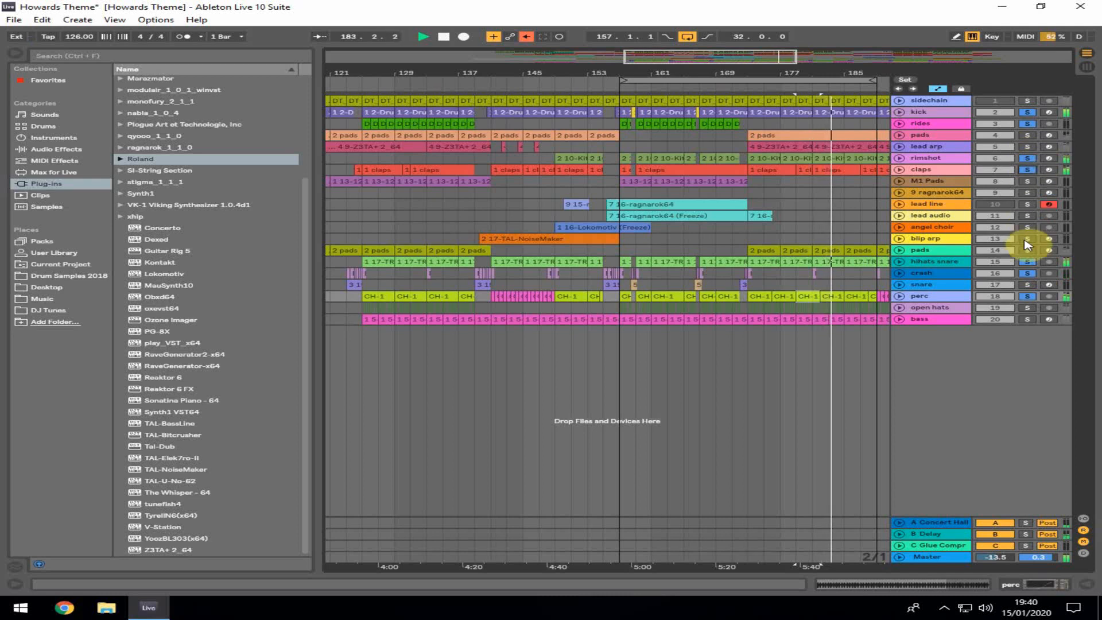
{"action": "left_click", "coordinate": [1028, 274]}
{"action": "left_click", "coordinate": [1028, 285]}
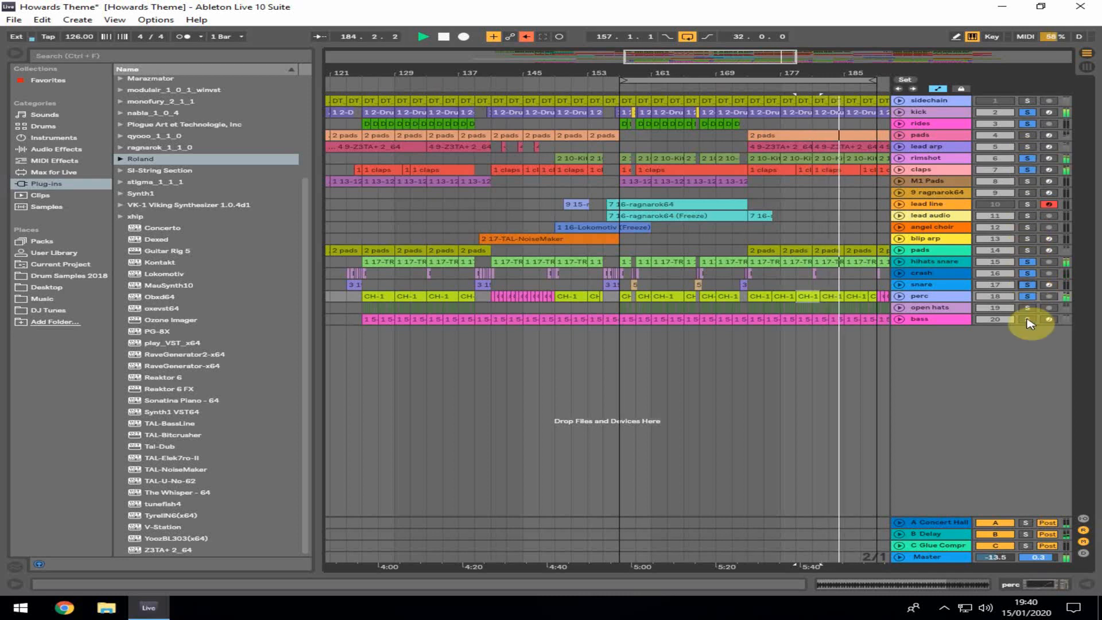
{"action": "left_click", "coordinate": [1027, 296]}
{"action": "left_click", "coordinate": [1028, 308]}
{"action": "left_click", "coordinate": [946, 310]}
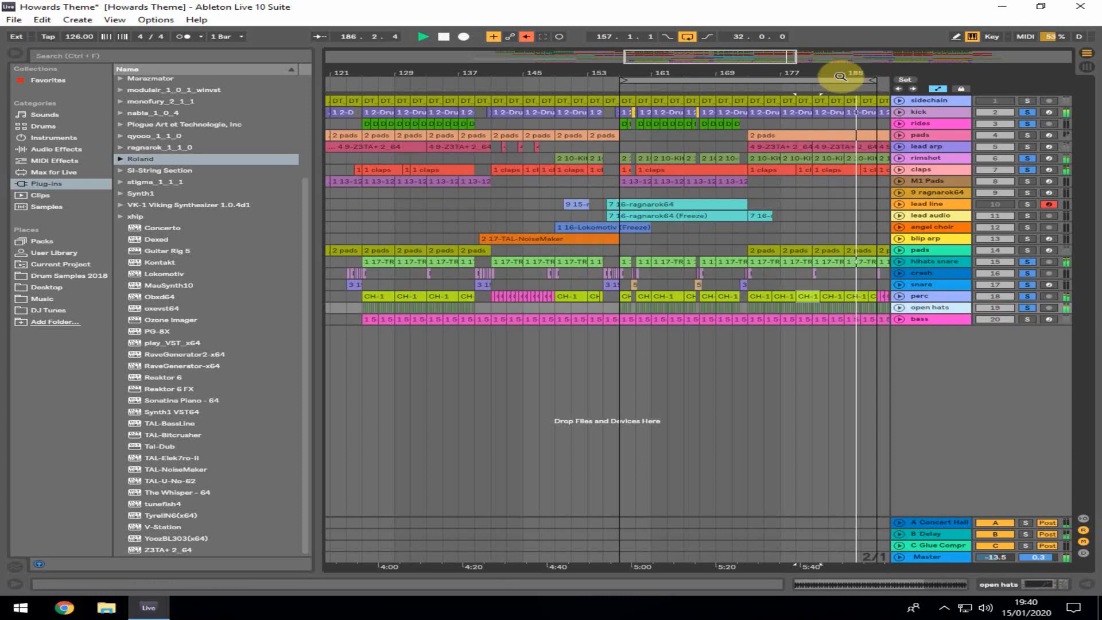
Arm the pads track and open its Z3TA+2 synth window to browse the preset bank and program lists
{"action": "mouse_move", "coordinate": [625, 79]}
{"action": "left_mouse_down"}
{"action": "mouse_move", "coordinate": [750, 80]}
{"action": "mouse_move", "coordinate": [446, 73]}
{"action": "mouse_move", "coordinate": [567, 73]}
{"action": "mouse_move", "coordinate": [529, 86]}
{"action": "mouse_move", "coordinate": [532, 70]}
{"action": "mouse_move", "coordinate": [635, 71]}
{"action": "left_mouse_up"}
{"action": "left_click", "coordinate": [526, 85]}
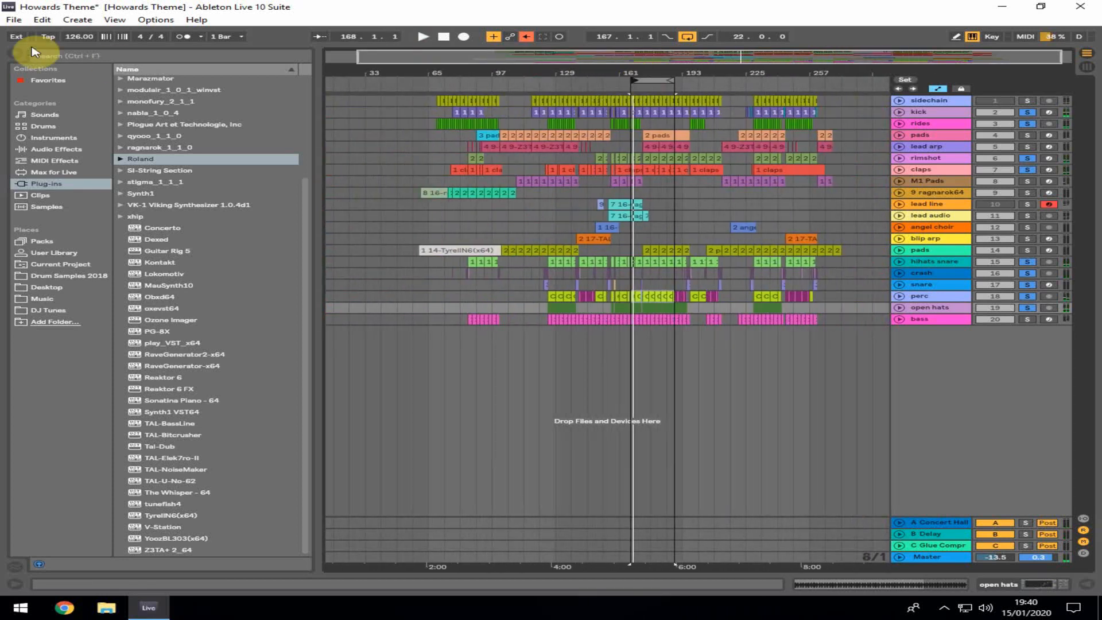
{"action": "left_click", "coordinate": [14, 54]}
{"action": "left_click_drag", "start_coordinate": [319, 73], "coordinate": [375, 89]}
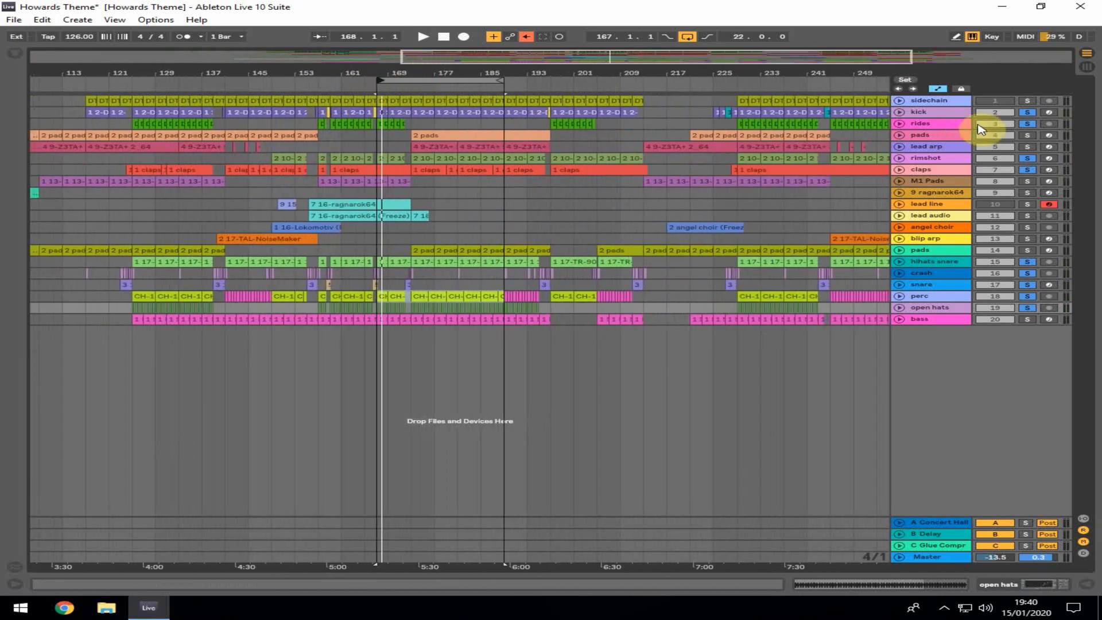
{"action": "left_click", "coordinate": [1048, 136]}
{"action": "double_click", "coordinate": [948, 136]}
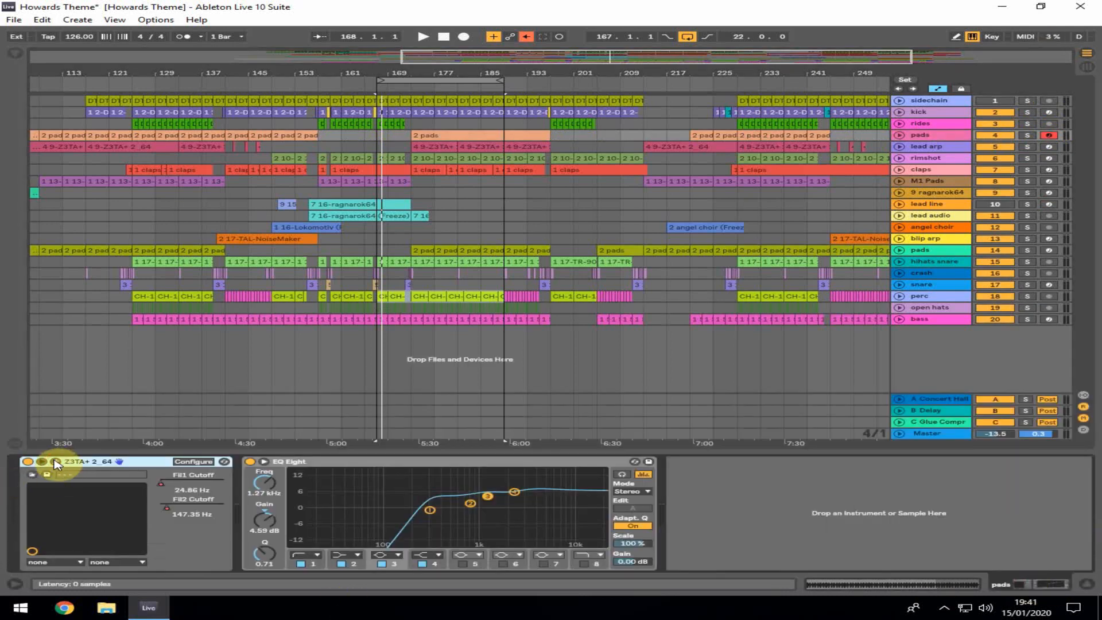
{"action": "left_click", "coordinate": [56, 462]}
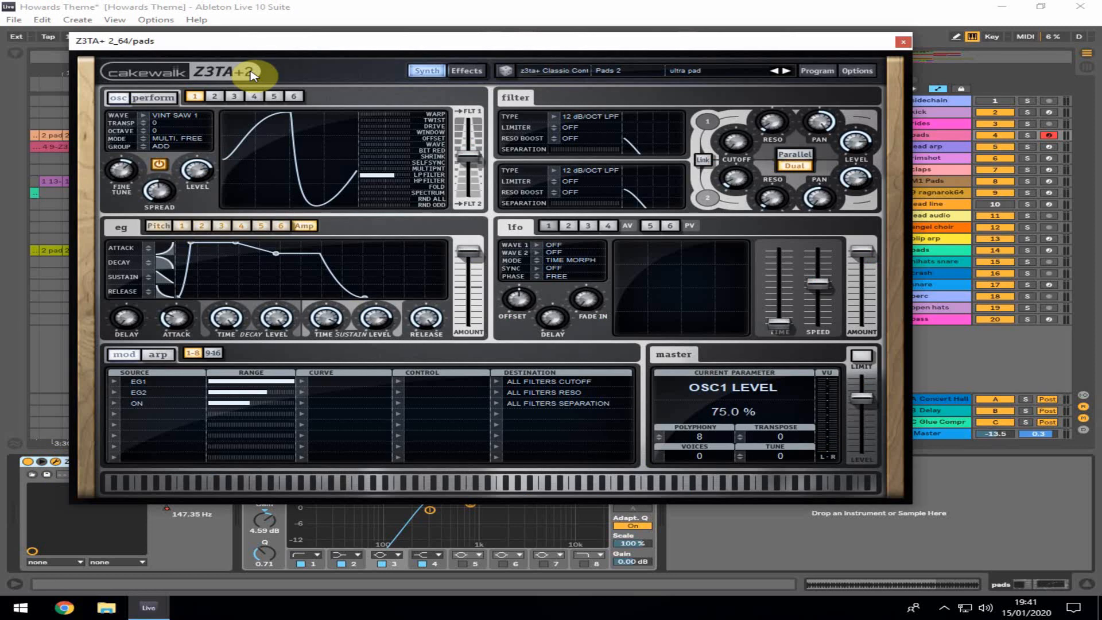
{"action": "left_click", "coordinate": [574, 71]}
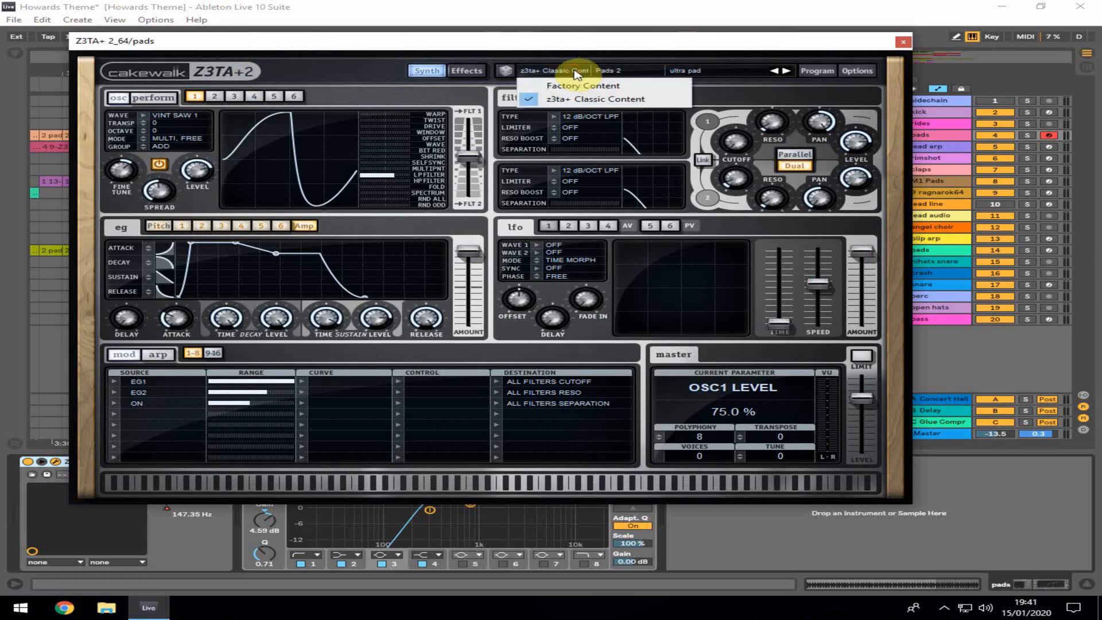
{"action": "left_click", "coordinate": [693, 71]}
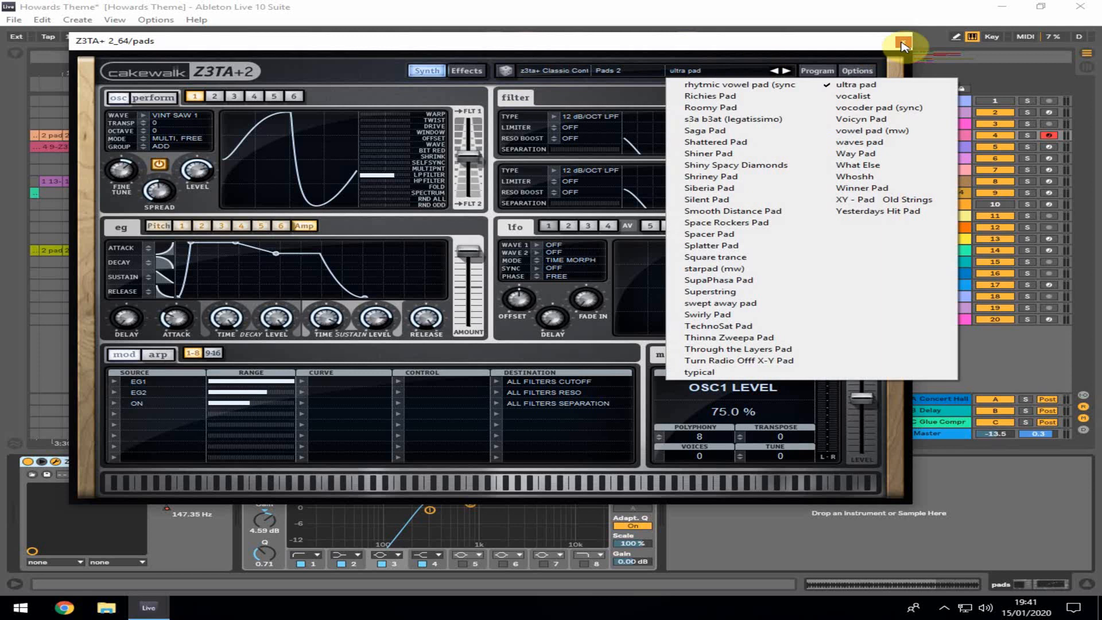
{"action": "left_click", "coordinate": [903, 41]}
{"action": "left_click", "coordinate": [903, 41]}
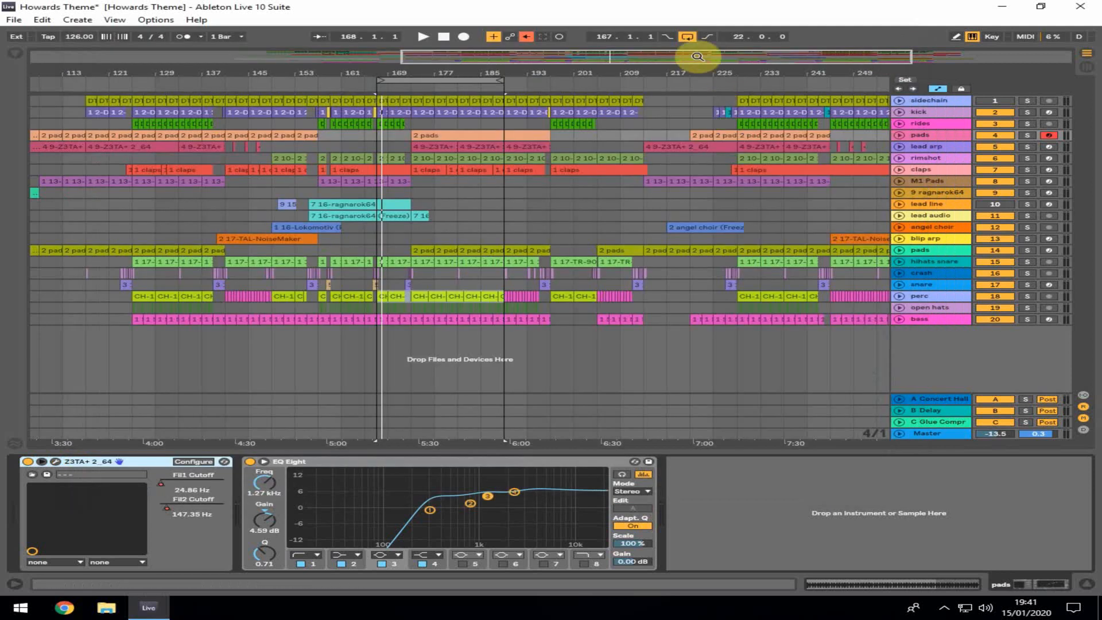
Set a four-bar loop starting at bar 101 over the pads clip and start playback
{"action": "left_click", "coordinate": [325, 193]}
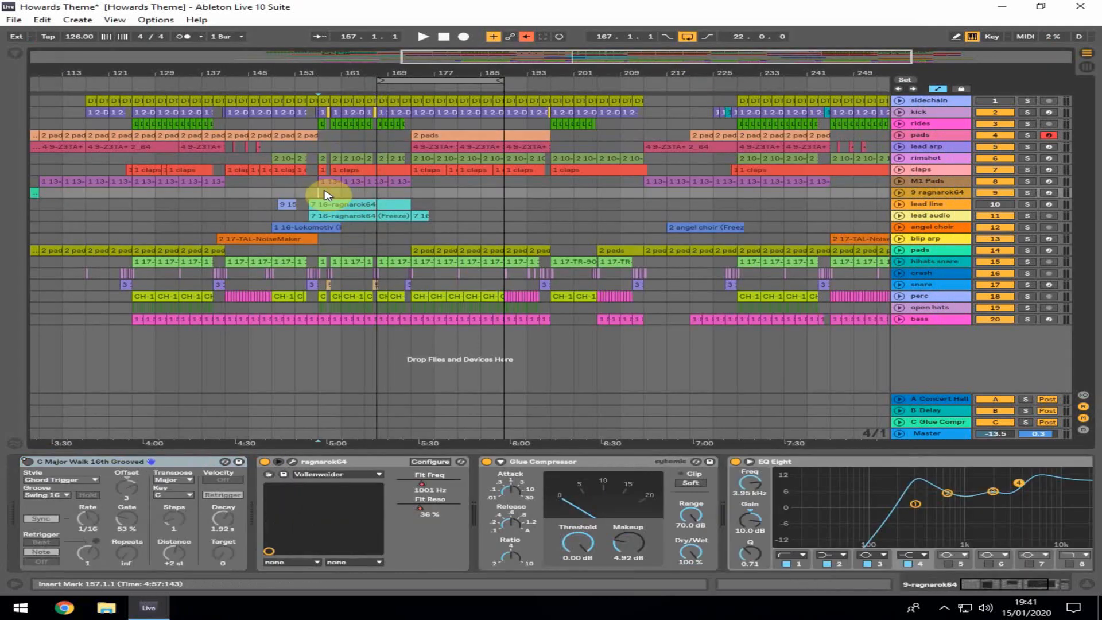
{"action": "left_click", "coordinate": [942, 136]}
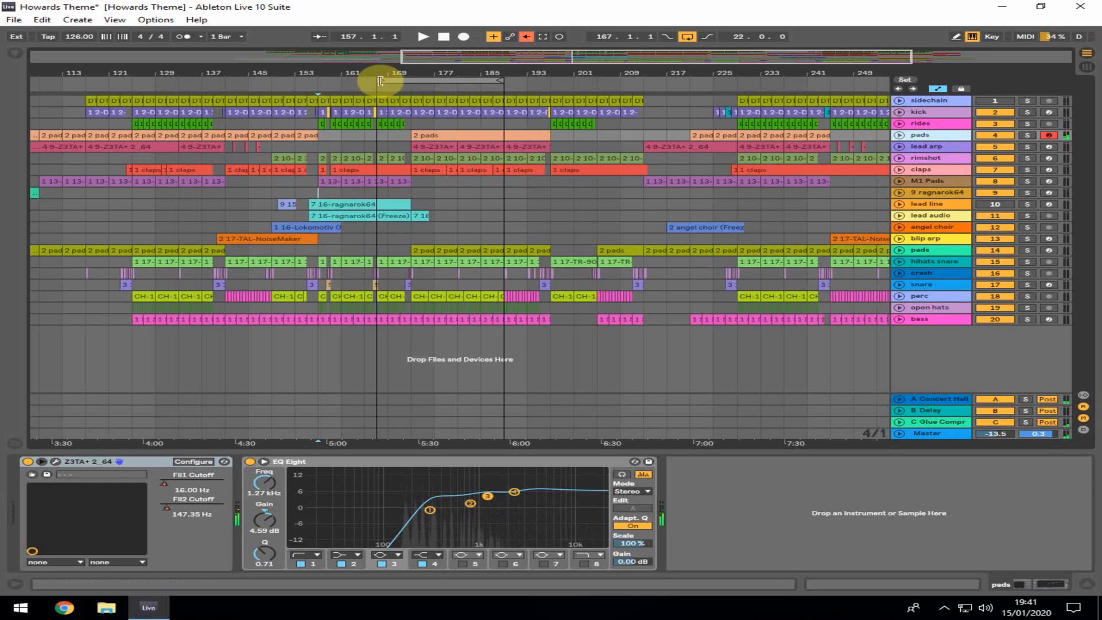
{"action": "left_click_drag", "start_coordinate": [233, 69], "coordinate": [569, 58]}
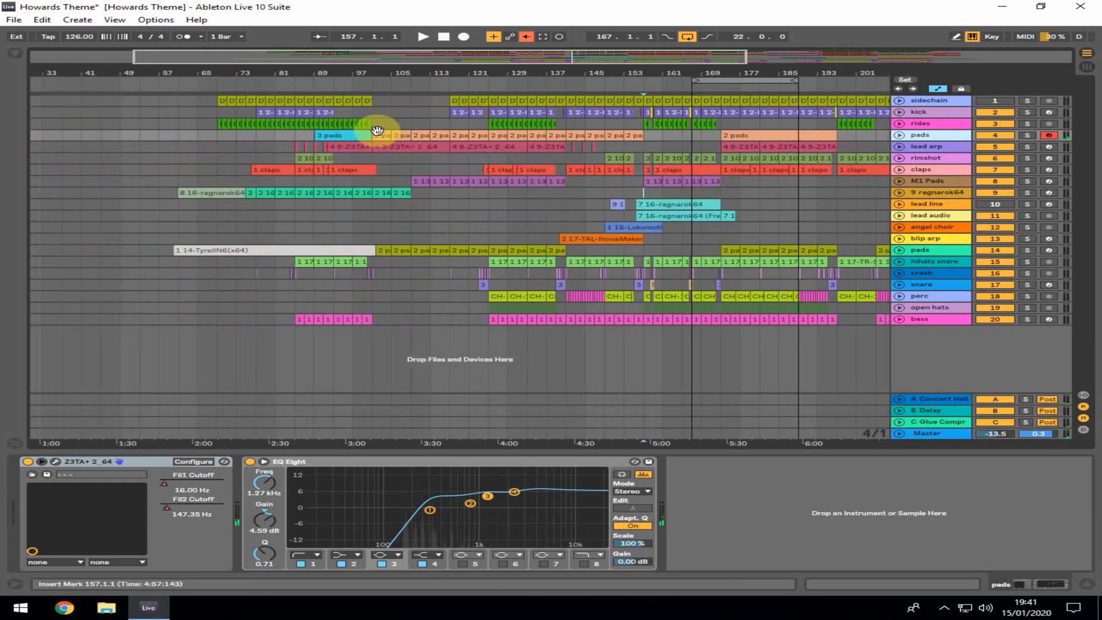
{"action": "right_click", "coordinate": [381, 135]}
{"action": "left_click", "coordinate": [419, 284]}
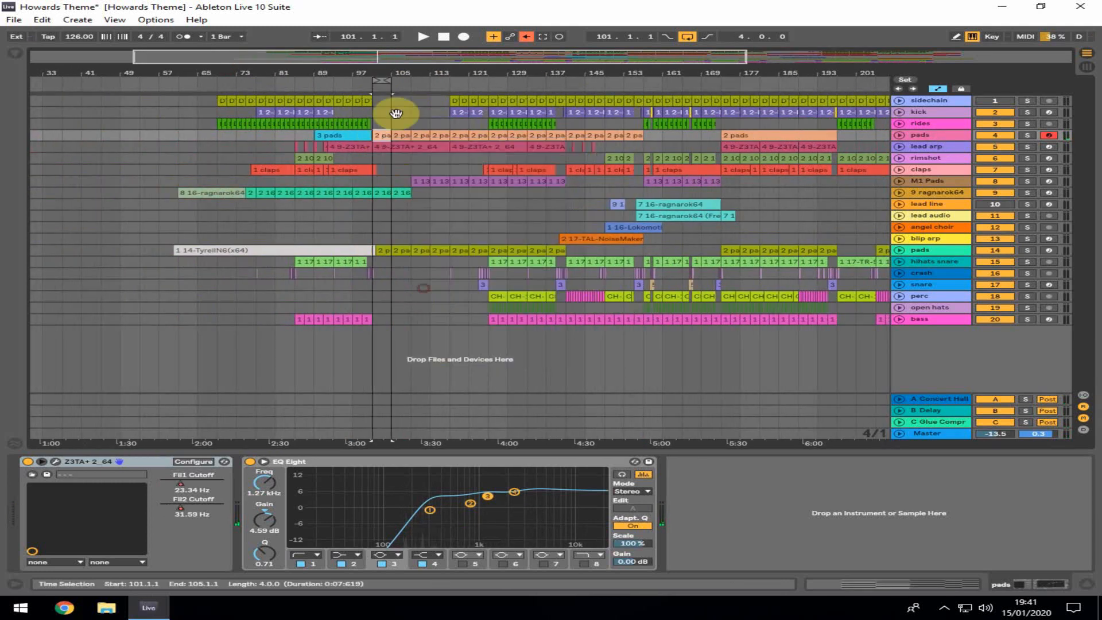
{"action": "key", "text": "space"}
Solo the pads track, unfold its automation lane and move the loop start back to bar 93
{"action": "left_click", "coordinate": [1027, 135]}
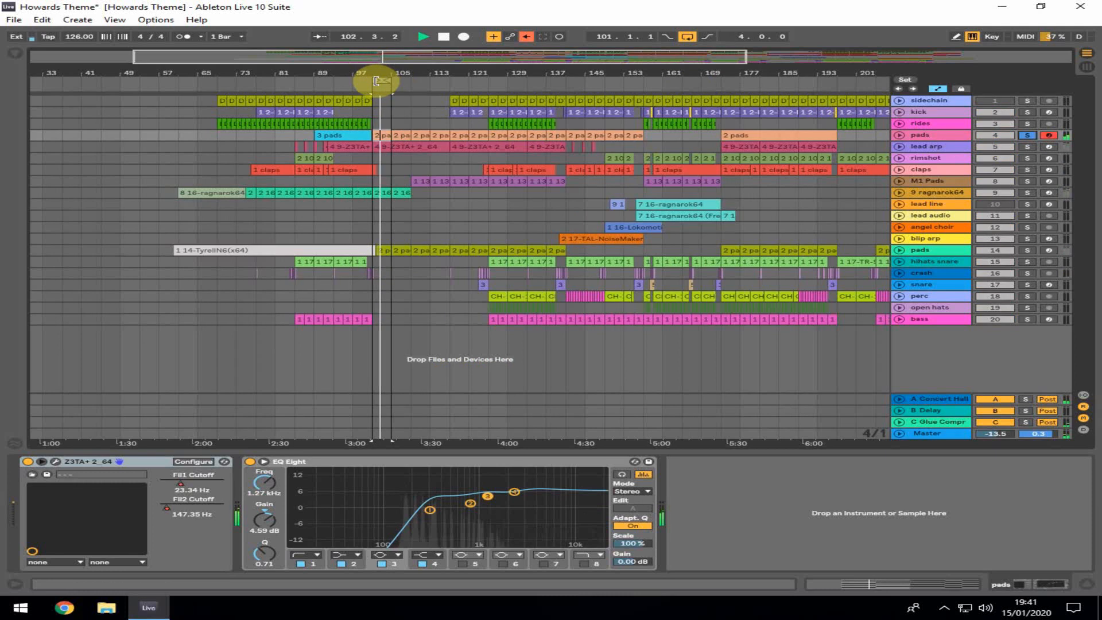
{"action": "left_click", "coordinate": [900, 135]}
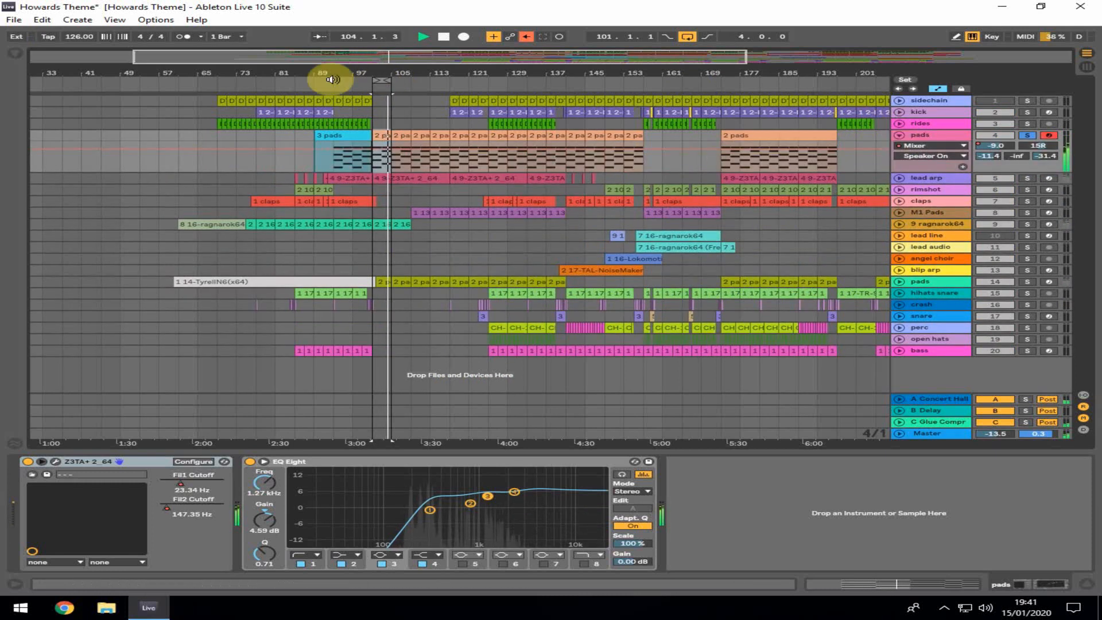
{"action": "left_click_drag", "start_coordinate": [374, 80], "coordinate": [327, 85]}
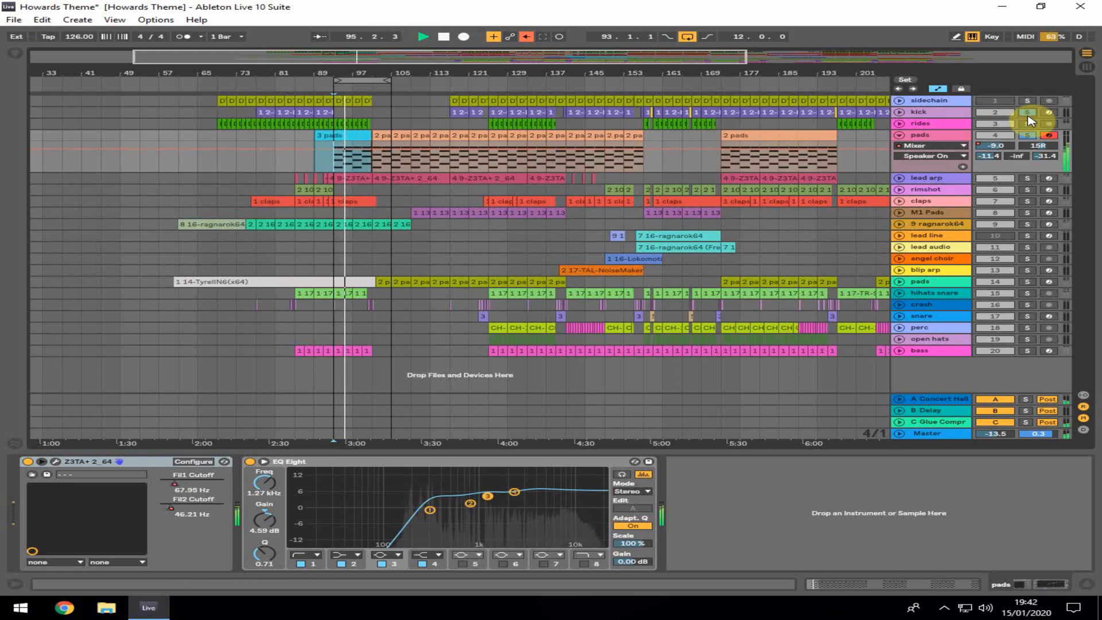
{"action": "left_click", "coordinate": [1027, 135]}
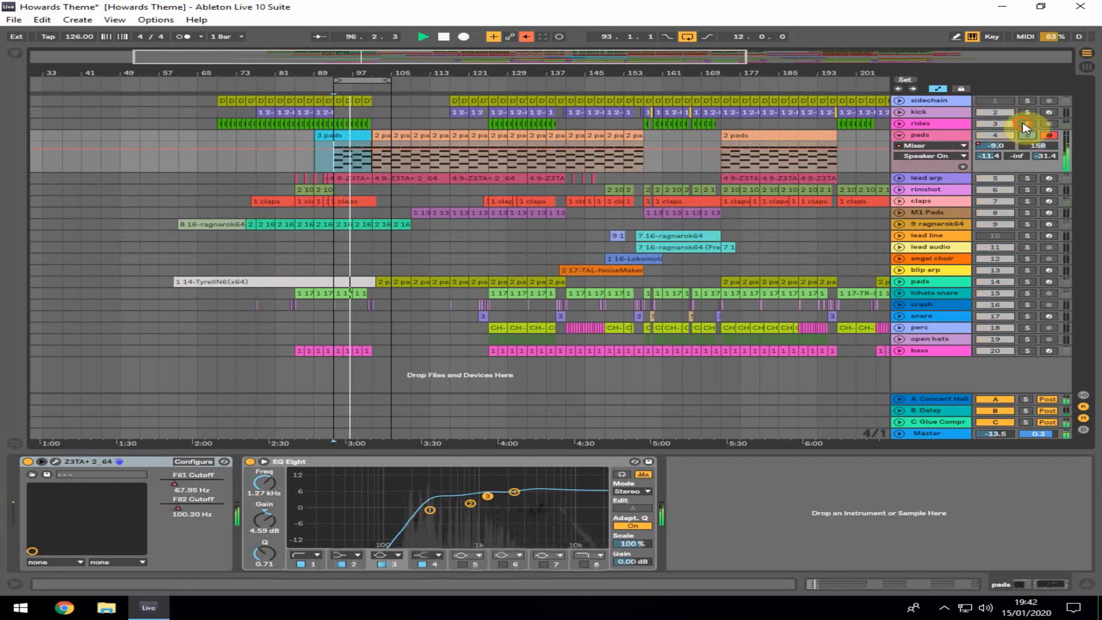
{"action": "left_click", "coordinate": [1027, 135]}
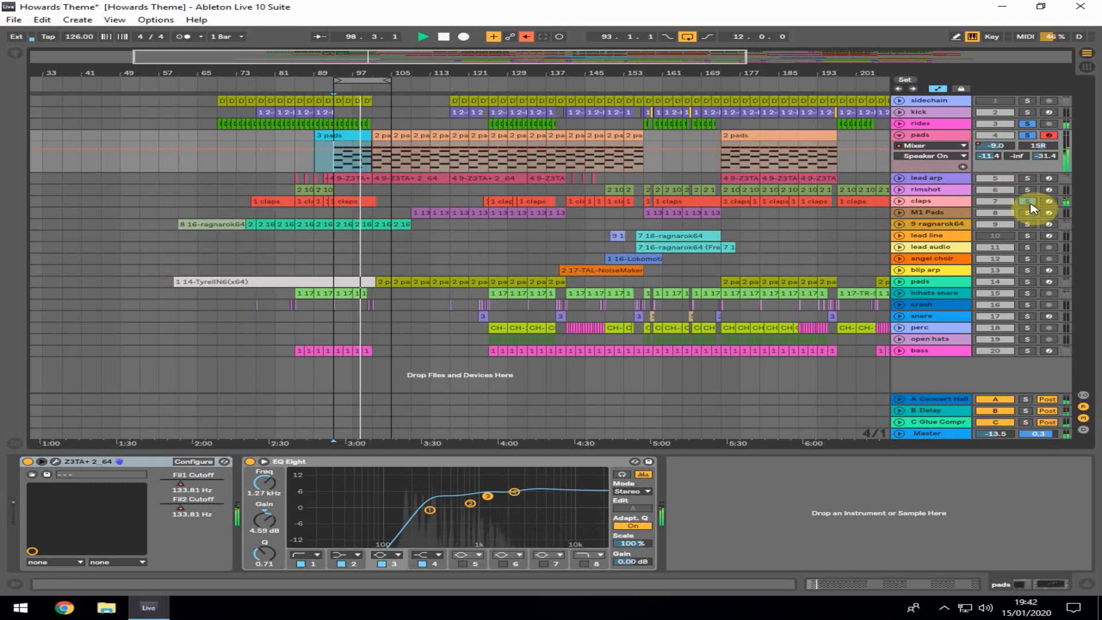
Select and solo the second pads track (track 14) and restart playback to hear its Cobalt strings
{"action": "left_click_drag", "start_coordinate": [388, 80], "coordinate": [434, 102]}
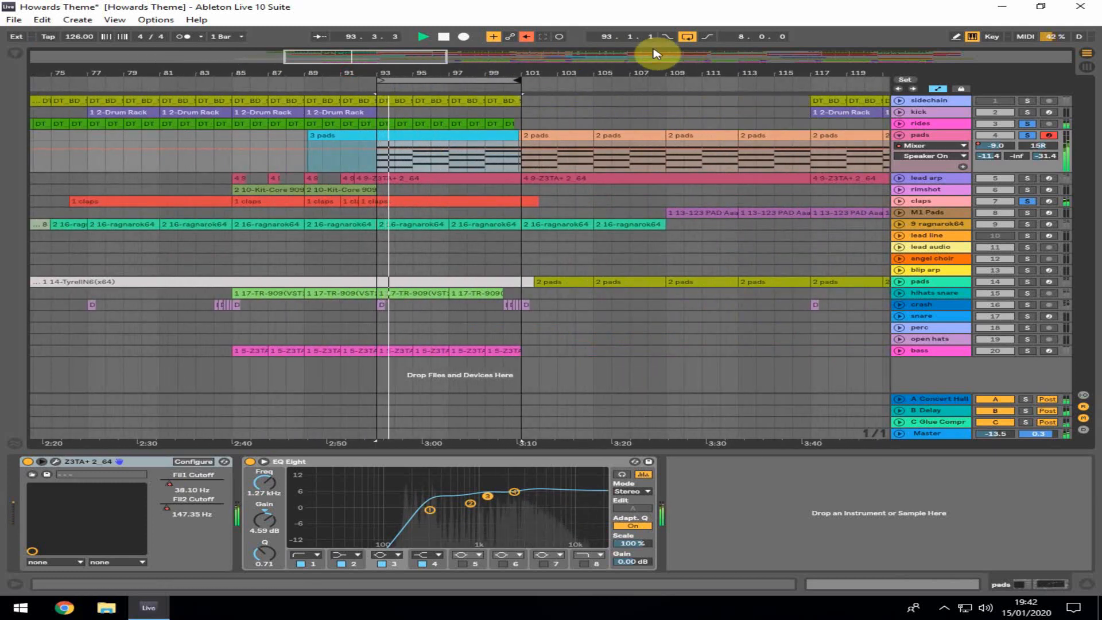
{"action": "left_click", "coordinate": [687, 37]}
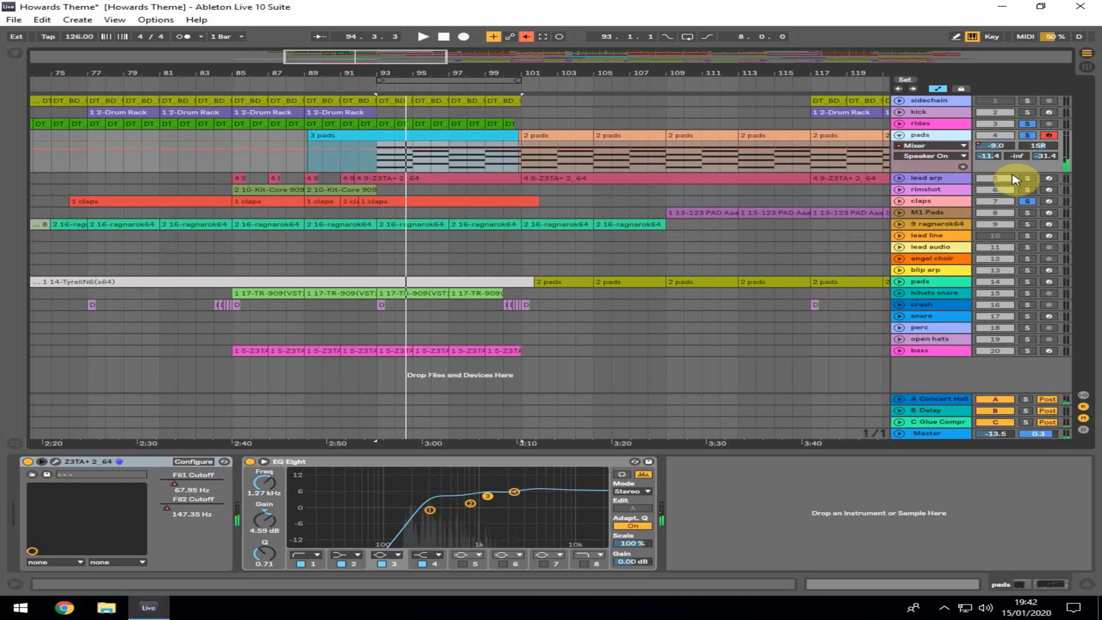
{"action": "left_click", "coordinate": [925, 287]}
{"action": "left_click", "coordinate": [1027, 281]}
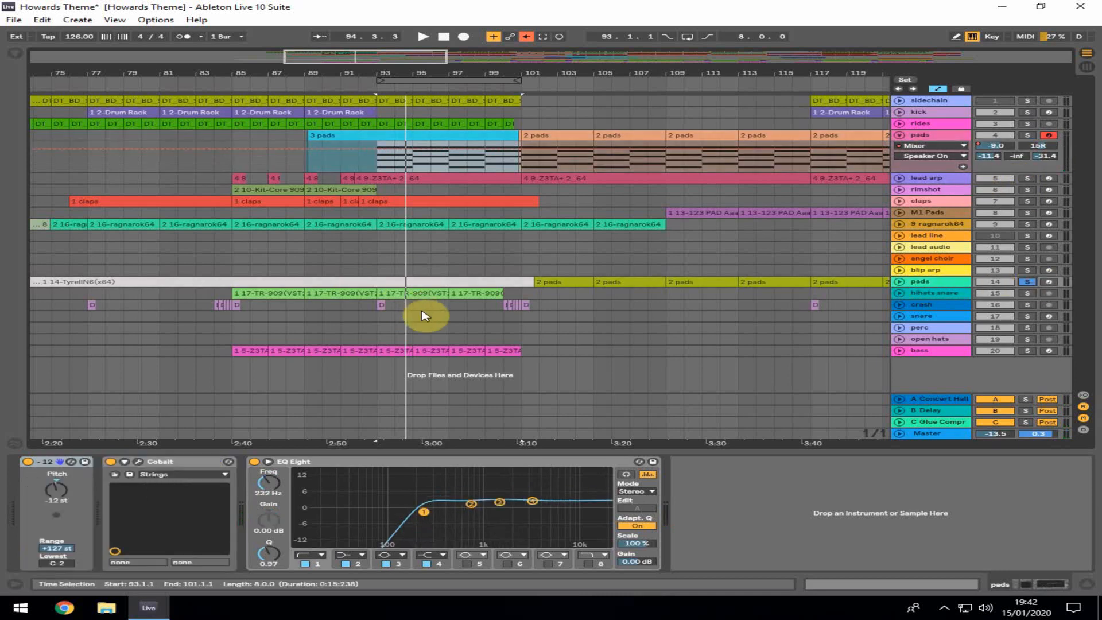
{"action": "key", "text": "space"}
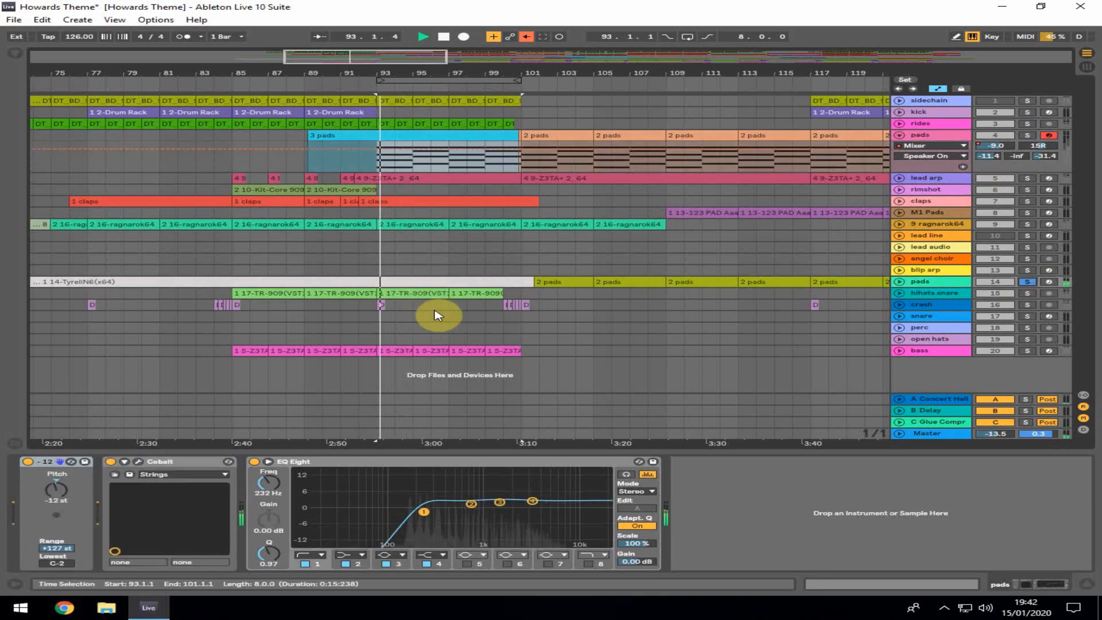
Open and close the Cobalt synth window, arm the second pads track and toggle playback
{"action": "left_click", "coordinate": [138, 462]}
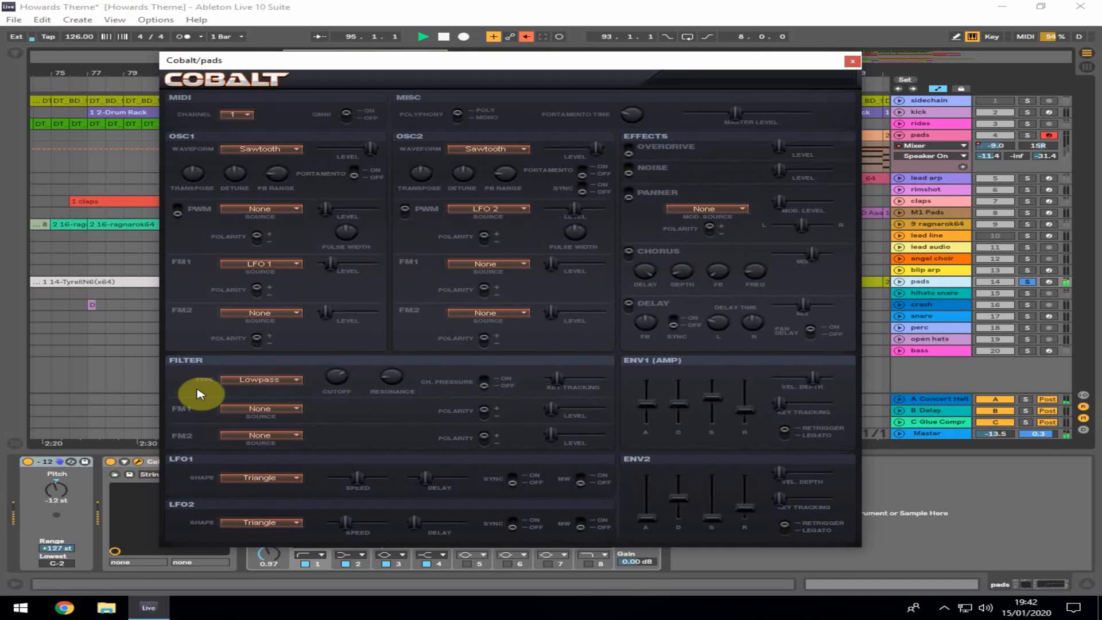
{"action": "left_click", "coordinate": [853, 61]}
{"action": "left_click", "coordinate": [1050, 281]}
{"action": "key", "text": "space"}
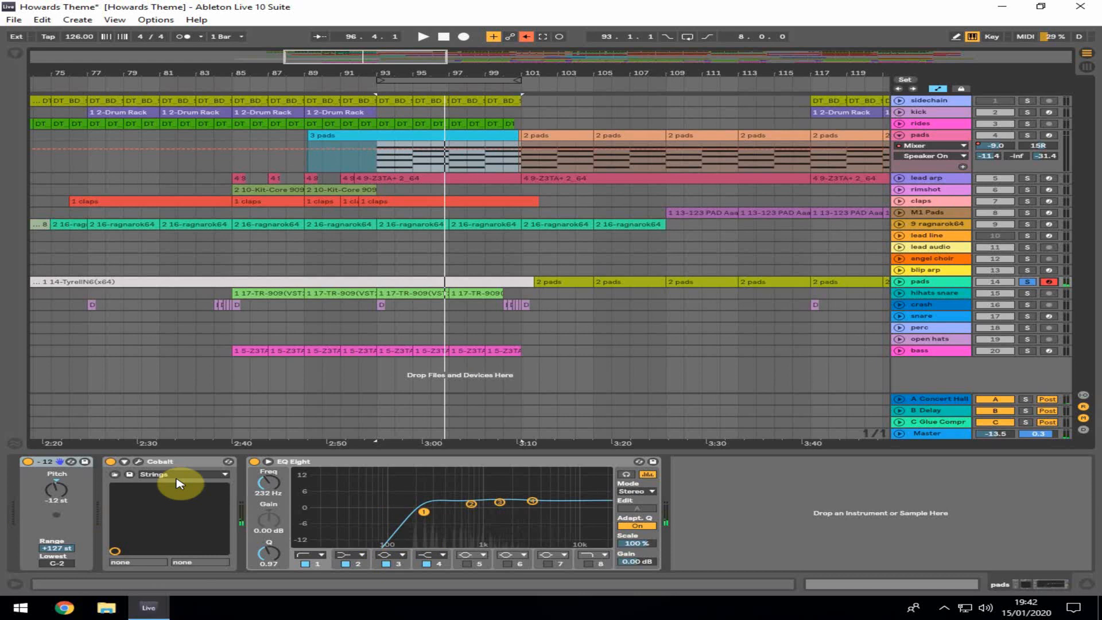
Start playback, zoom the arrangement out and place the insert marker at bar 125
{"action": "key", "text": "space"}
{"action": "left_click", "coordinate": [1028, 115]}
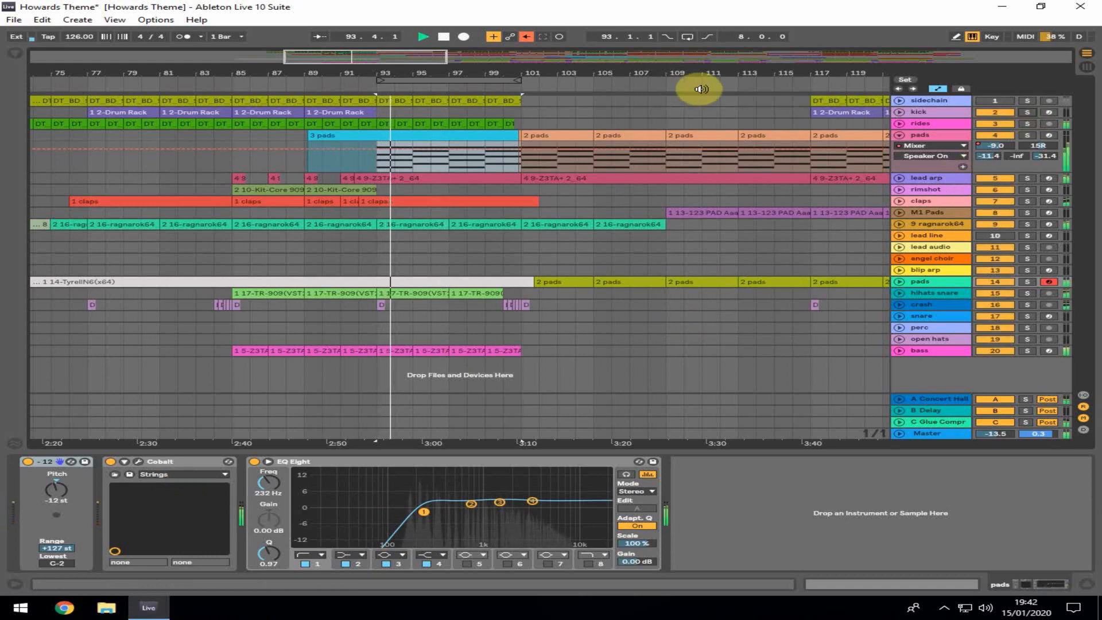
{"action": "left_click_drag", "start_coordinate": [701, 74], "coordinate": [512, 63]}
{"action": "left_click", "coordinate": [612, 235]}
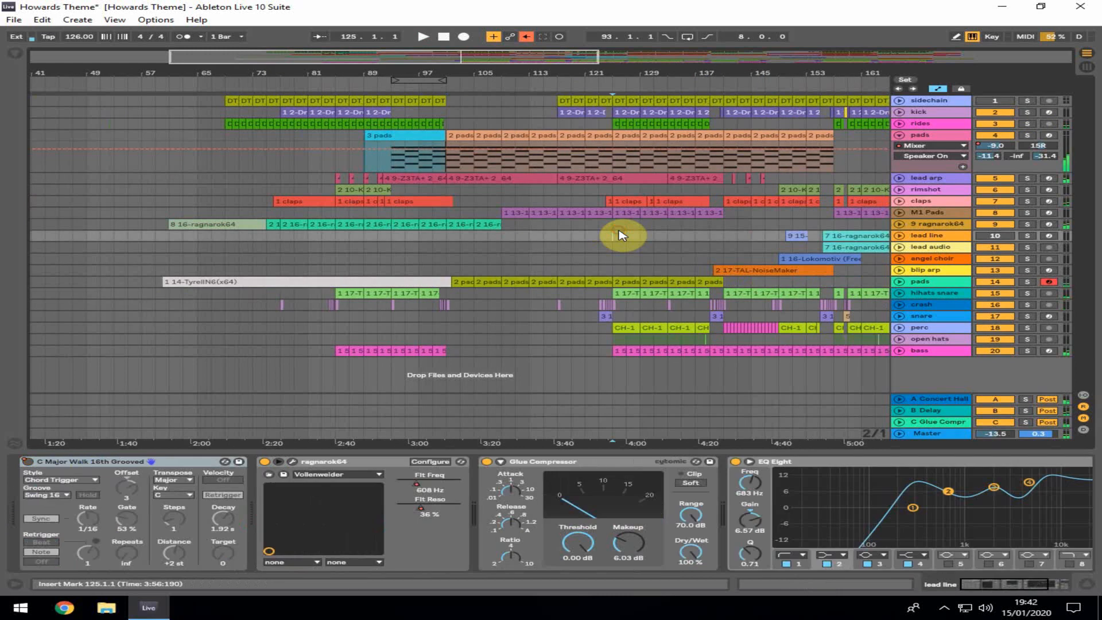
Solo the kick, pads and second pads tracks and start playback
{"action": "left_click", "coordinate": [1028, 112]}
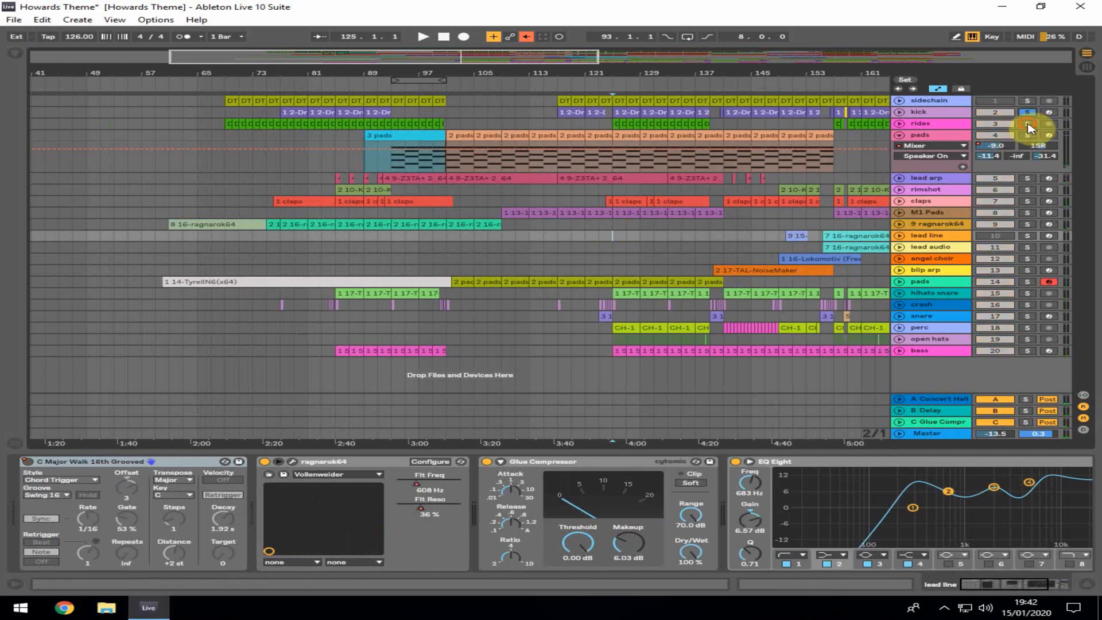
{"action": "left_click", "coordinate": [1027, 135]}
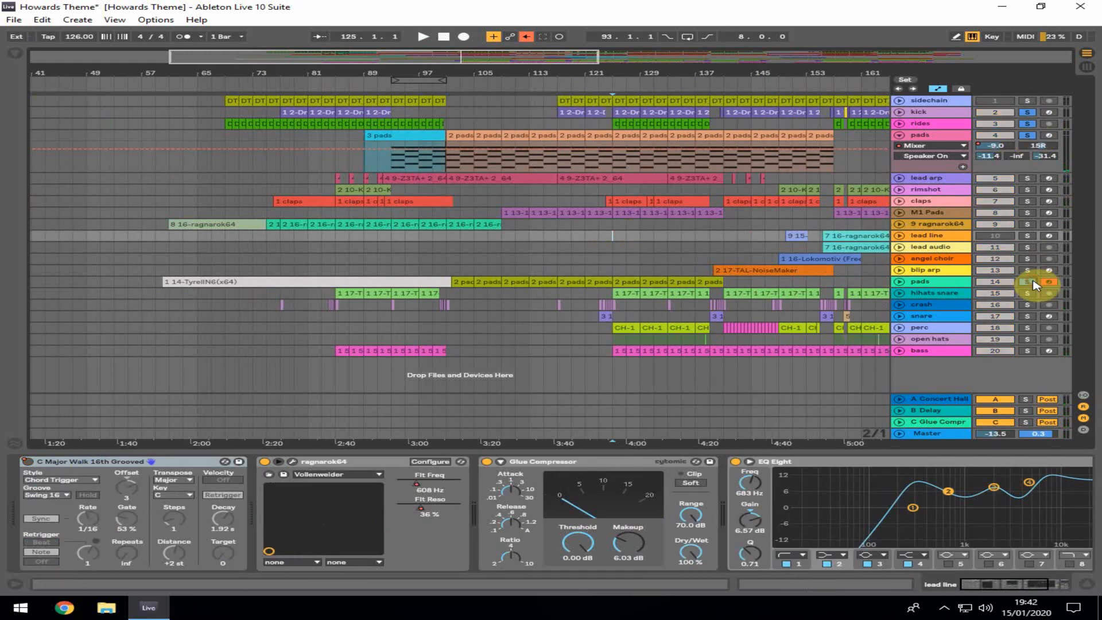
{"action": "left_click", "coordinate": [1027, 281]}
{"action": "key", "text": "space"}
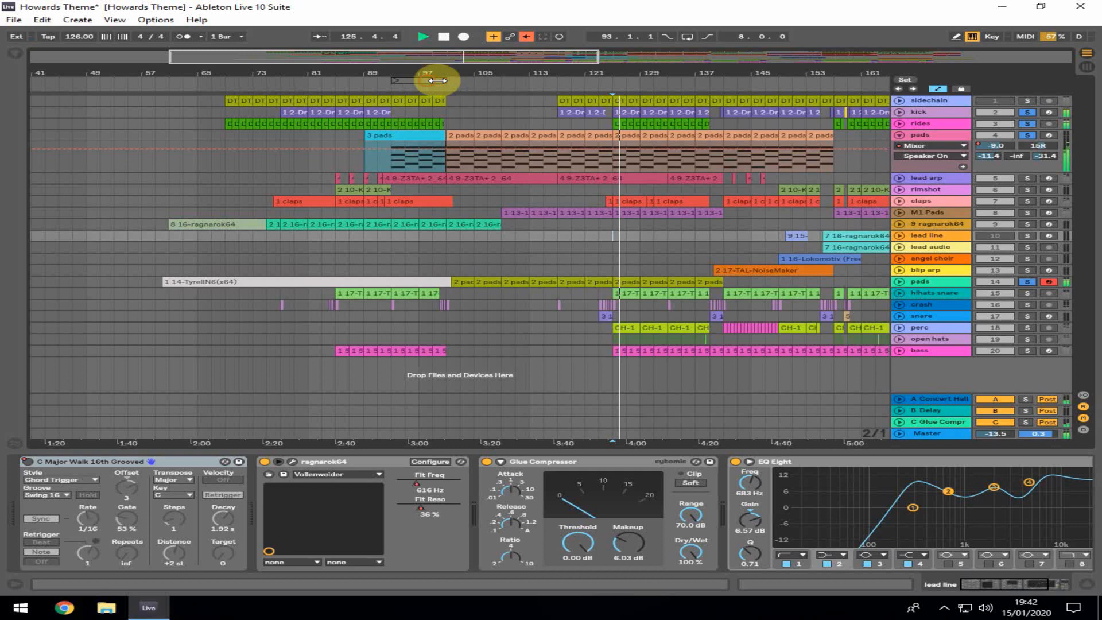
Move the loop to bars 125–133, add the hihats snare, perc and open hats tracks to the solo, and stop playback
{"action": "left_click_drag", "start_coordinate": [438, 80], "coordinate": [658, 81]}
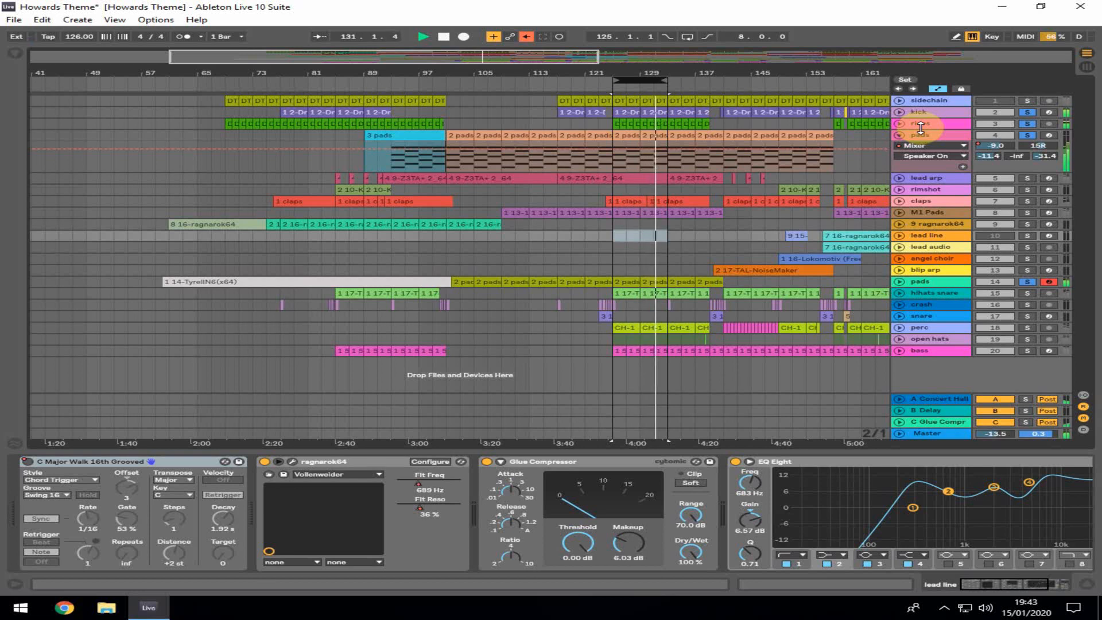
{"action": "left_click", "coordinate": [1028, 293]}
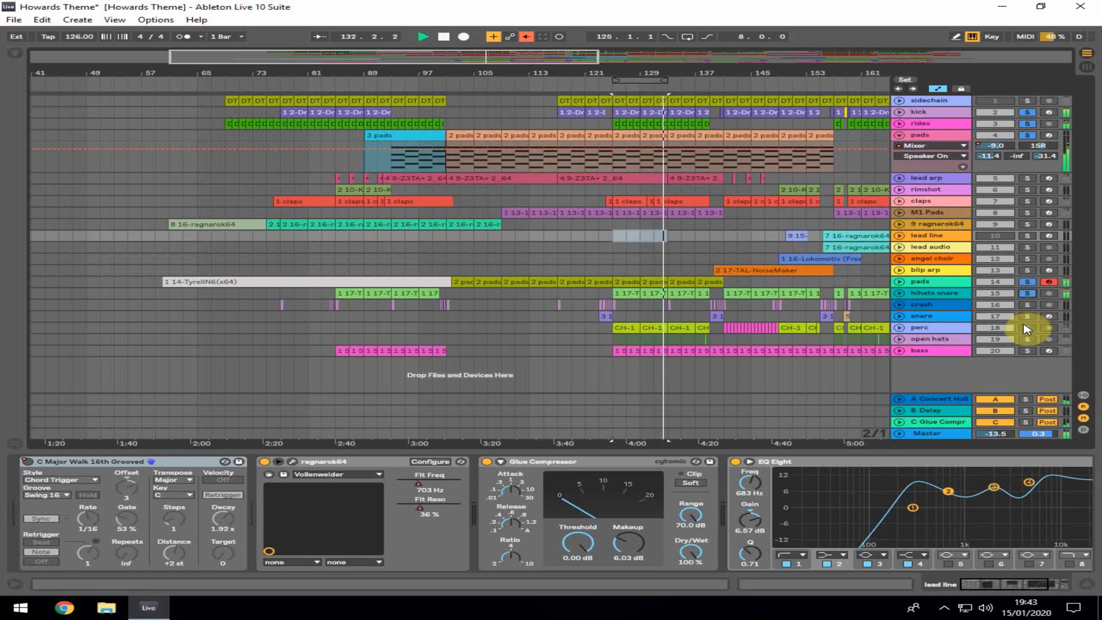
{"action": "left_click", "coordinate": [1028, 327]}
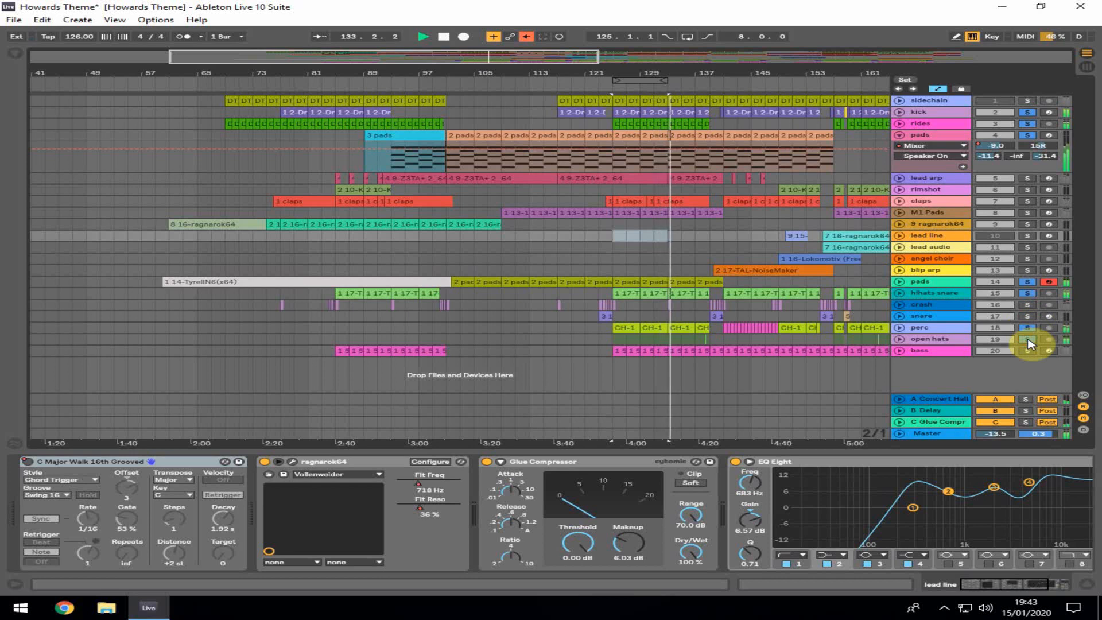
{"action": "left_click", "coordinate": [1028, 340]}
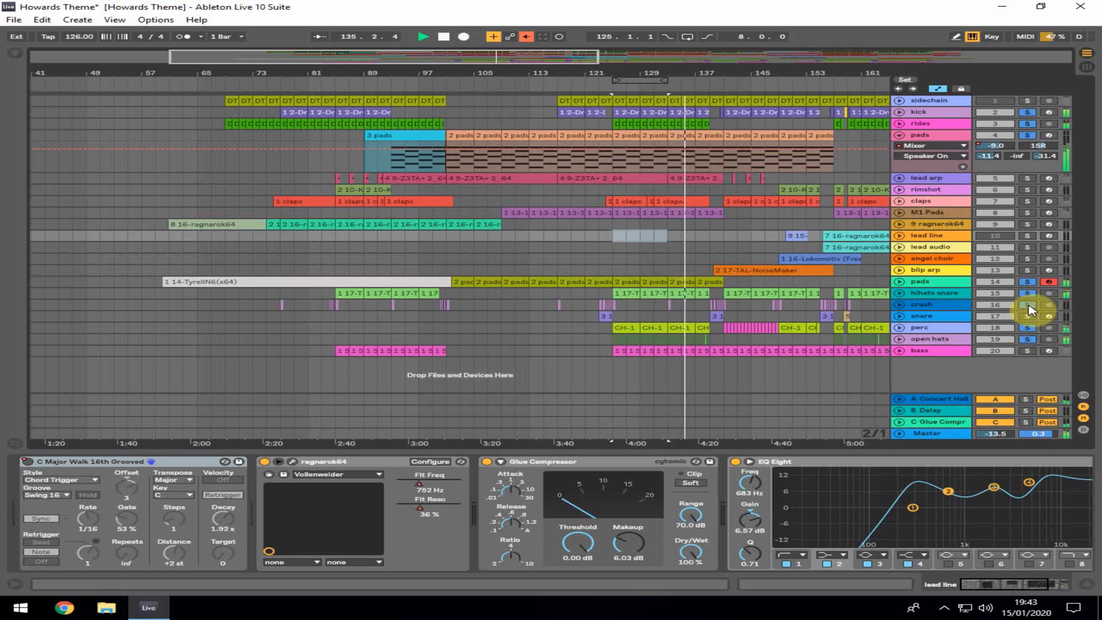
{"action": "key", "text": "space"}
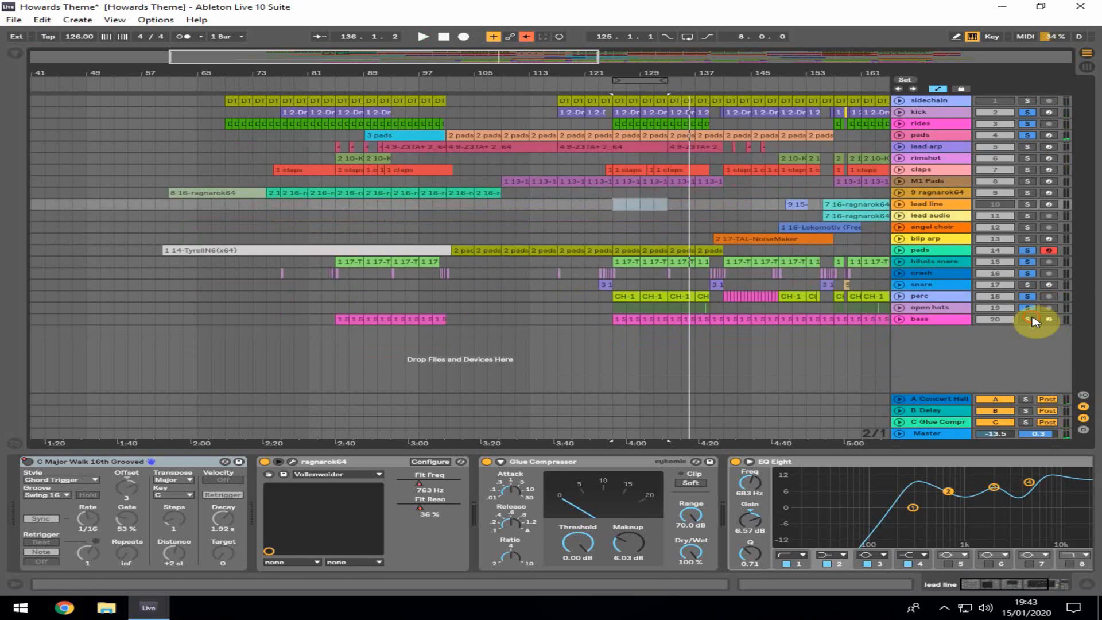
Solo and arm the bass track, then open and close its Z3TA+ synth window
{"action": "left_click", "coordinate": [1027, 319]}
{"action": "left_click", "coordinate": [1049, 319]}
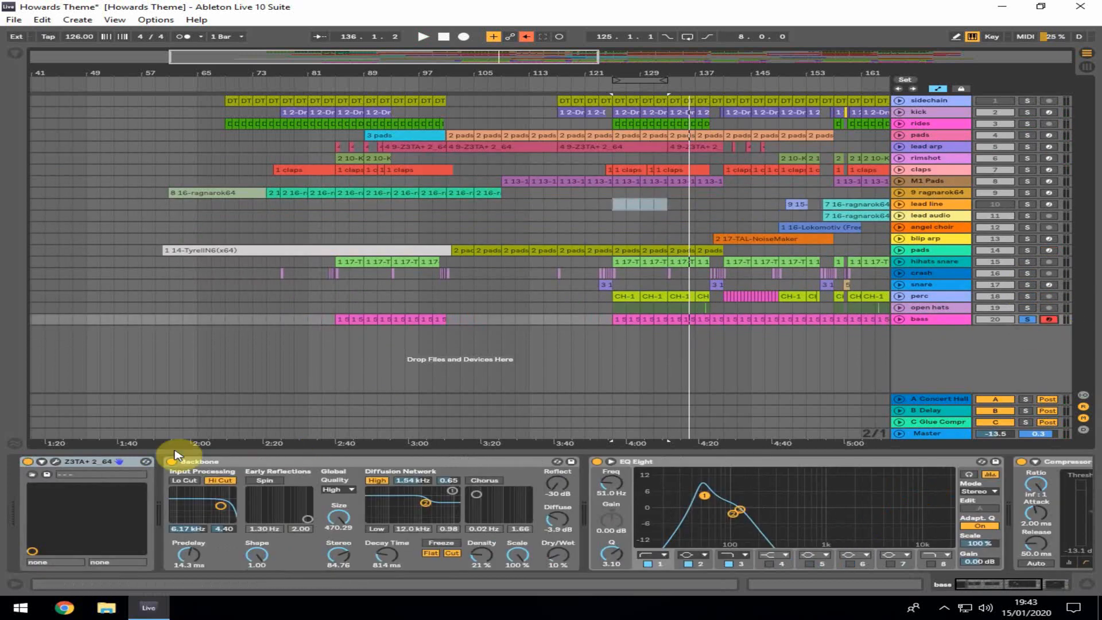
{"action": "left_click", "coordinate": [56, 462]}
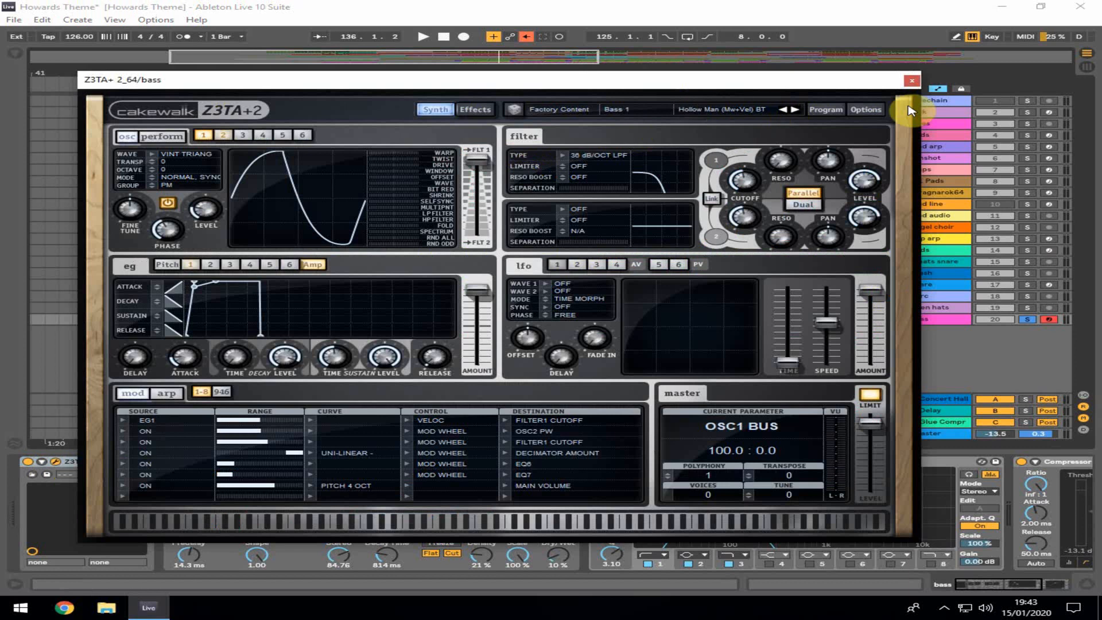
{"action": "left_click", "coordinate": [911, 81]}
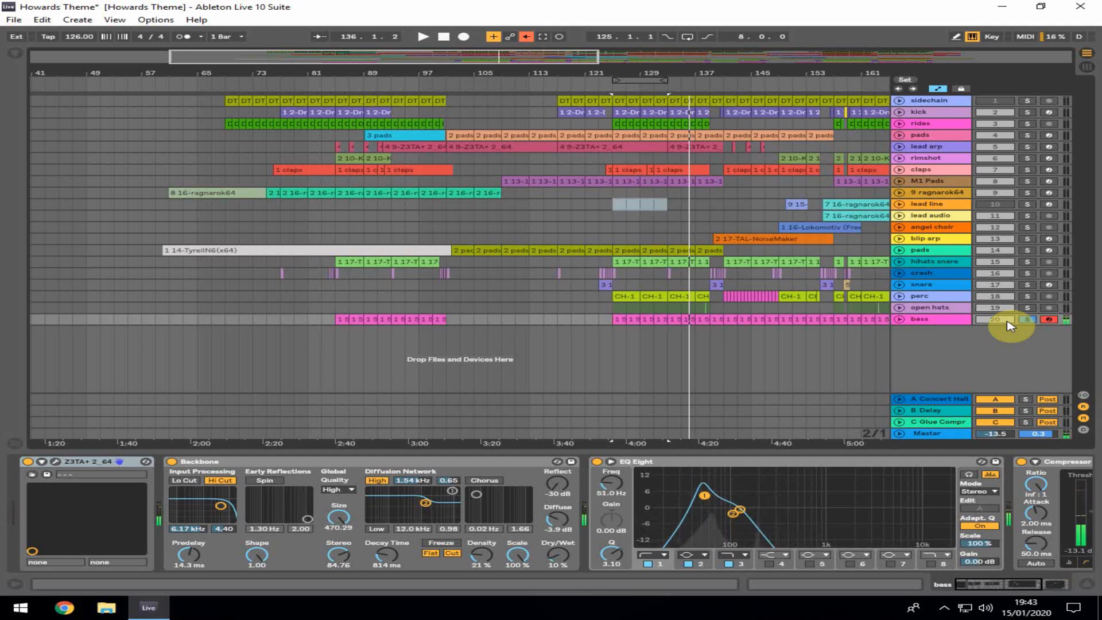
Open the bass clip in the clip editor, enlarge the editor to inspect its notes, and return to the arrangement
{"action": "double_click", "coordinate": [675, 319]}
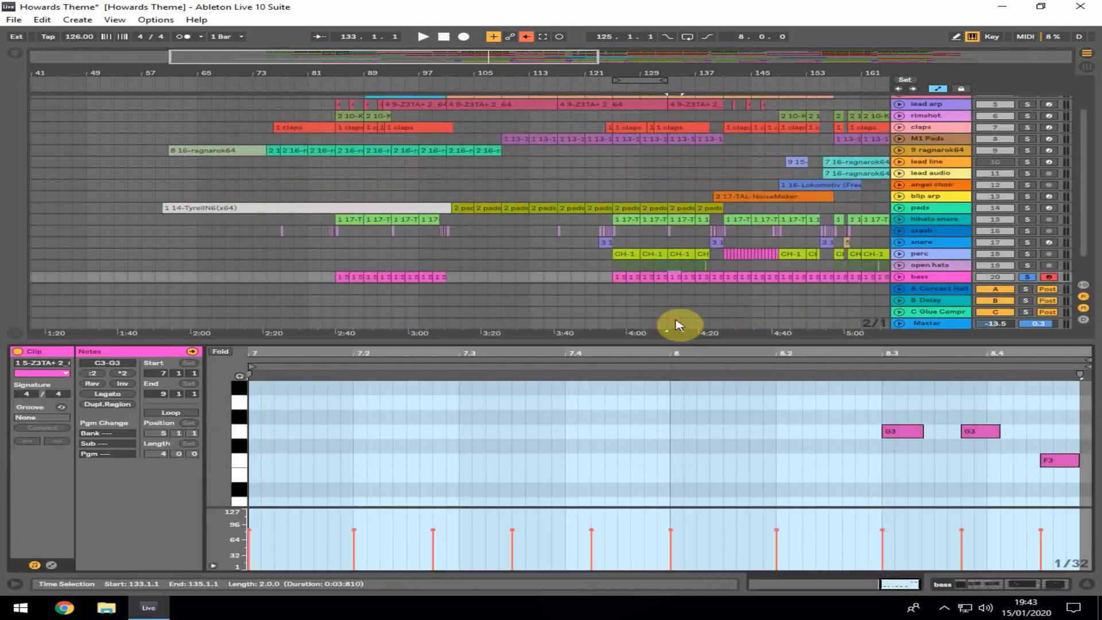
{"action": "scroll", "coordinate": [561, 408], "scroll_direction": "up", "scroll_amount": 3}
{"action": "left_click_drag", "start_coordinate": [600, 342], "coordinate": [643, 112]}
{"action": "left_click", "coordinate": [673, 373]}
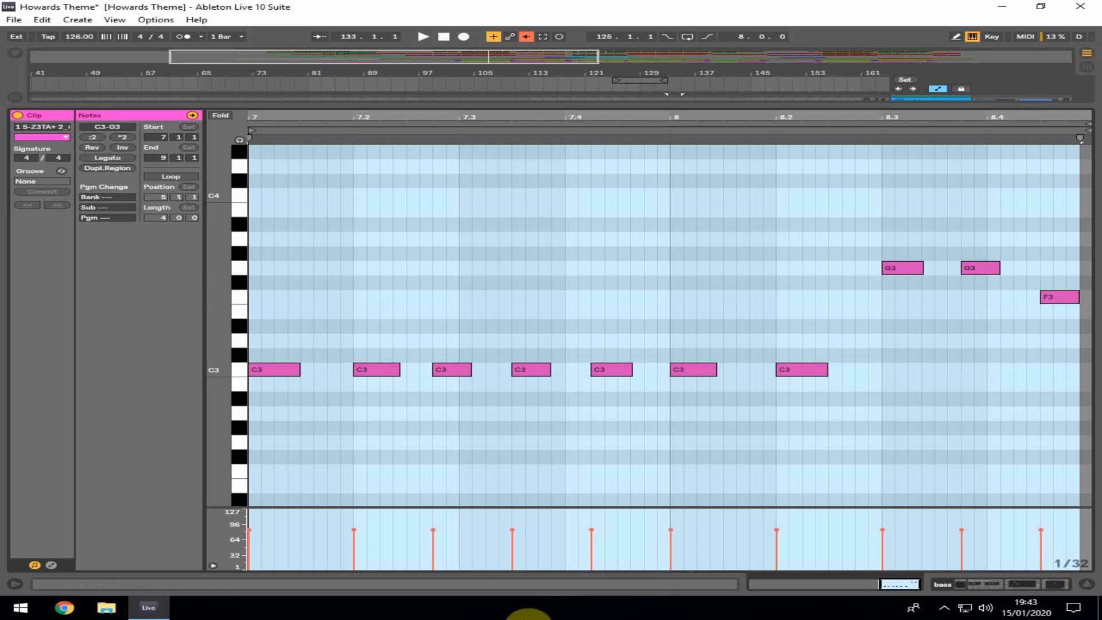
{"action": "left_click", "coordinate": [1086, 584]}
Start playback, reopen the bass clip and zoom the editor to show the whole clip, then close the editor
{"action": "key", "text": "space"}
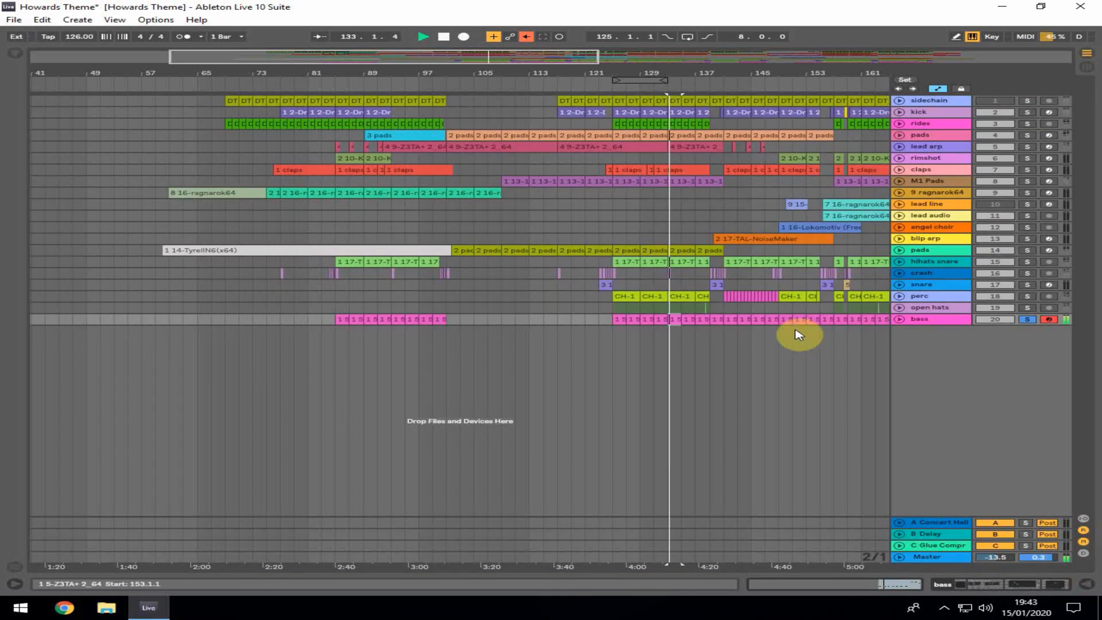
{"action": "double_click", "coordinate": [731, 318]}
{"action": "scroll", "coordinate": [626, 361], "scroll_direction": "up", "scroll_amount": 2}
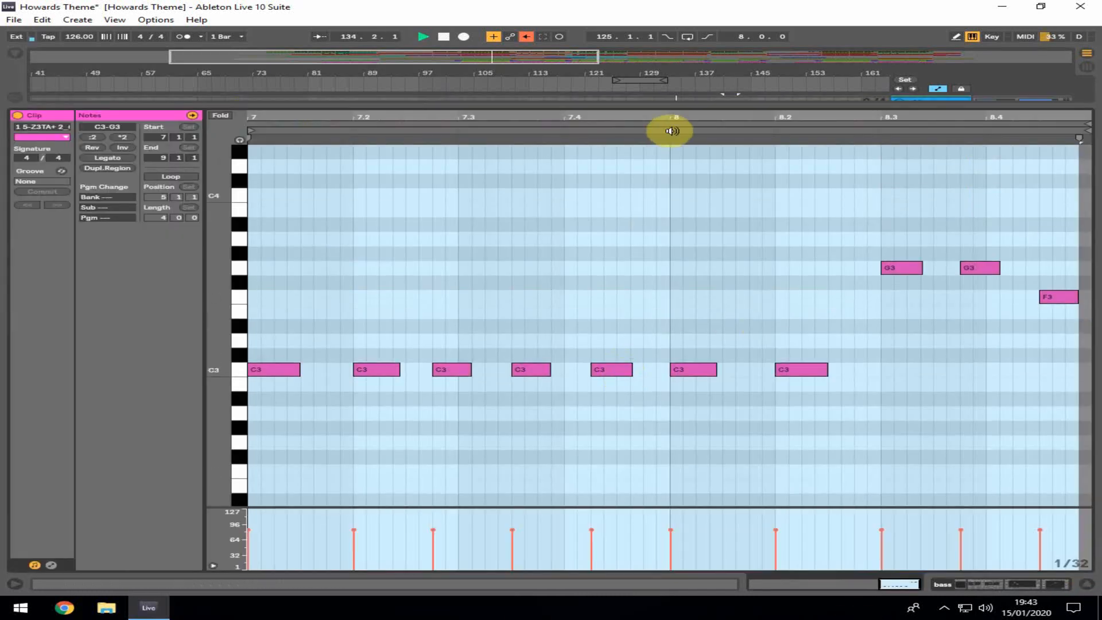
{"action": "double_click", "coordinate": [989, 116]}
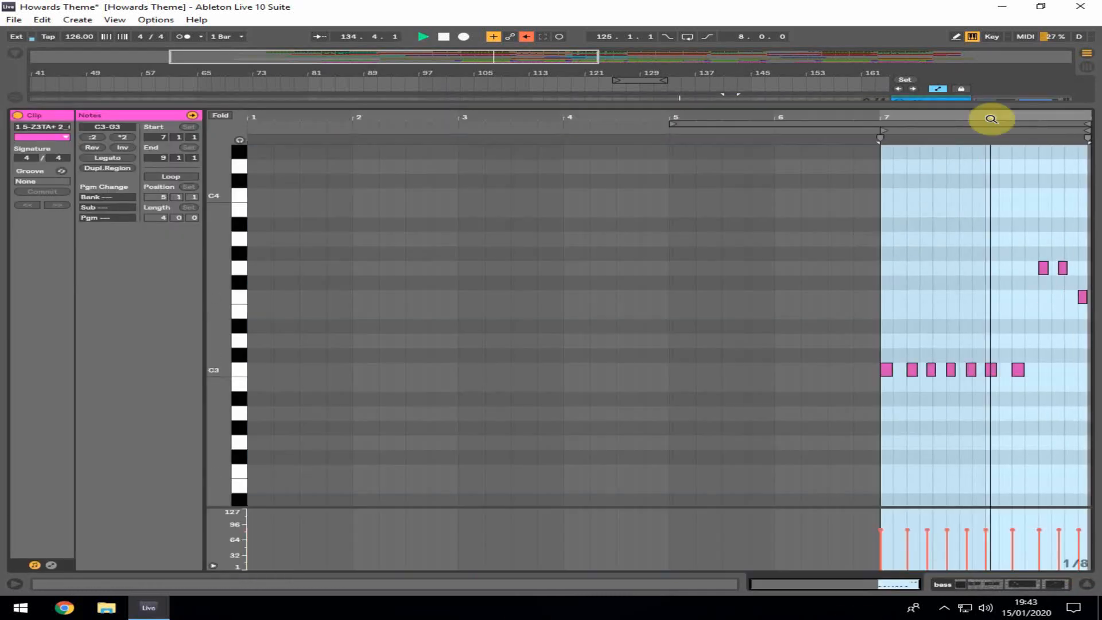
{"action": "left_click", "coordinate": [1087, 584]}
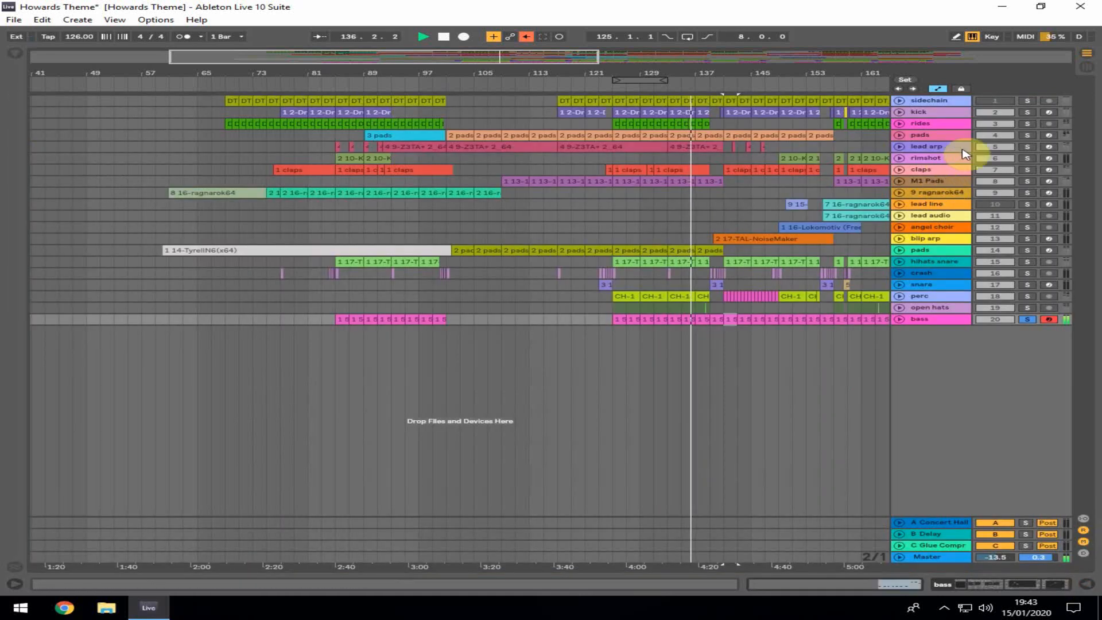
Solo the pads, perc and second pads tracks and return the insert marker to bar 125
{"action": "left_click", "coordinate": [1028, 135]}
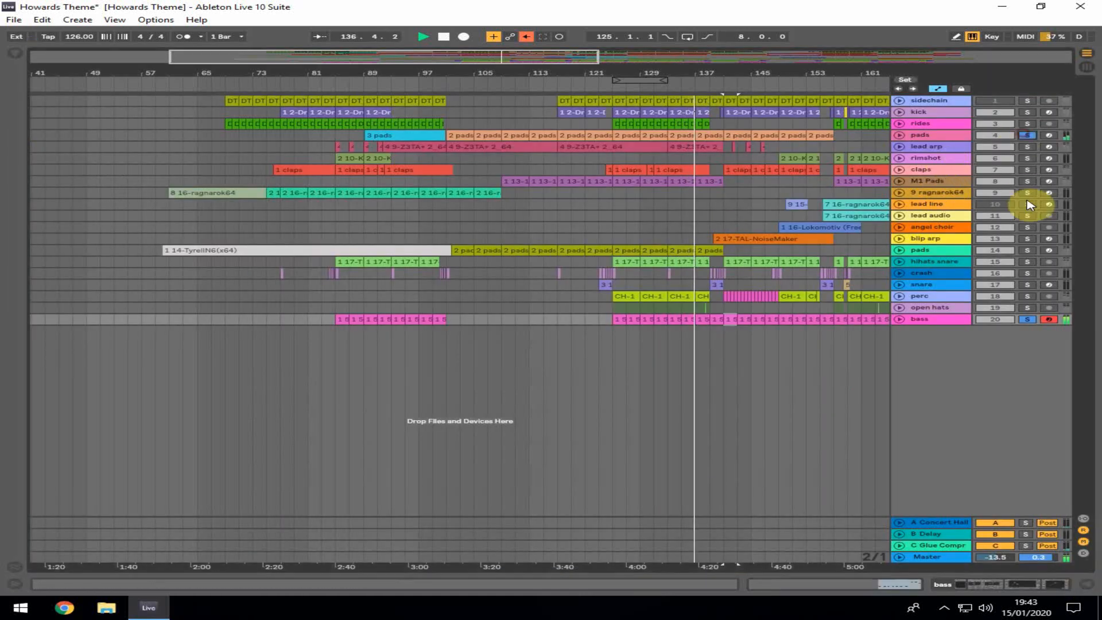
{"action": "left_click", "coordinate": [1027, 297]}
{"action": "left_click", "coordinate": [1026, 251]}
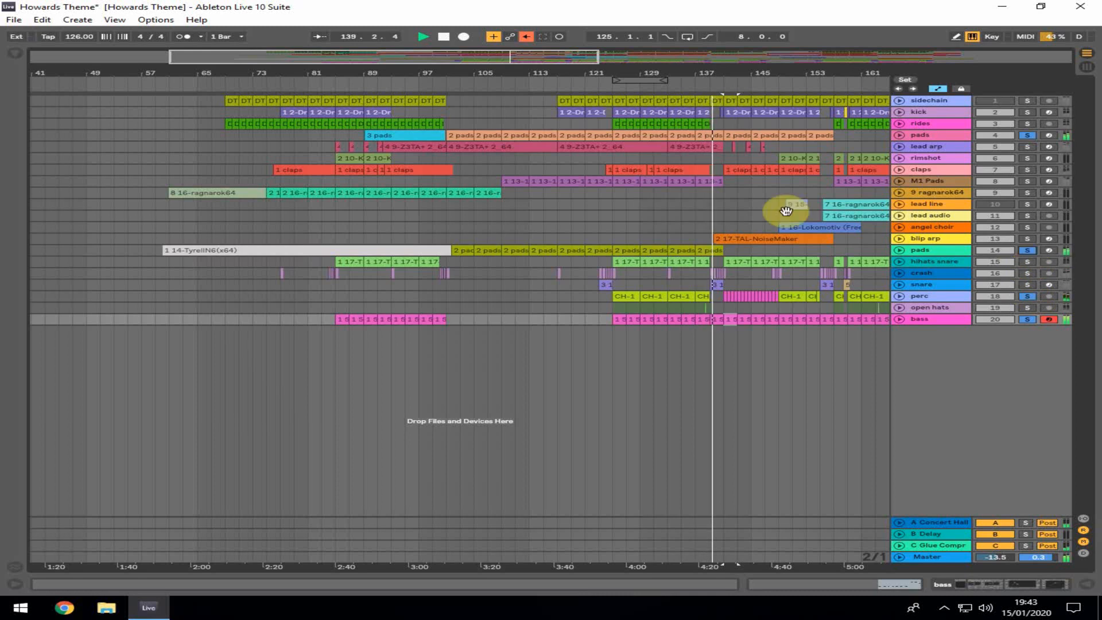
{"action": "left_click", "coordinate": [614, 203]}
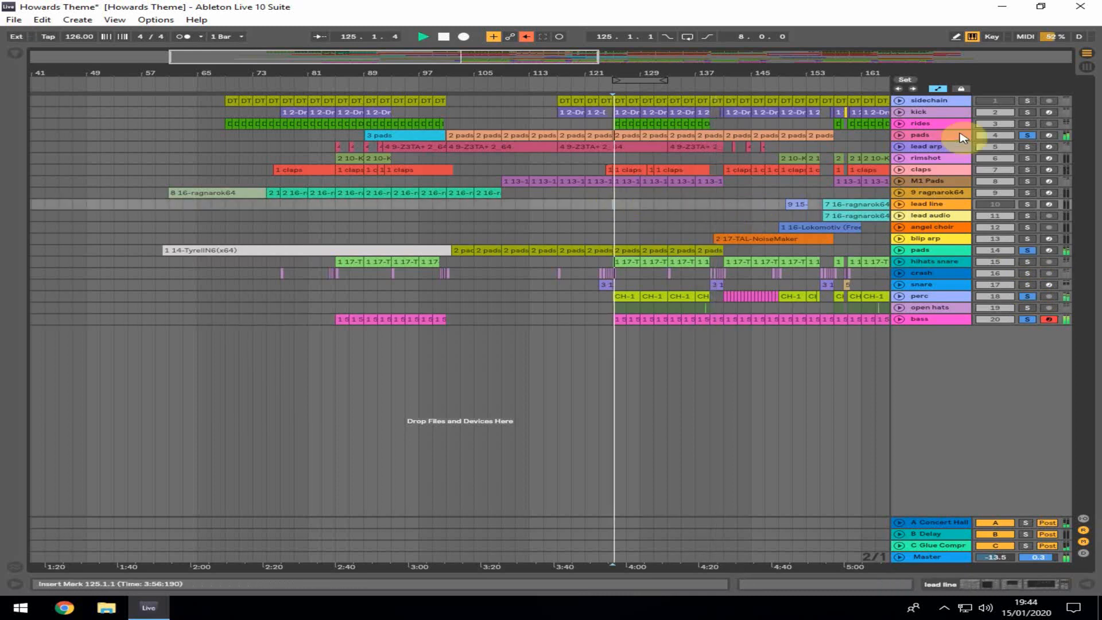
Add the kick, rides, rimshot and claps tracks to the solo and select the ragnarok64 clip
{"action": "left_click", "coordinate": [1027, 112]}
{"action": "left_click", "coordinate": [1028, 124]}
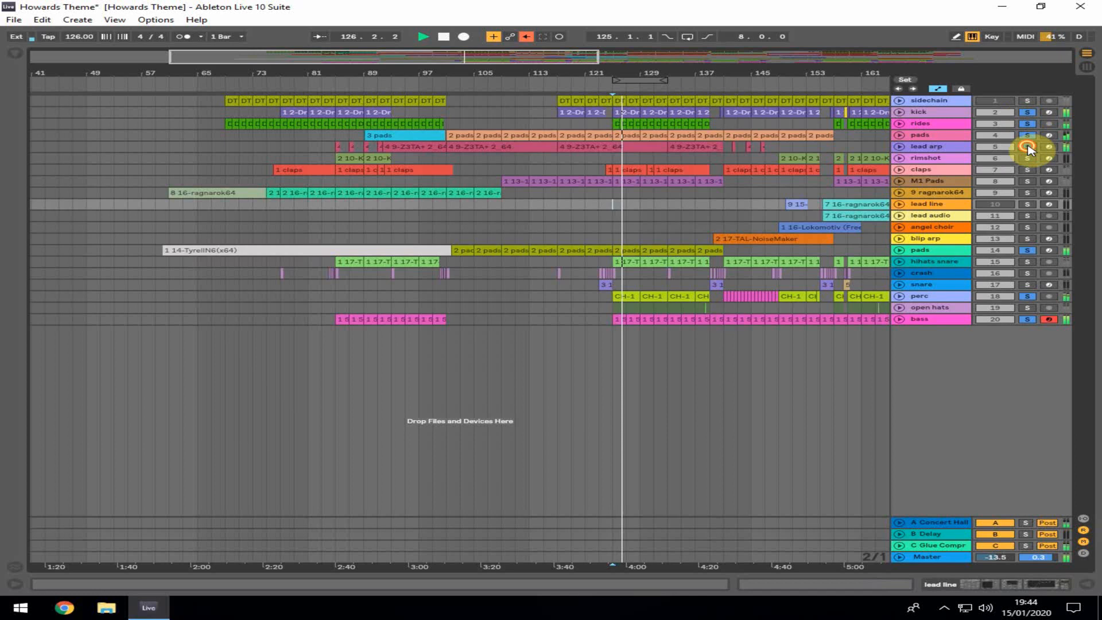
{"action": "left_click", "coordinate": [1027, 157]}
{"action": "left_click", "coordinate": [1027, 169]}
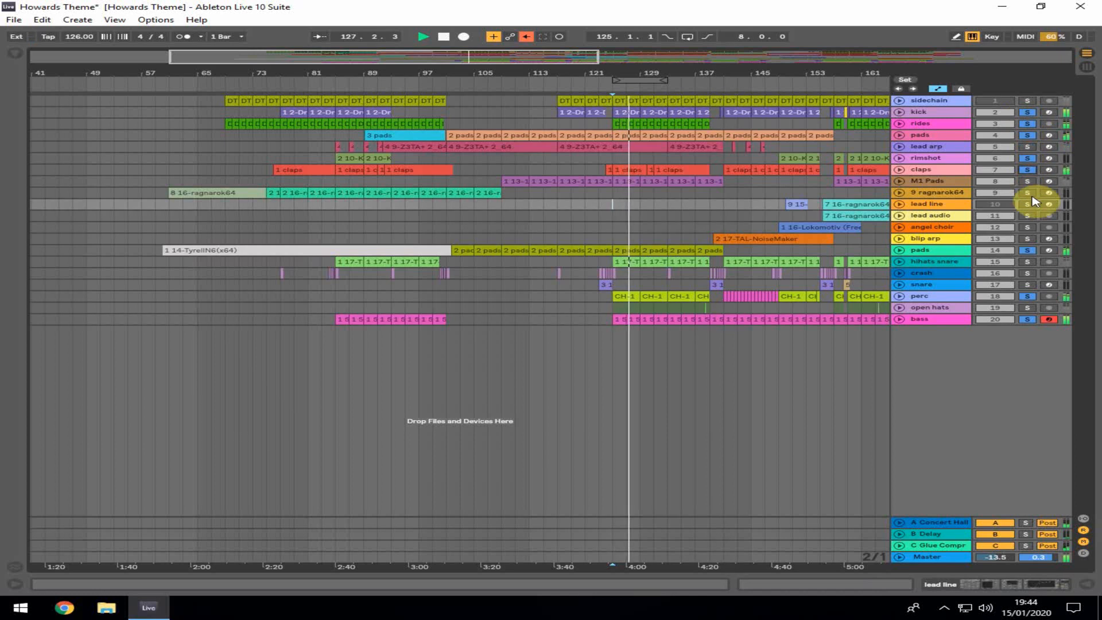
{"action": "left_click", "coordinate": [611, 194]}
Zoom into bars 109–141, select the lead arp track and its clip, and show its device chain
{"action": "mouse_move", "coordinate": [647, 62]}
{"action": "left_mouse_down"}
{"action": "mouse_move", "coordinate": [647, 98]}
{"action": "mouse_move", "coordinate": [573, 68]}
{"action": "left_mouse_up"}
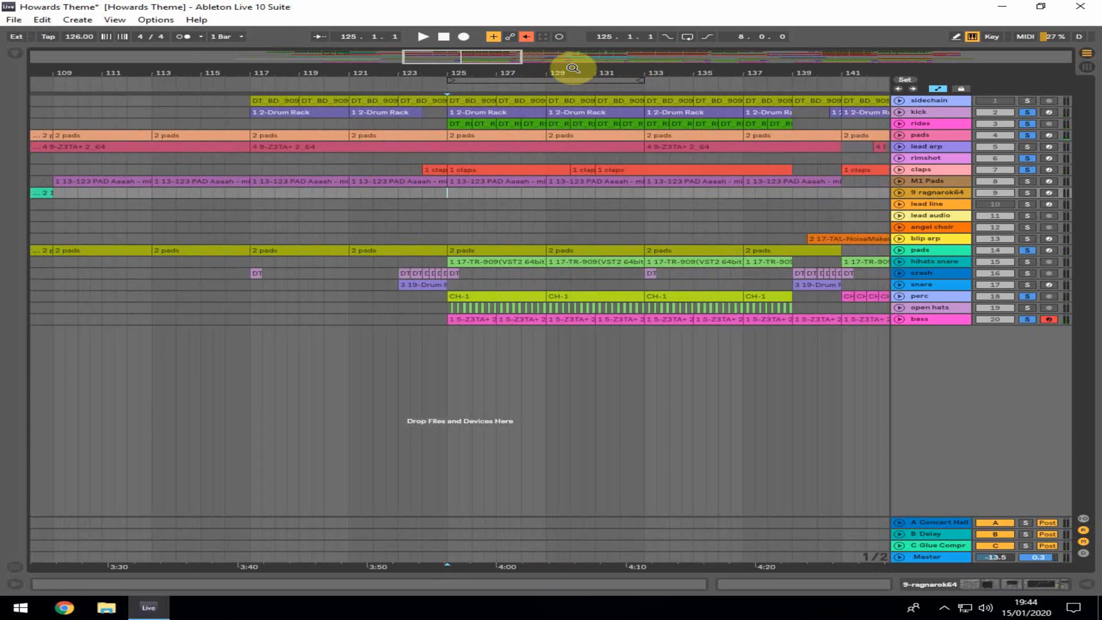
{"action": "left_click", "coordinate": [937, 148]}
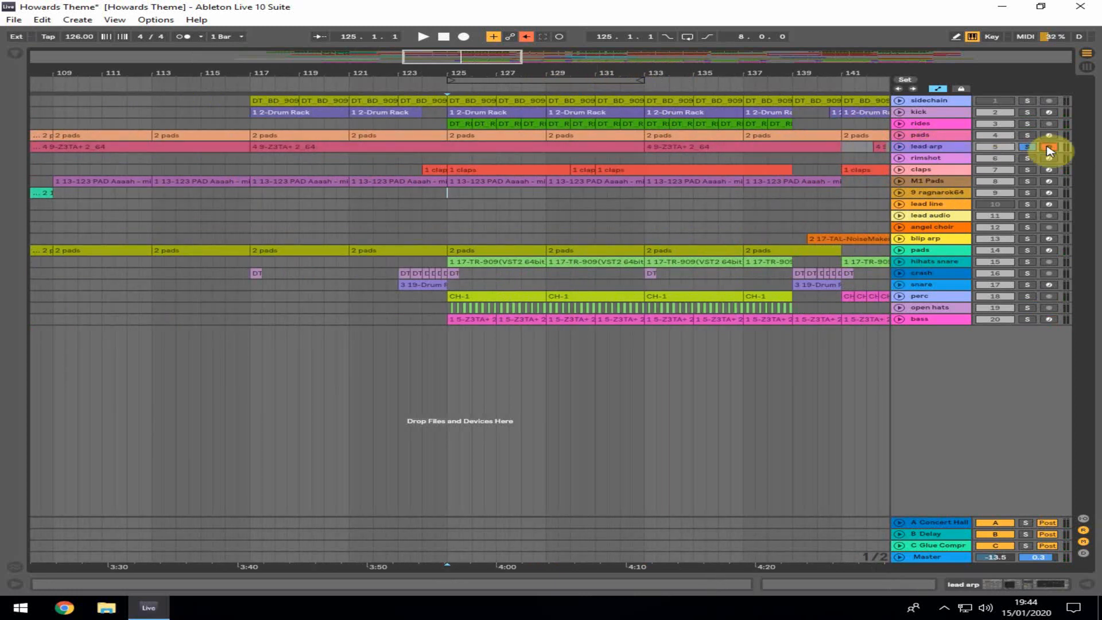
{"action": "left_click", "coordinate": [679, 147]}
{"action": "left_click", "coordinate": [1004, 583]}
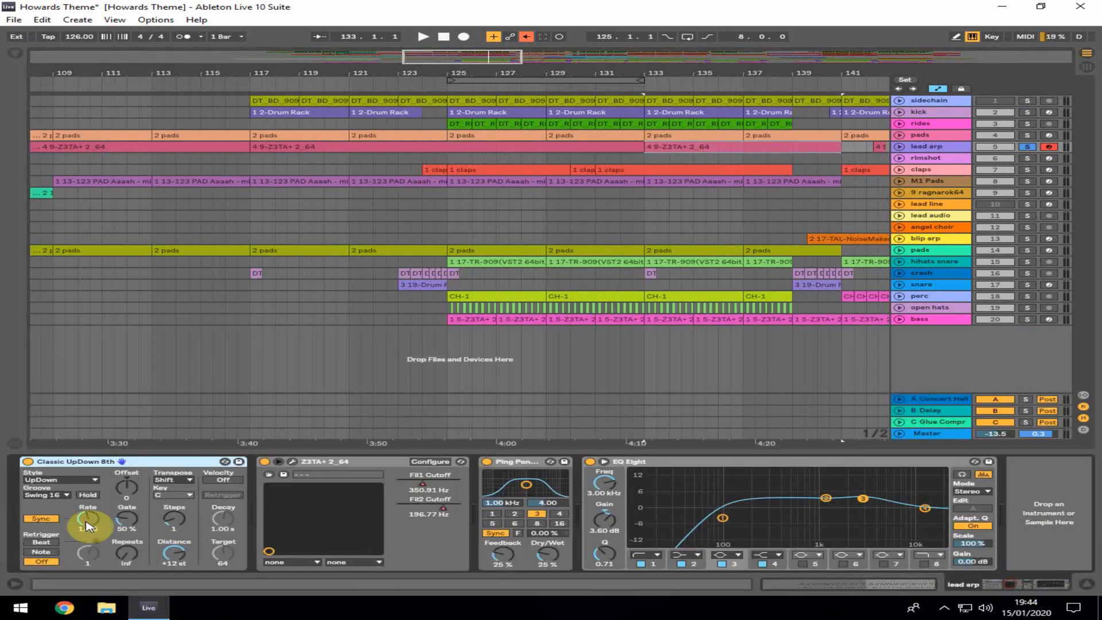
Open and close the lead arp's Z3TA+ synth window and toggle the Classic UpDown 8th arpeggiator
{"action": "left_click", "coordinate": [291, 463]}
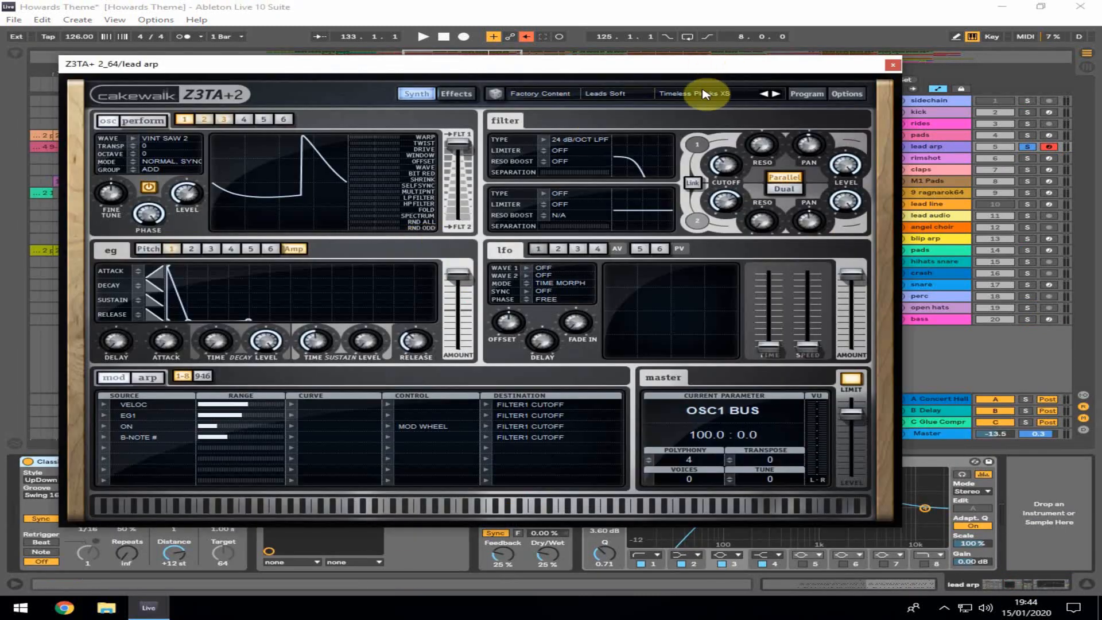
{"action": "left_click", "coordinate": [889, 68]}
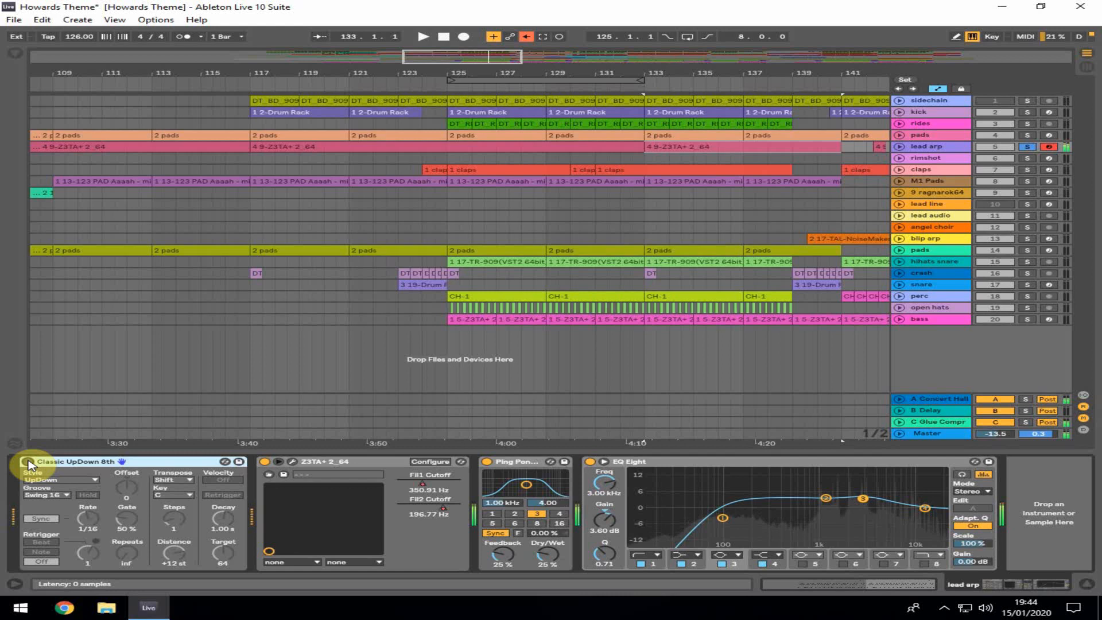
{"action": "left_click", "coordinate": [28, 461]}
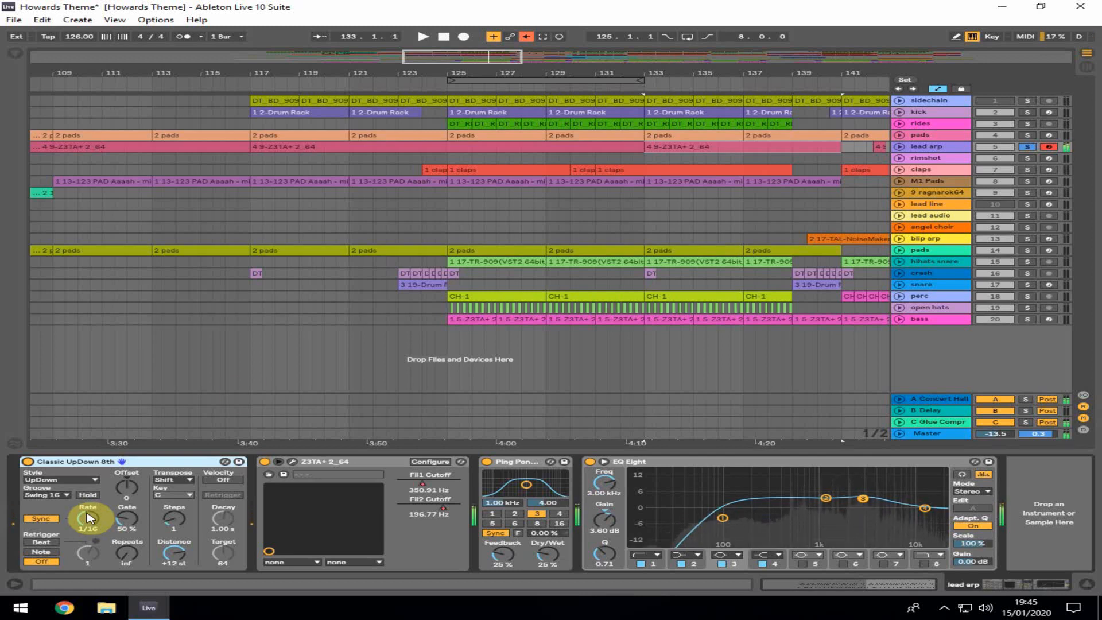
Solo the pads track alongside the lead arp, start playback and zoom the arrangement out
{"action": "left_click", "coordinate": [373, 368]}
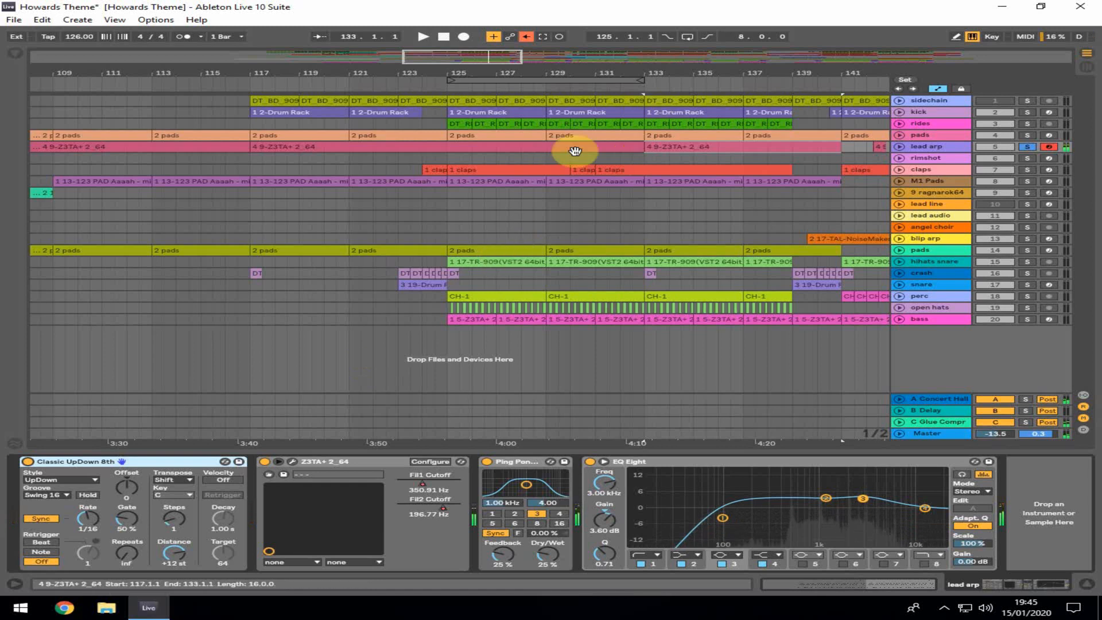
{"action": "left_click", "coordinate": [1027, 135]}
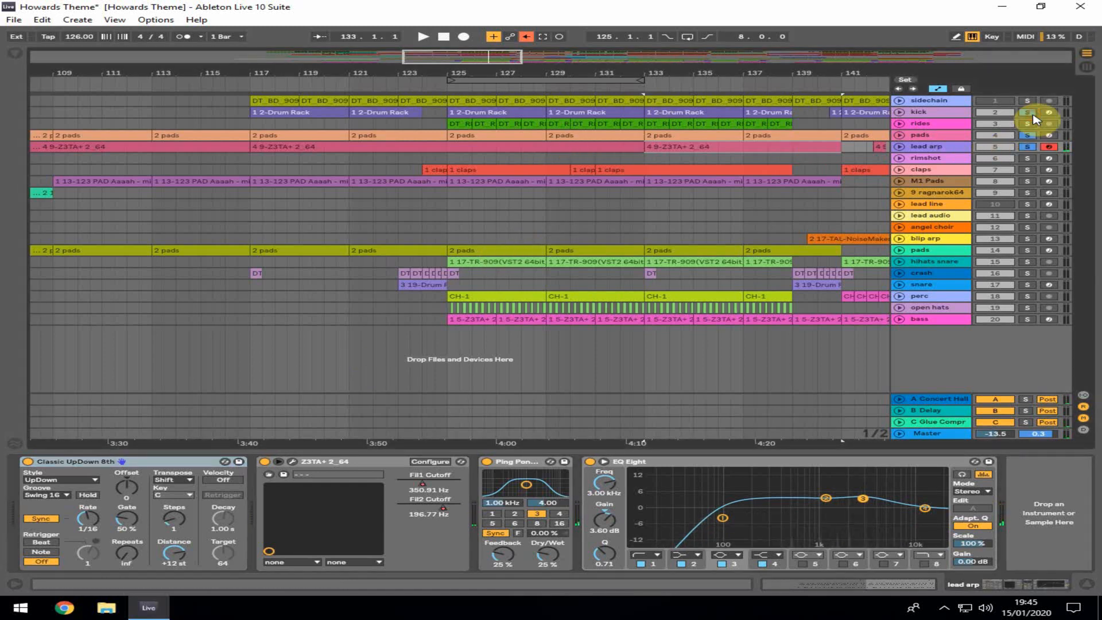
{"action": "key", "text": "space"}
{"action": "left_click_drag", "start_coordinate": [690, 74], "coordinate": [442, 110]}
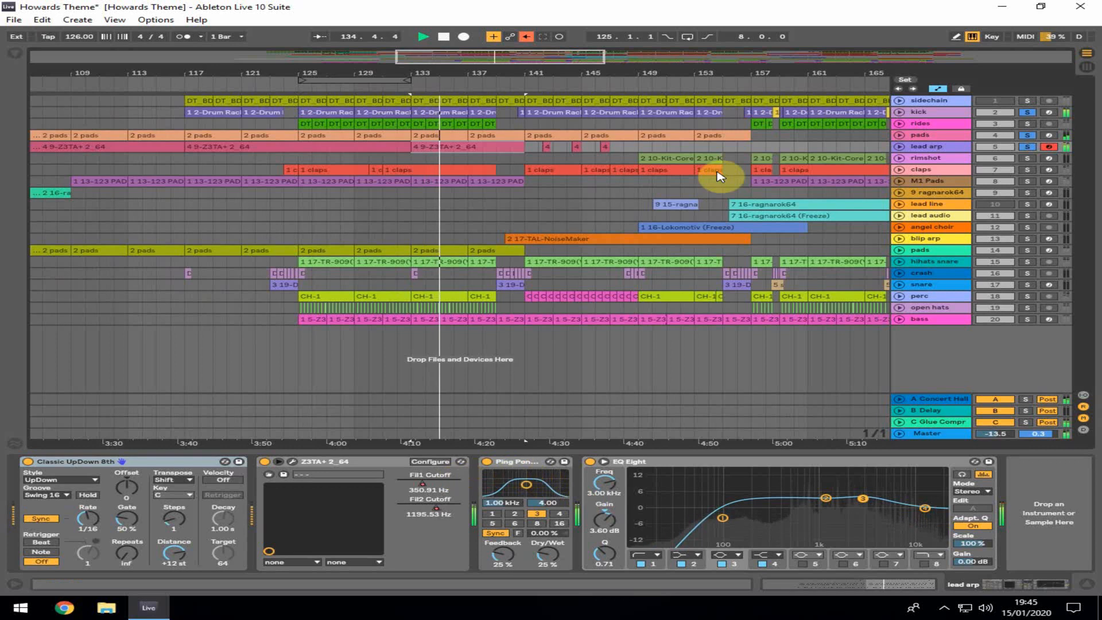
{"action": "key", "text": "space"}
Unfold the lead arp track and display its Z3TA+ Fltl Cutoff automation lane
{"action": "left_click", "coordinate": [900, 147]}
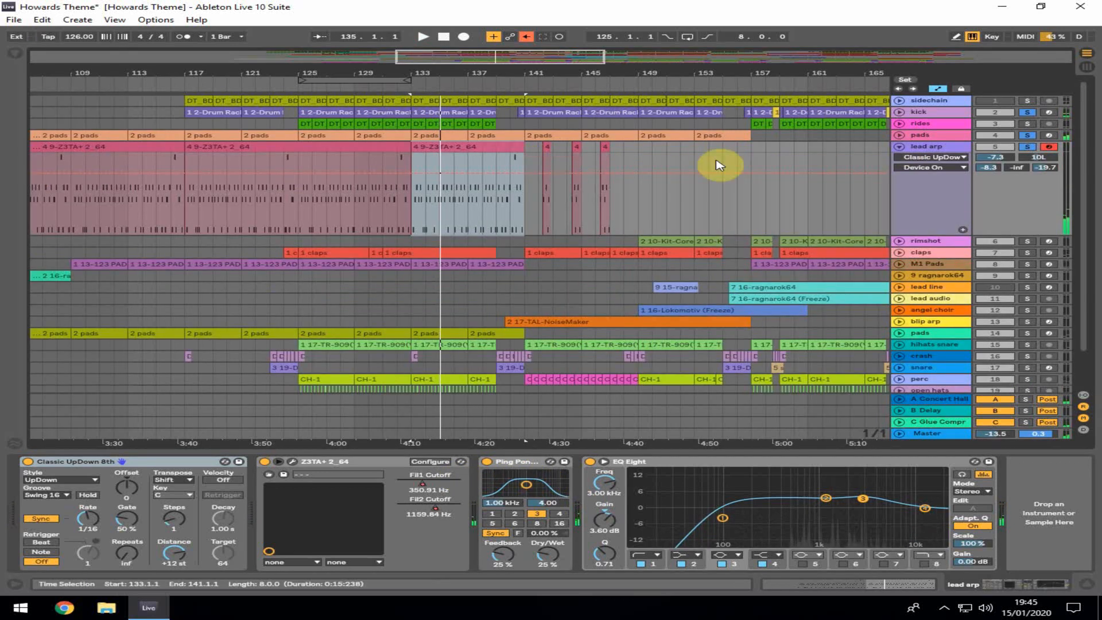
{"action": "left_click", "coordinate": [930, 158]}
{"action": "left_click", "coordinate": [932, 185]}
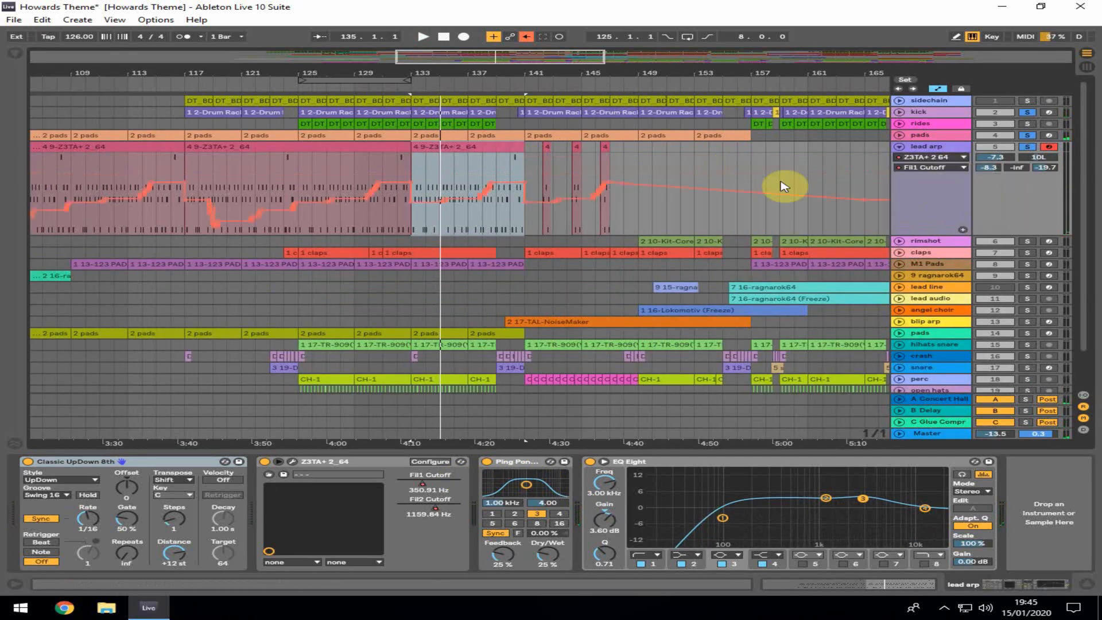
Switch the lead arp automation lane to Fil2 Cutoff, solo the pads track and start playback
{"action": "left_click", "coordinate": [922, 168]}
{"action": "left_click", "coordinate": [920, 189]}
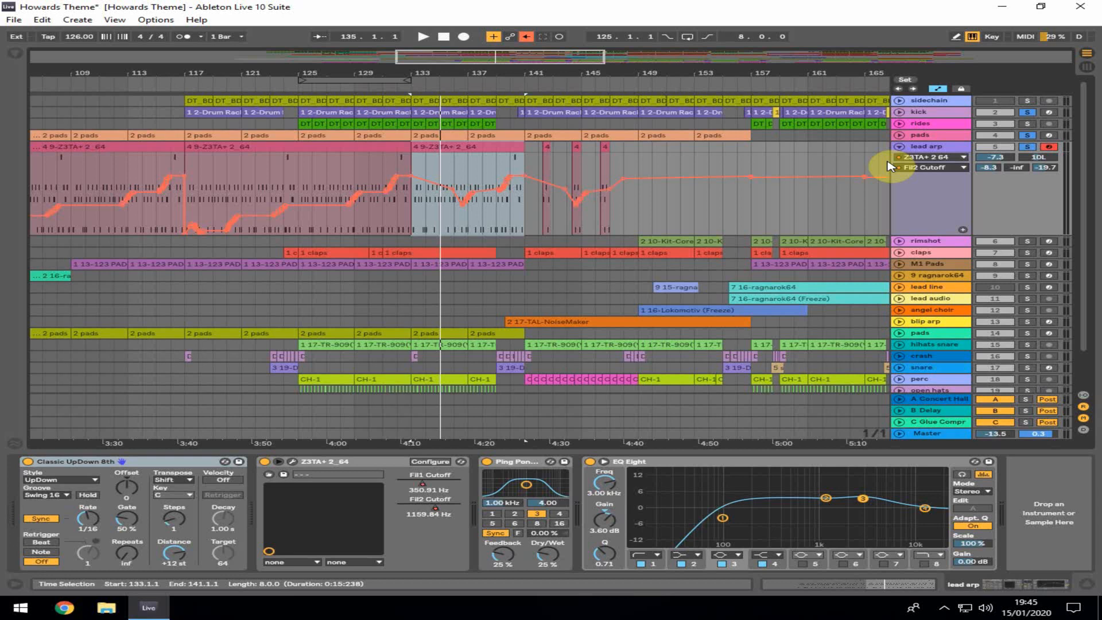
{"action": "left_click", "coordinate": [1027, 333]}
{"action": "key", "text": "space"}
Solo the open hats, perc, snare and hihats snare tracks in turn while listening
{"action": "scroll", "coordinate": [1030, 367], "scroll_direction": "down", "scroll_amount": 2}
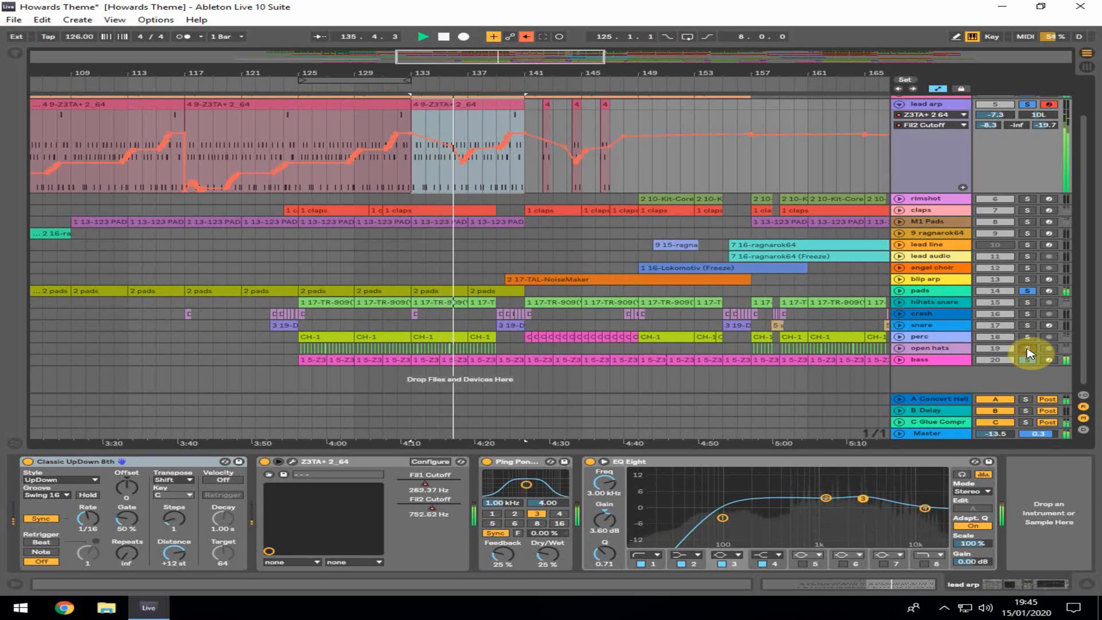
{"action": "left_click", "coordinate": [1027, 348]}
{"action": "left_click", "coordinate": [1031, 338]}
{"action": "left_click", "coordinate": [1028, 325]}
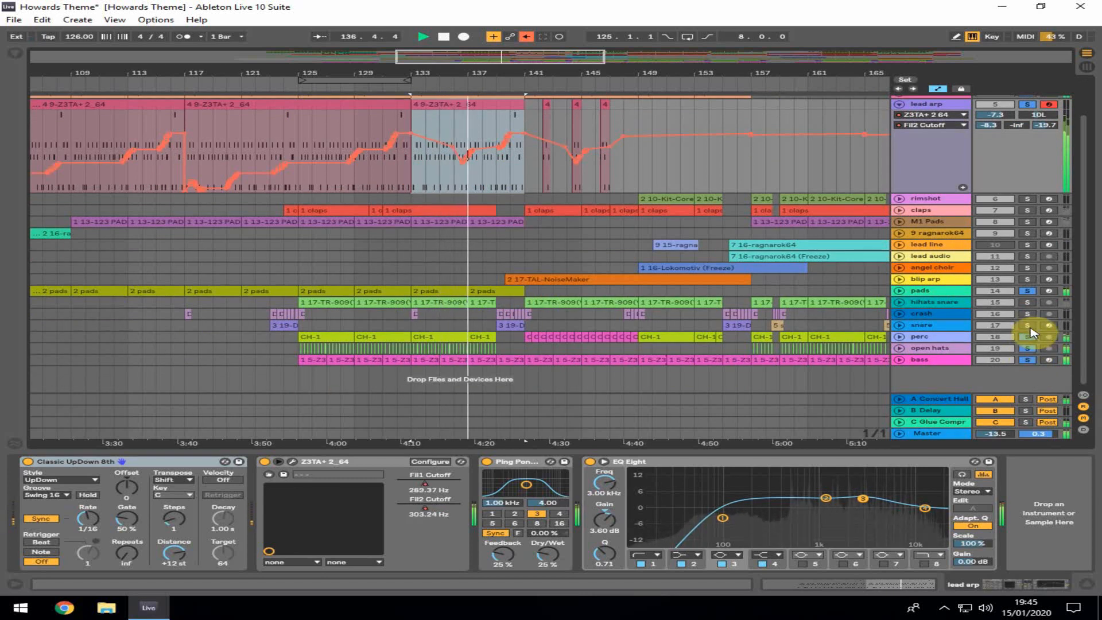
{"action": "left_click", "coordinate": [1028, 302]}
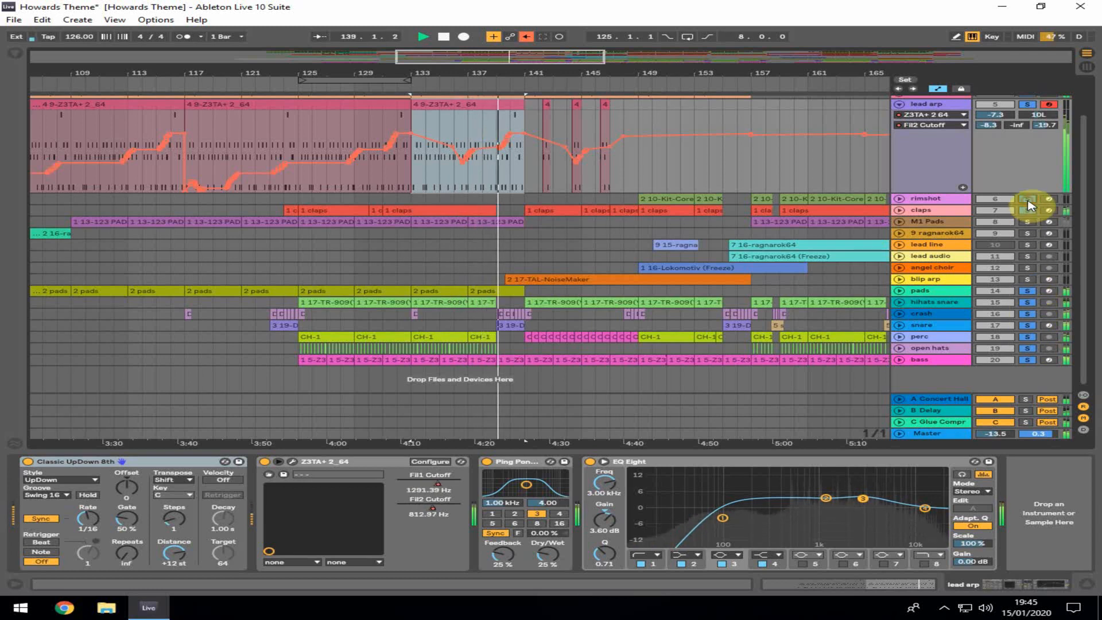
Fold the lead arp track and select the 17-TAL-NoiseMaker clip to view its Glue Compressor and EQ Eight
{"action": "scroll", "coordinate": [941, 161], "scroll_direction": "up", "scroll_amount": 2}
{"action": "left_click", "coordinate": [899, 148]}
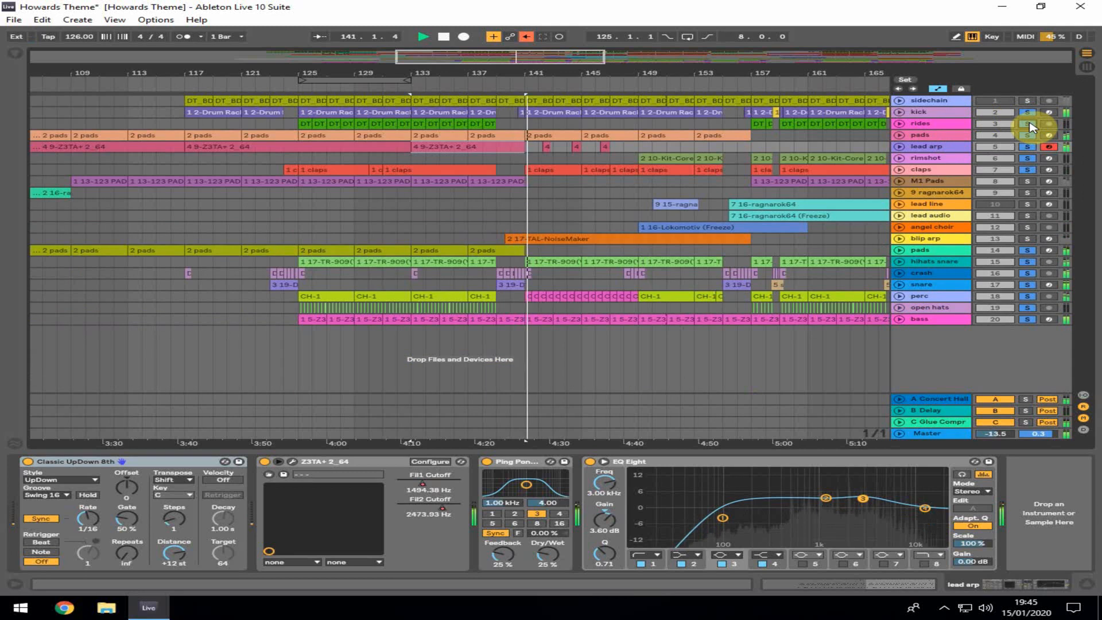
{"action": "left_click", "coordinate": [509, 215]}
{"action": "left_click", "coordinate": [508, 241]}
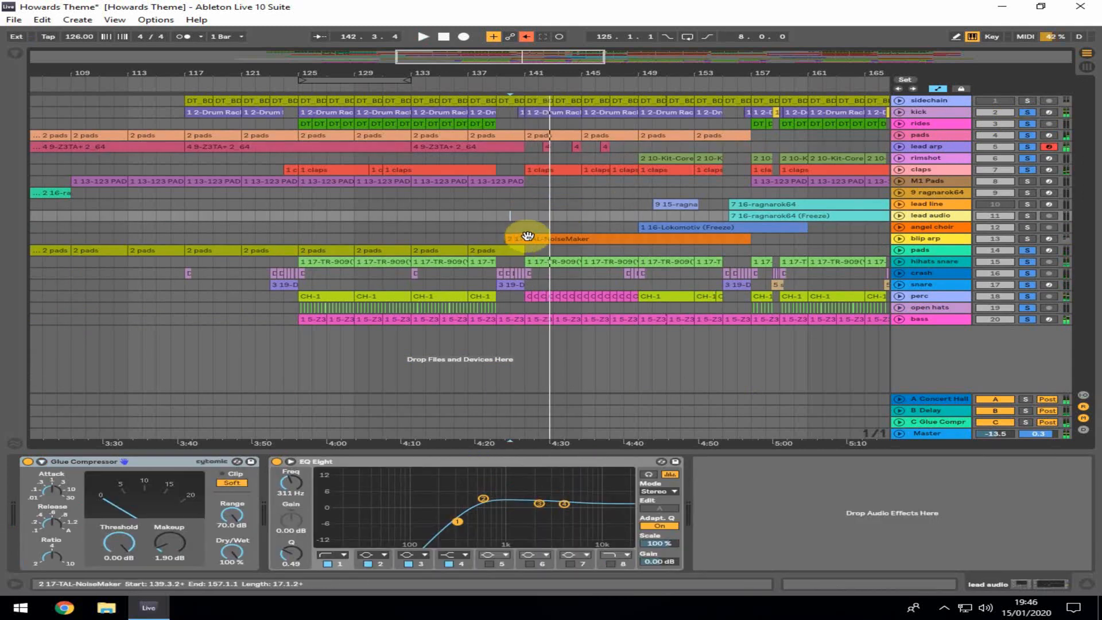
{"action": "left_click", "coordinate": [524, 229]}
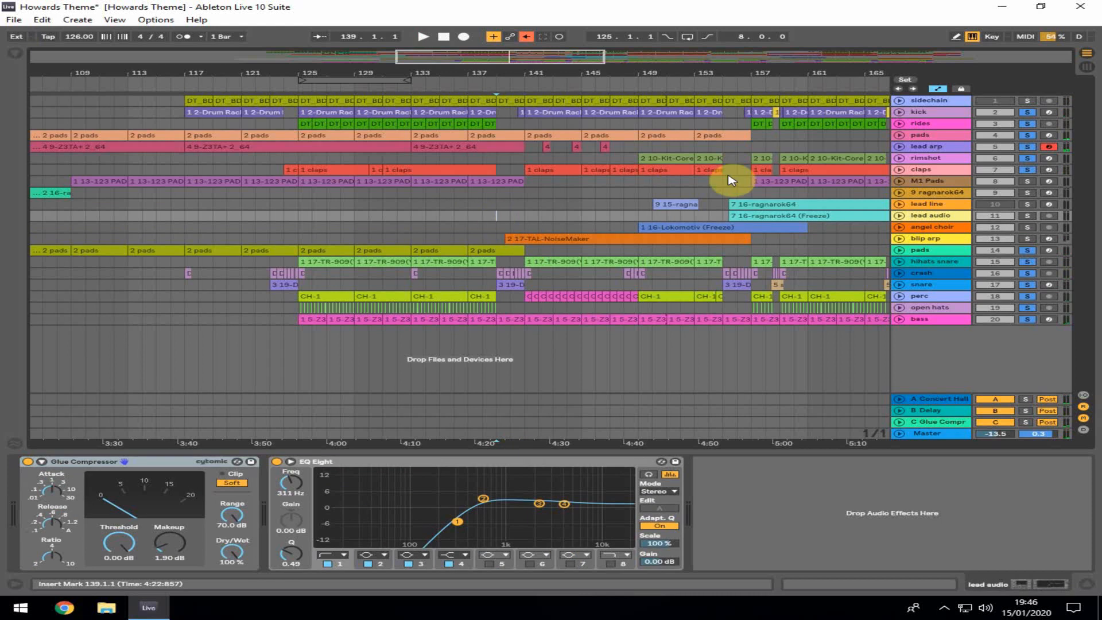
Open the lead arp's 4 9-Z3TA+ 2_64 clip in the piano roll and zoom into its notes during playback
{"action": "left_click", "coordinate": [475, 143]}
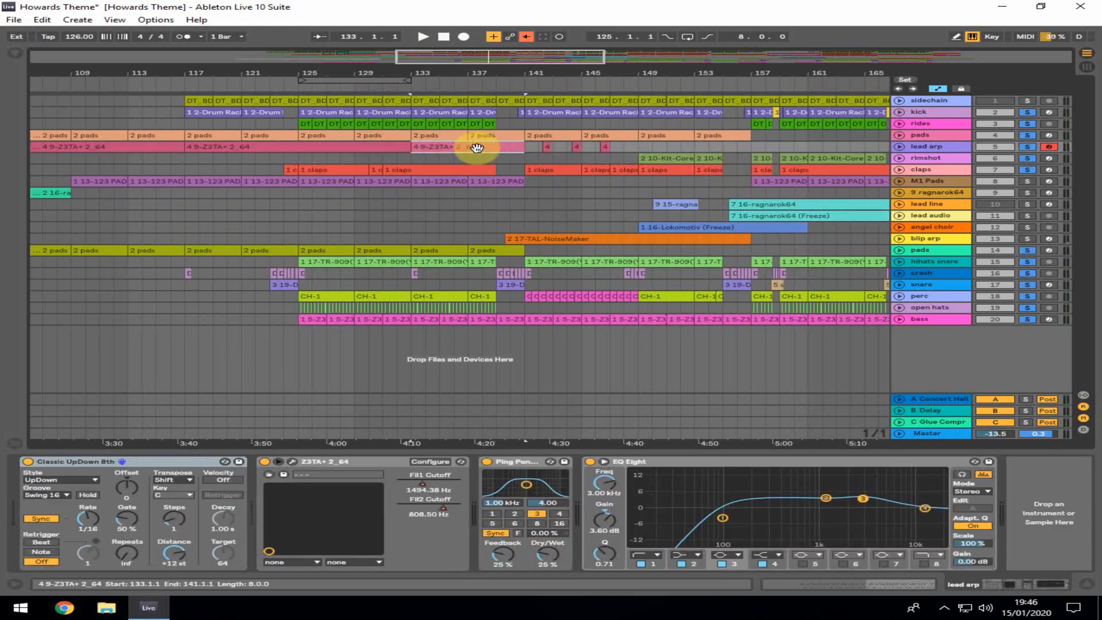
{"action": "double_click", "coordinate": [475, 147]}
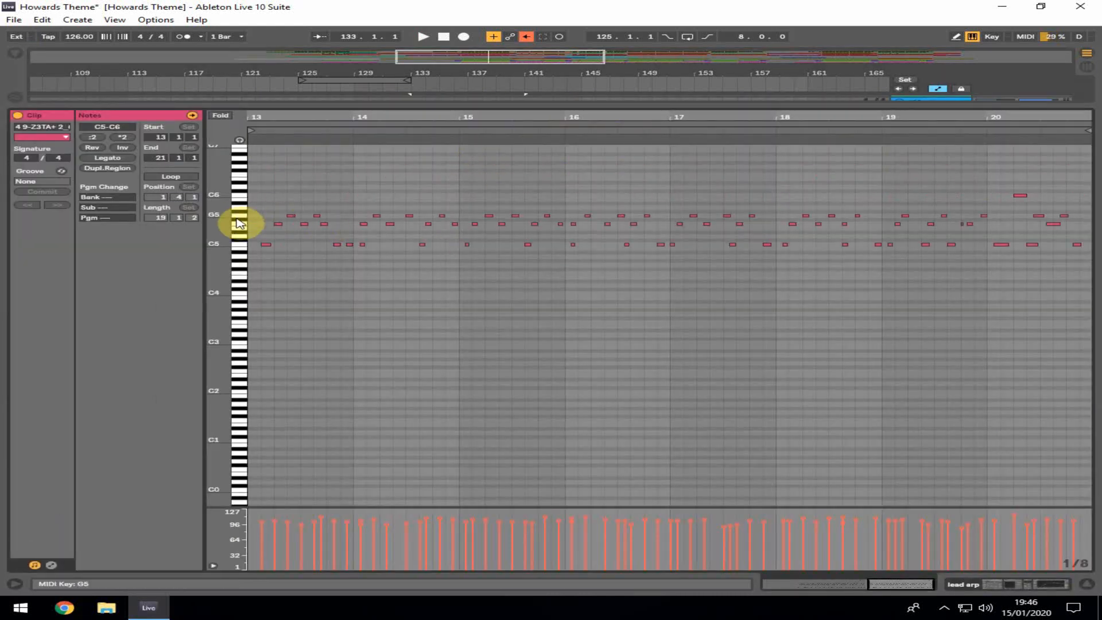
{"action": "left_click_drag", "start_coordinate": [248, 222], "coordinate": [261, 228]}
{"action": "key", "text": "space"}
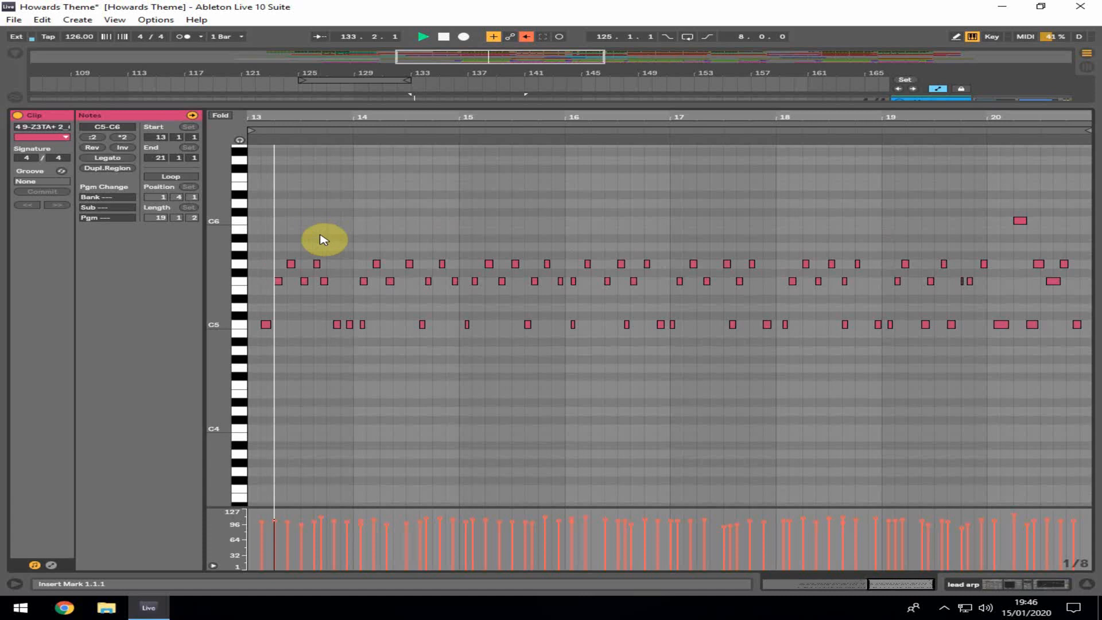
{"action": "left_click_drag", "start_coordinate": [390, 114], "coordinate": [398, 167]}
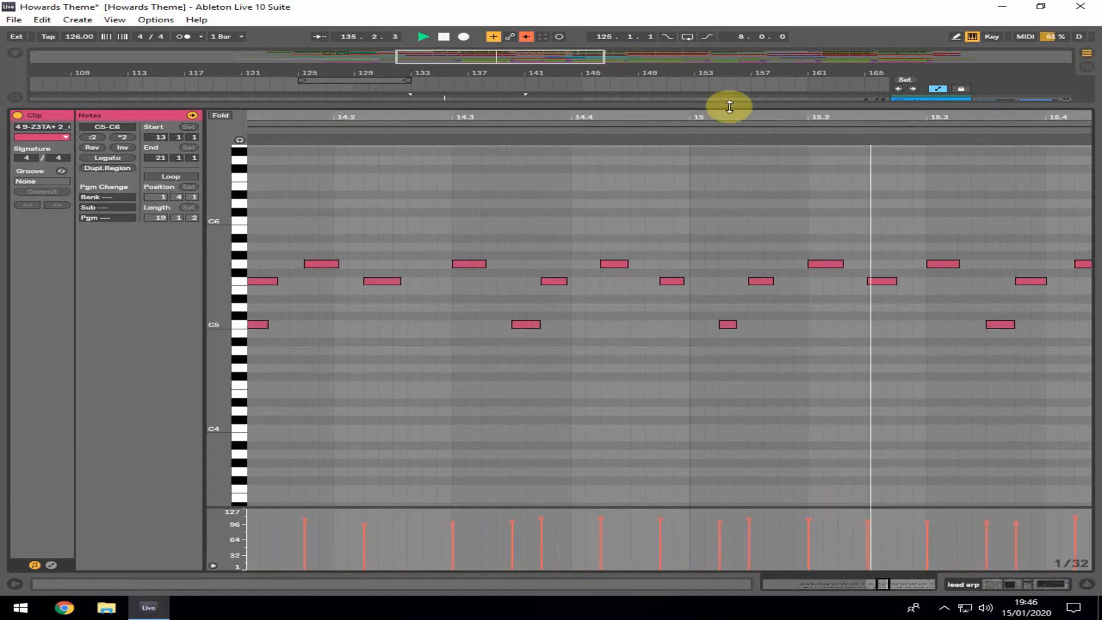
{"action": "mouse_move", "coordinate": [737, 113]}
{"action": "left_mouse_down"}
{"action": "mouse_move", "coordinate": [502, 94]}
{"action": "mouse_move", "coordinate": [491, 78]}
{"action": "mouse_move", "coordinate": [371, 64]}
{"action": "mouse_move", "coordinate": [355, 51]}
{"action": "left_mouse_up"}
{"action": "key", "text": "space"}
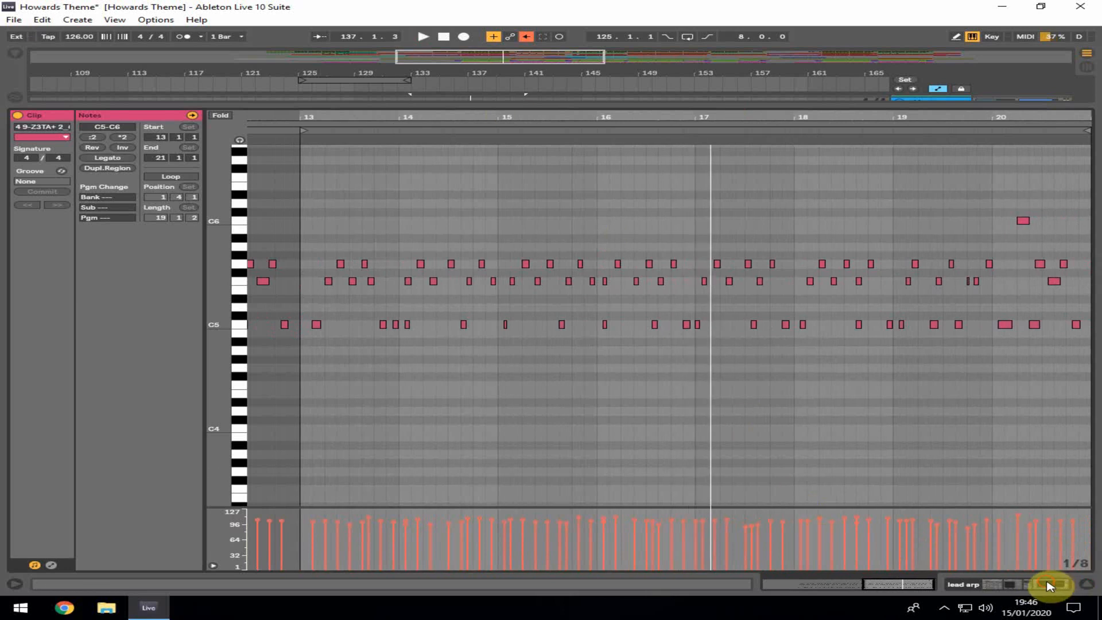
Hide the clip detail view, place the start point at bar 139 and solo the rimshot track, restarting playback
{"action": "left_click", "coordinate": [1051, 582]}
{"action": "left_click", "coordinate": [1084, 583]}
{"action": "left_click", "coordinate": [515, 206]}
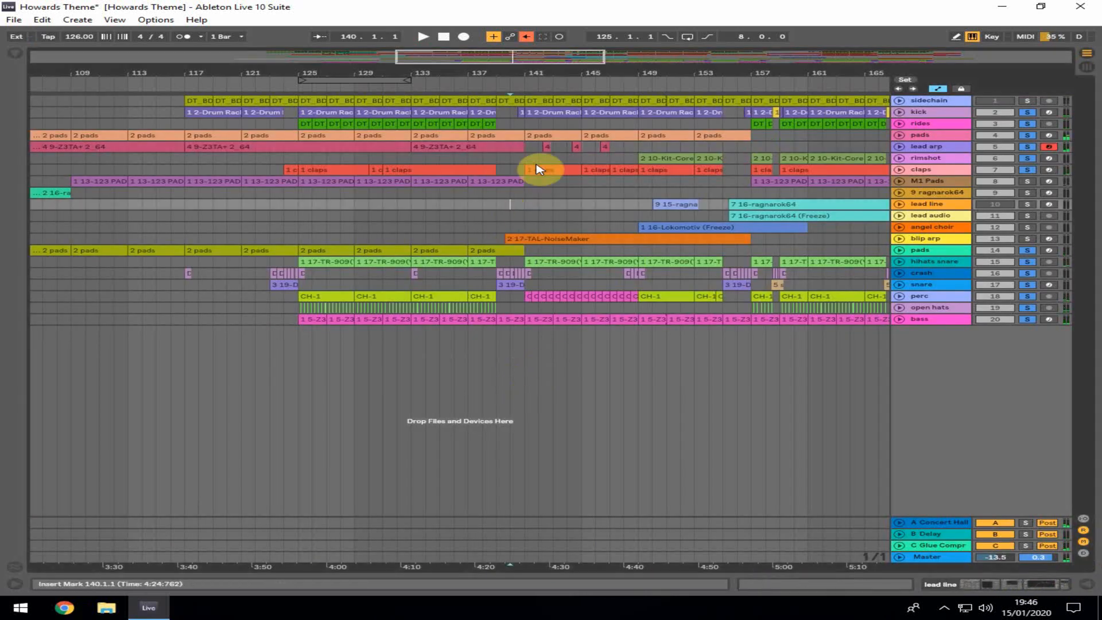
{"action": "left_click", "coordinate": [501, 205]}
{"action": "left_click", "coordinate": [1028, 159]}
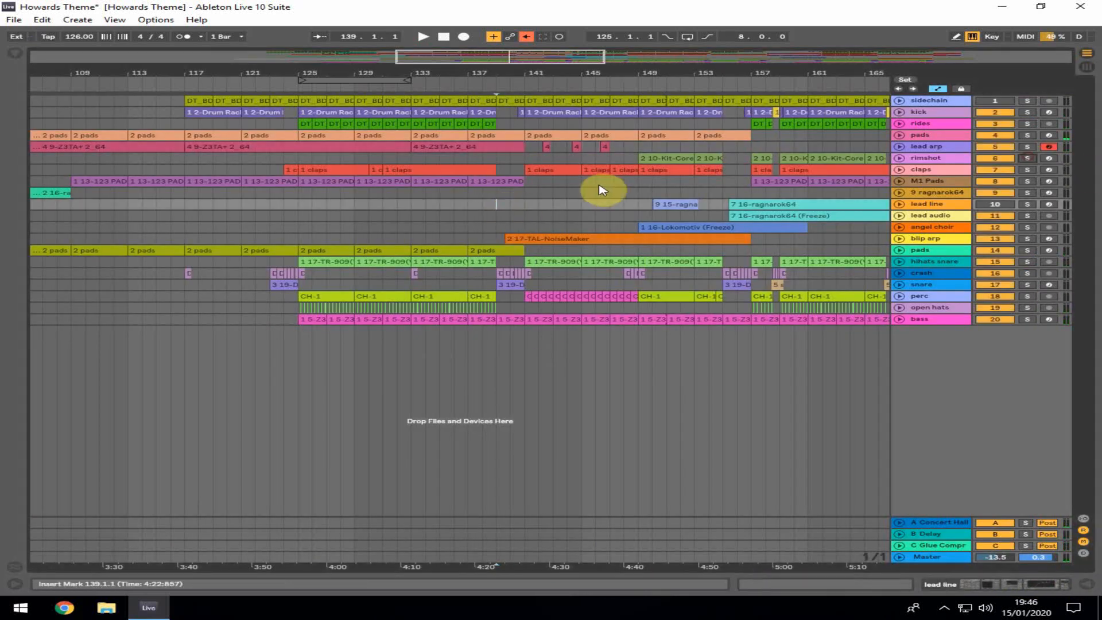
{"action": "key", "text": "space"}
Open the snare's 3 19-Drum Rack clip, play it and enlarge the arrangement area above the editor
{"action": "key", "text": "space"}
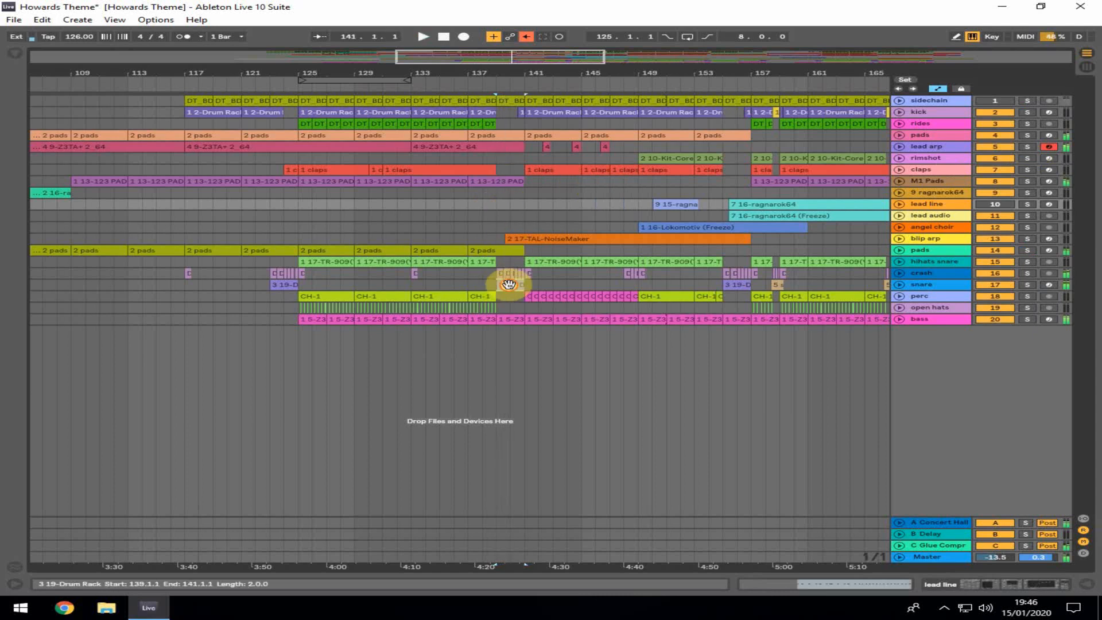
{"action": "double_click", "coordinate": [511, 285]}
{"action": "key", "text": "space"}
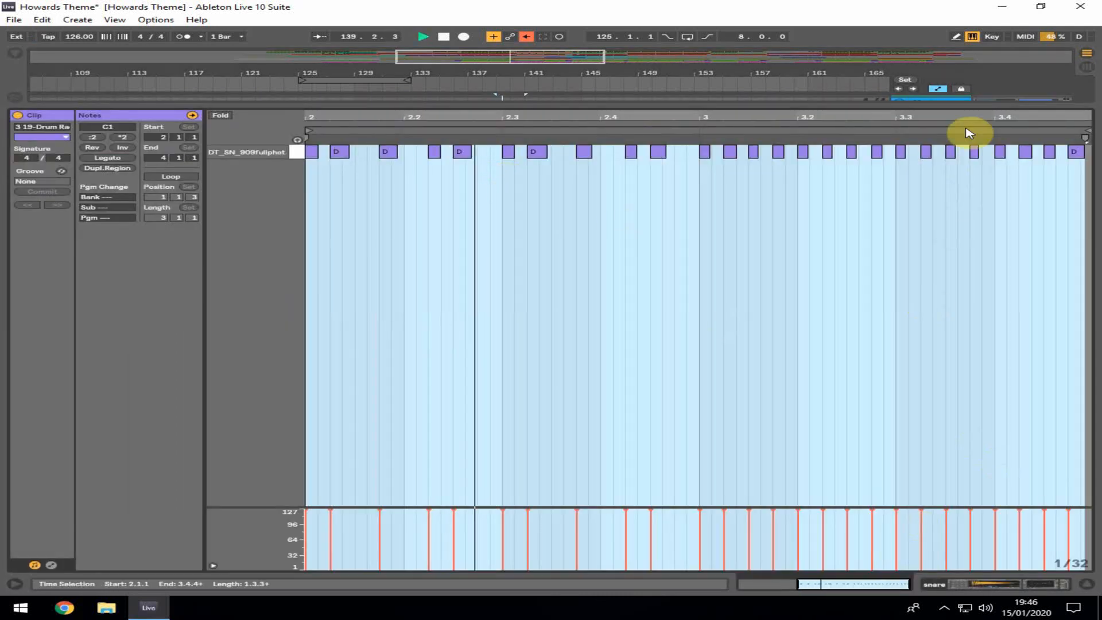
{"action": "left_click_drag", "start_coordinate": [967, 104], "coordinate": [971, 366]}
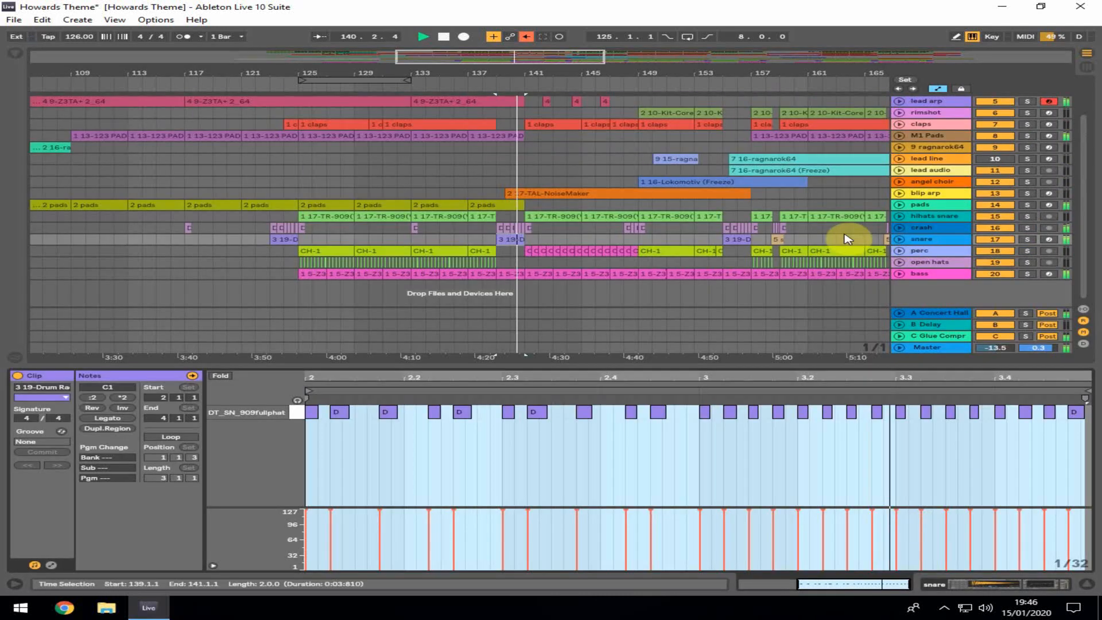
Zoom the arrangement out and open the M1 Pads 1 13-123 PAD clip in the note editor
{"action": "scroll", "coordinate": [511, 207], "scroll_direction": "up", "scroll_amount": 3}
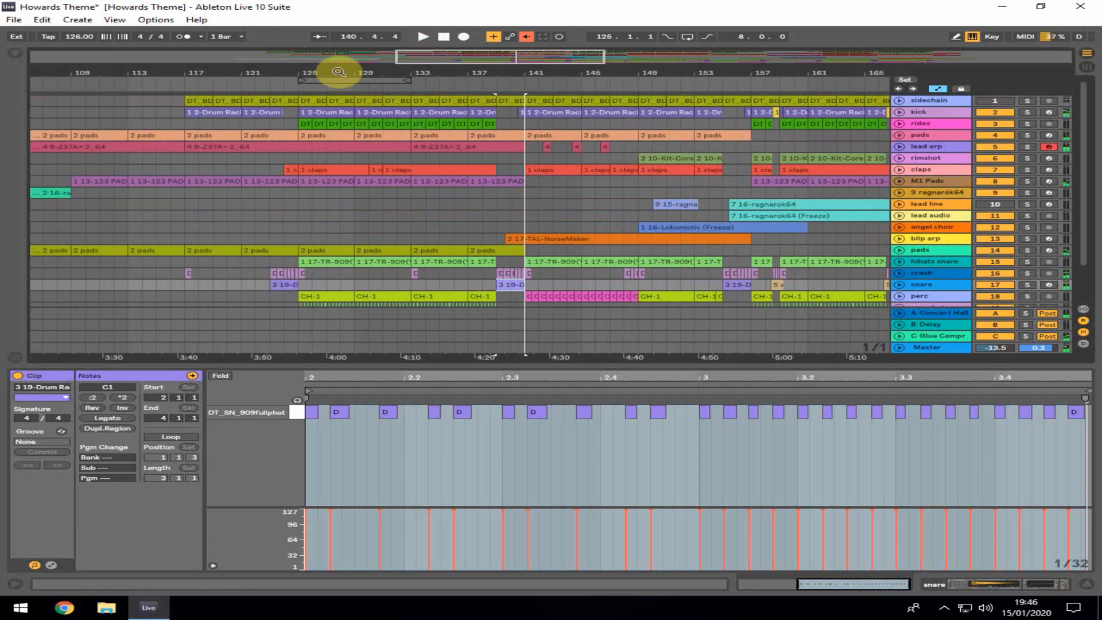
{"action": "left_click_drag", "start_coordinate": [339, 71], "coordinate": [442, 122]}
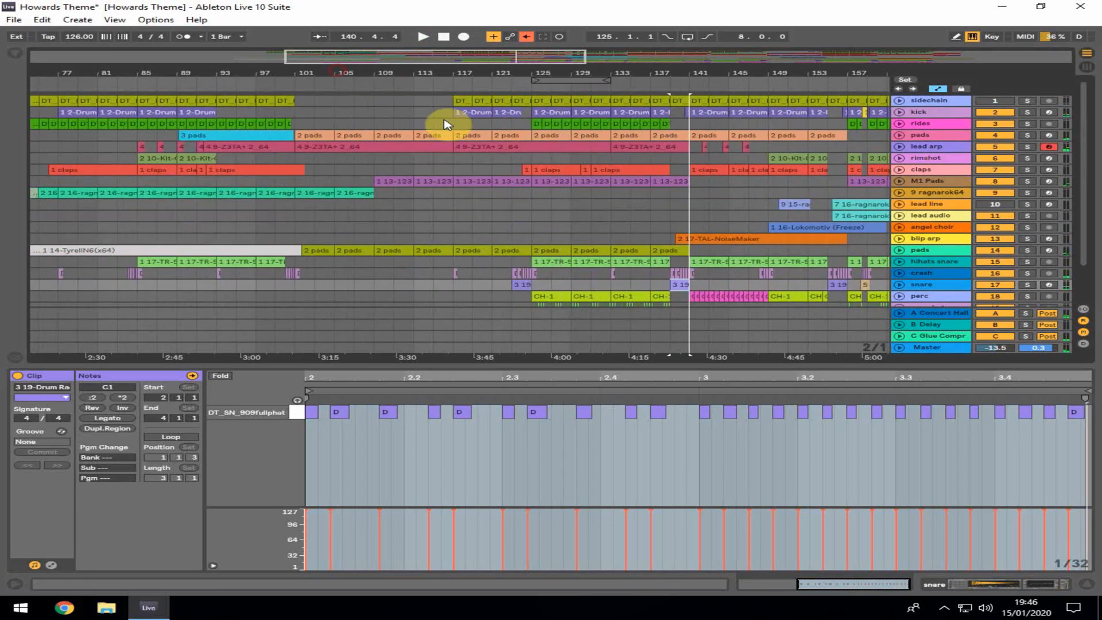
{"action": "left_click", "coordinate": [381, 181]}
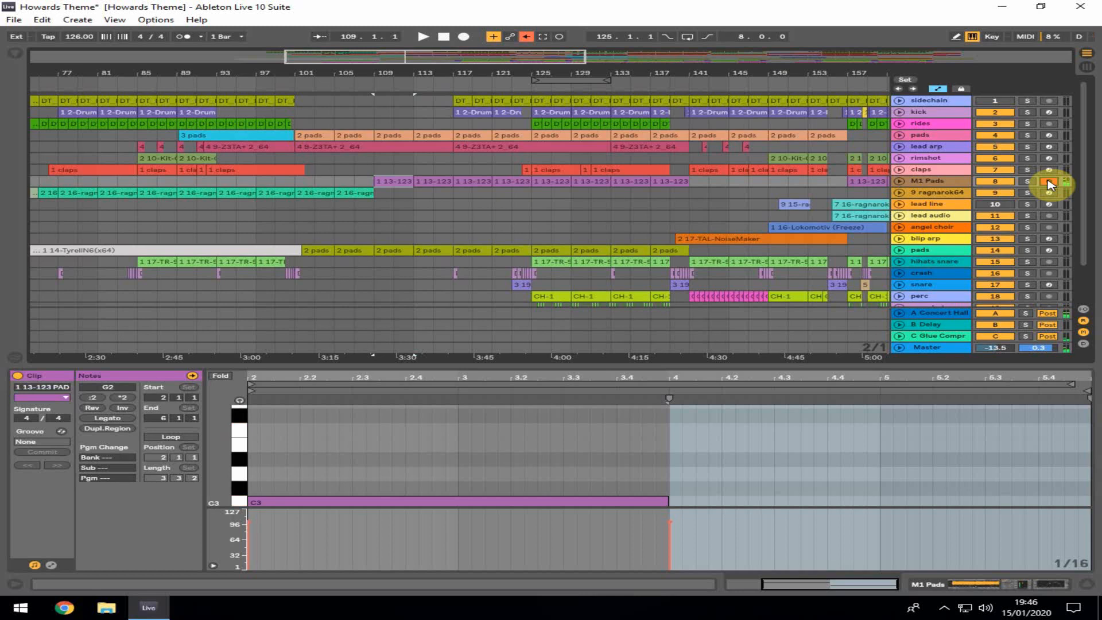
{"action": "double_click", "coordinate": [401, 181]}
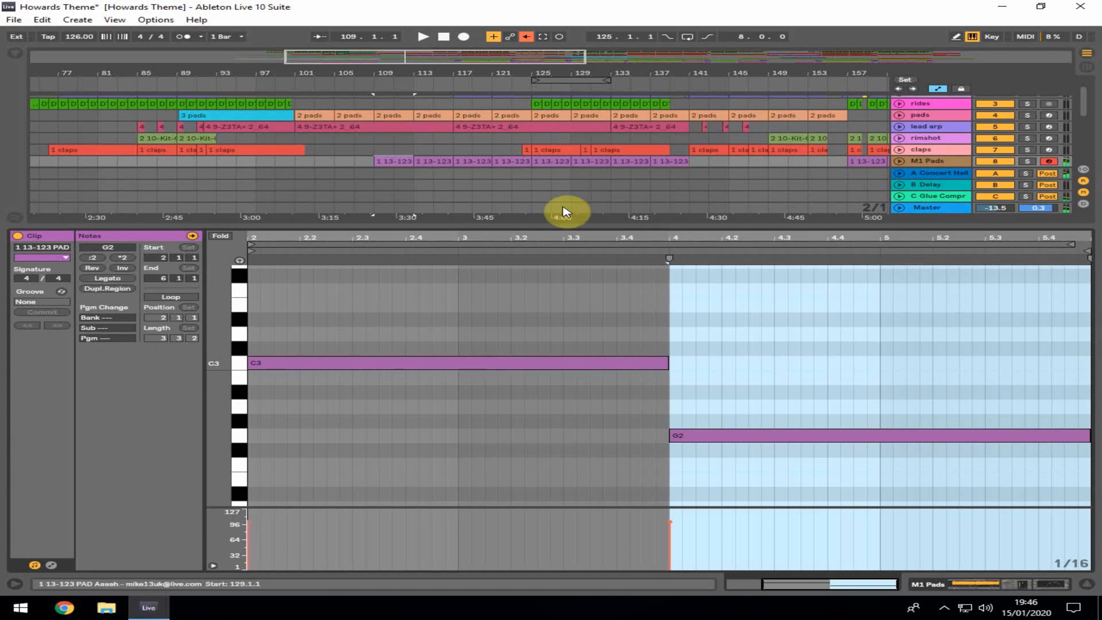
{"action": "left_click_drag", "start_coordinate": [560, 228], "coordinate": [532, 413]}
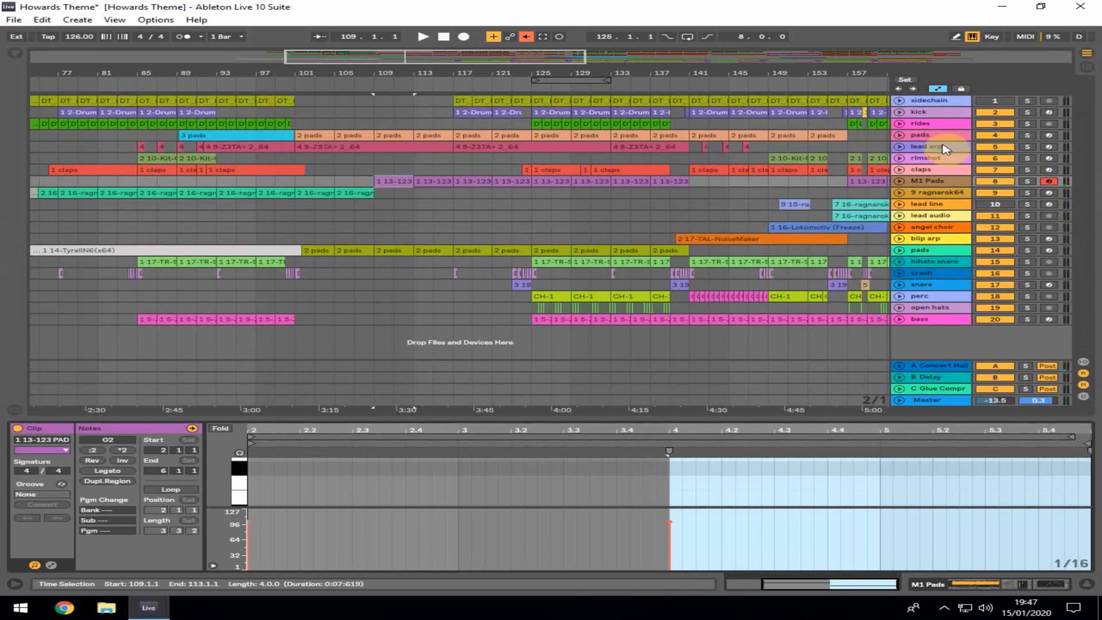
Solo the lead arp, M1 Pads and both pads tracks and play the section
{"action": "left_click", "coordinate": [1027, 146]}
{"action": "key", "text": "space"}
{"action": "left_click", "coordinate": [1028, 180]}
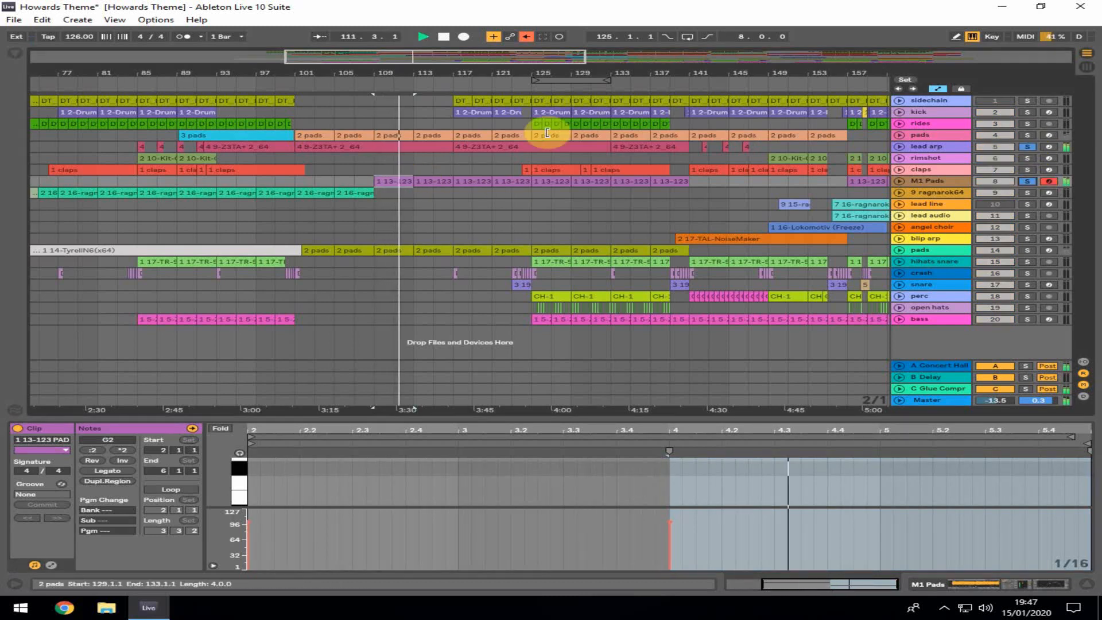
{"action": "left_click", "coordinate": [1028, 135]}
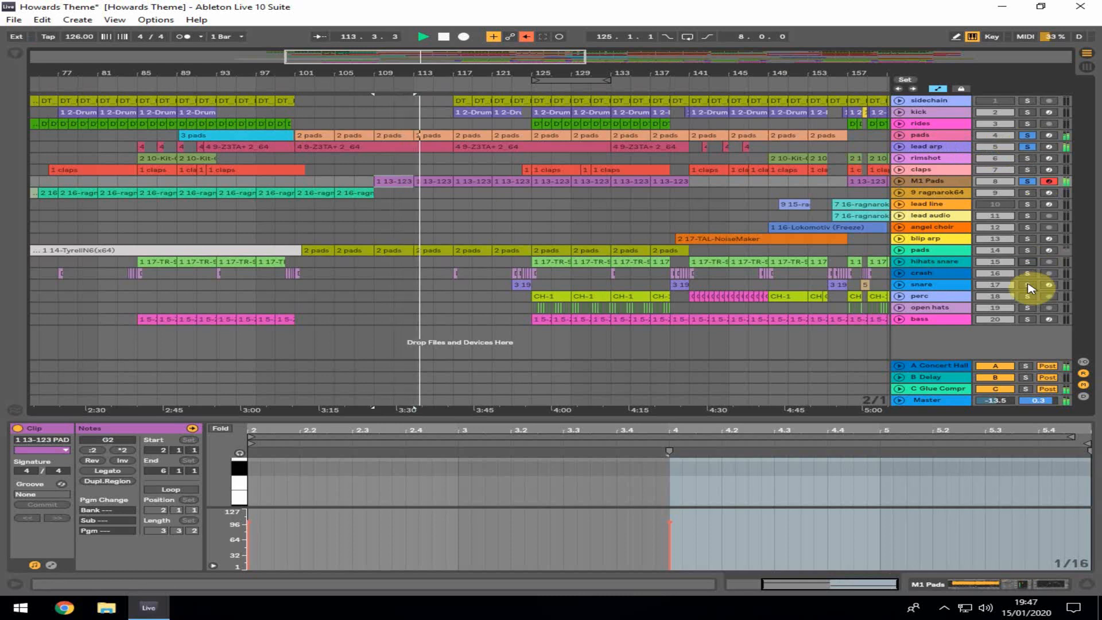
{"action": "left_click", "coordinate": [1028, 250]}
{"action": "left_click", "coordinate": [642, 180]}
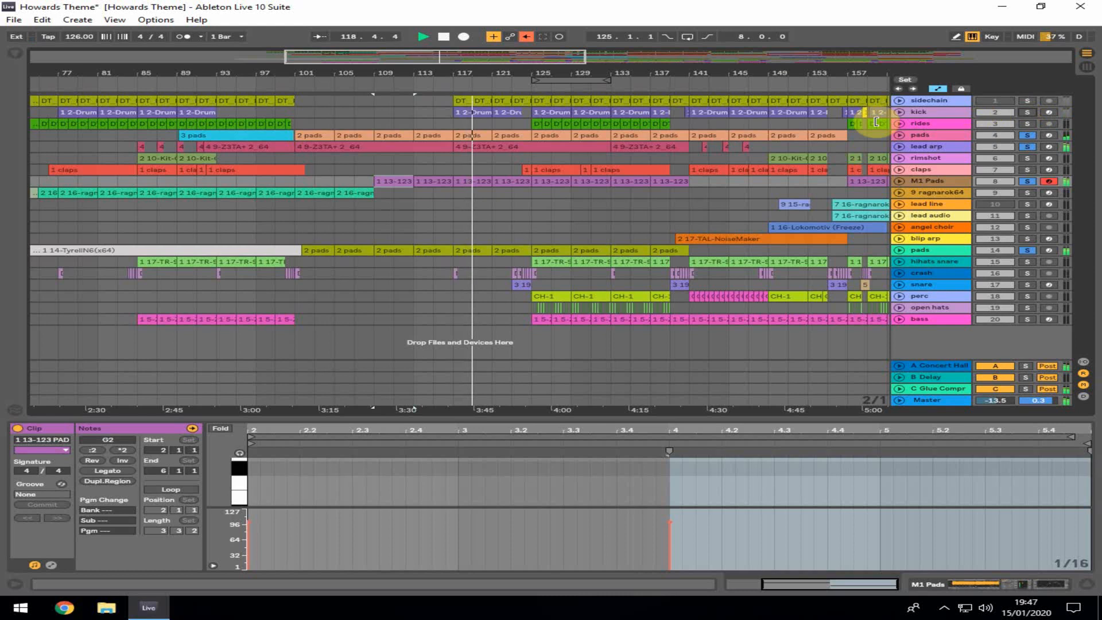
{"action": "left_click", "coordinate": [1028, 182]}
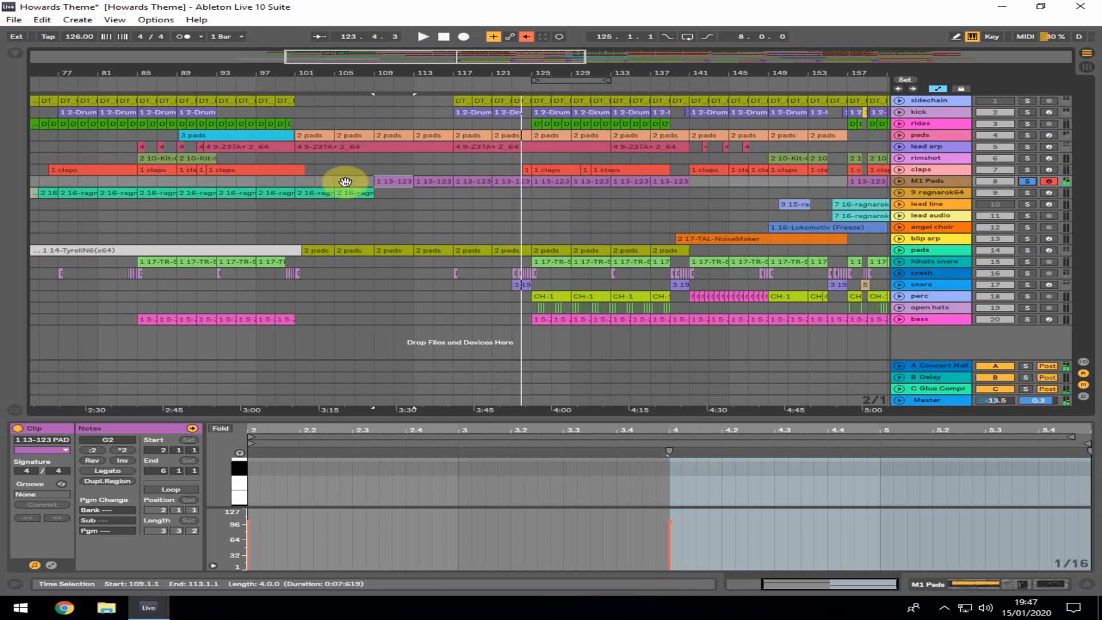
Play from bar 109 and later bar 117, toggling solo on the lead arp and kick tracks
{"action": "left_click", "coordinate": [373, 120]}
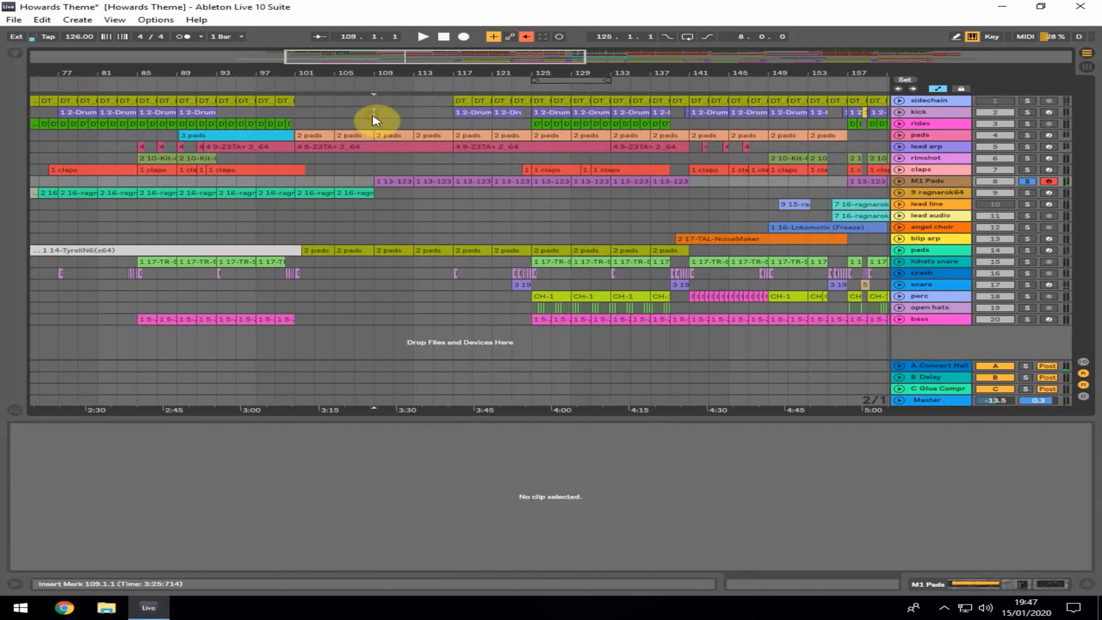
{"action": "left_click", "coordinate": [374, 116]}
{"action": "key", "text": "space"}
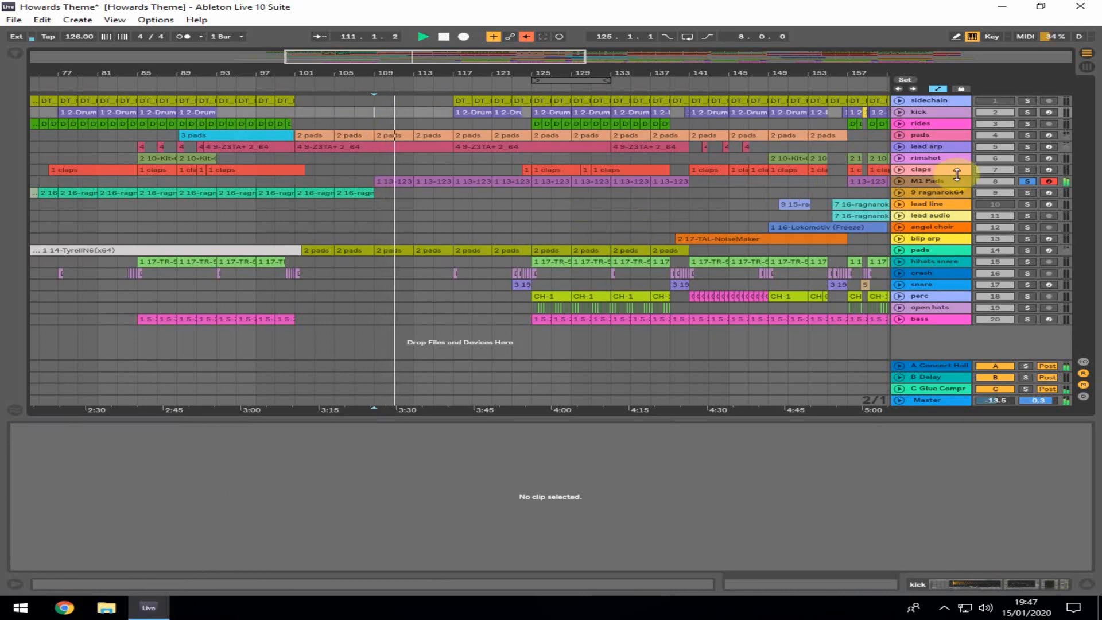
{"action": "left_click", "coordinate": [1028, 148]}
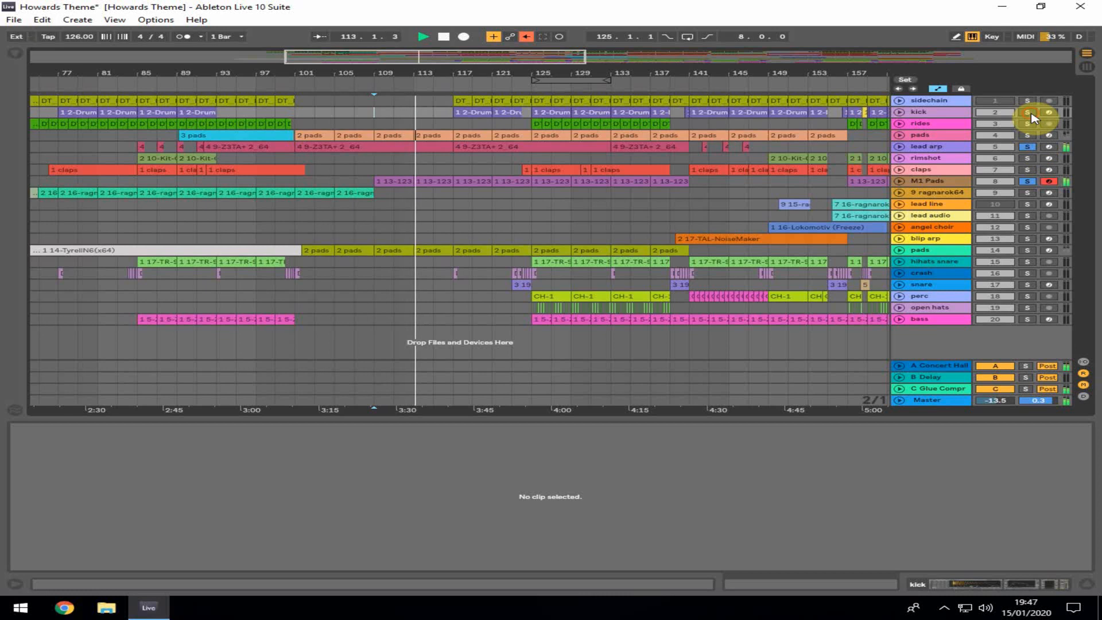
{"action": "left_click", "coordinate": [1030, 113]}
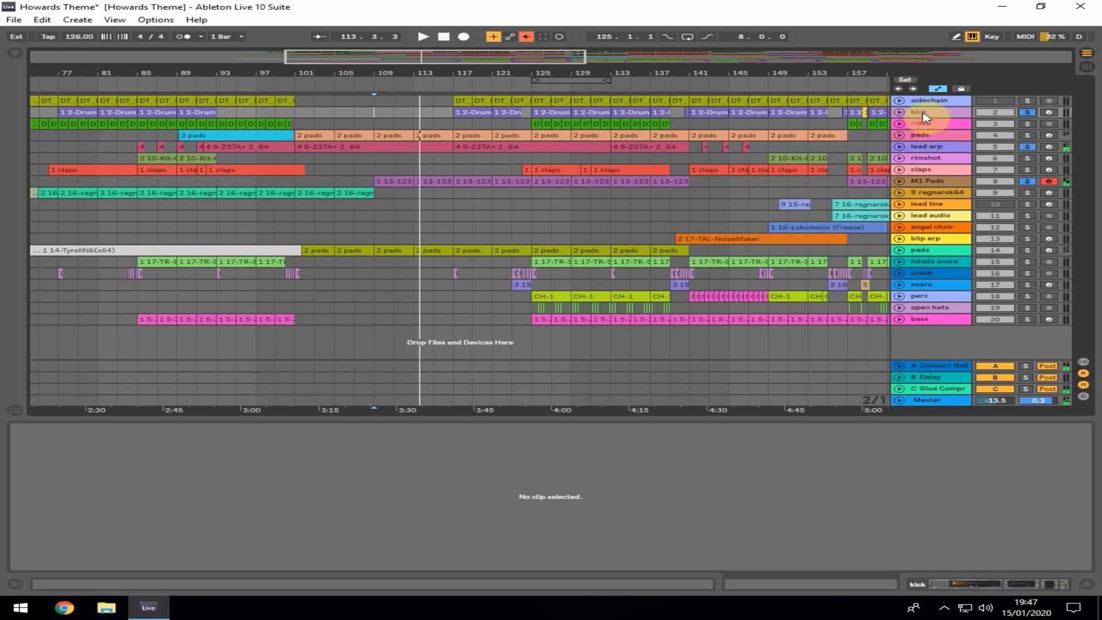
{"action": "left_click", "coordinate": [446, 127]}
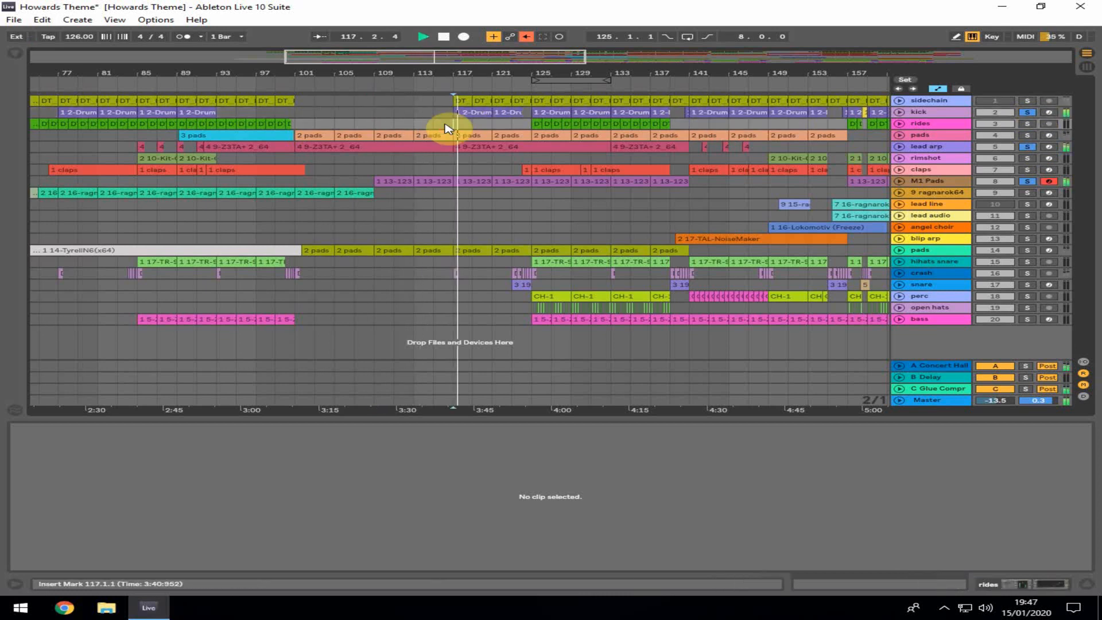
{"action": "left_click", "coordinate": [1029, 114]}
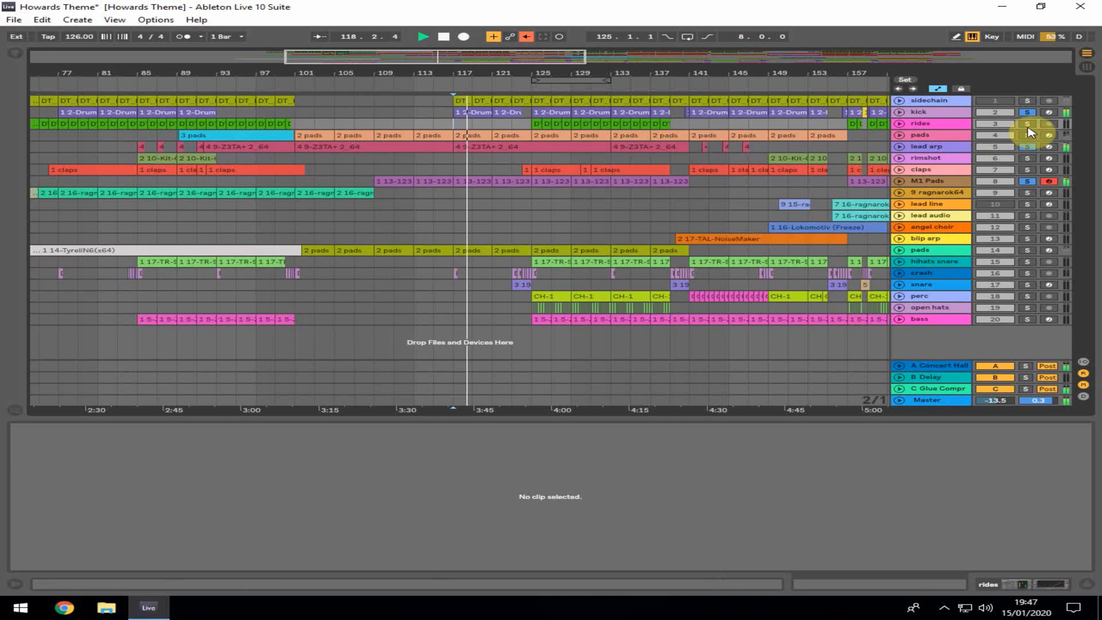
{"action": "left_click", "coordinate": [1028, 115]}
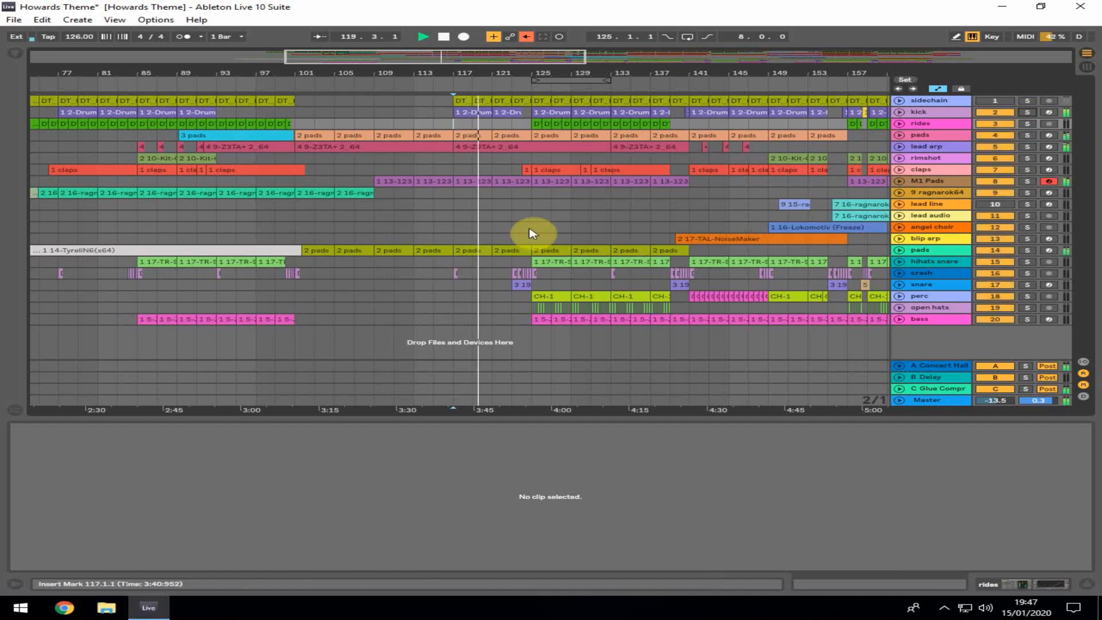
Unfold the lead arp track to view its automation and fold it again
{"action": "left_click", "coordinate": [899, 146]}
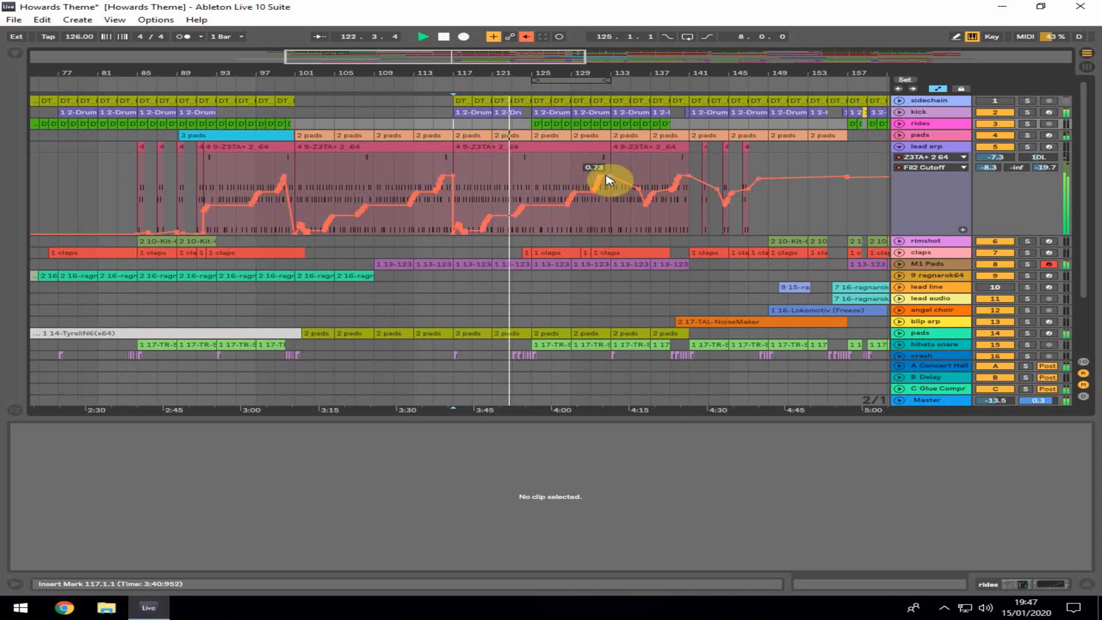
{"action": "left_click", "coordinate": [900, 147]}
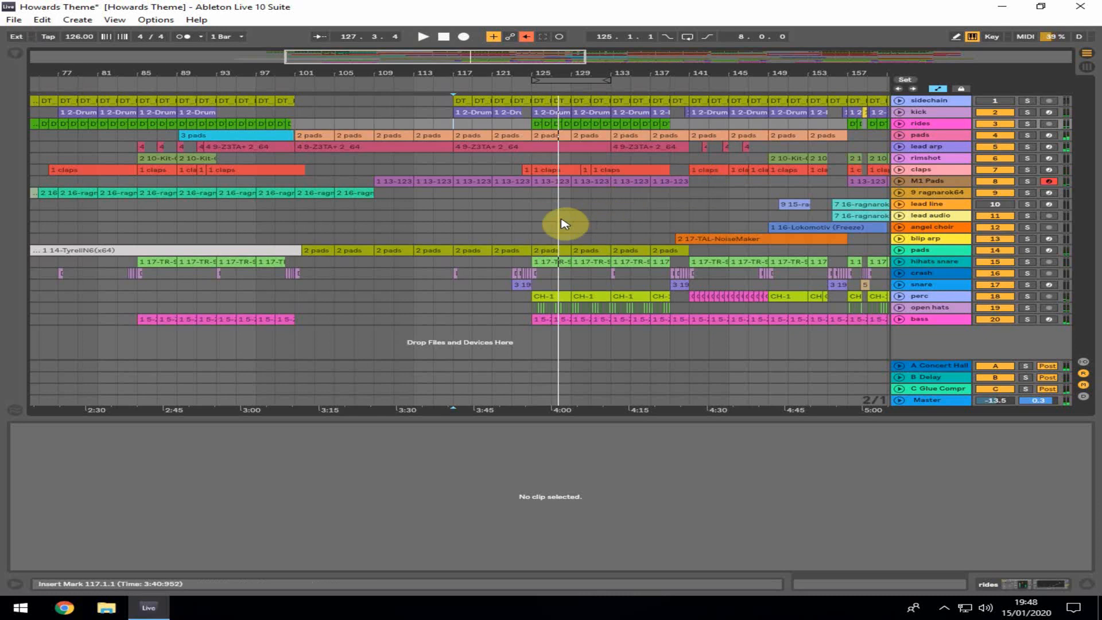
Place the playhead at bar 137 and open the blip arp's 17-TAL-NoiseMaker clip in the note editor
{"action": "left_click", "coordinate": [660, 206]}
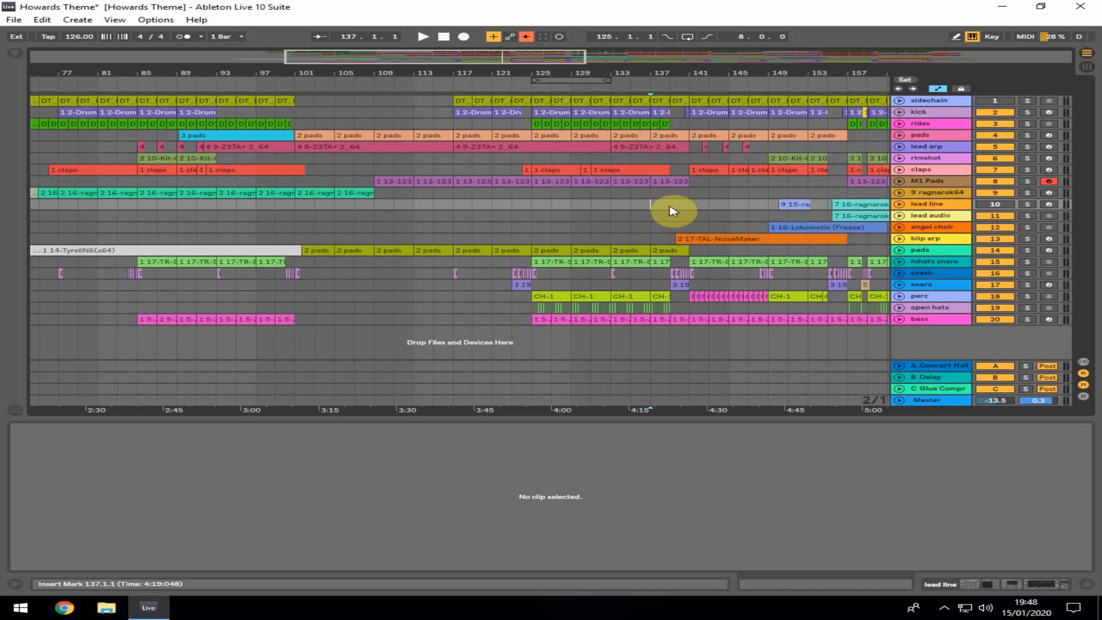
{"action": "left_click", "coordinate": [671, 217]}
{"action": "left_click", "coordinate": [691, 237]}
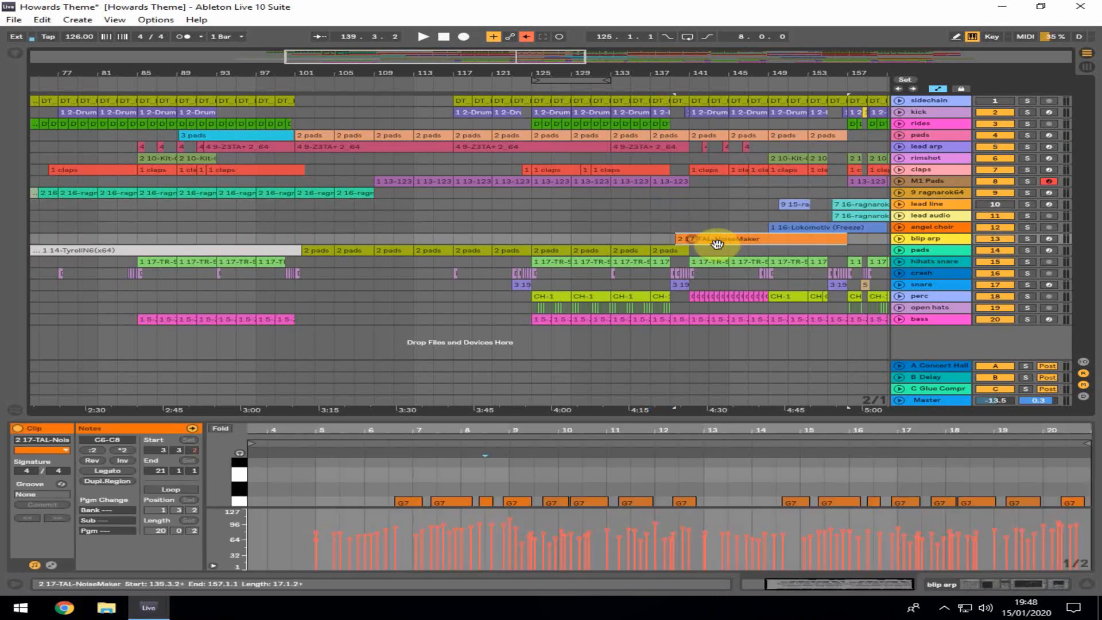
Solo the blip arp track and start and stop playback around bar 137
{"action": "left_click", "coordinate": [1027, 238]}
{"action": "key", "text": "space"}
{"action": "left_click", "coordinate": [690, 218]}
{"action": "key", "text": "space"}
{"action": "key", "text": "space"}
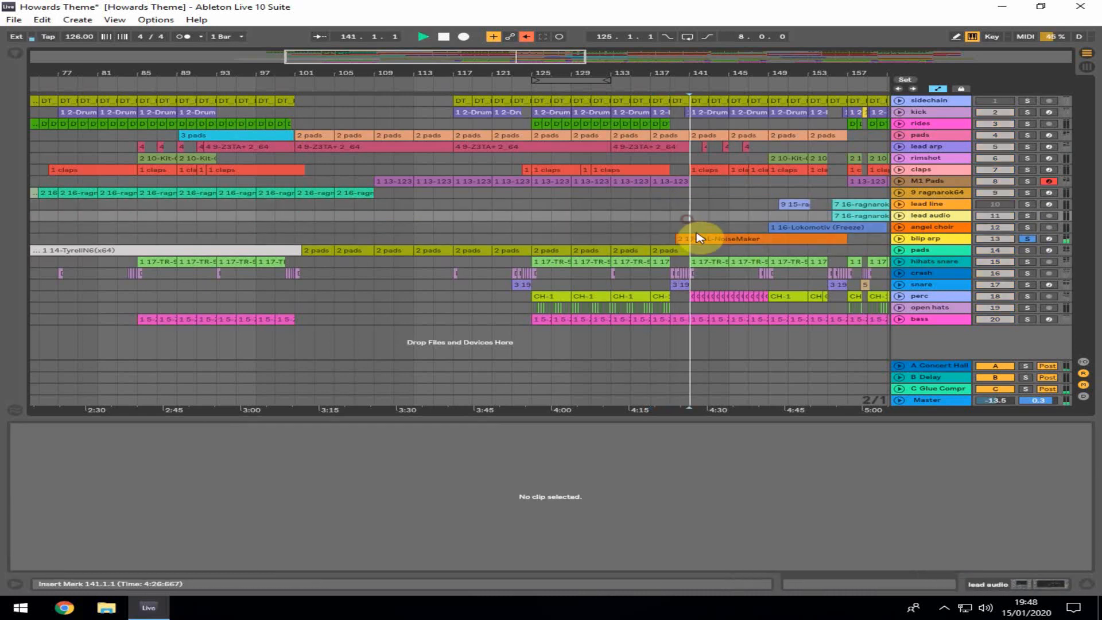
Reselect the blip arp clip and enlarge the note editor to view all its notes
{"action": "left_click", "coordinate": [701, 239]}
{"action": "left_click_drag", "start_coordinate": [649, 418], "coordinate": [574, 189]}
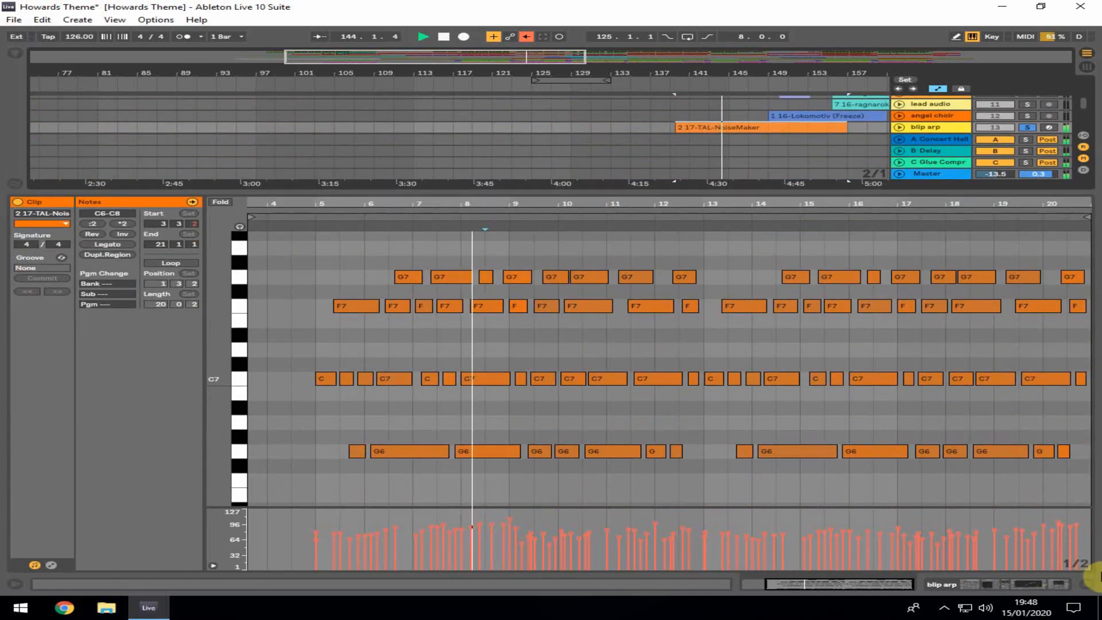
Show the blip arp's device chain and open the TAL-NoiseMaker interface and its preset list
{"action": "left_click", "coordinate": [1027, 583]}
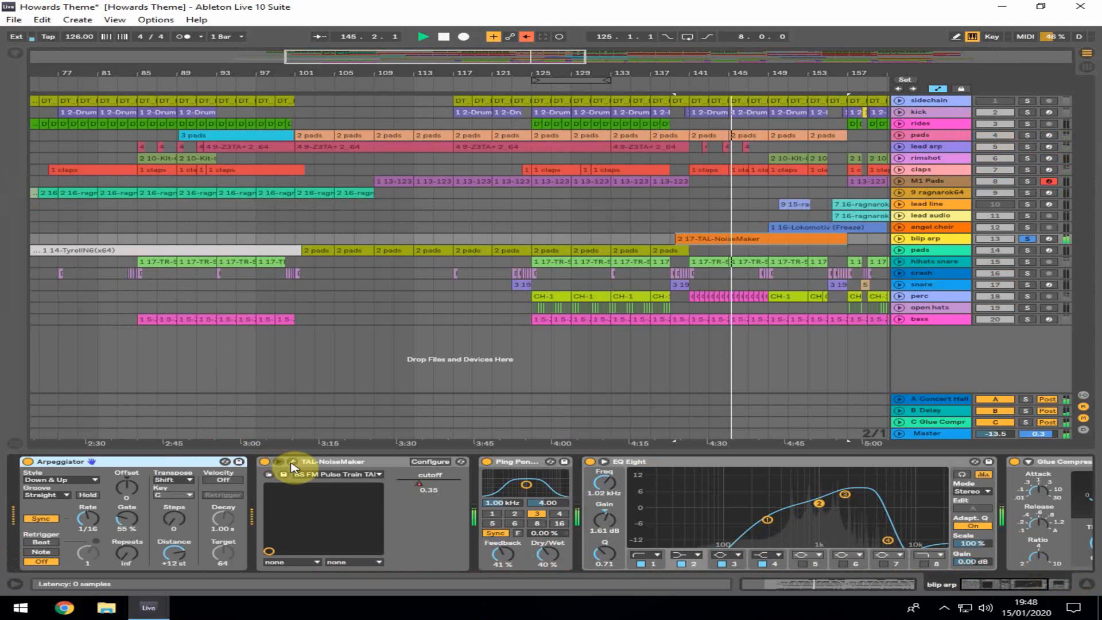
{"action": "left_click", "coordinate": [292, 462]}
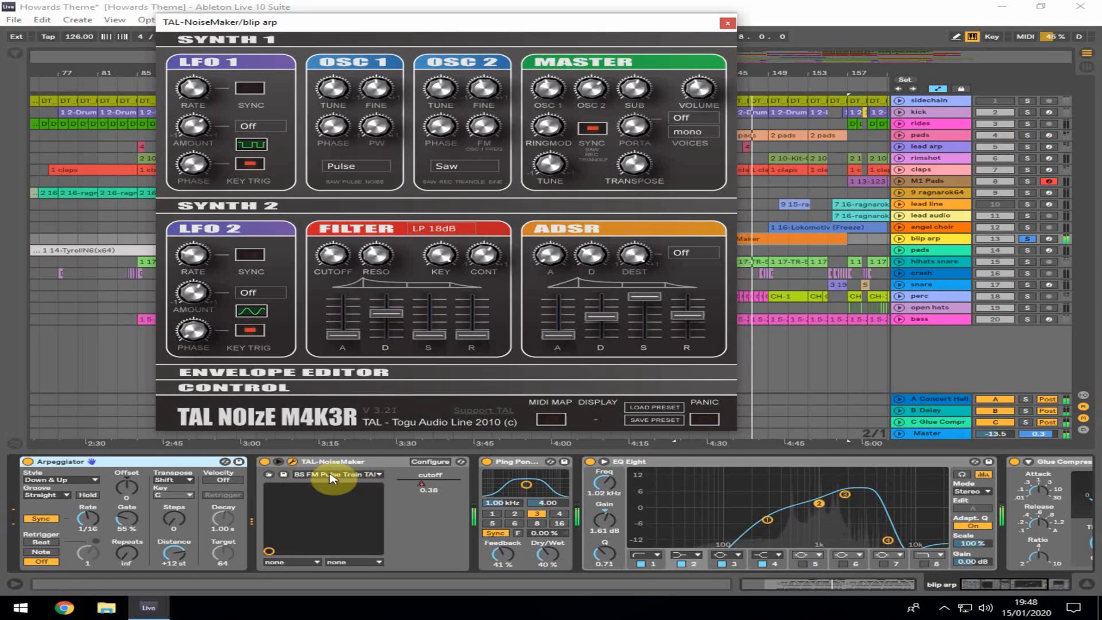
{"action": "left_click", "coordinate": [332, 475]}
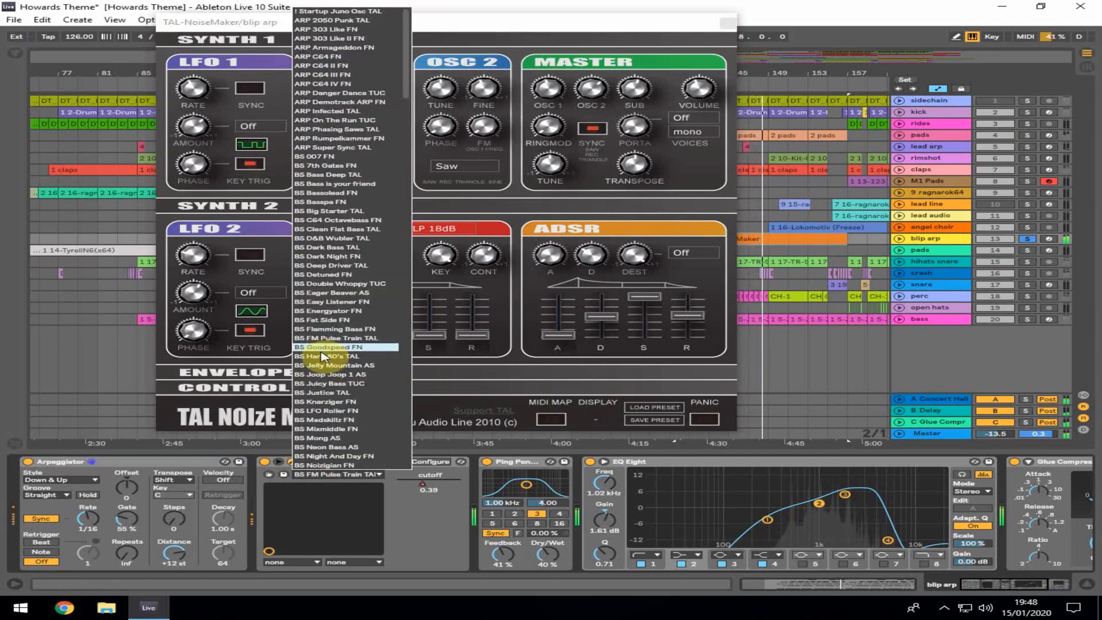
{"action": "left_click", "coordinate": [443, 511]}
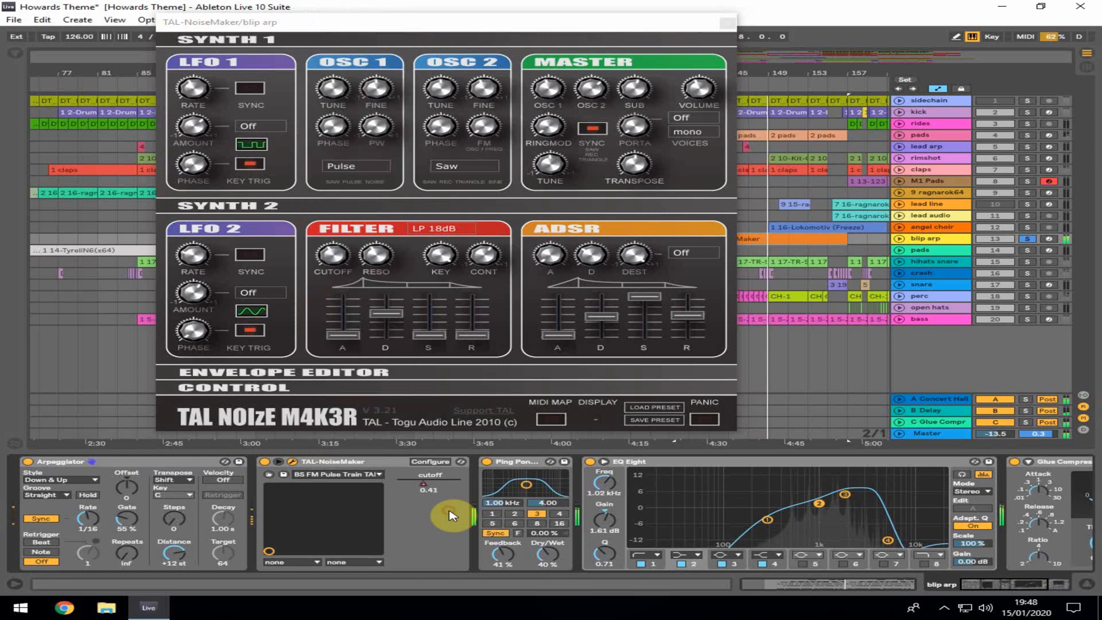
Switch the blip arp's Arpeggiator off and back on, then close the TAL-NoiseMaker window
{"action": "left_click", "coordinate": [27, 462]}
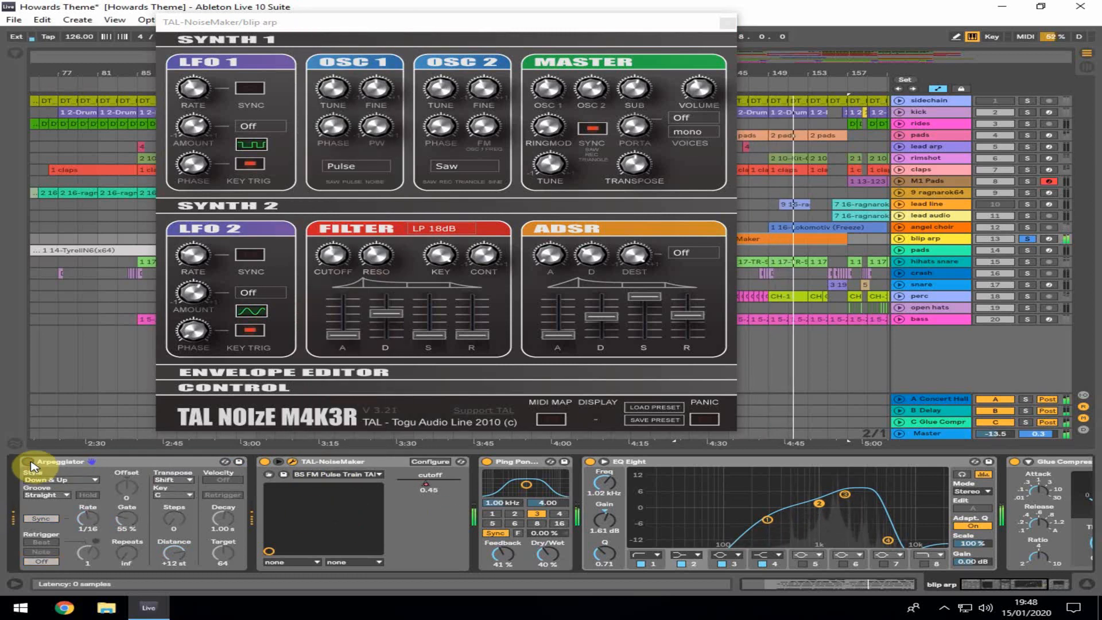
{"action": "left_click", "coordinate": [27, 462]}
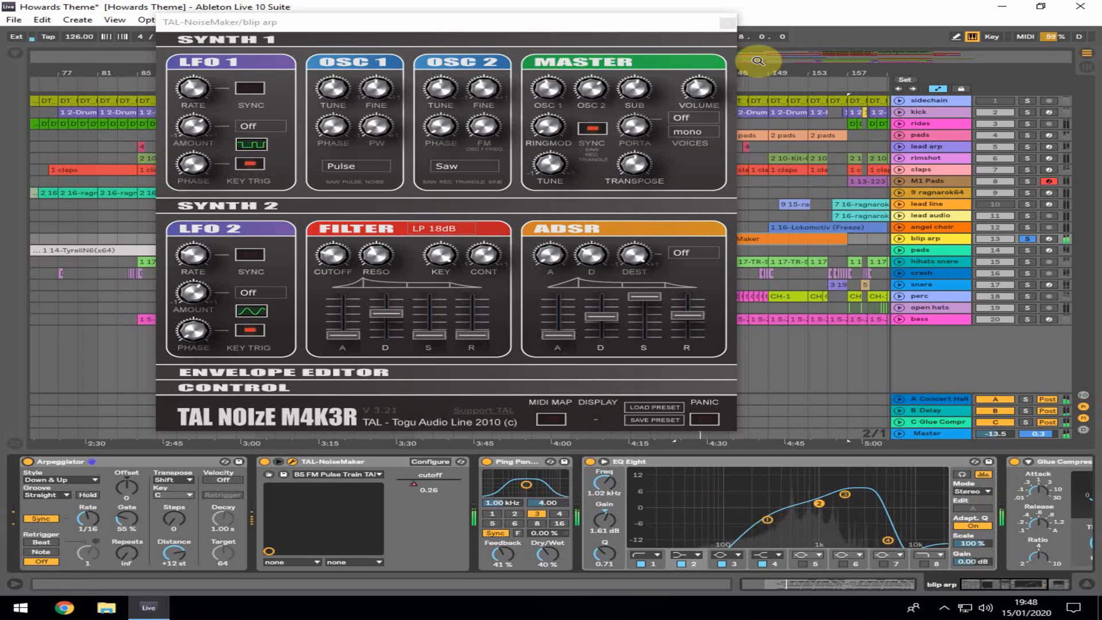
{"action": "left_click", "coordinate": [728, 23]}
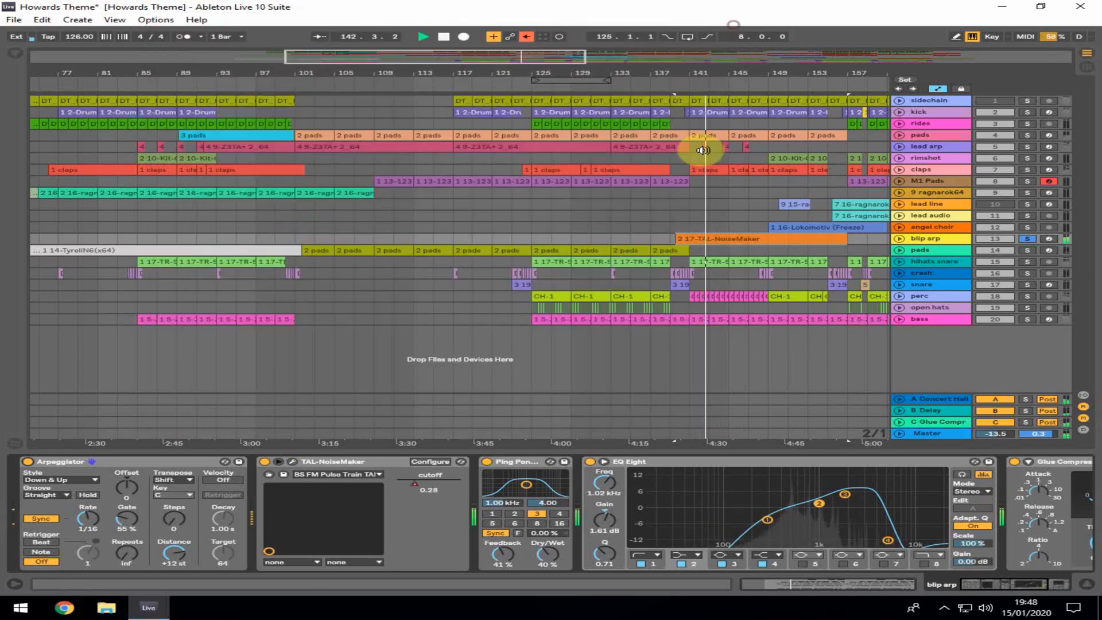
Select the pads track's clip and solo the pads, bass and kick tracks
{"action": "left_click", "coordinate": [764, 251]}
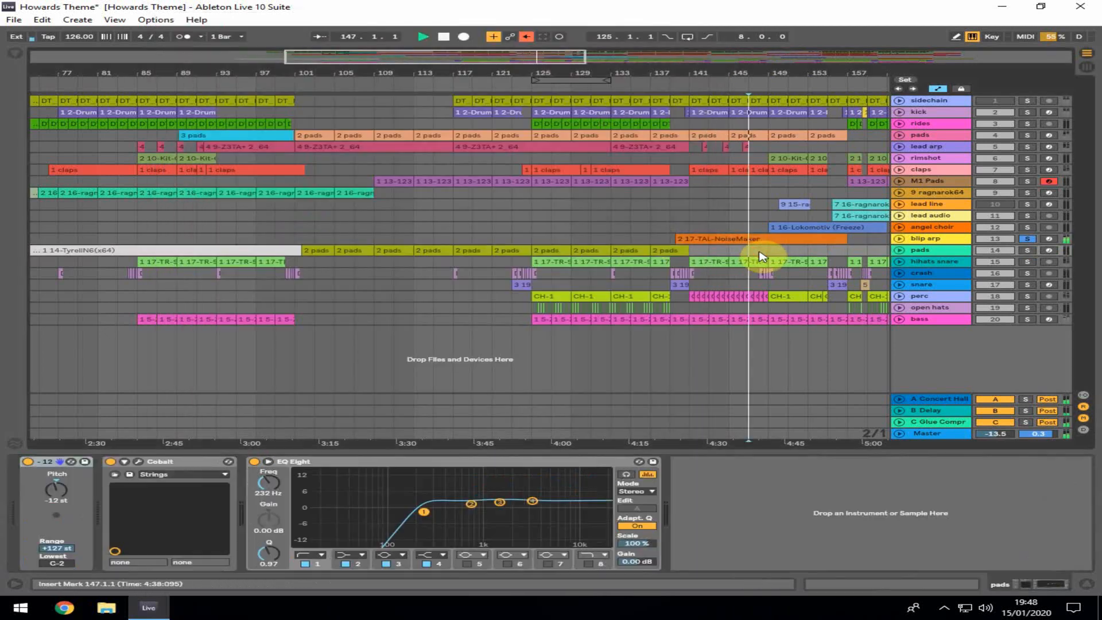
{"action": "left_click", "coordinate": [1029, 135]}
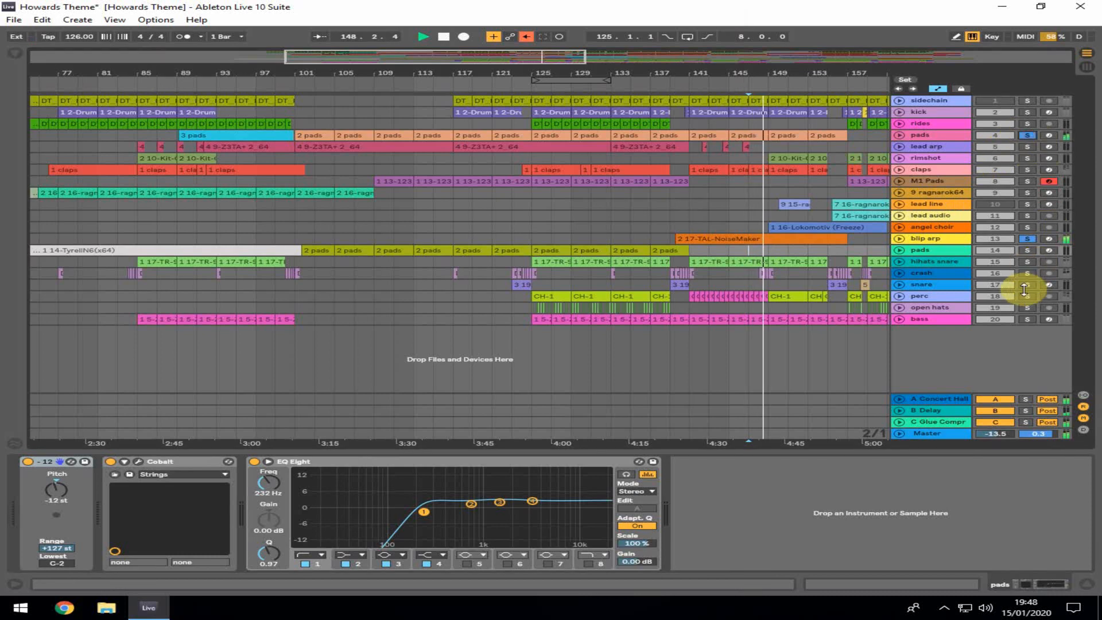
{"action": "left_click", "coordinate": [1029, 319]}
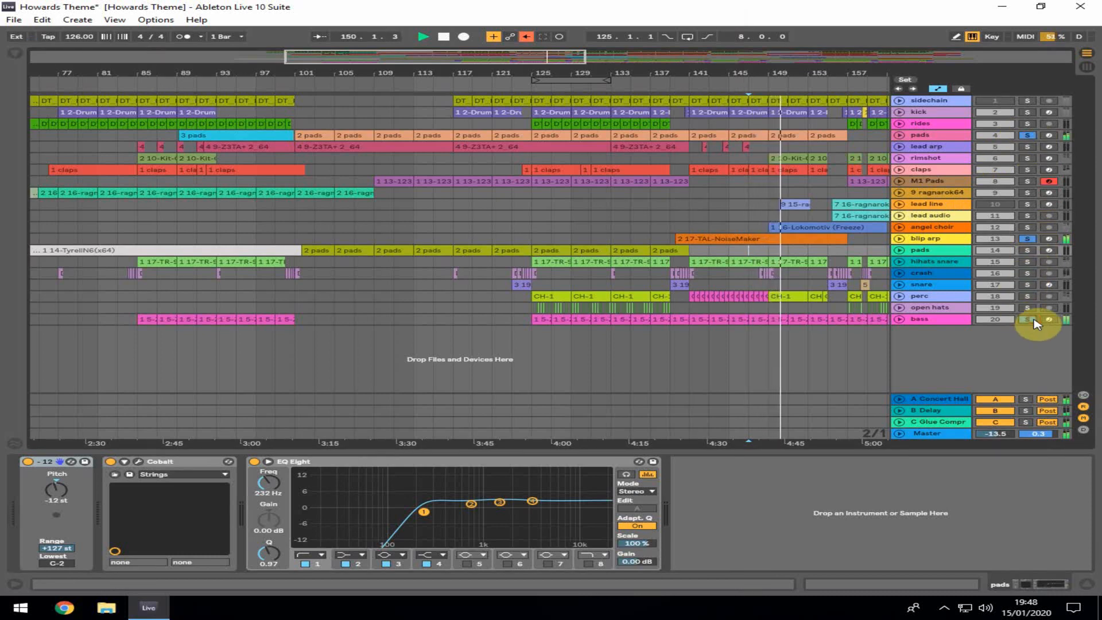
{"action": "left_click", "coordinate": [1027, 113]}
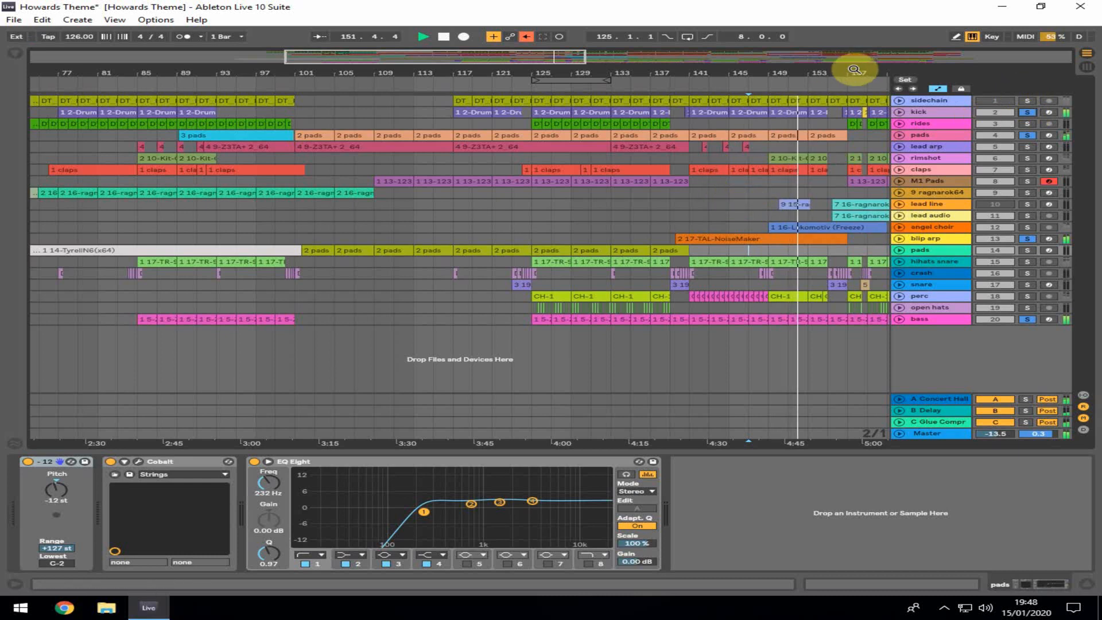
Scroll the arrangement earlier and play from bar 65
{"action": "left_click_drag", "start_coordinate": [855, 69], "coordinate": [767, 69]}
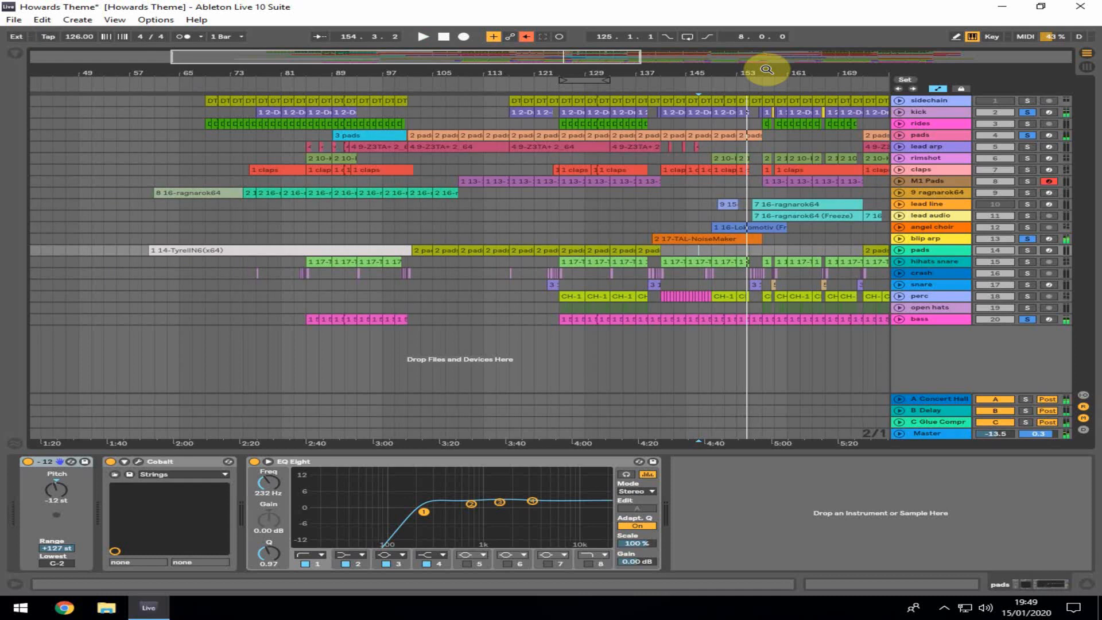
{"action": "left_click", "coordinate": [180, 205]}
{"action": "key", "text": "space"}
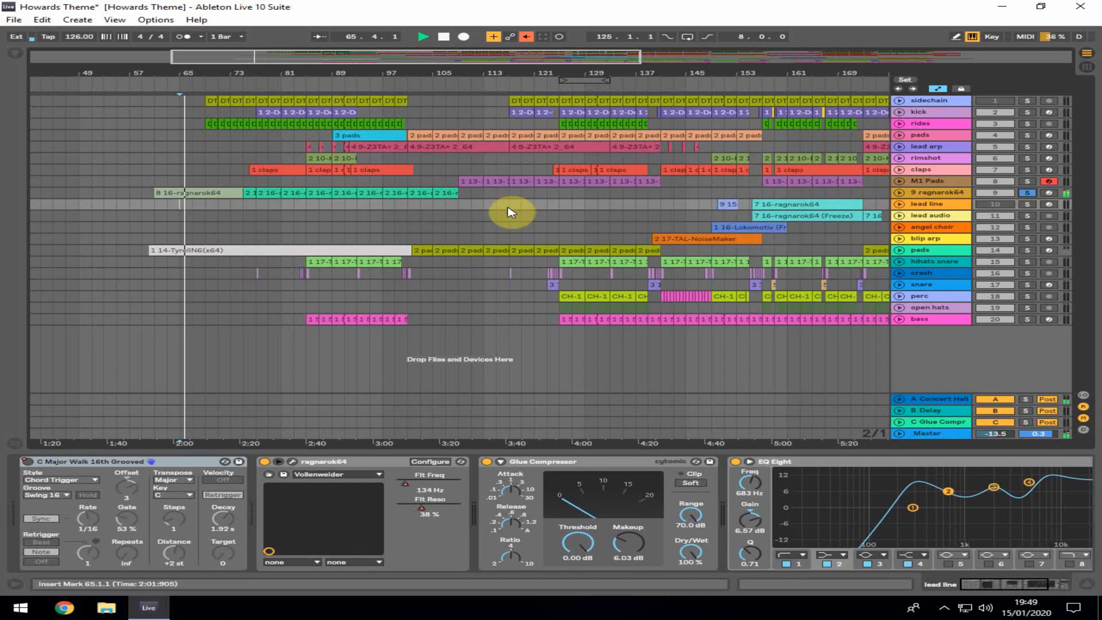
Open the ragnarok64 synth window on the 9 ragnarok64 track, close it, and view the 16-ragnarok64 clip's notes
{"action": "left_click", "coordinate": [183, 191]}
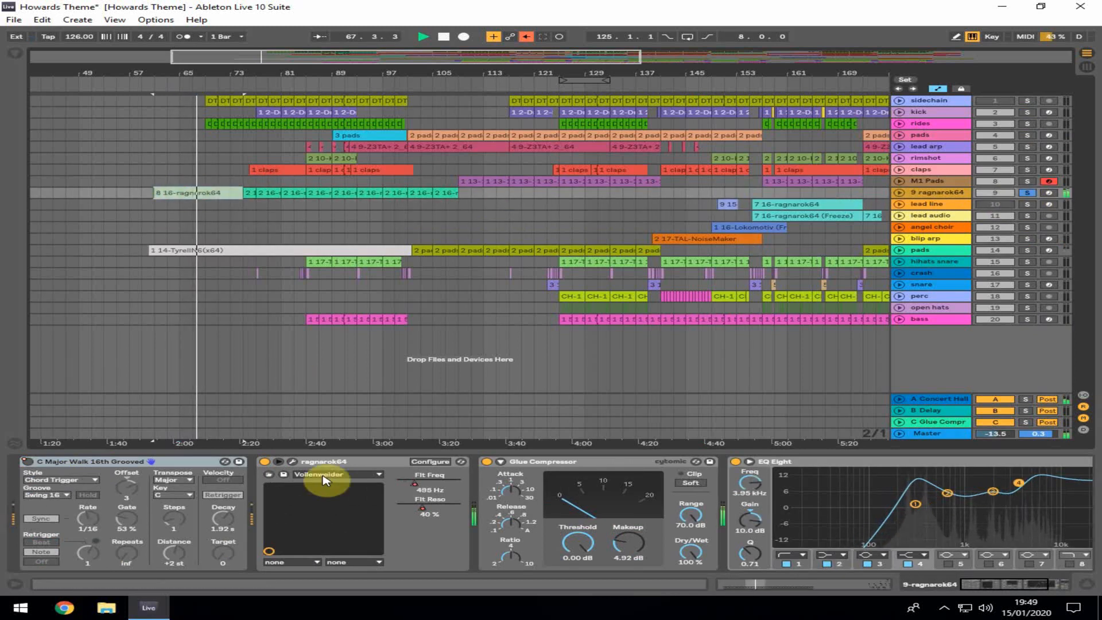
{"action": "left_click", "coordinate": [292, 461]}
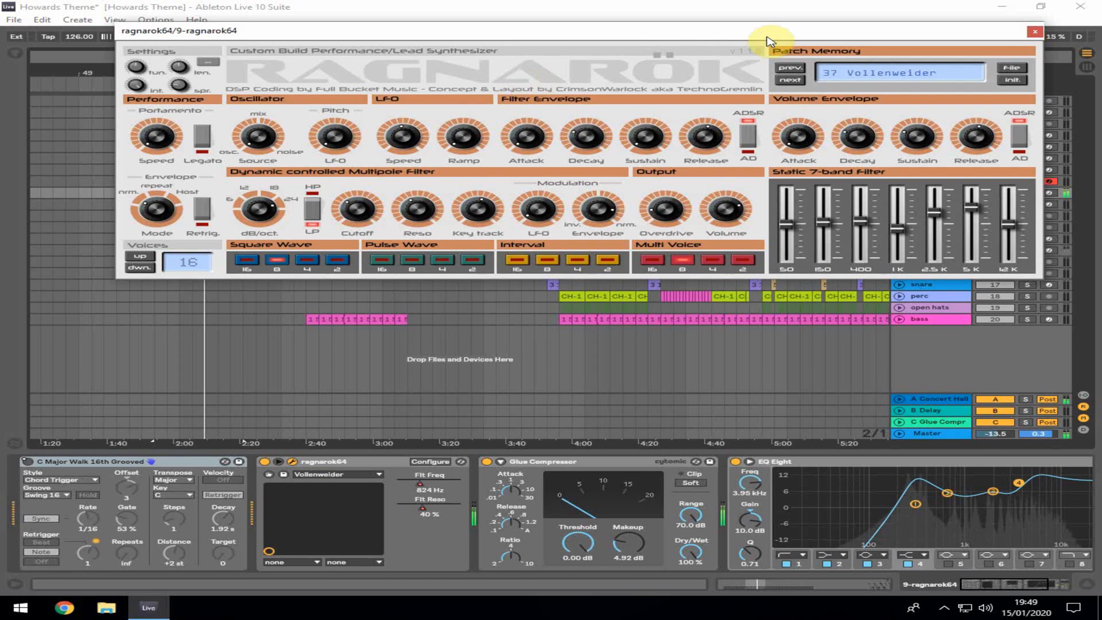
{"action": "left_click", "coordinate": [1036, 32]}
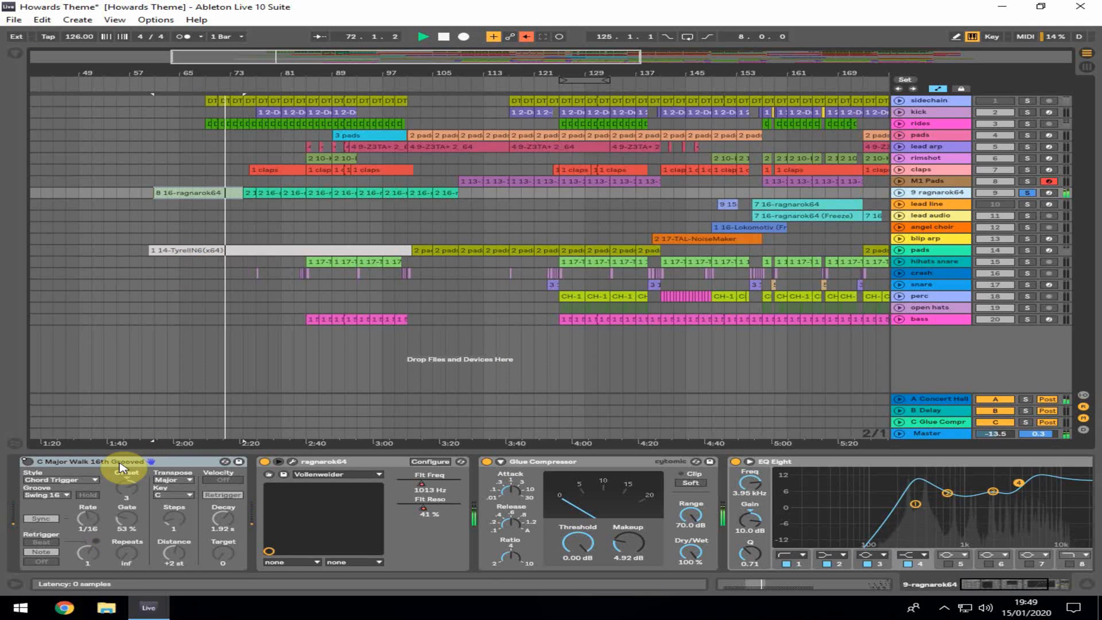
{"action": "double_click", "coordinate": [259, 191]}
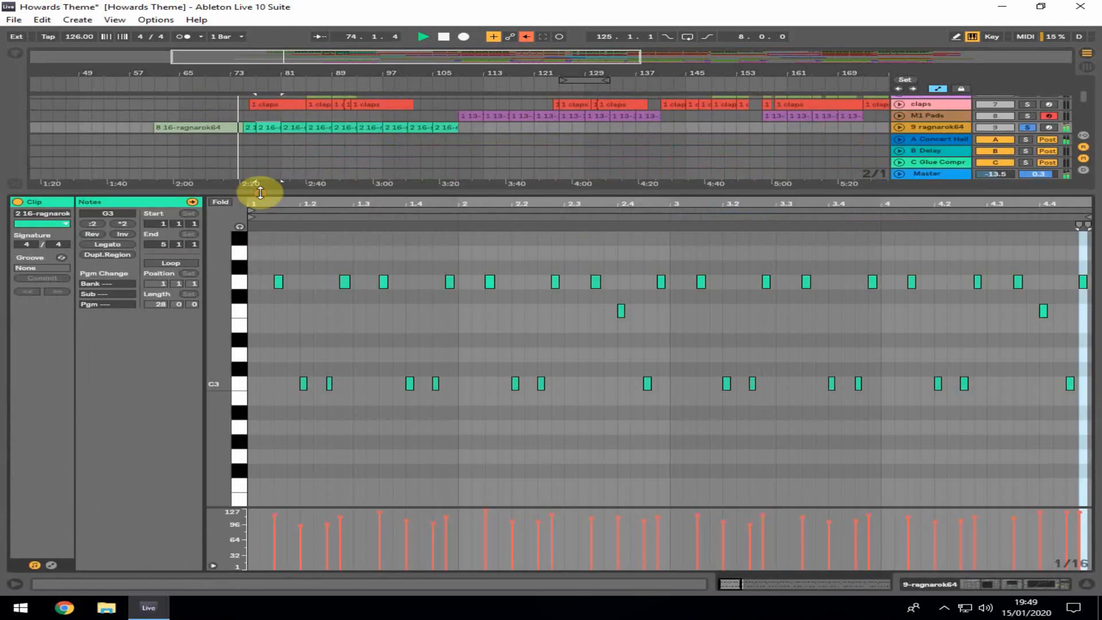
{"action": "left_click", "coordinate": [1088, 586]}
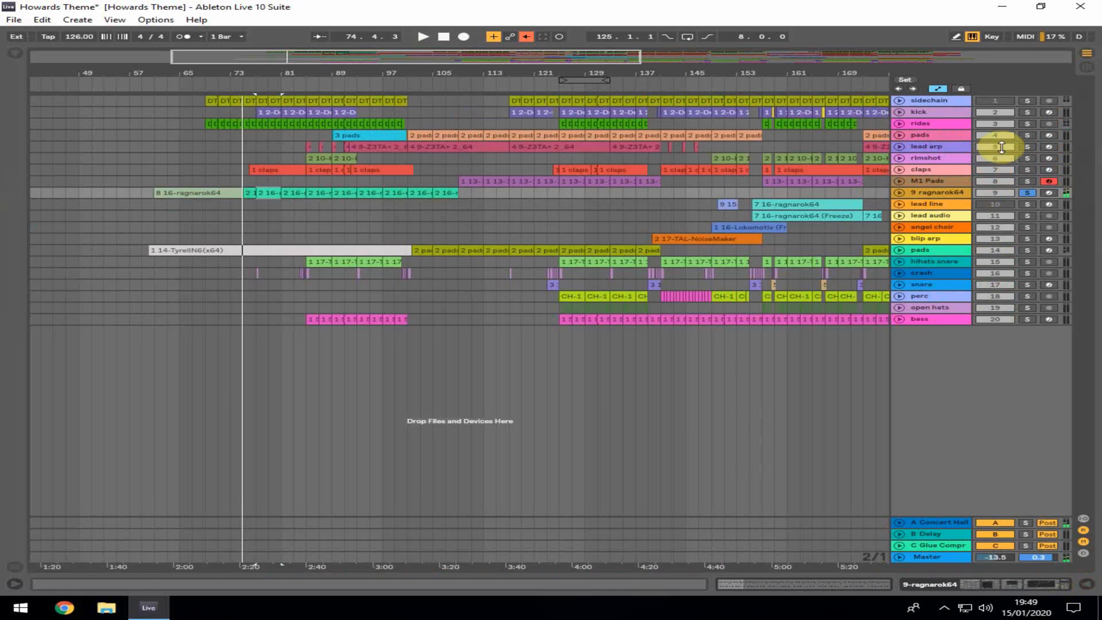
Solo the 9 ragnarok64 and pads tracks and resume playback
{"action": "left_click", "coordinate": [1050, 194]}
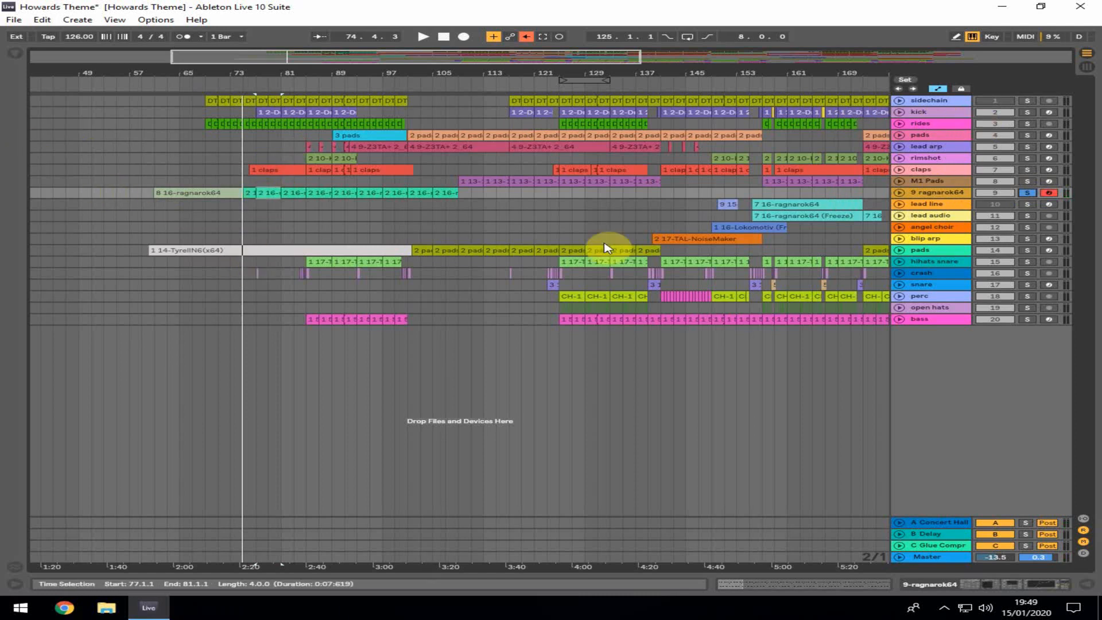
{"action": "left_click", "coordinate": [1028, 250]}
{"action": "key", "text": "space"}
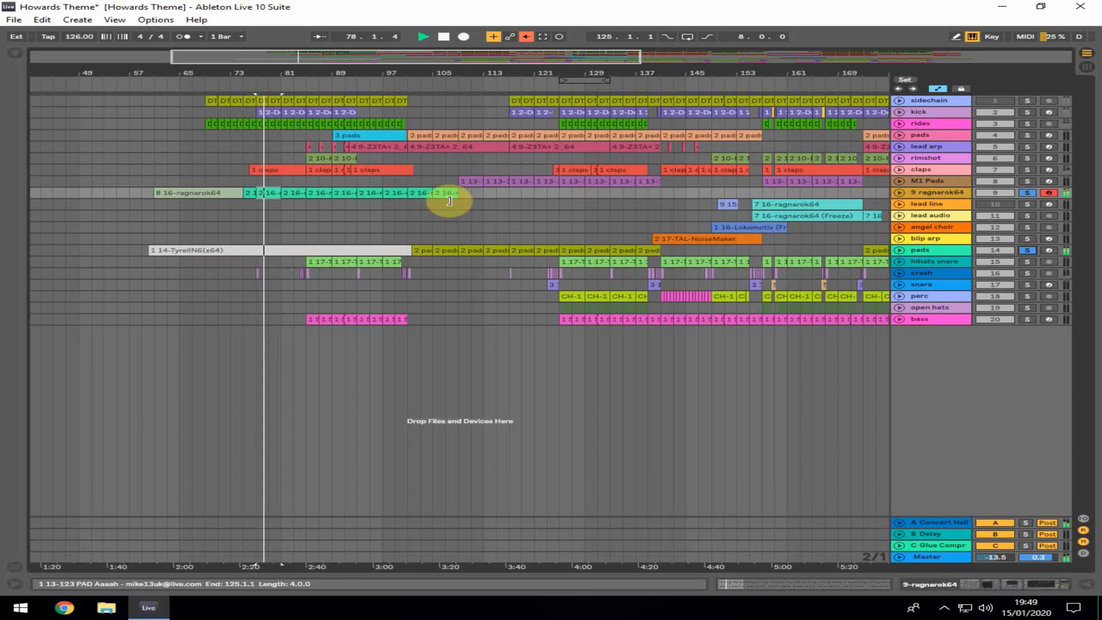
Unfold the pads and 9 ragnarok64 tracks to show their Mixer Track Volume automation
{"action": "left_click", "coordinate": [900, 251]}
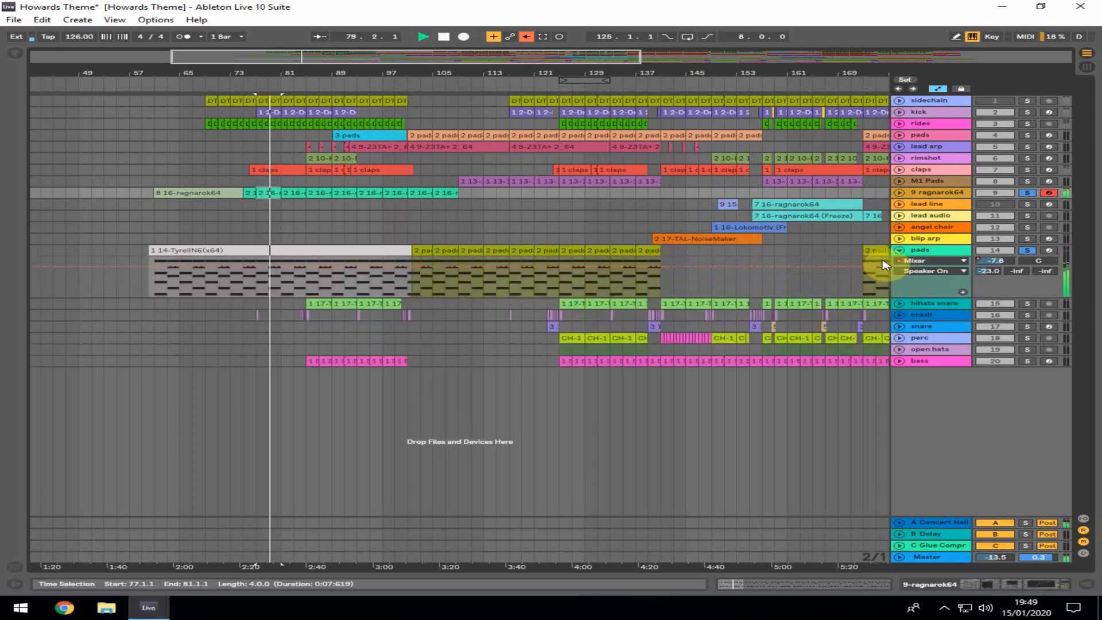
{"action": "left_click", "coordinate": [925, 272]}
{"action": "left_click", "coordinate": [925, 300]}
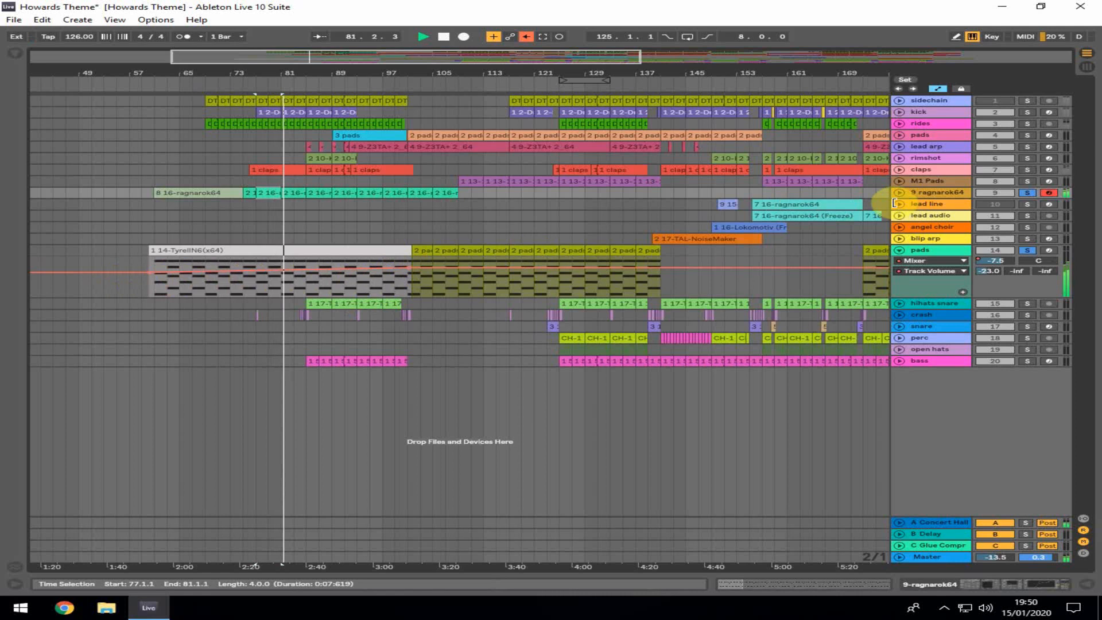
{"action": "left_click", "coordinate": [900, 193]}
{"action": "left_click", "coordinate": [932, 203]}
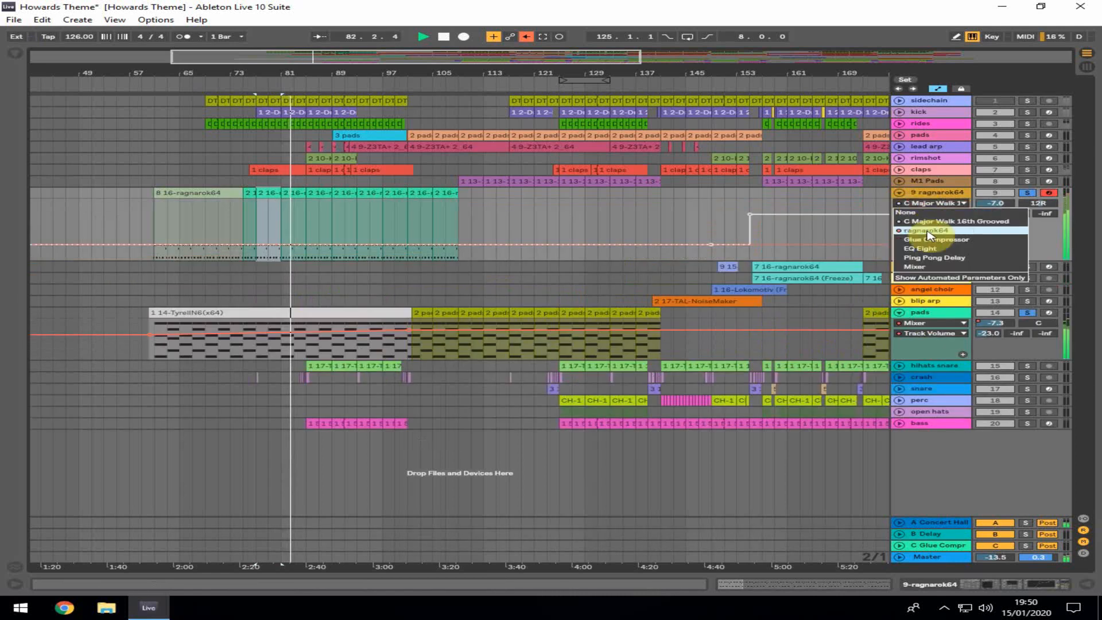
{"action": "left_click", "coordinate": [934, 267]}
{"action": "left_click", "coordinate": [930, 216]}
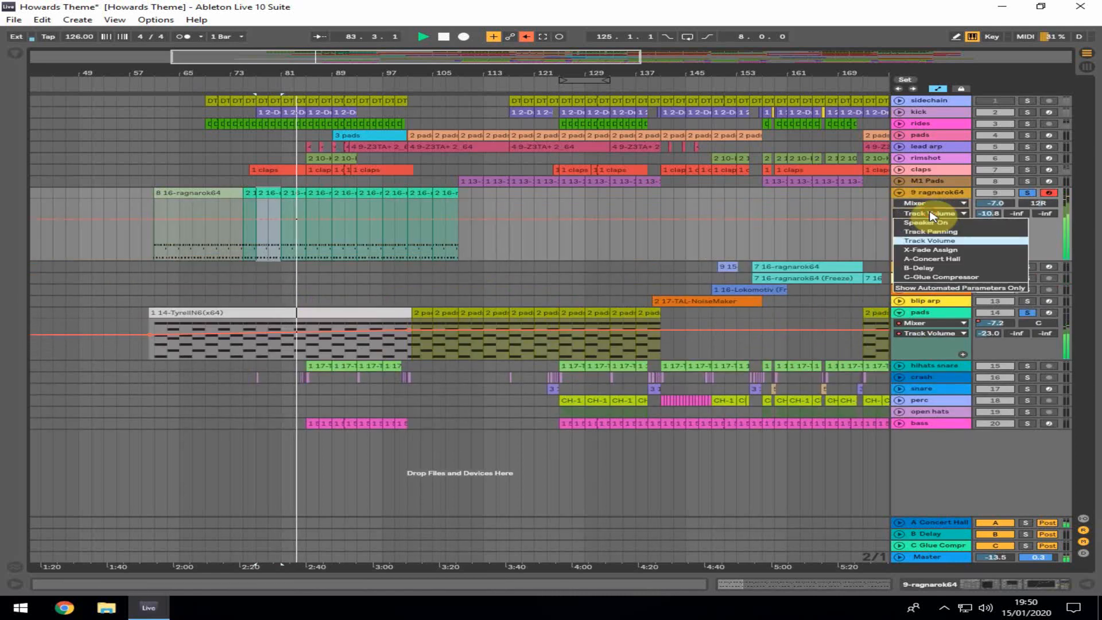
{"action": "left_click", "coordinate": [931, 215]}
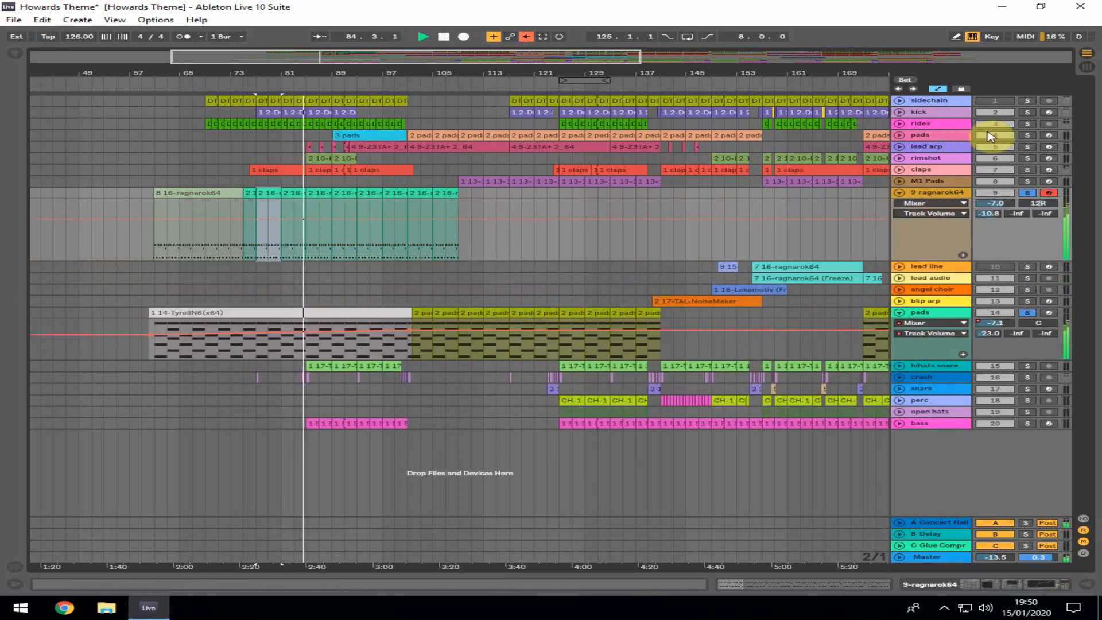
Solo the kick track and toggle solo on the lead arp track during playback
{"action": "left_click", "coordinate": [1026, 113]}
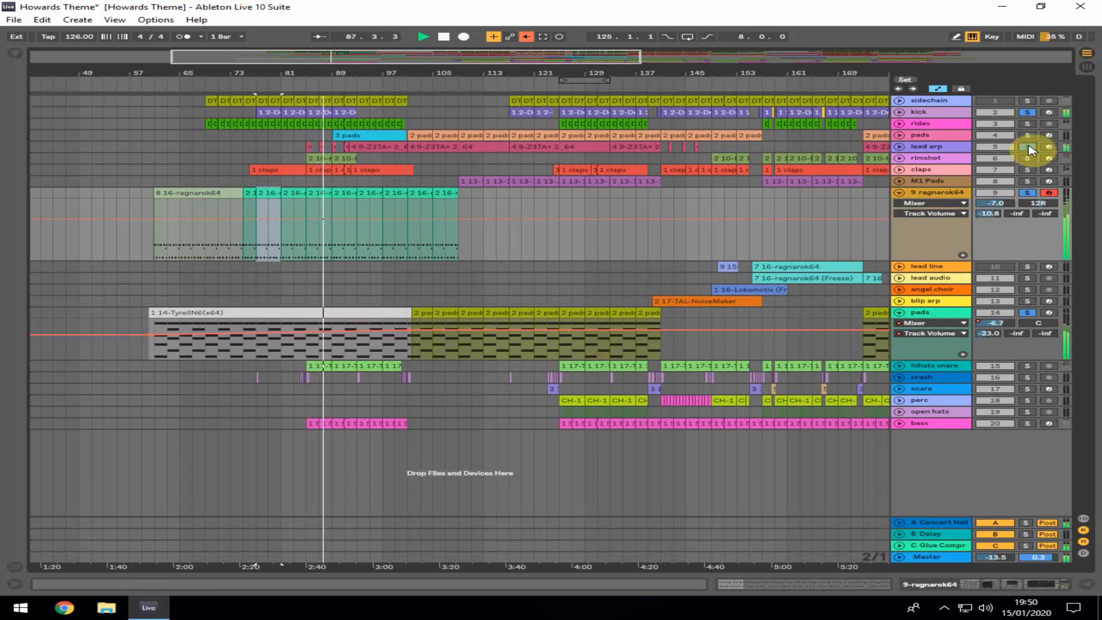
{"action": "left_click", "coordinate": [1029, 147]}
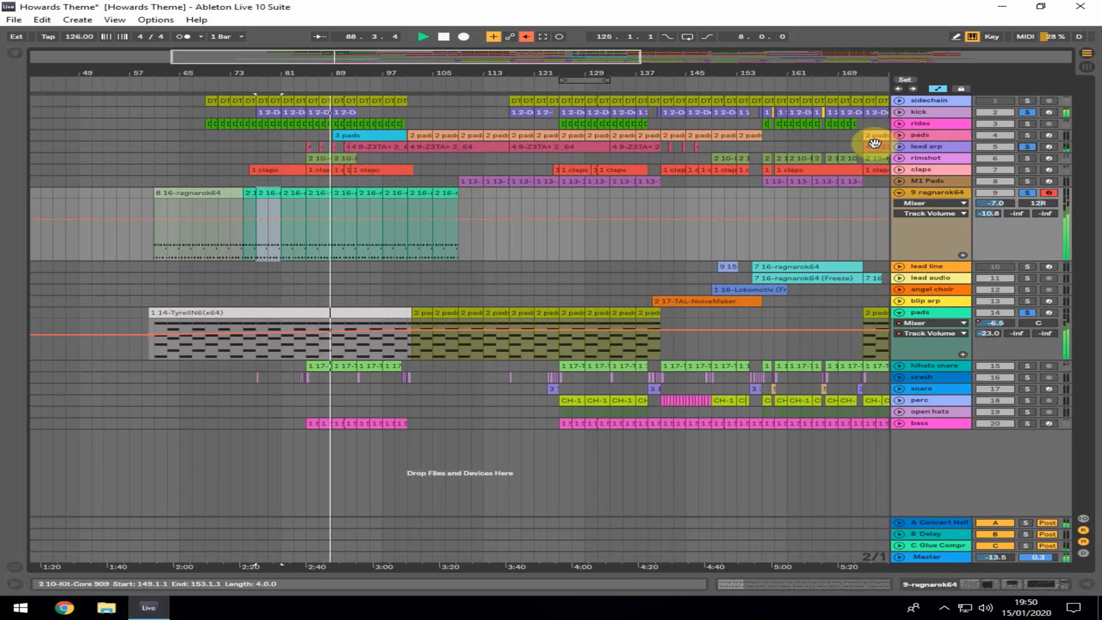
{"action": "left_click", "coordinate": [1028, 148]}
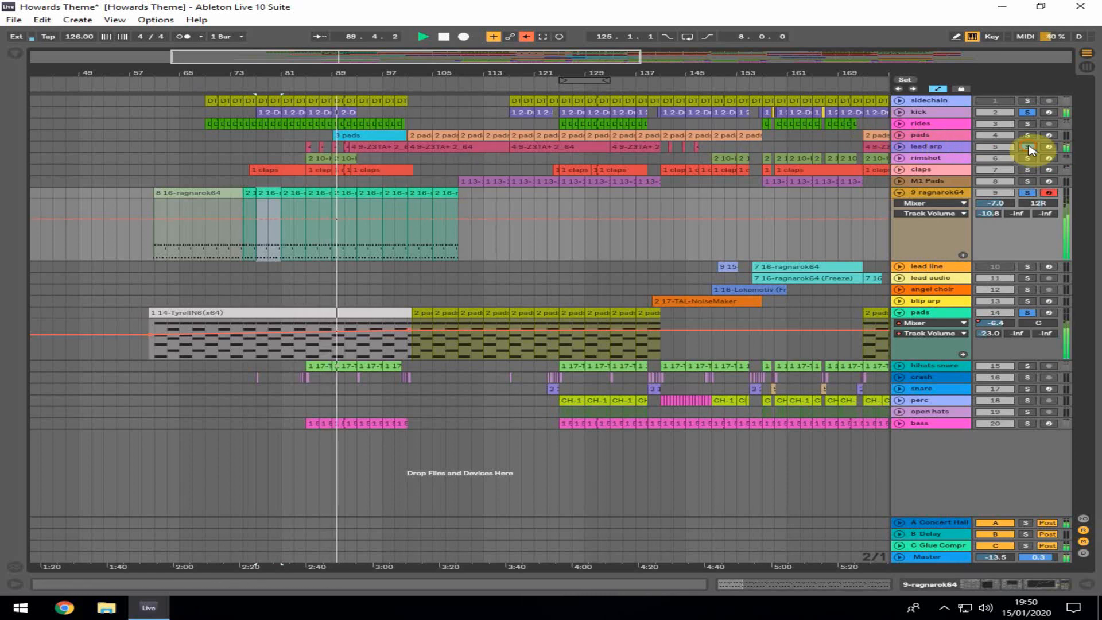
{"action": "left_click", "coordinate": [1028, 148]}
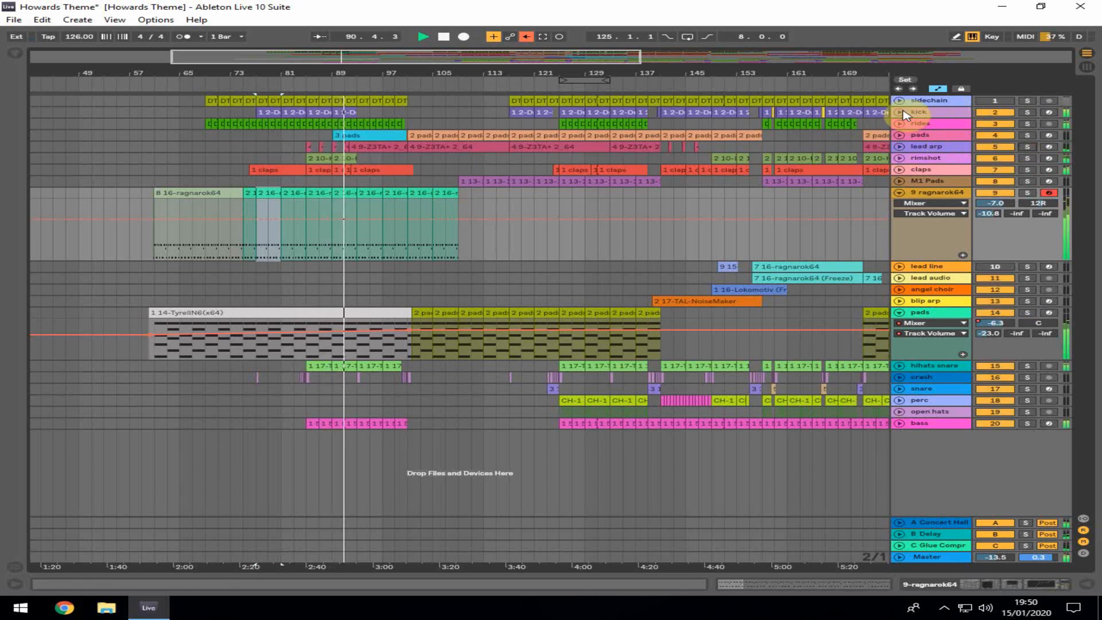
Fold the 9 ragnarok64 and pads tracks and move playback to bar 101
{"action": "left_click", "coordinate": [899, 192]}
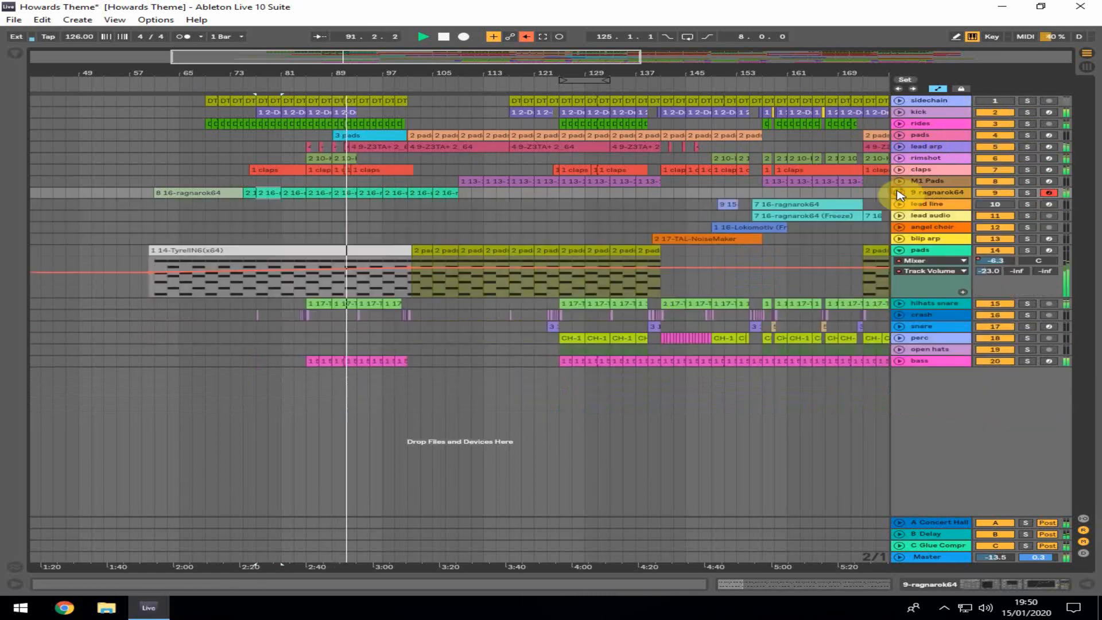
{"action": "left_click", "coordinate": [899, 251]}
{"action": "left_click", "coordinate": [411, 218]}
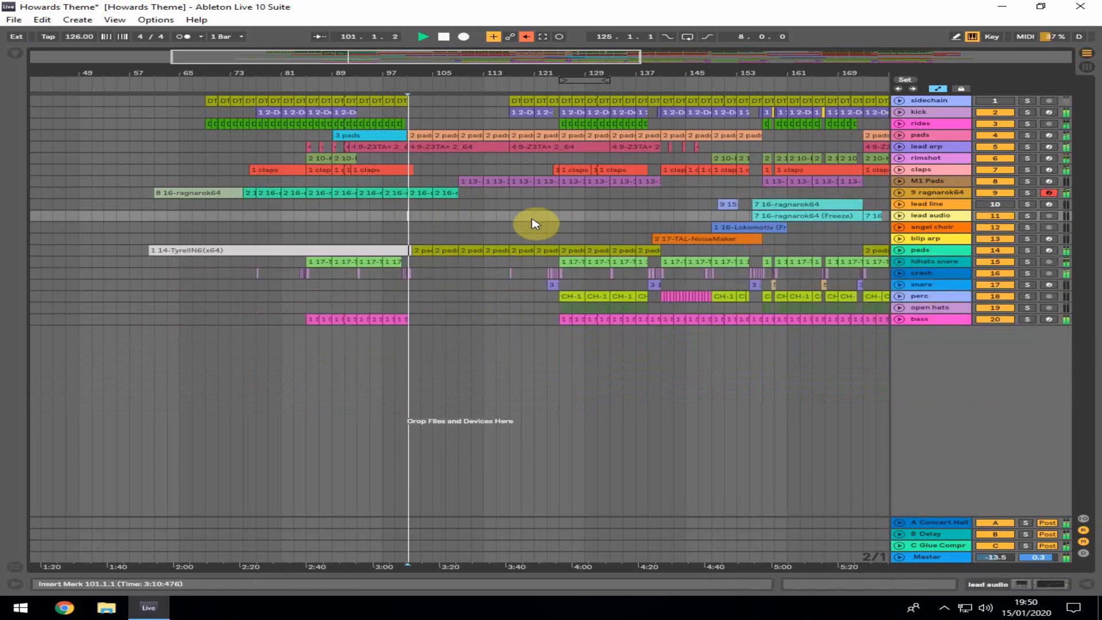
Move playback to bar 125, select the angel choir Lokomotiv clip, solo the angel choir track and start playback
{"action": "left_click", "coordinate": [560, 205]}
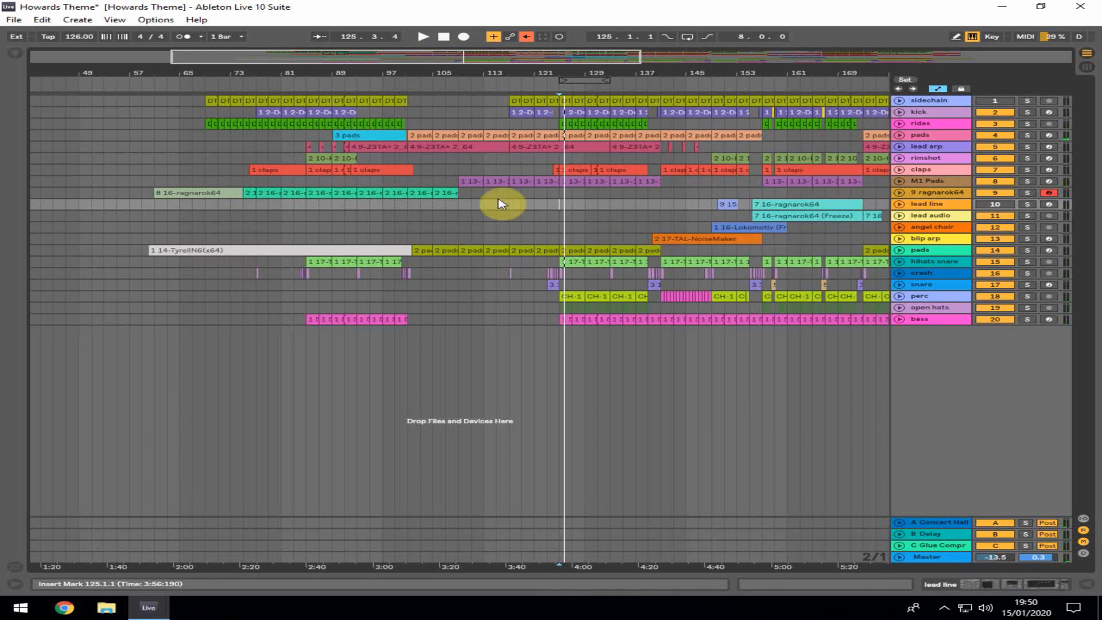
{"action": "left_click", "coordinate": [687, 241]}
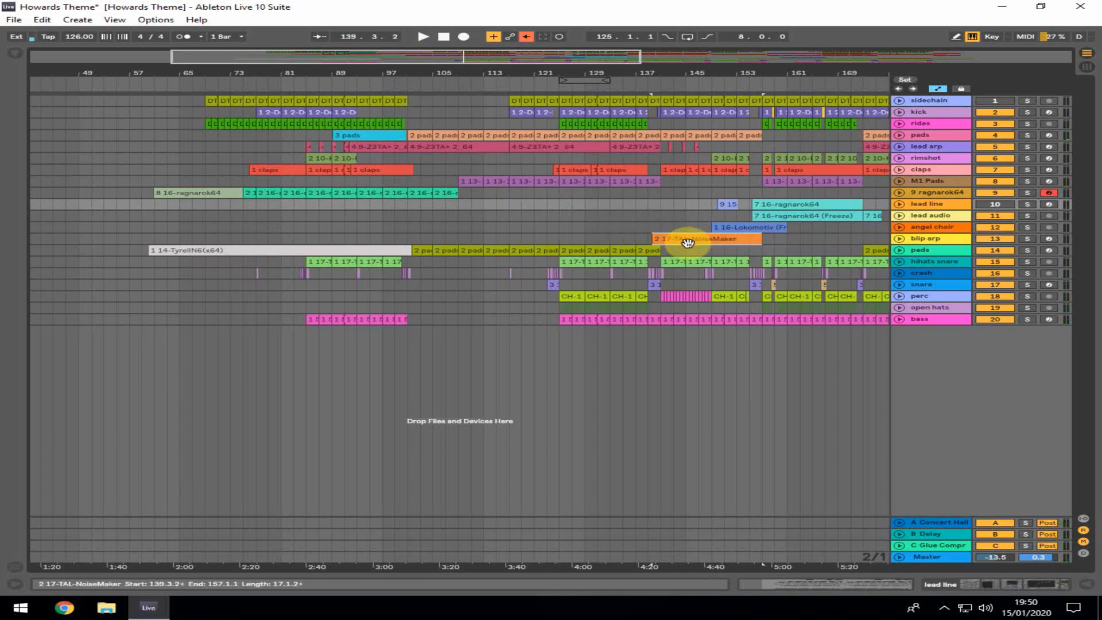
{"action": "left_click", "coordinate": [738, 228]}
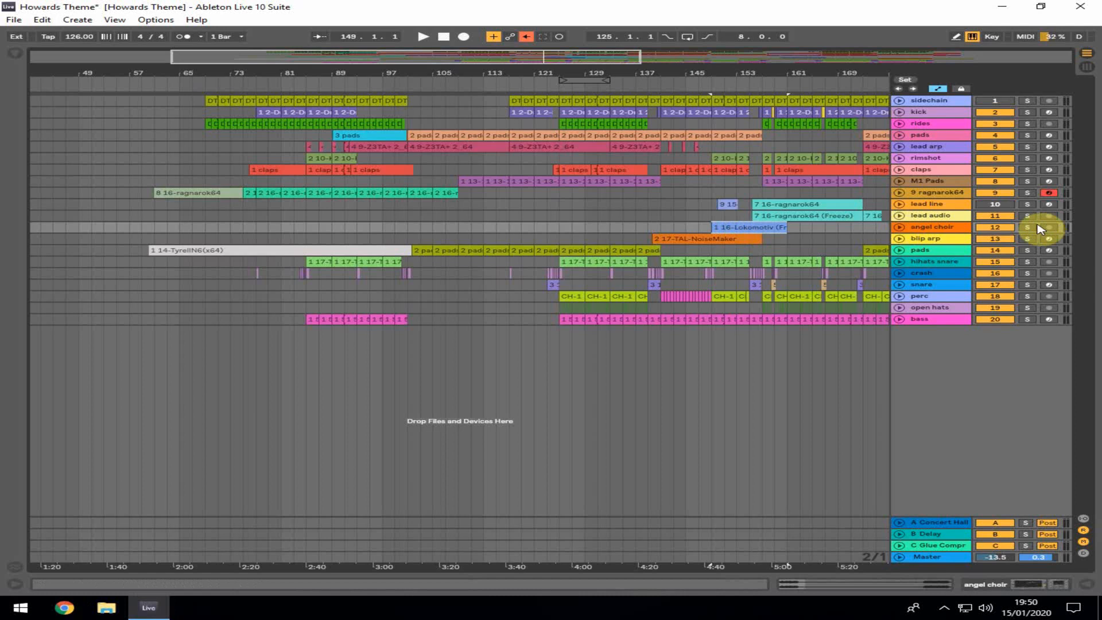
{"action": "left_click", "coordinate": [1028, 227]}
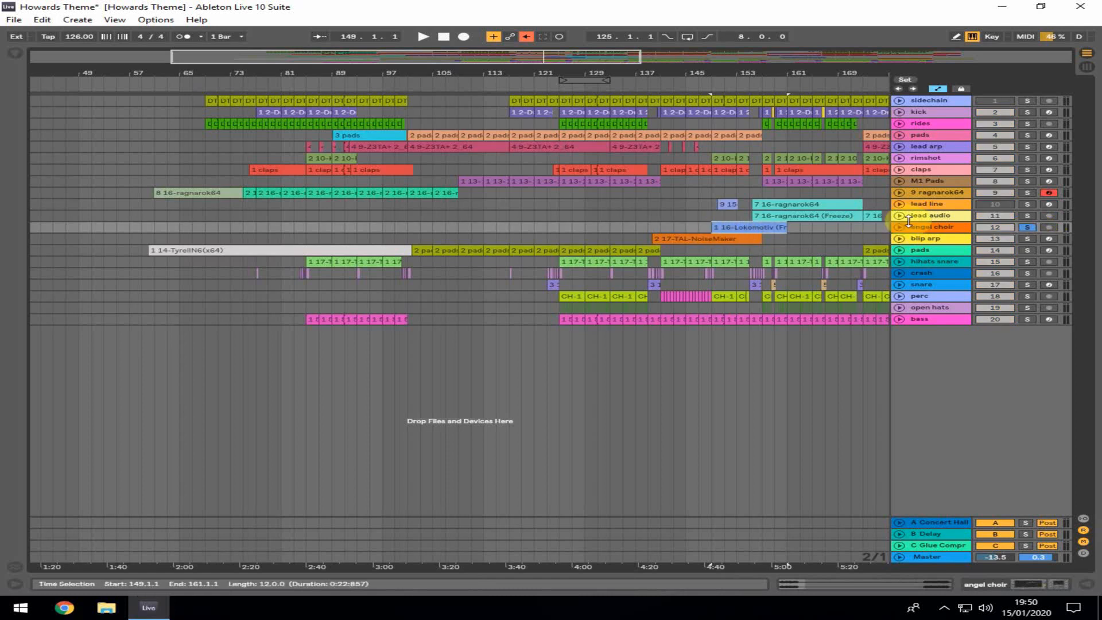
{"action": "key", "text": "space"}
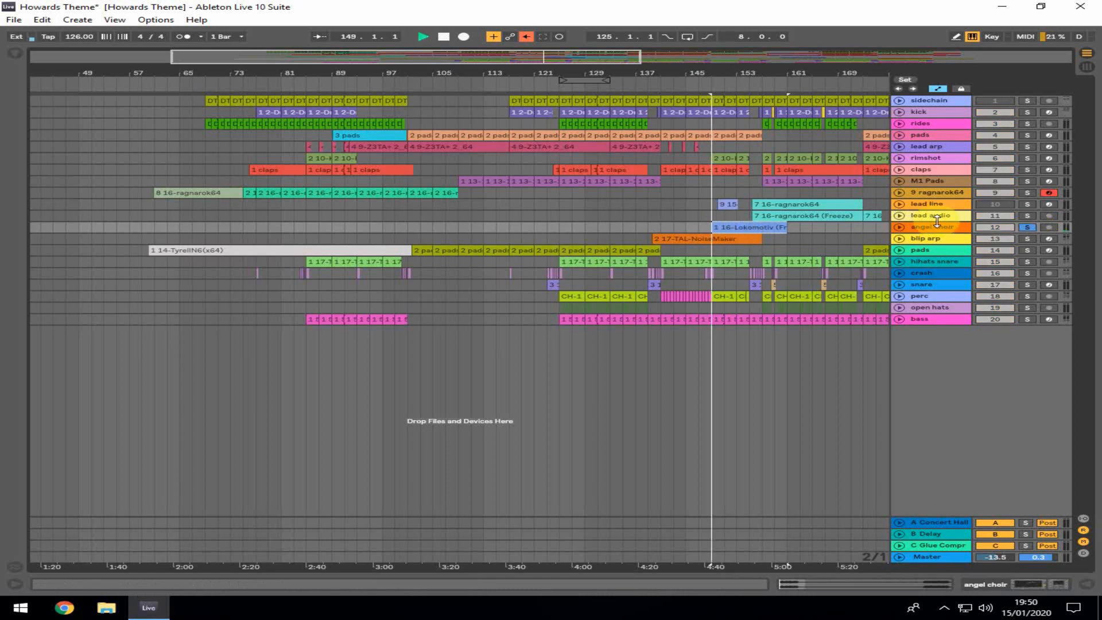
Unfold the angel choir track to show its Speaker On automation and select its Lokomotiv clip
{"action": "left_click", "coordinate": [899, 230]}
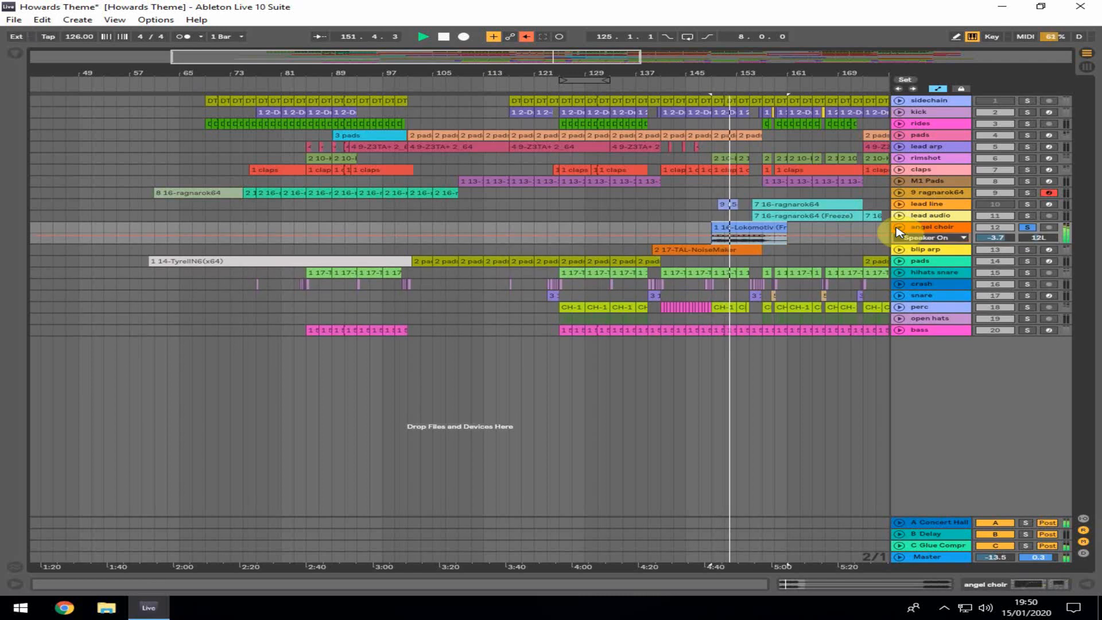
{"action": "left_click", "coordinate": [772, 229]}
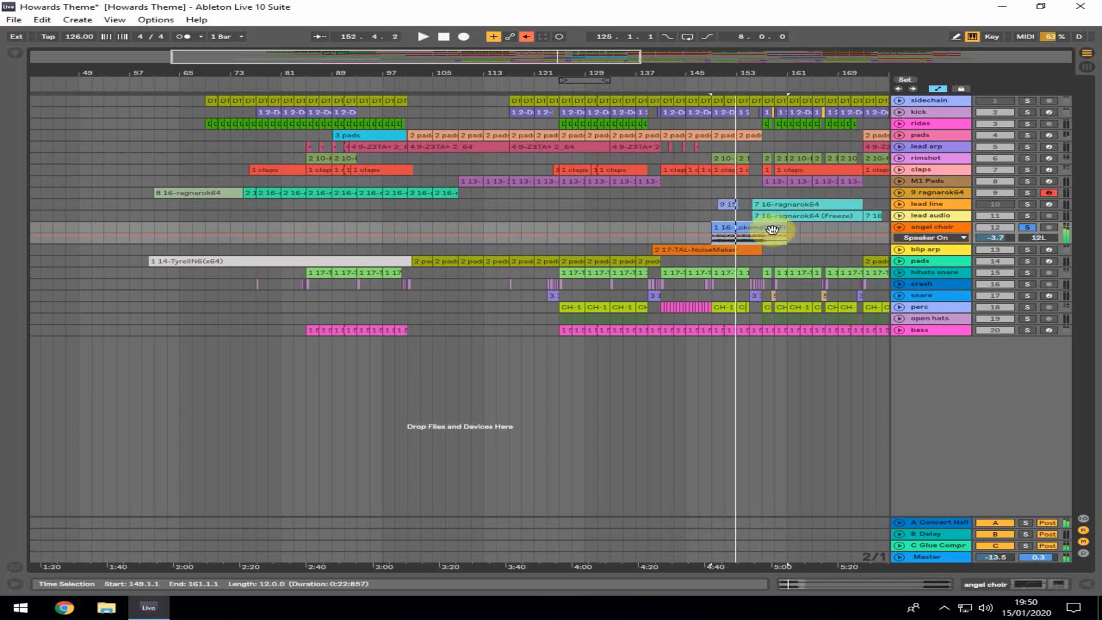
Insert the Lokomotiv plug-in on a new track, load its AngelChoir preset and close the plug-in window
{"action": "left_click", "coordinate": [14, 54]}
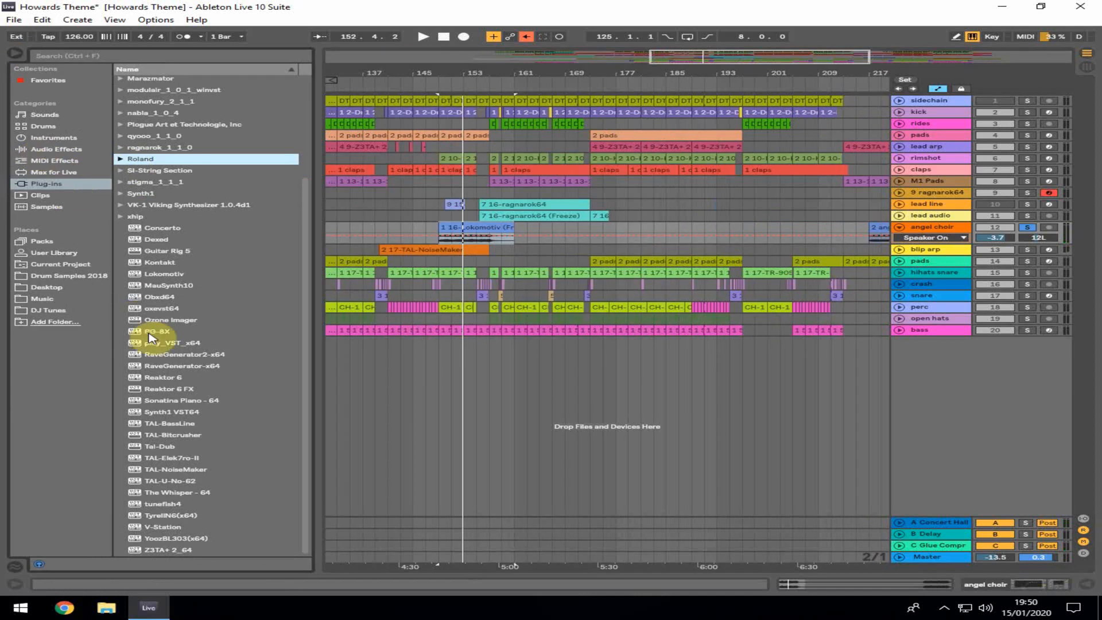
{"action": "left_click_drag", "start_coordinate": [172, 274], "coordinate": [552, 395]}
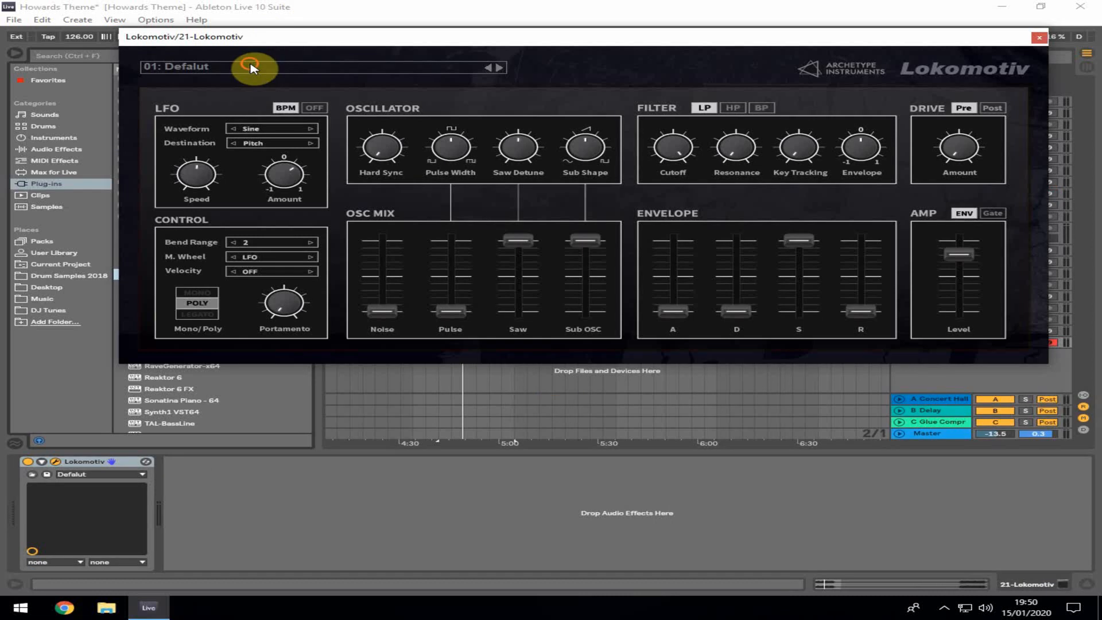
{"action": "left_click", "coordinate": [251, 68]}
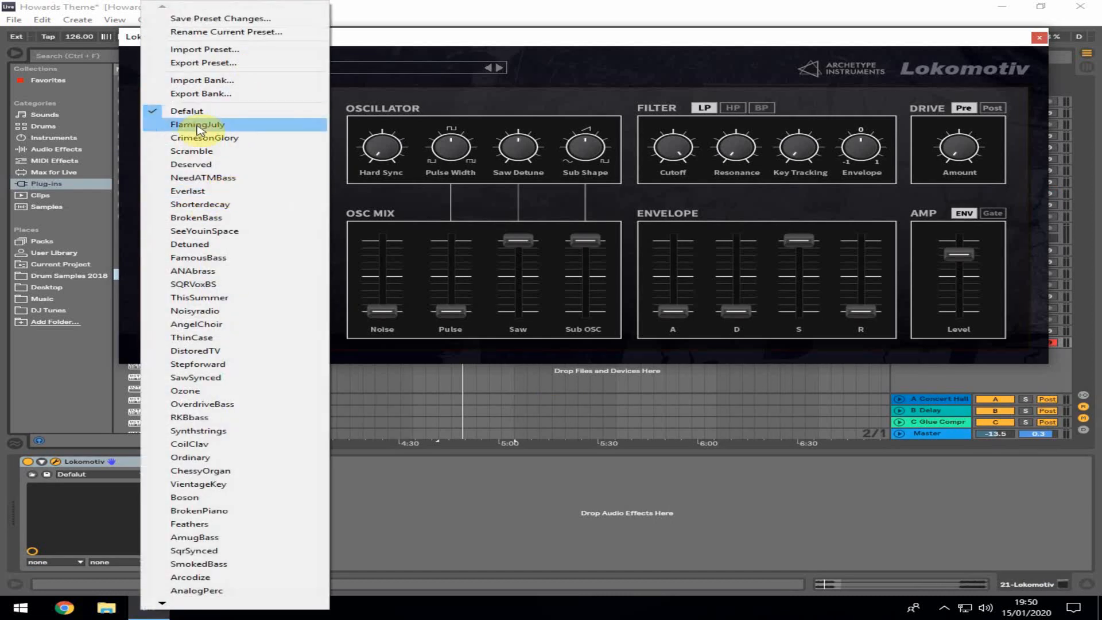
{"action": "left_click", "coordinate": [227, 322]}
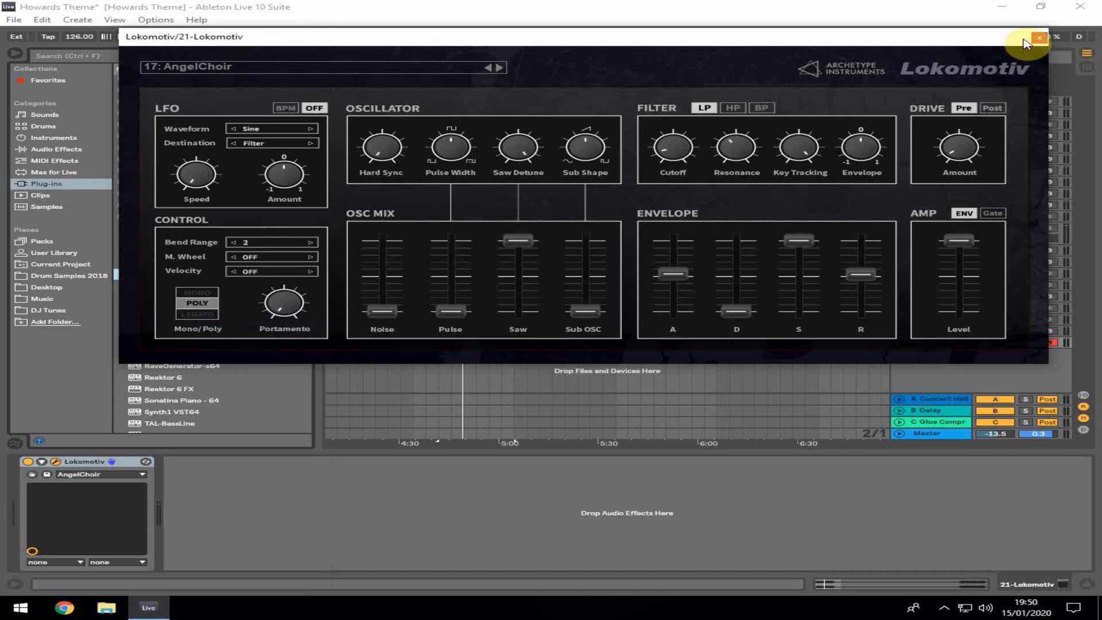
{"action": "left_click", "coordinate": [1037, 37]}
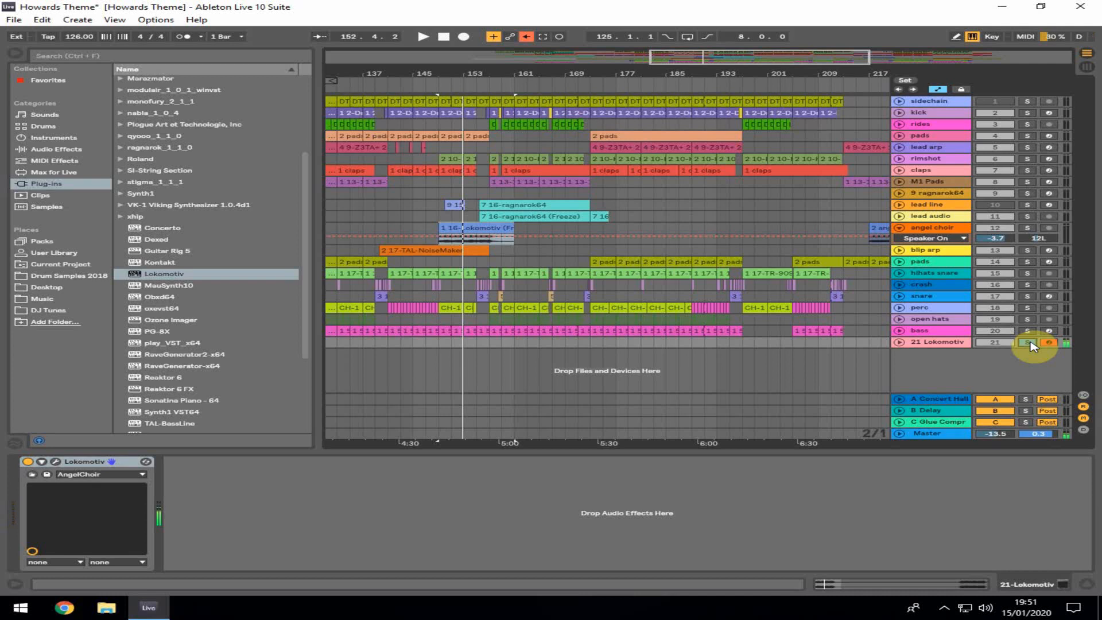
Delete the new 21 Lokomotiv track
{"action": "right_click", "coordinate": [942, 342]}
{"action": "left_click", "coordinate": [807, 379]}
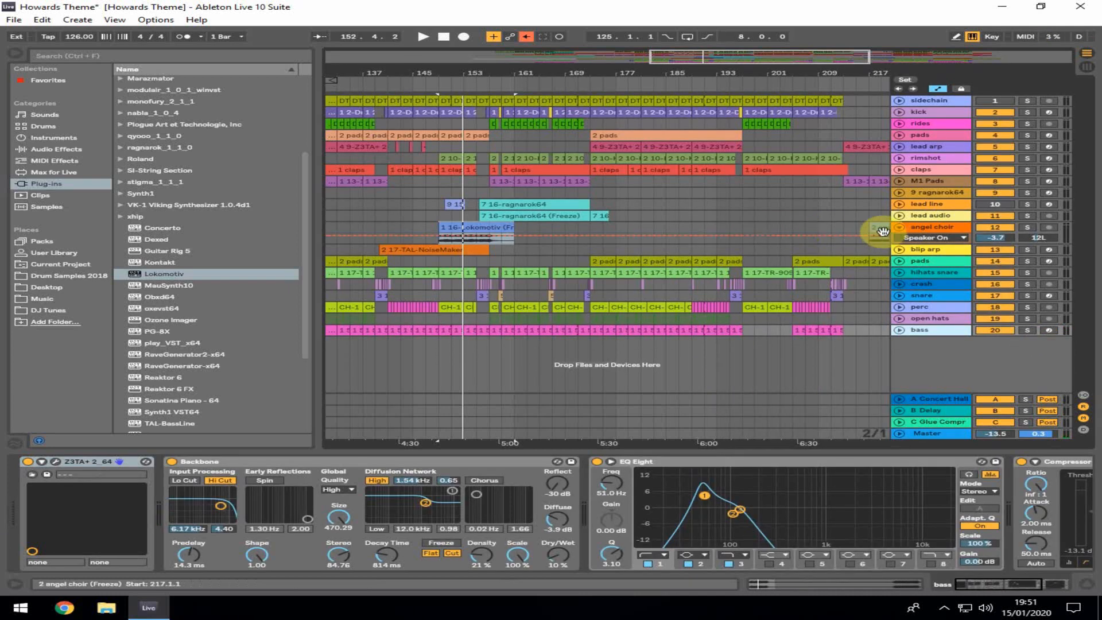
Fold the angel choir track, resume playback and unsolo the angel choir track
{"action": "left_click", "coordinate": [899, 229]}
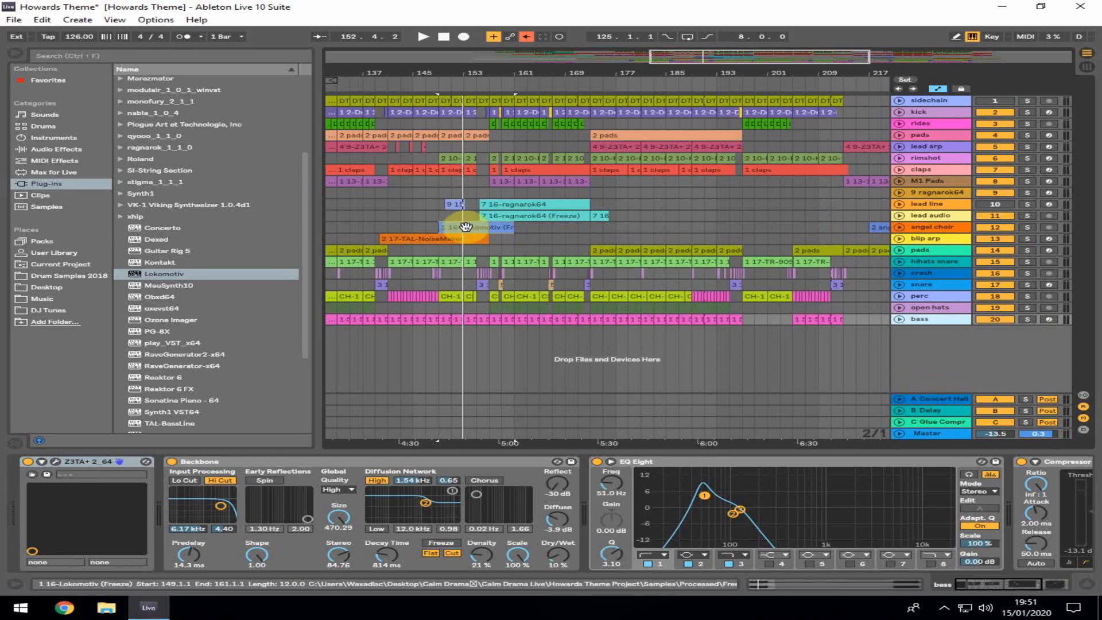
{"action": "key", "text": "space"}
{"action": "left_click", "coordinate": [1026, 228]}
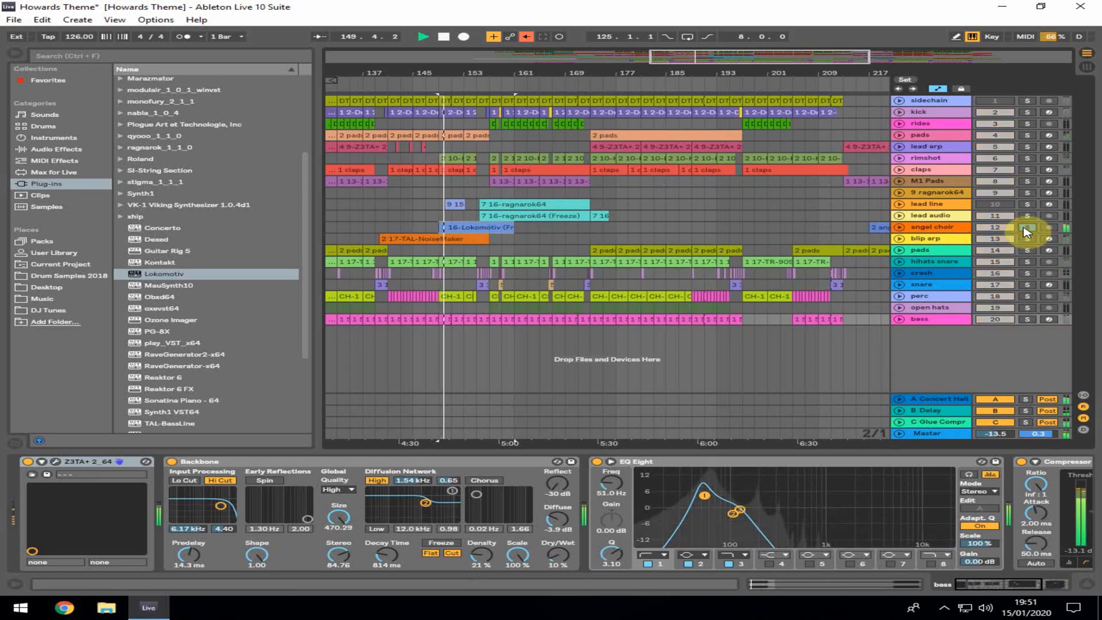
Toggle solo on the blip arp, pads and kick tracks during playback
{"action": "left_click", "coordinate": [1027, 241], "text": "ctrl"}
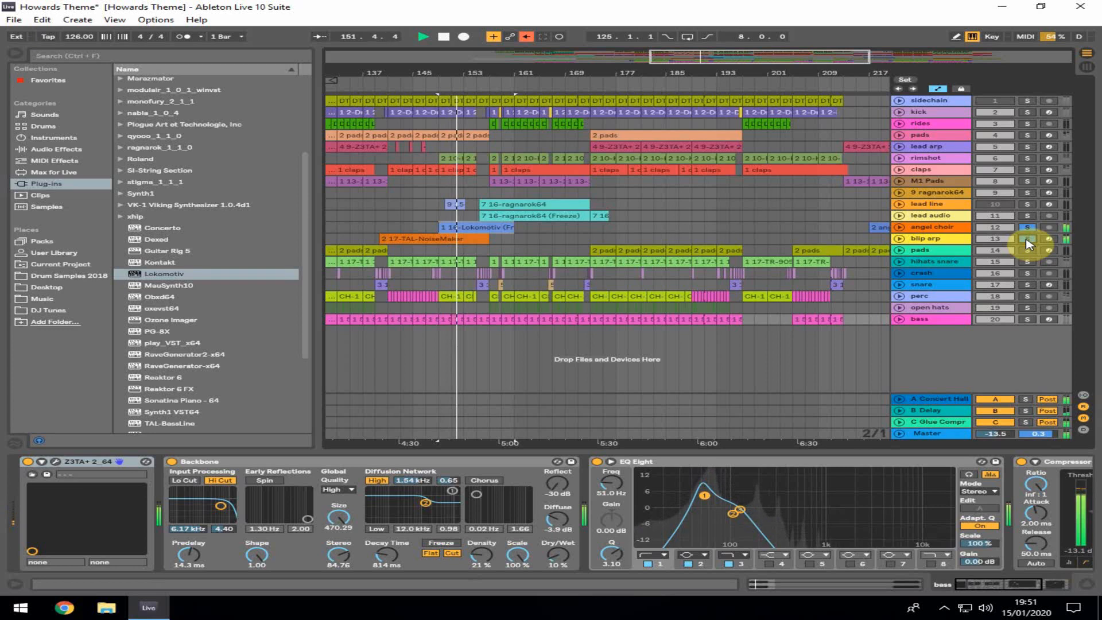
{"action": "left_click", "coordinate": [1028, 135], "text": "ctrl"}
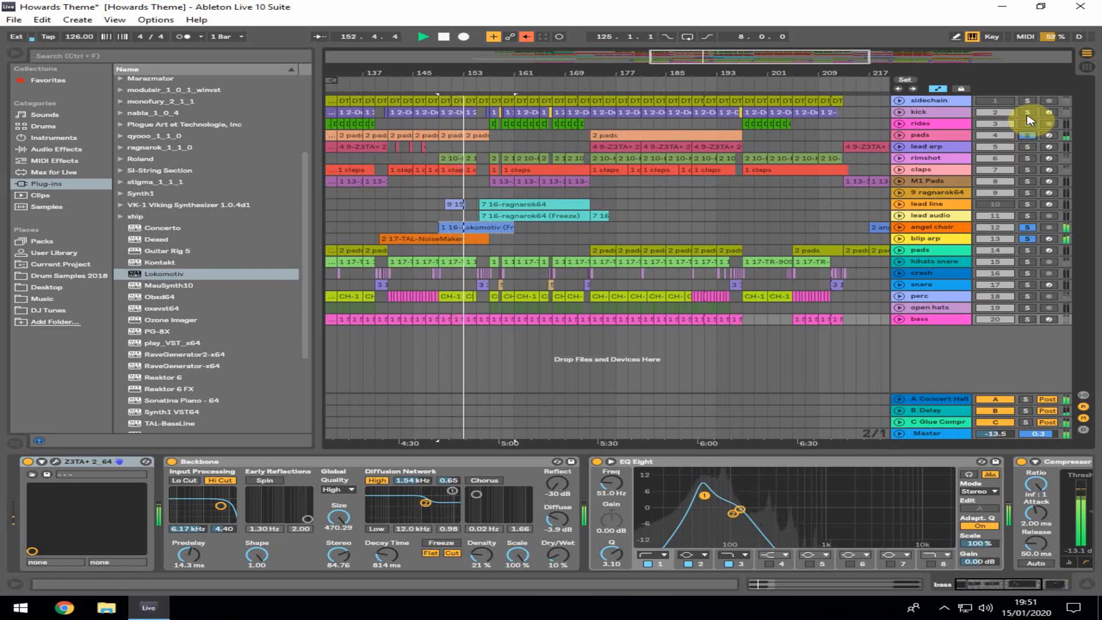
{"action": "left_click", "coordinate": [1028, 113], "text": "ctrl"}
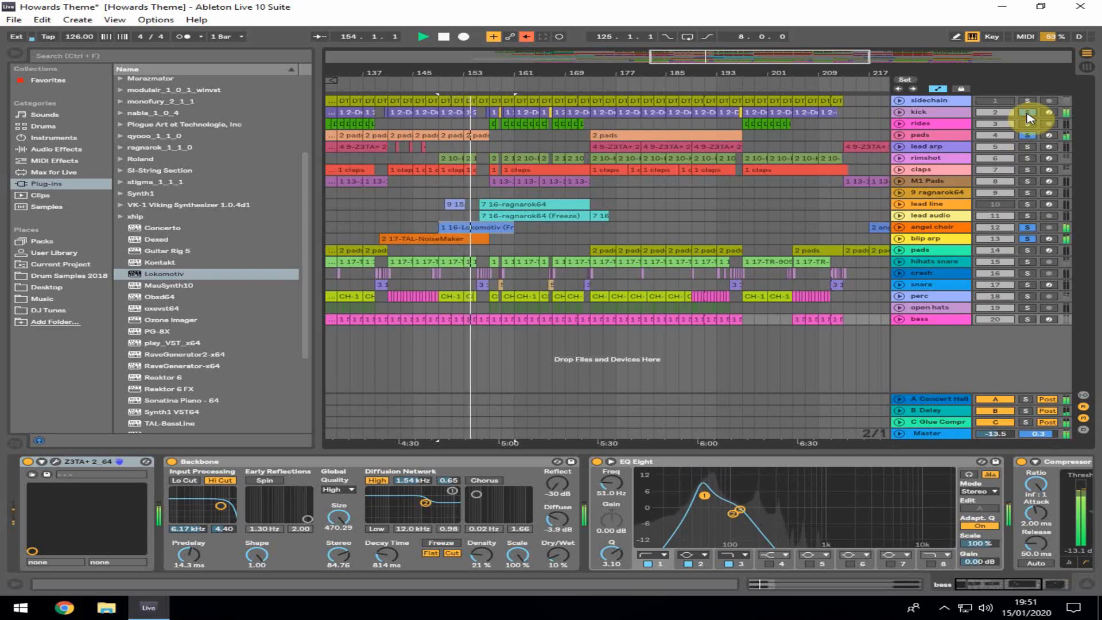
{"action": "left_click", "coordinate": [1028, 114]}
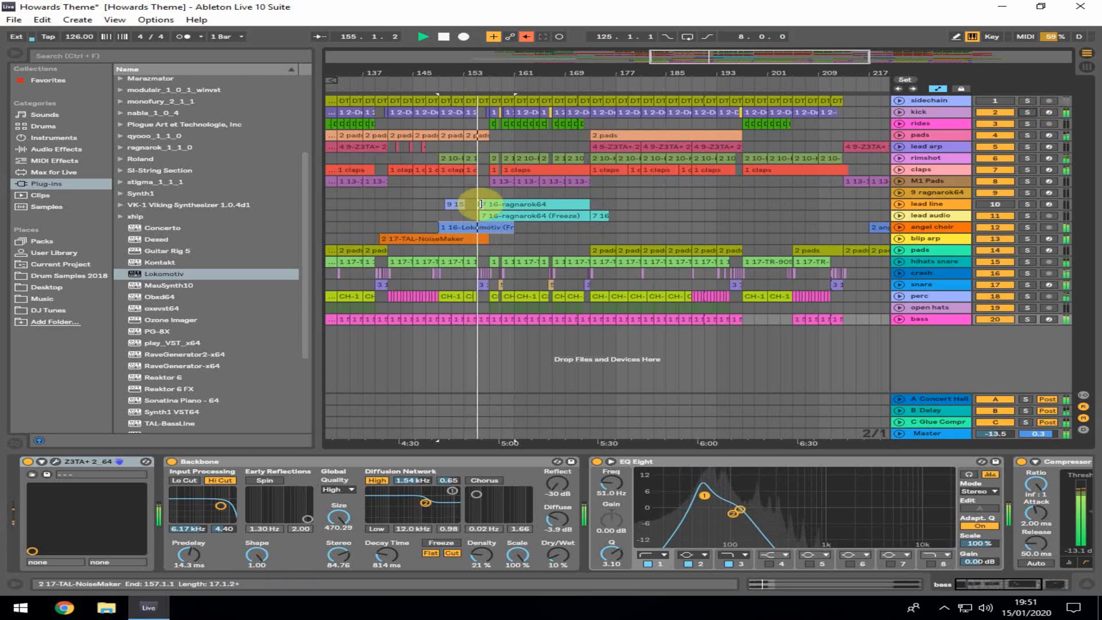
Zoom in around bar 157 and activate the lead line and lead audio tracks
{"action": "left_click_drag", "start_coordinate": [508, 72], "coordinate": [508, 123]}
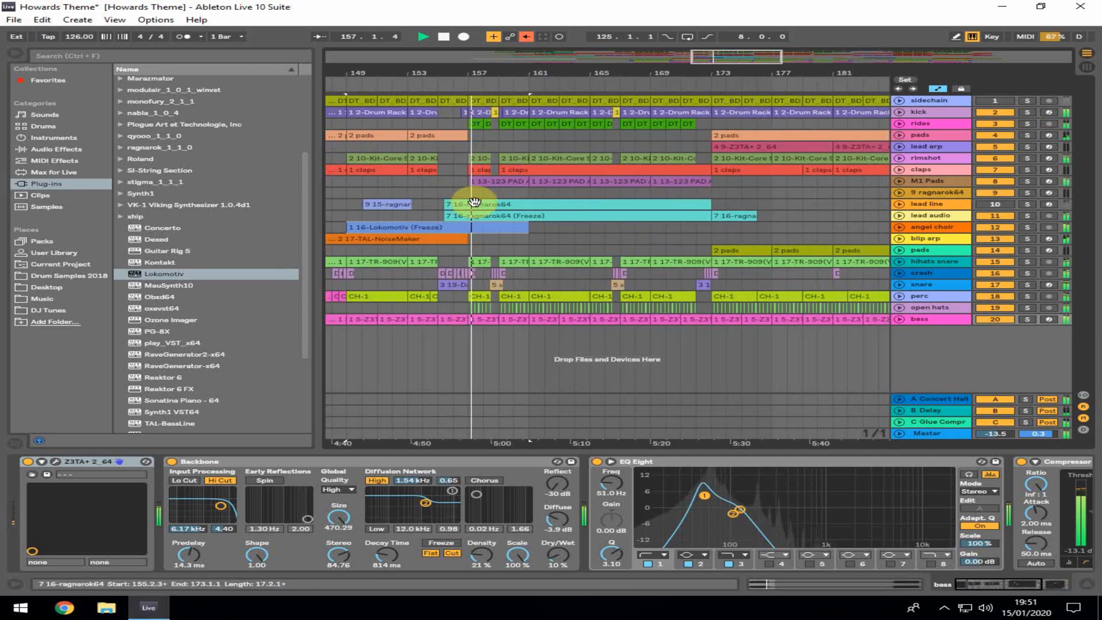
{"action": "left_click", "coordinate": [996, 205]}
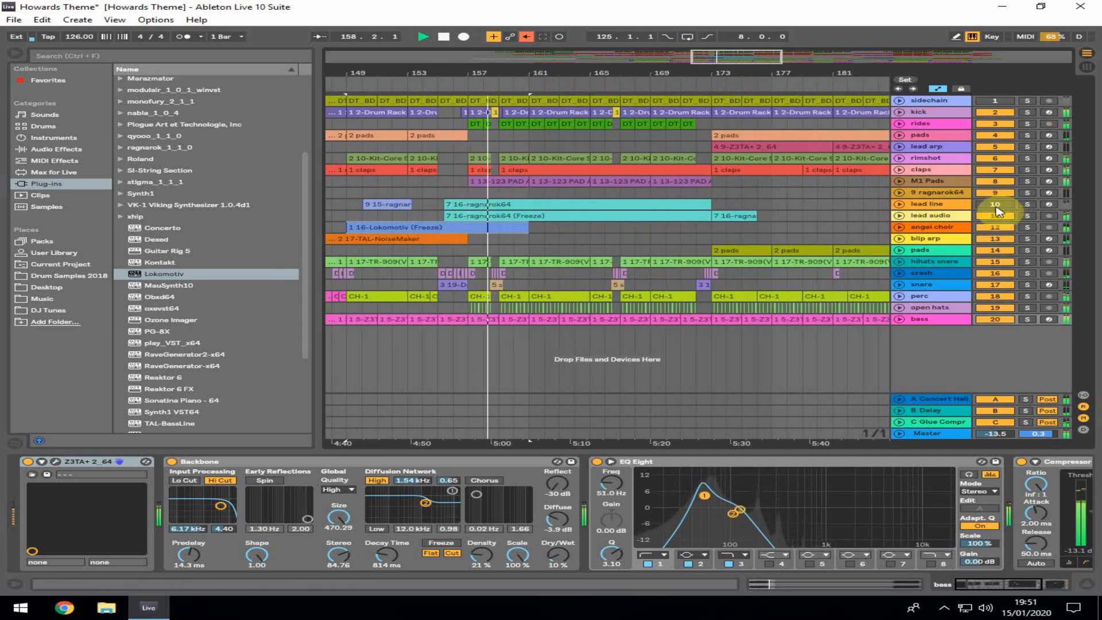
{"action": "left_click", "coordinate": [996, 215]}
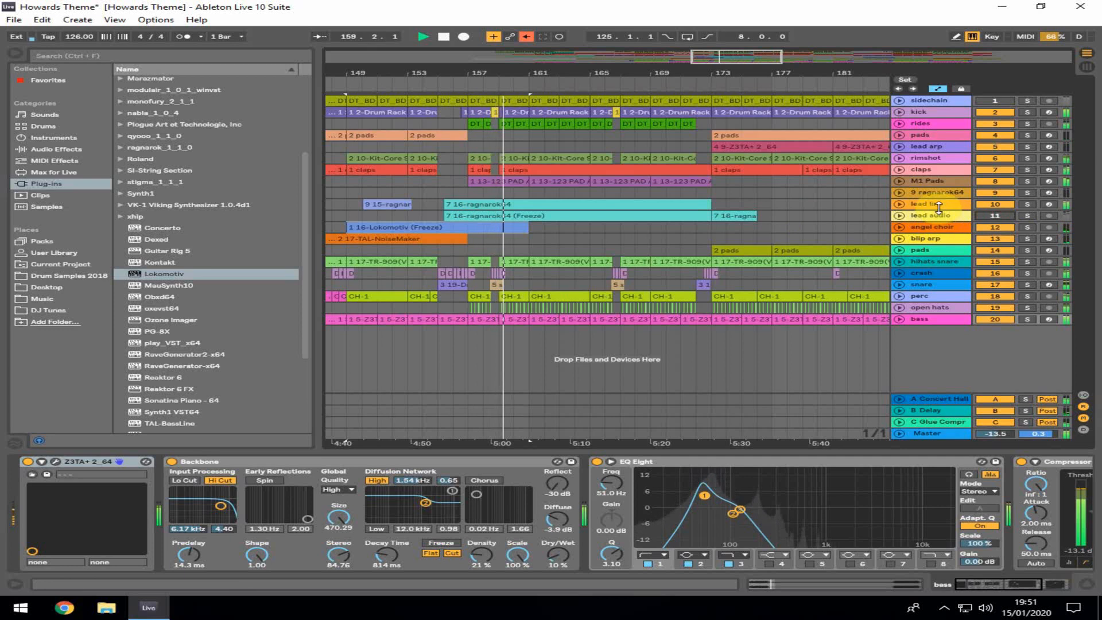
{"action": "left_click", "coordinate": [525, 207]}
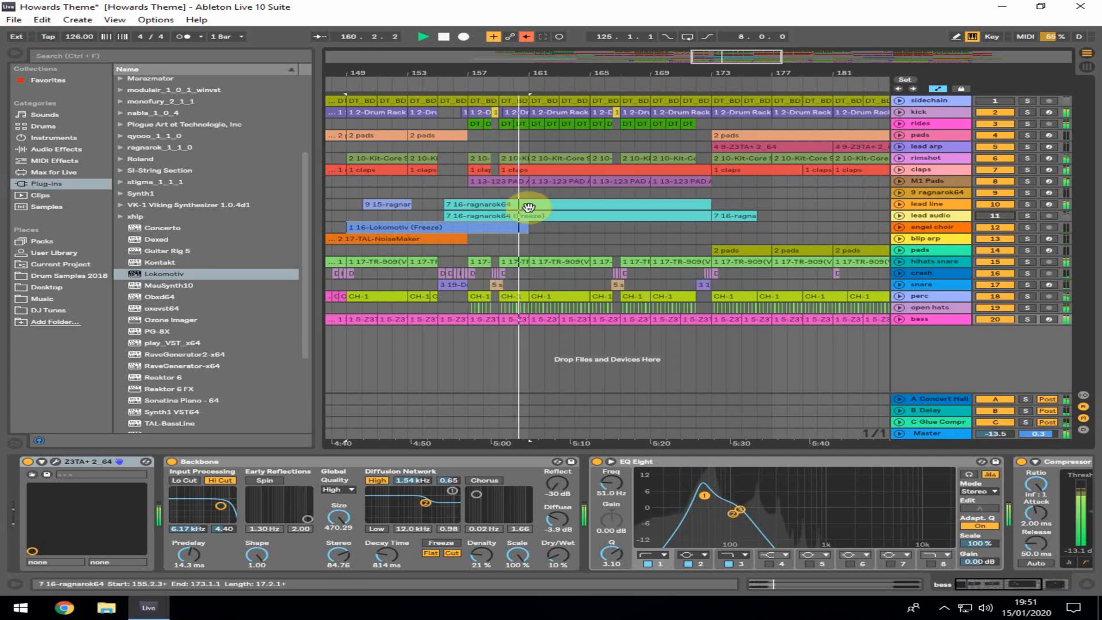
Stop playback, open the lead line clip's device chain and arm the lead line track
{"action": "key", "text": "space"}
{"action": "left_click", "coordinate": [514, 205]}
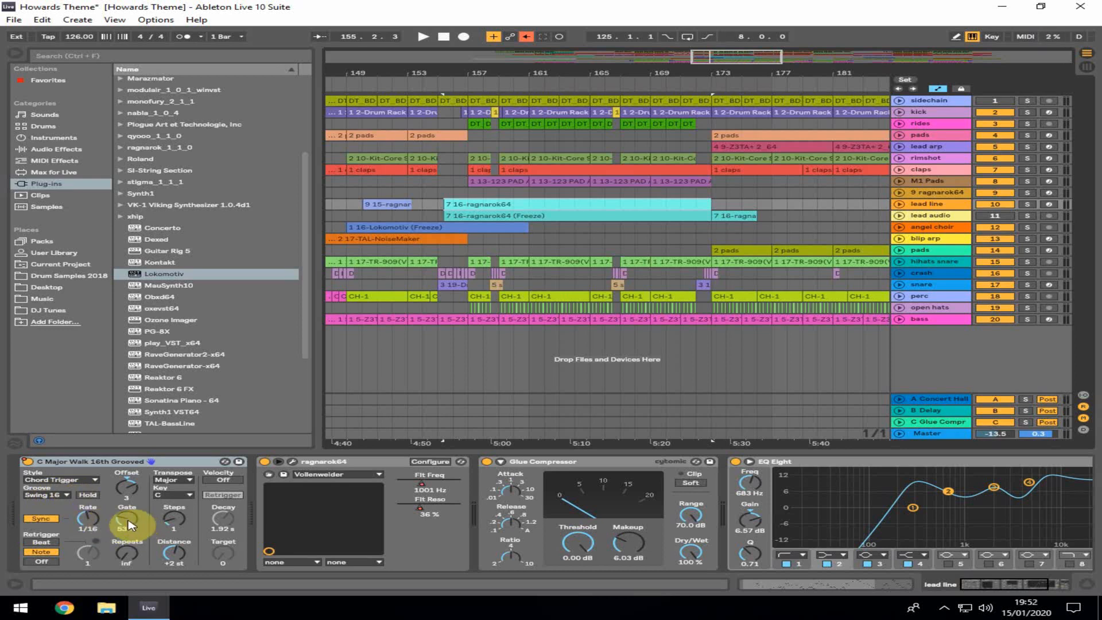
{"action": "left_click", "coordinate": [1050, 205]}
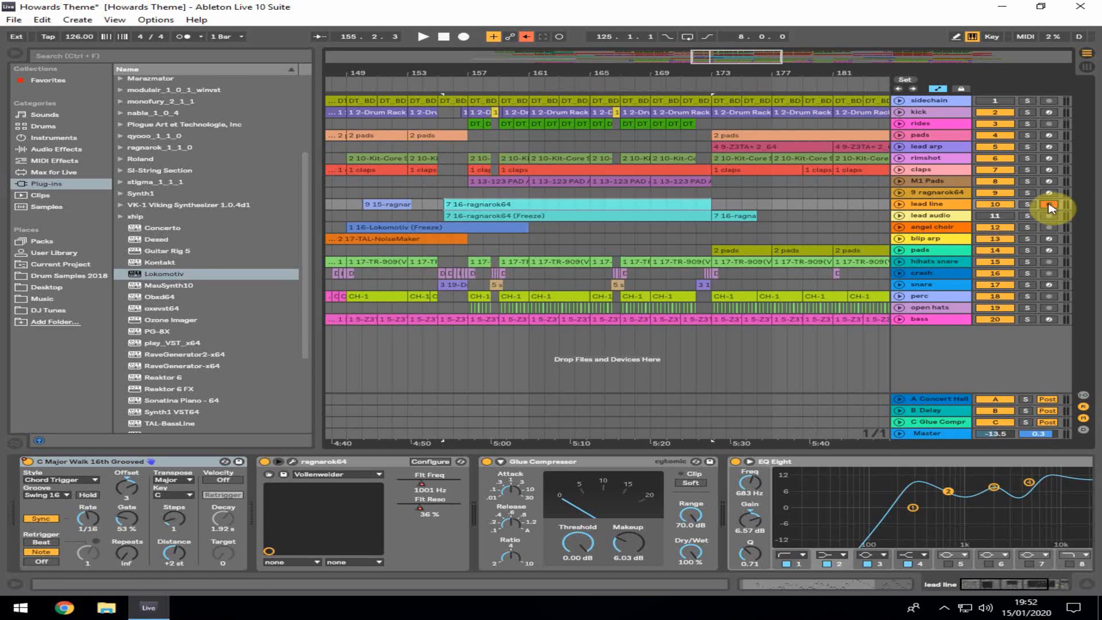
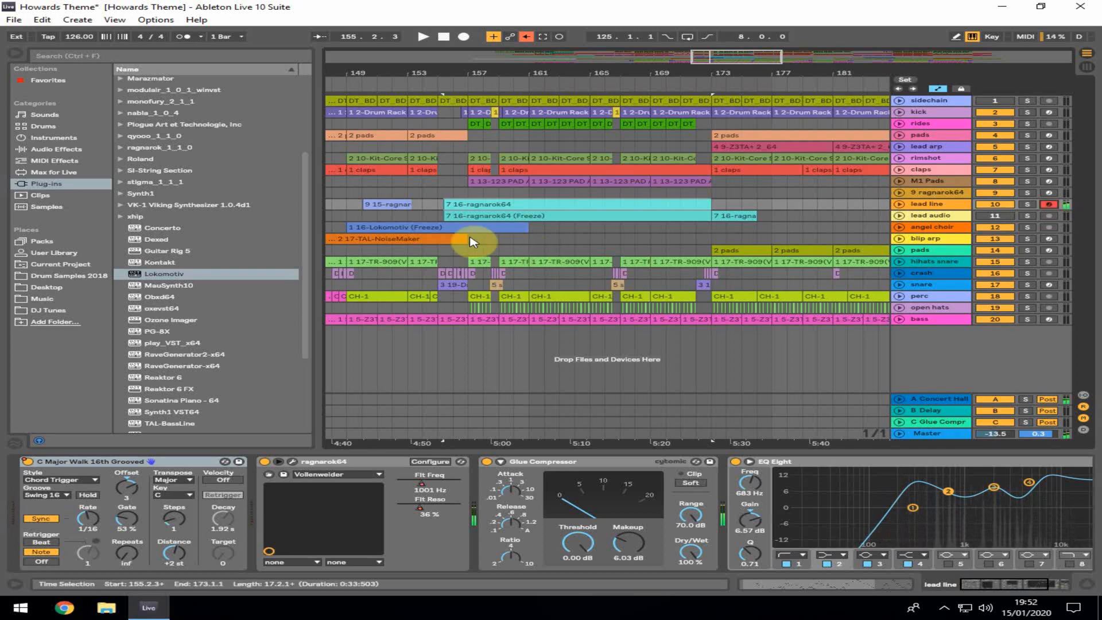
Open the lead line clip in the note editor and zoom in on its opening notes
{"action": "double_click", "coordinate": [469, 199]}
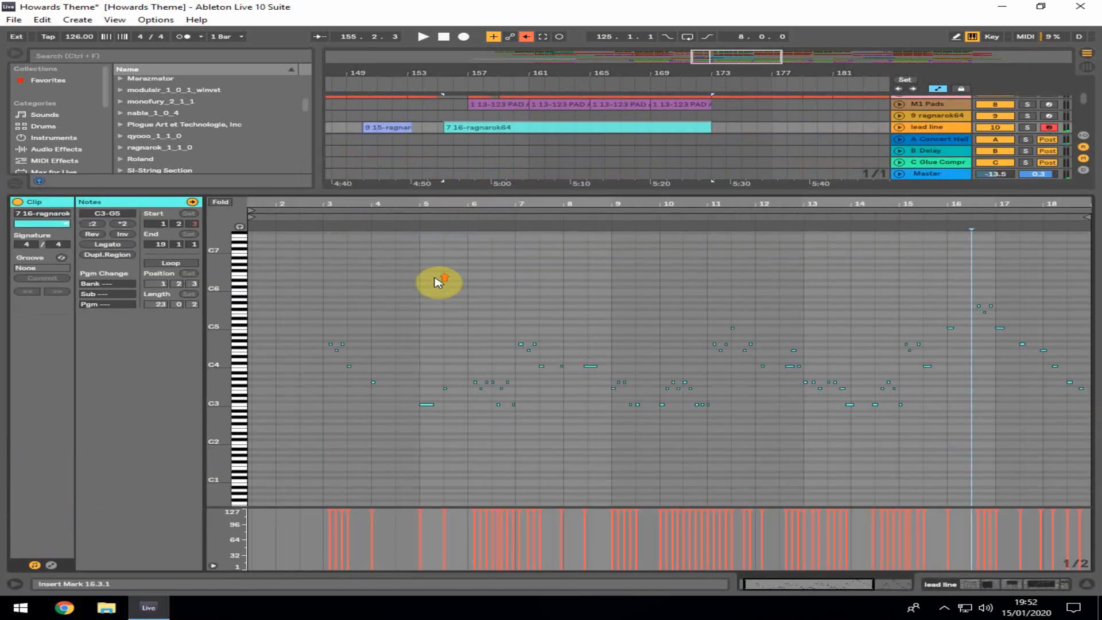
{"action": "left_click_drag", "start_coordinate": [220, 394], "coordinate": [216, 389]}
{"action": "left_click_drag", "start_coordinate": [323, 212], "coordinate": [410, 313]}
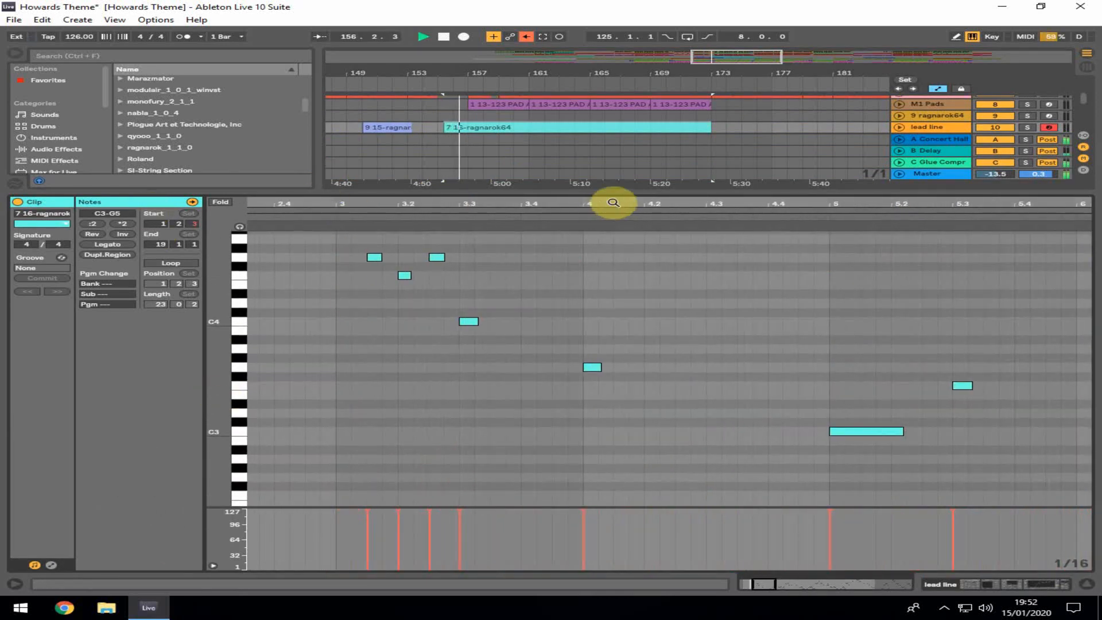
{"action": "left_click_drag", "start_coordinate": [620, 198], "coordinate": [498, 199]}
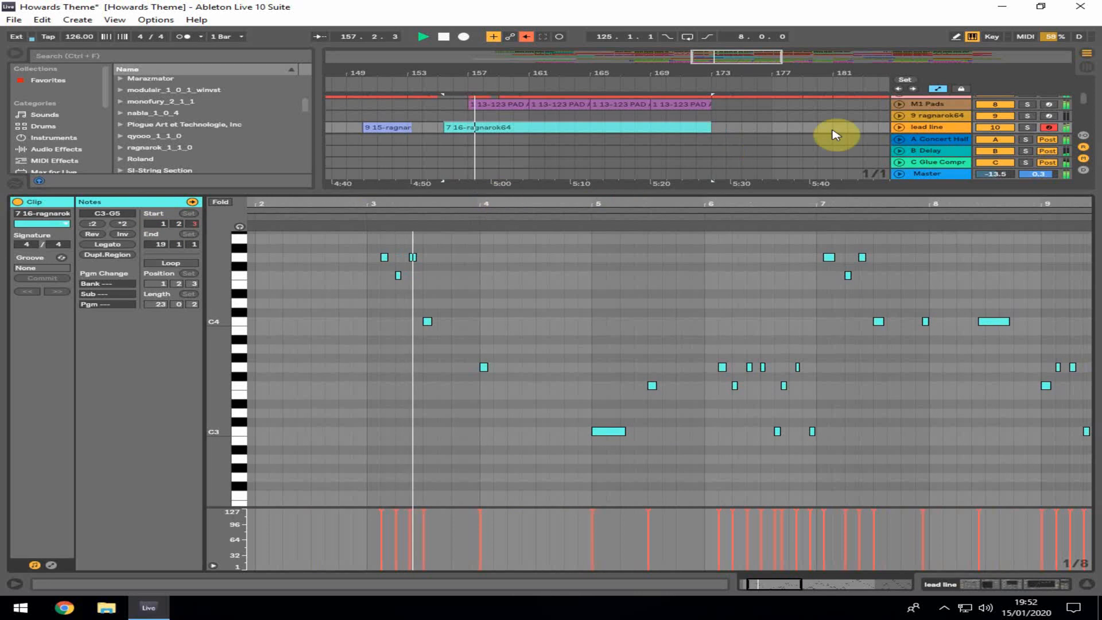
Solo the lead line track and scroll through the clip's notes during playback, then close the editor
{"action": "left_click", "coordinate": [1028, 127]}
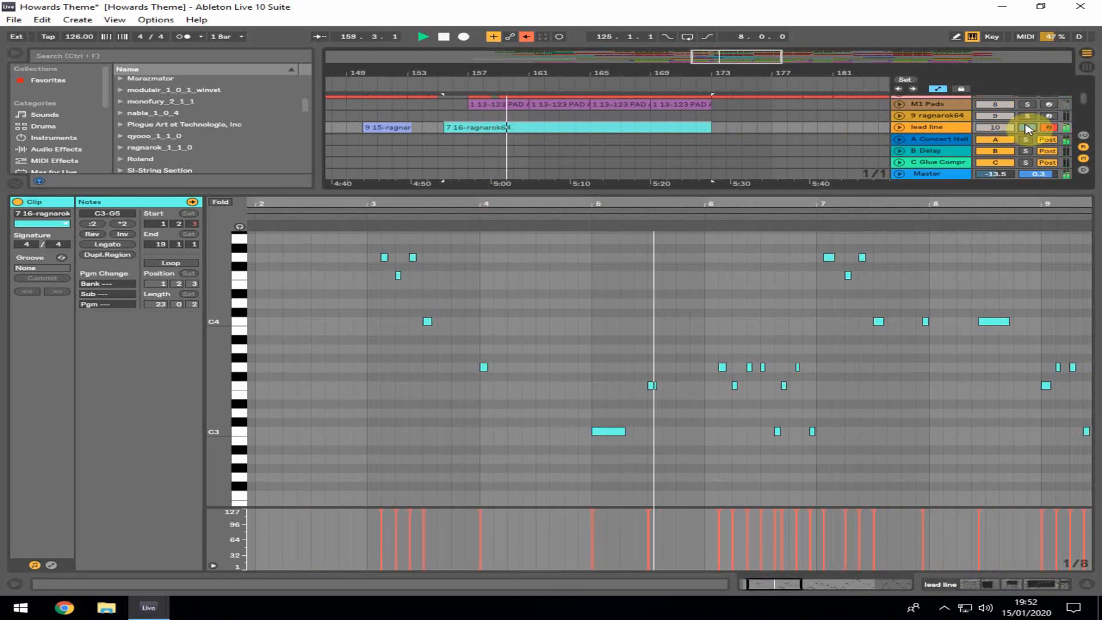
{"action": "left_click", "coordinate": [851, 372]}
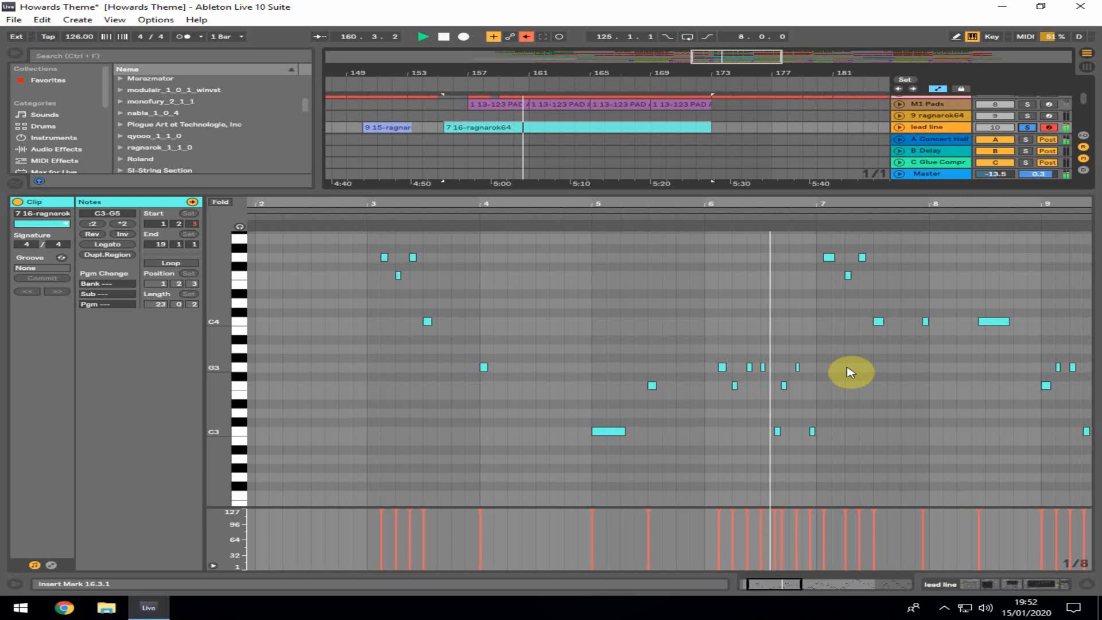
{"action": "scroll", "coordinate": [851, 372], "scroll_direction": "up", "scroll_amount": 2}
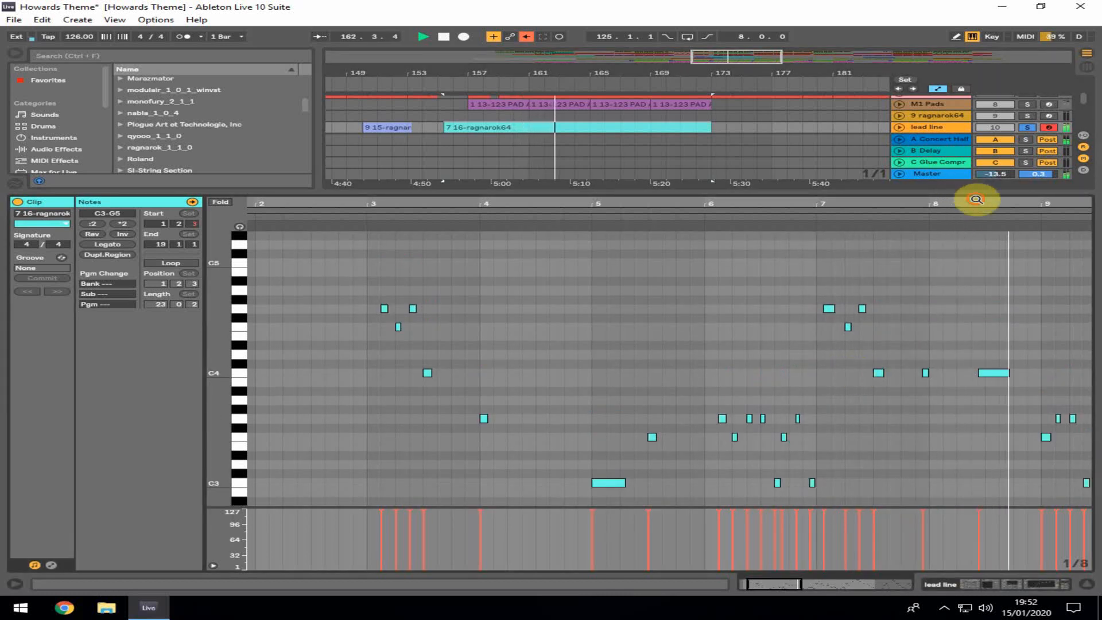
{"action": "left_click_drag", "start_coordinate": [977, 199], "coordinate": [514, 193]}
{"action": "scroll", "coordinate": [592, 390], "scroll_direction": "down", "scroll_amount": 2}
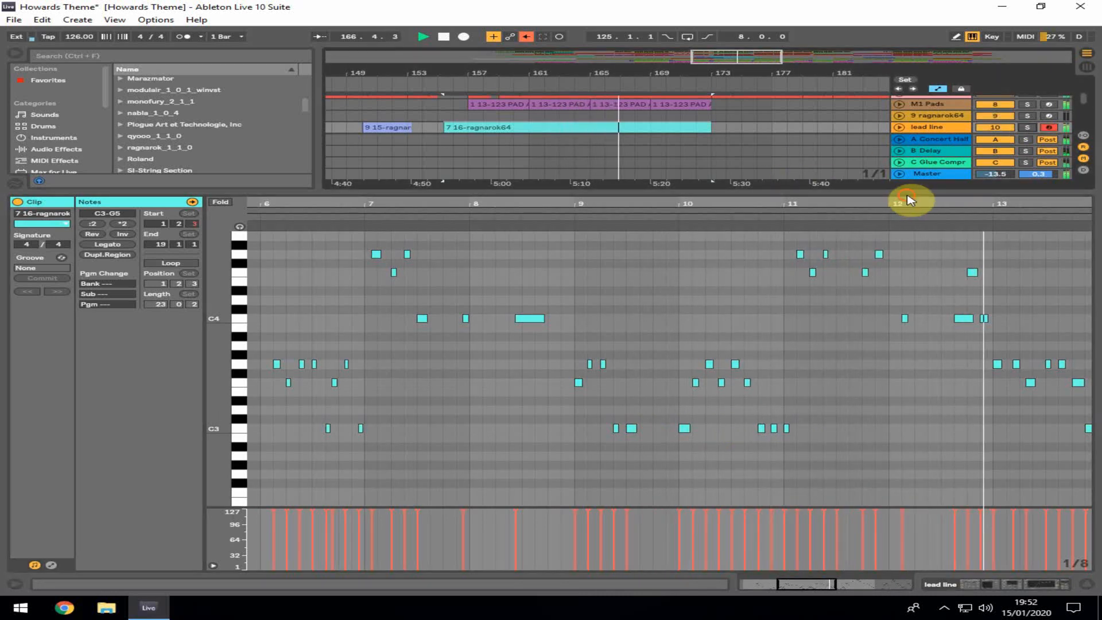
{"action": "left_click_drag", "start_coordinate": [910, 200], "coordinate": [275, 200]}
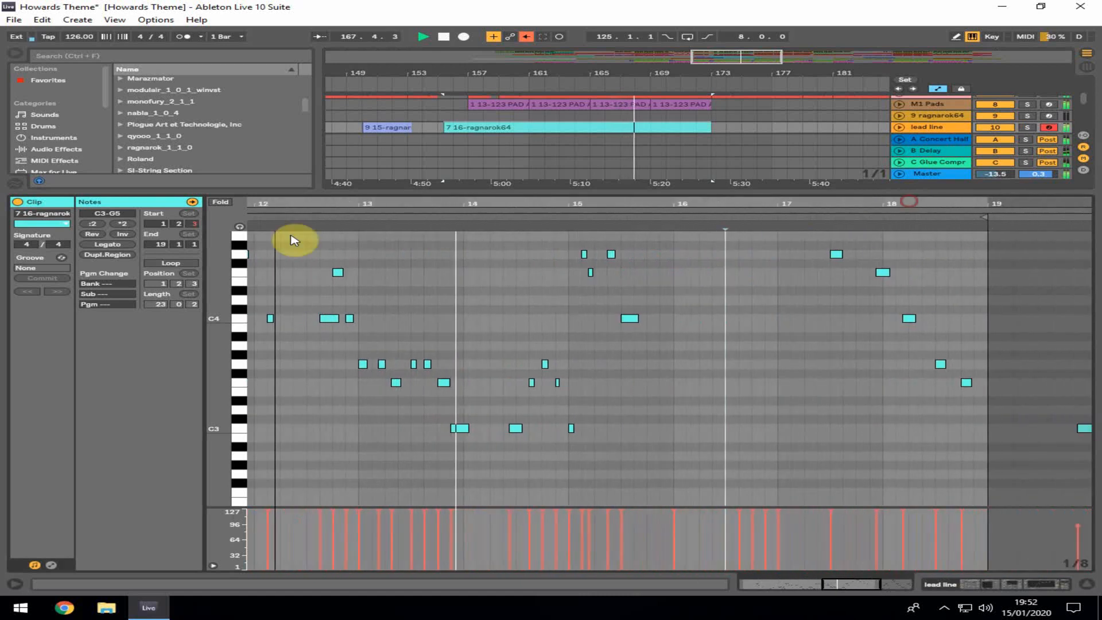
{"action": "scroll", "coordinate": [849, 421], "scroll_direction": "up", "scroll_amount": 3}
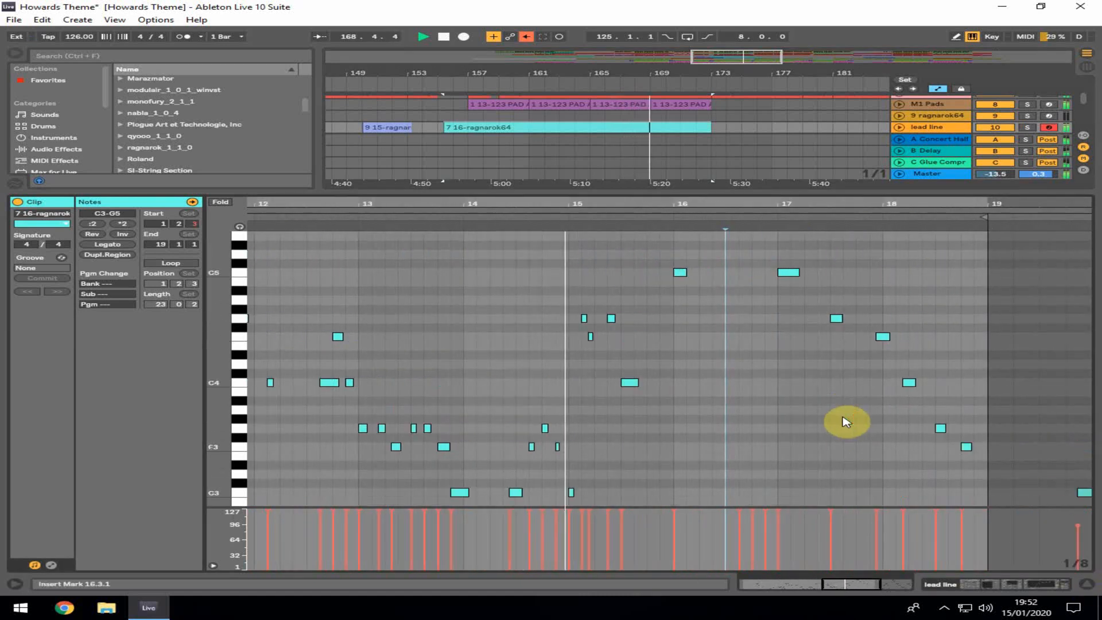
{"action": "left_click", "coordinate": [680, 273]}
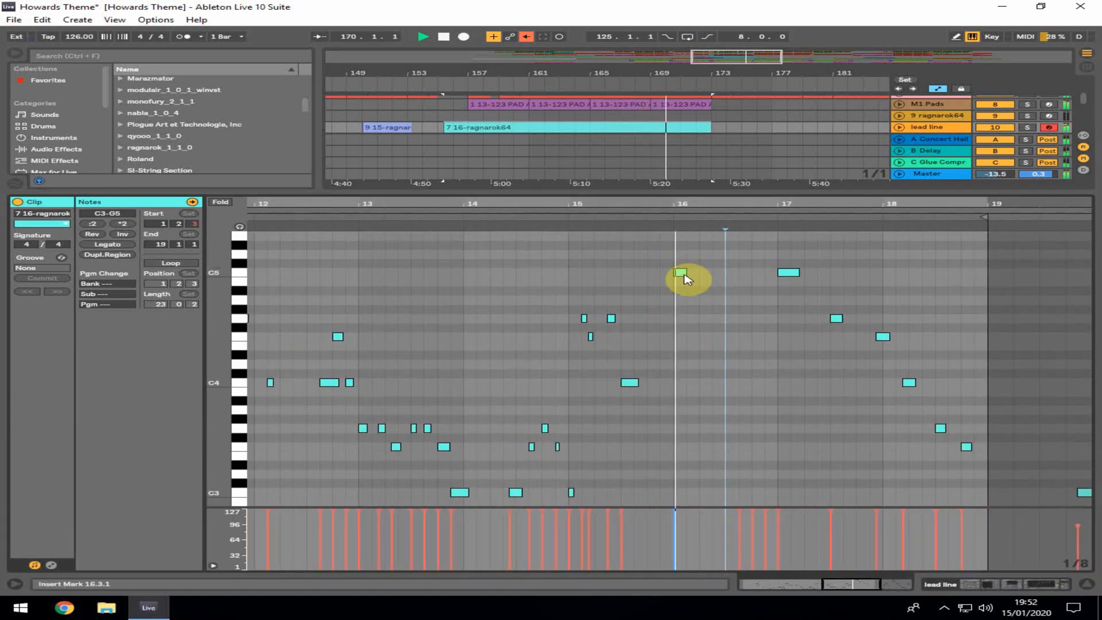
{"action": "scroll", "coordinate": [757, 320], "scroll_direction": "up", "scroll_amount": 4}
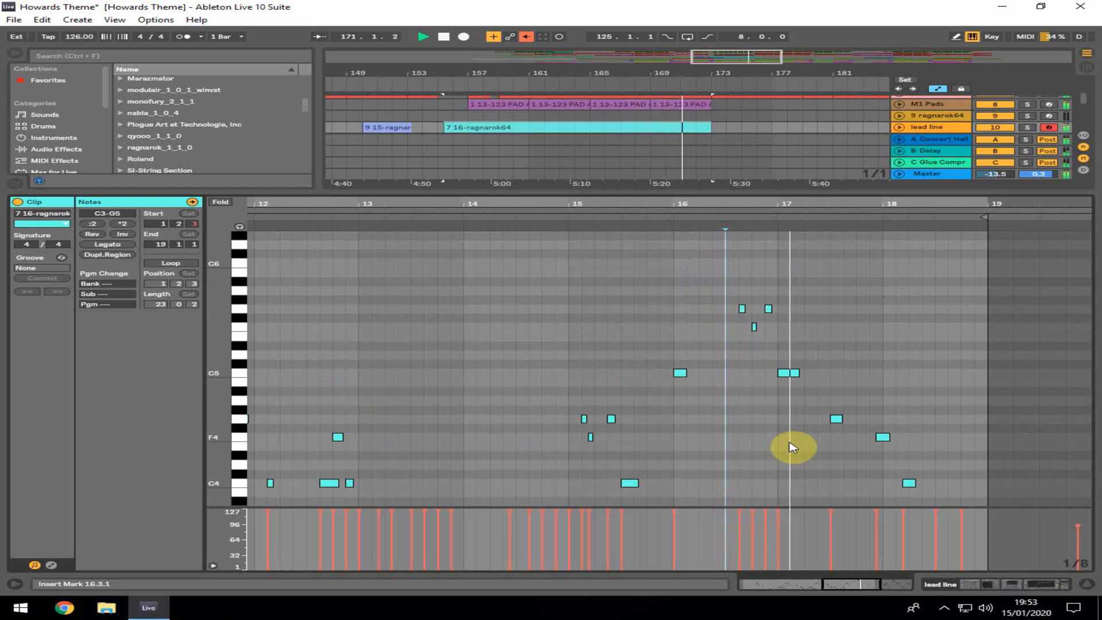
{"action": "scroll", "coordinate": [803, 451], "scroll_direction": "down", "scroll_amount": 3}
{"action": "left_click", "coordinate": [1088, 583]}
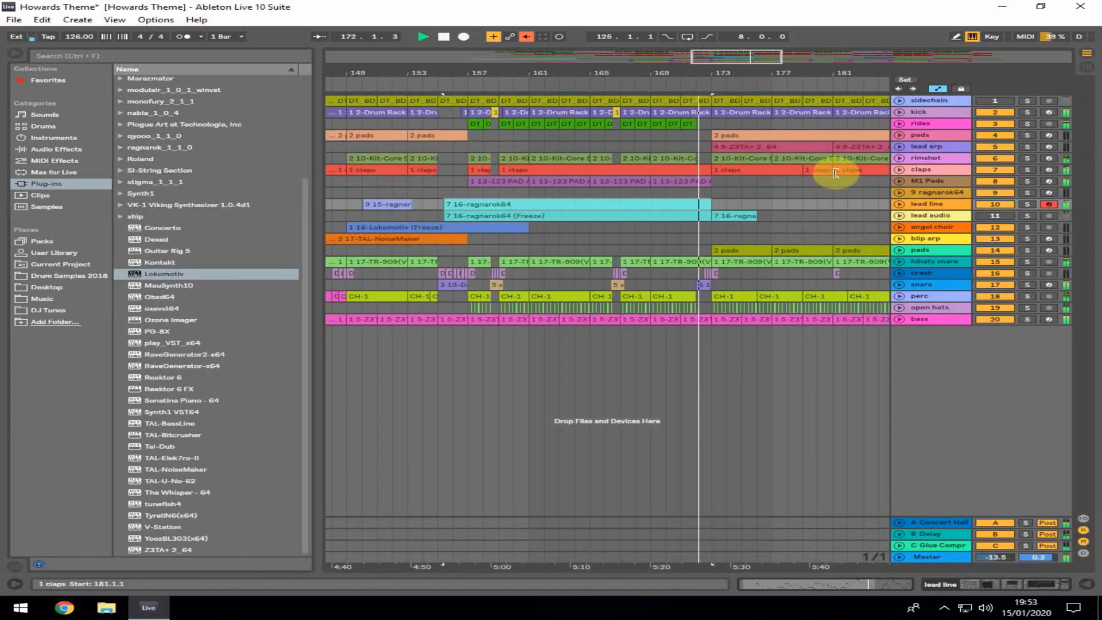
Zoom the arrangement out and restart playback from bar 197
{"action": "left_click", "coordinate": [727, 148]}
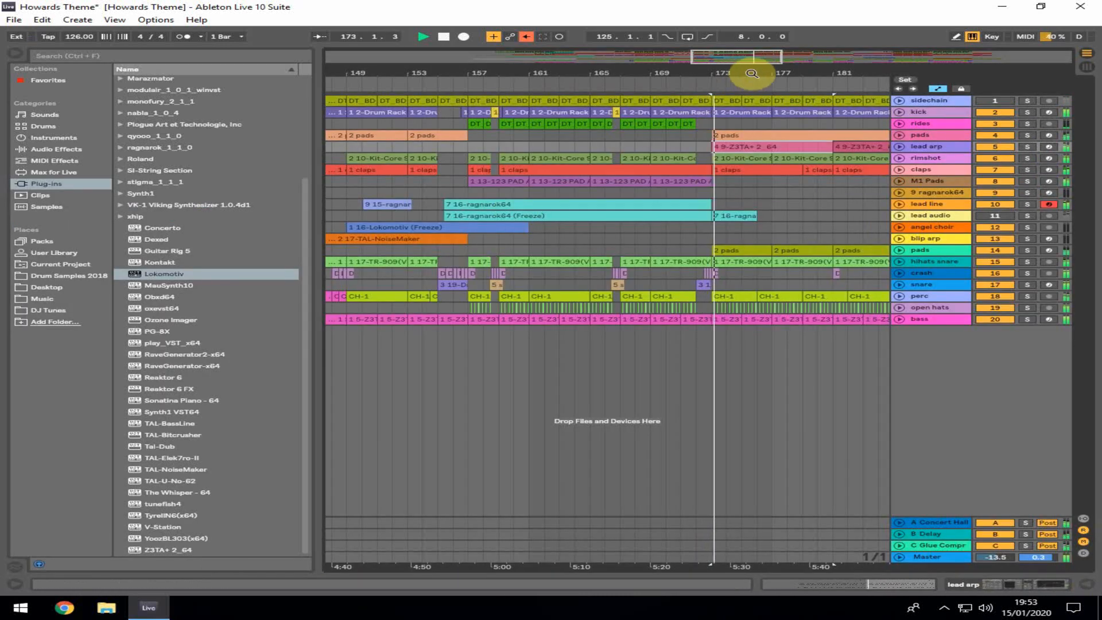
{"action": "left_click_drag", "start_coordinate": [752, 71], "coordinate": [524, 69]}
{"action": "left_click", "coordinate": [529, 253]}
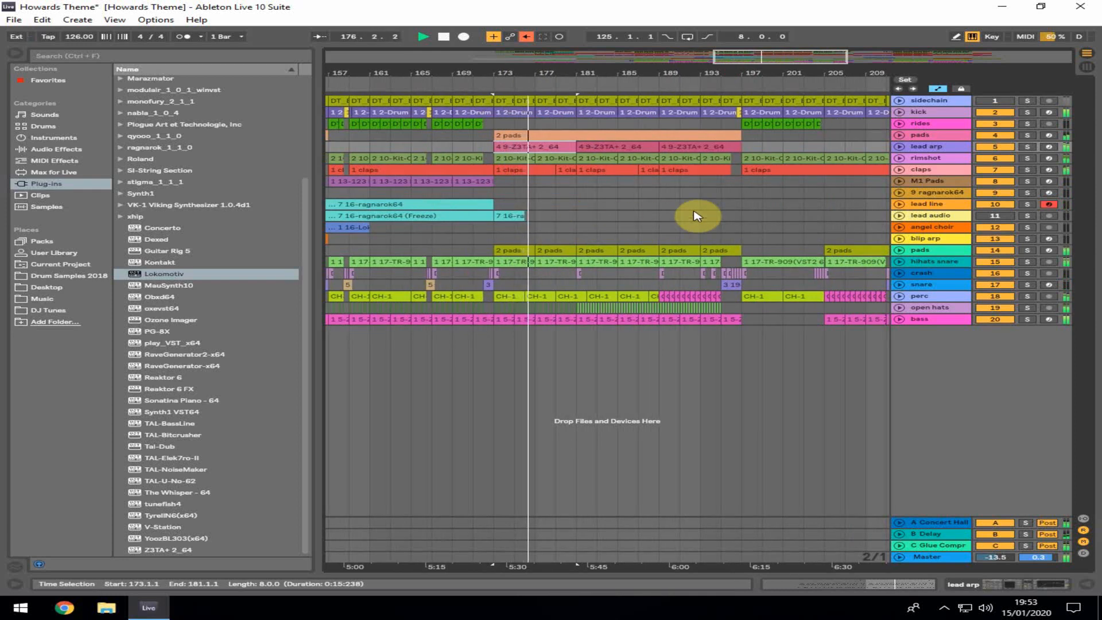
{"action": "key", "text": "space"}
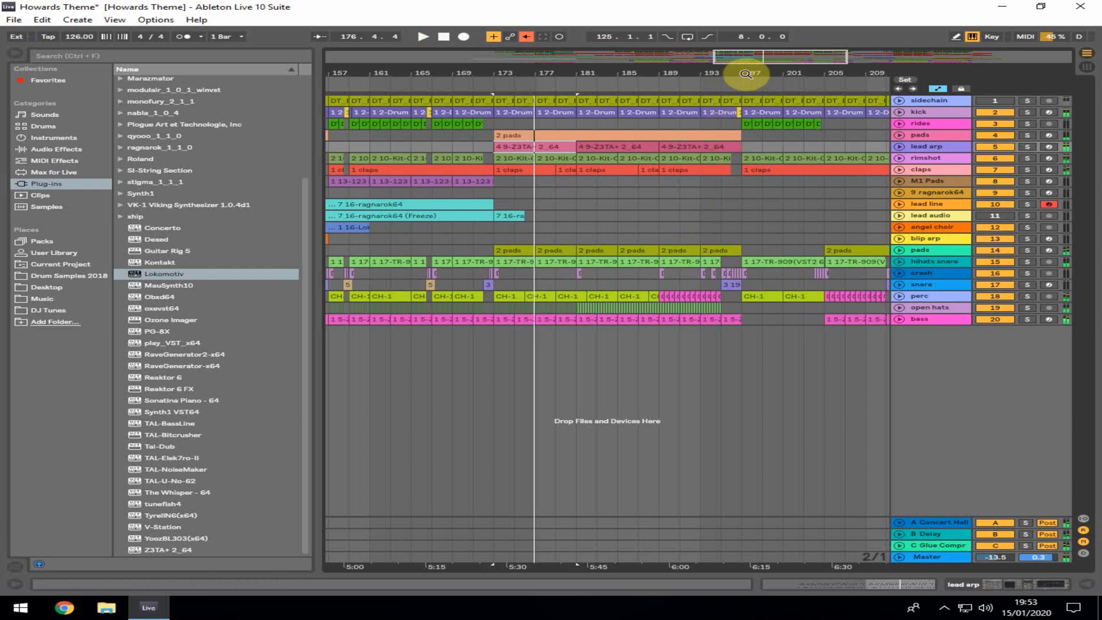
{"action": "left_click_drag", "start_coordinate": [746, 73], "coordinate": [560, 193]}
{"action": "left_click", "coordinate": [532, 192]}
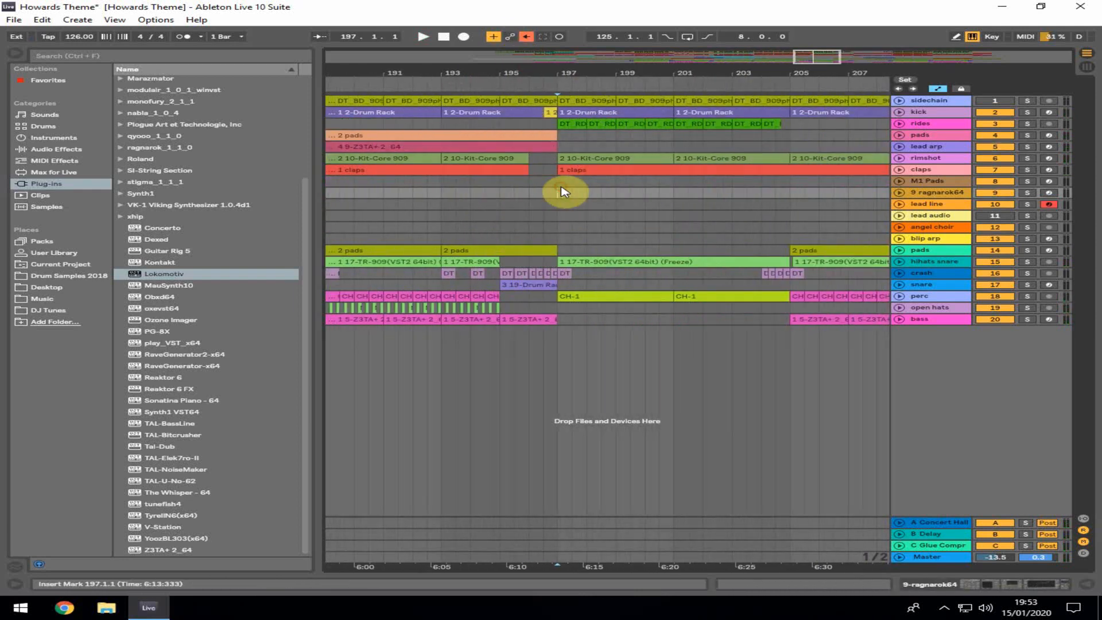
{"action": "key", "text": "space"}
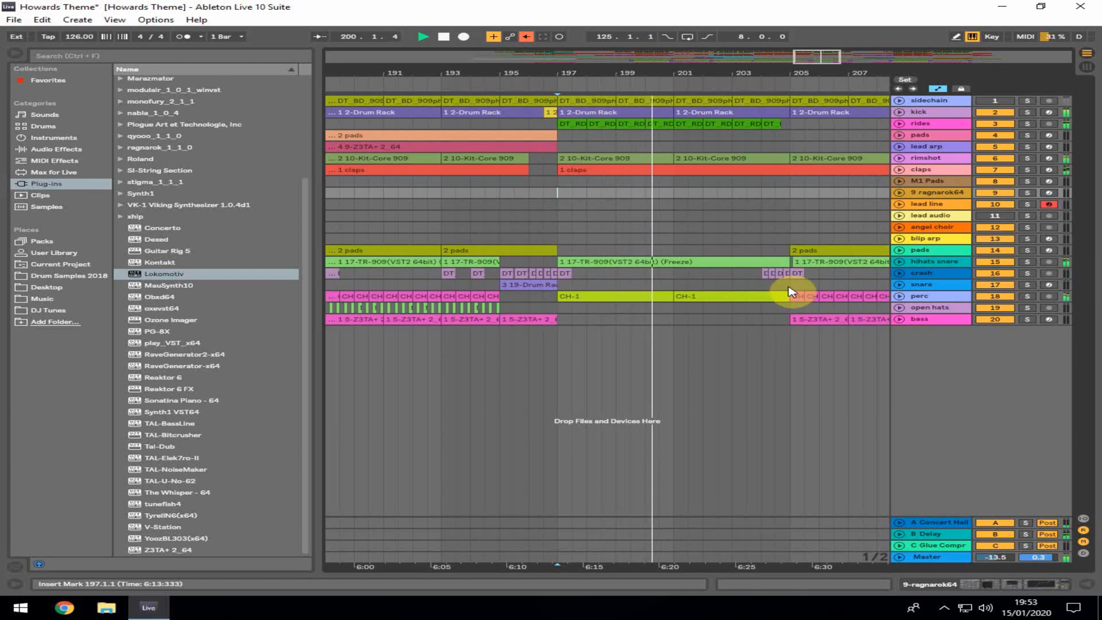
Unfold the claps track and open the claps clip in the note editor
{"action": "left_click", "coordinate": [764, 285]}
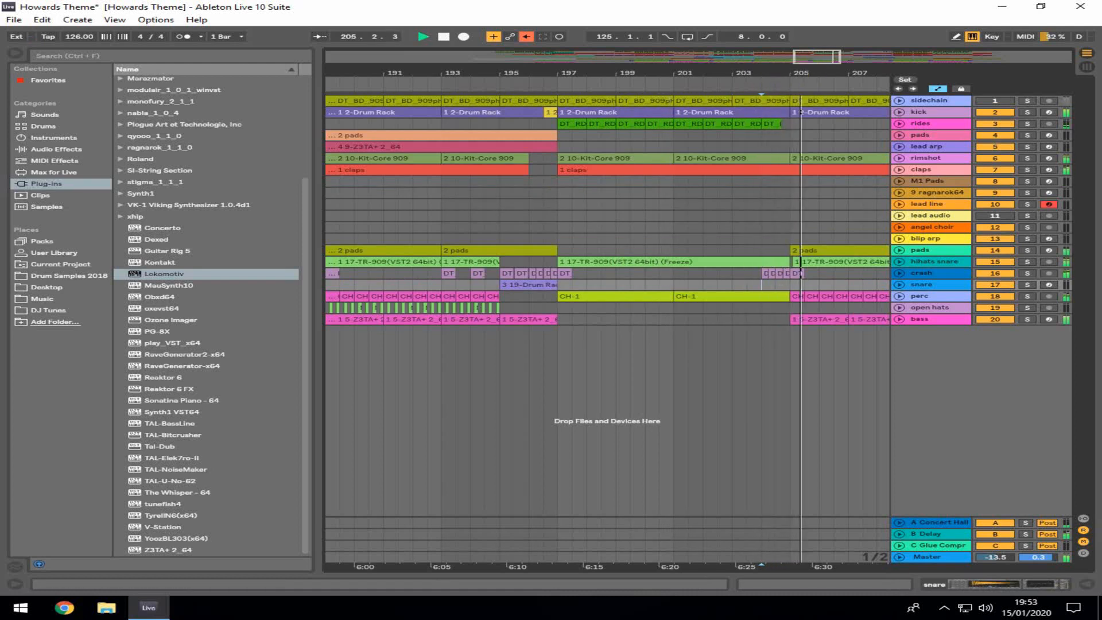
{"action": "left_click_drag", "start_coordinate": [787, 85], "coordinate": [517, 72]}
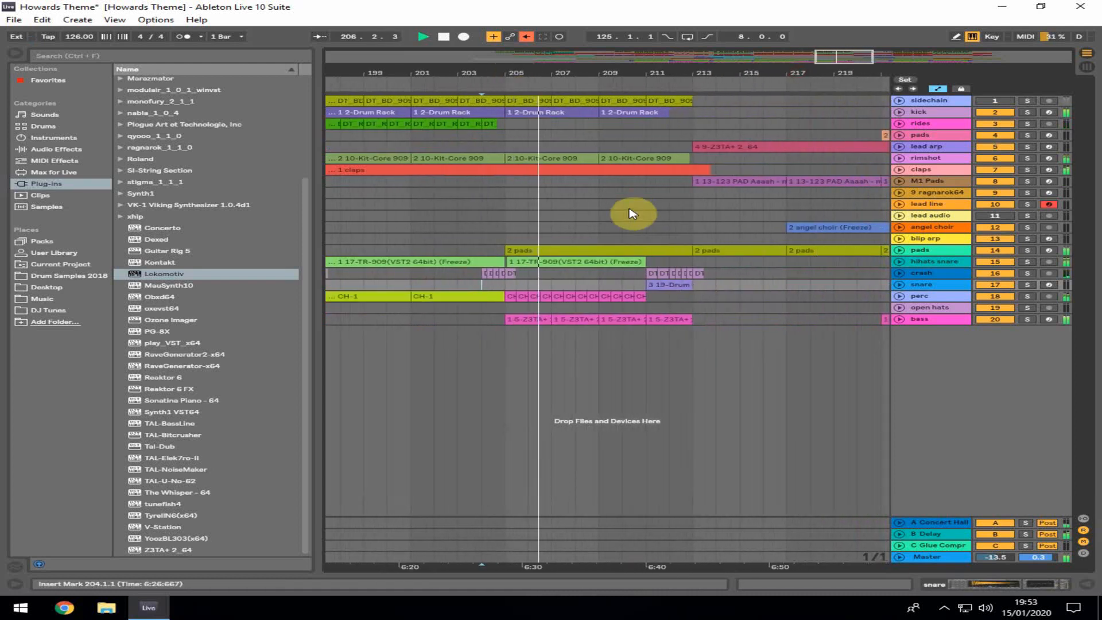
{"action": "left_click", "coordinate": [899, 170]}
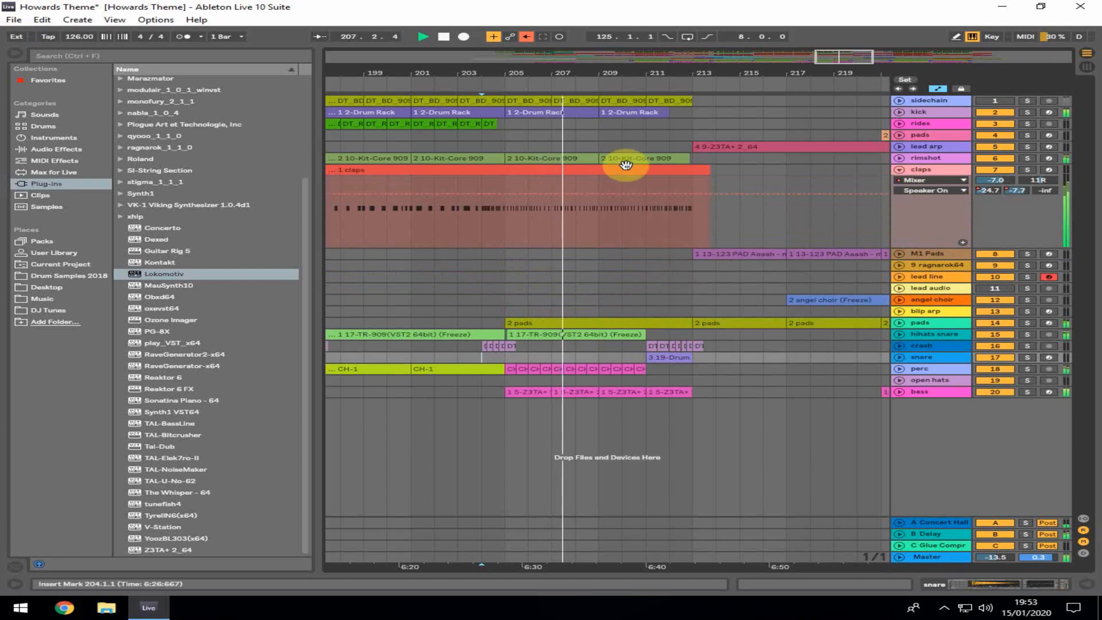
{"action": "double_click", "coordinate": [559, 179]}
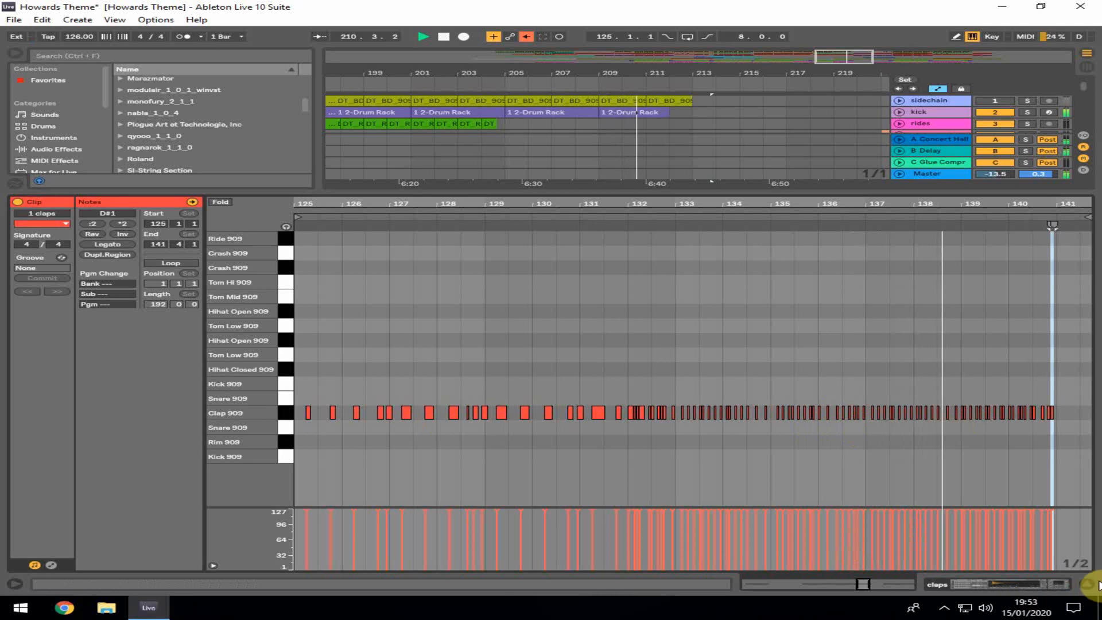
Open the snare clip's notes and then its Drum Rack sample device
{"action": "left_click", "coordinate": [1085, 584]}
{"action": "double_click", "coordinate": [670, 360]}
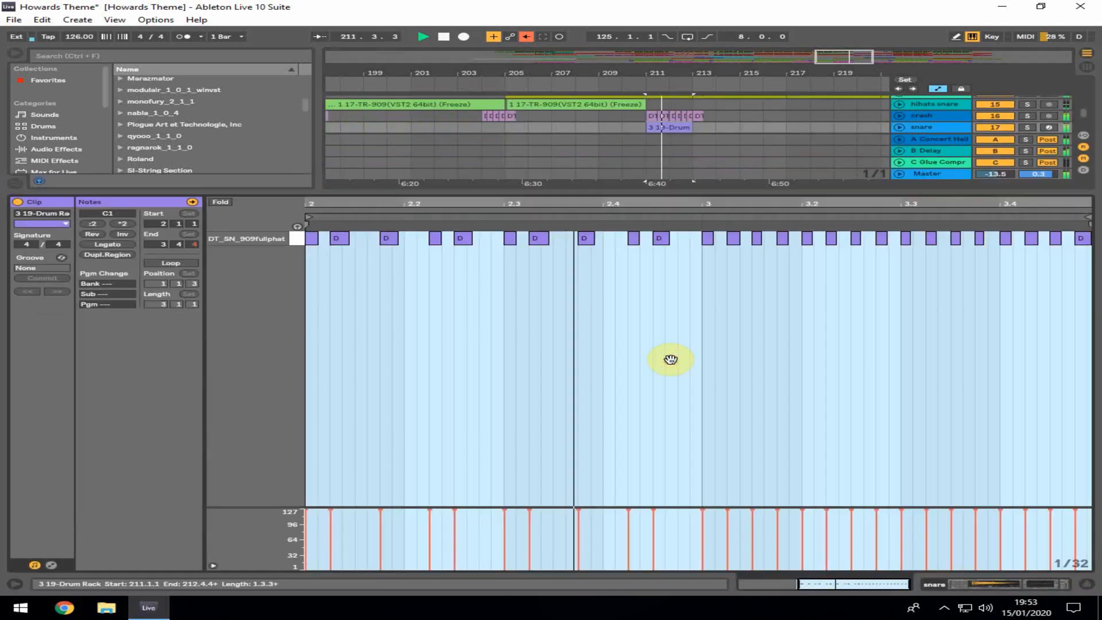
{"action": "left_click", "coordinate": [1085, 584]}
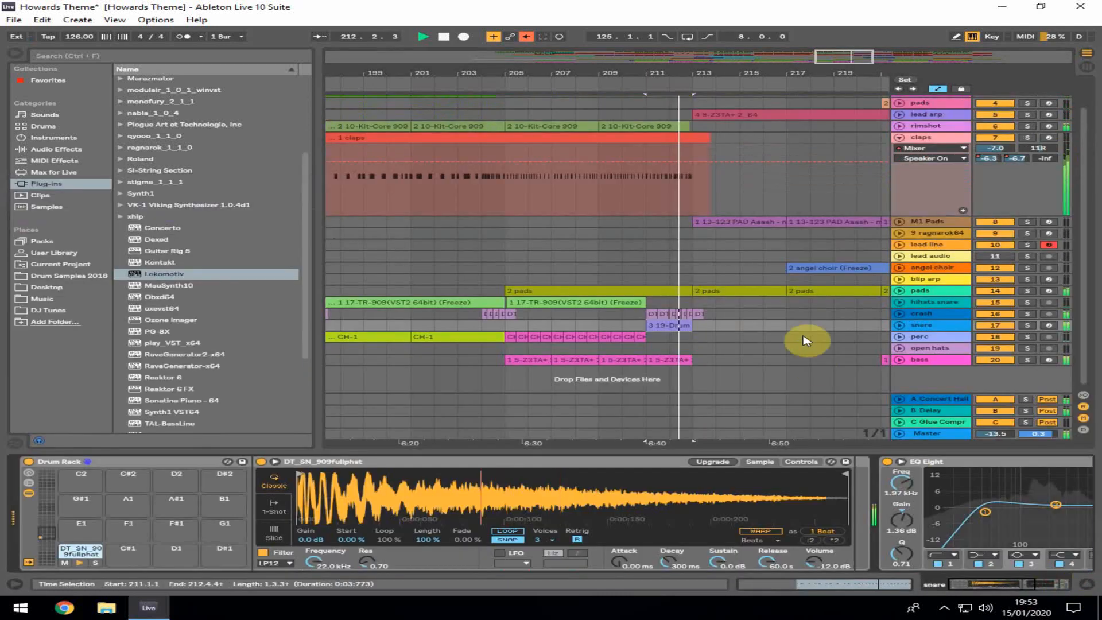
Fold the claps track and show the lead audio track's effect chain
{"action": "left_click", "coordinate": [717, 255]}
{"action": "left_click", "coordinate": [898, 138]}
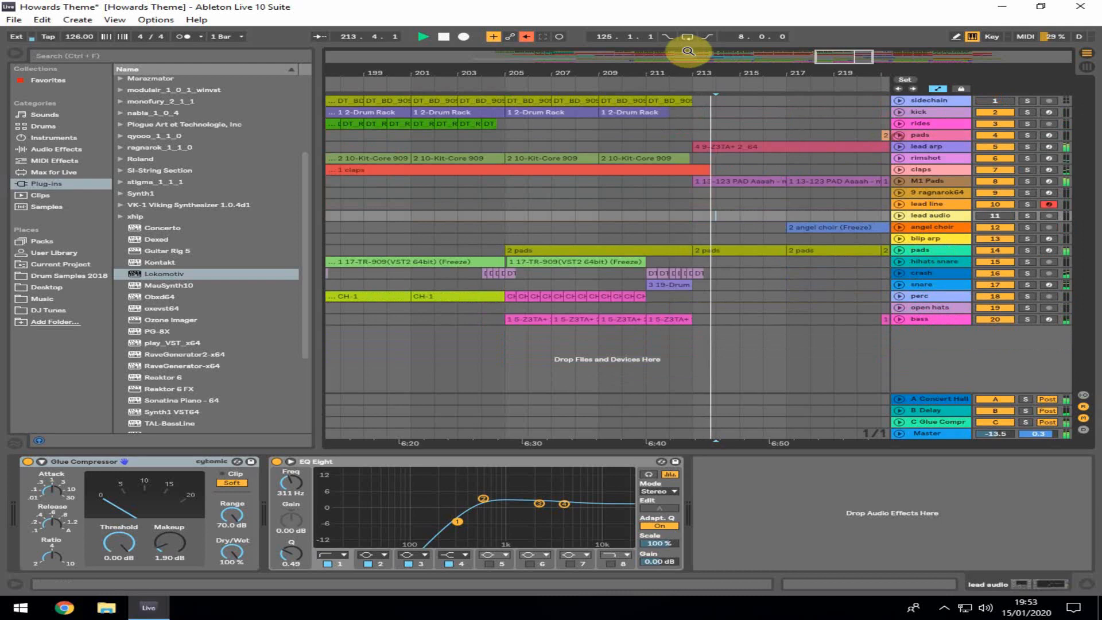
{"action": "left_click_drag", "start_coordinate": [701, 67], "coordinate": [632, 72]}
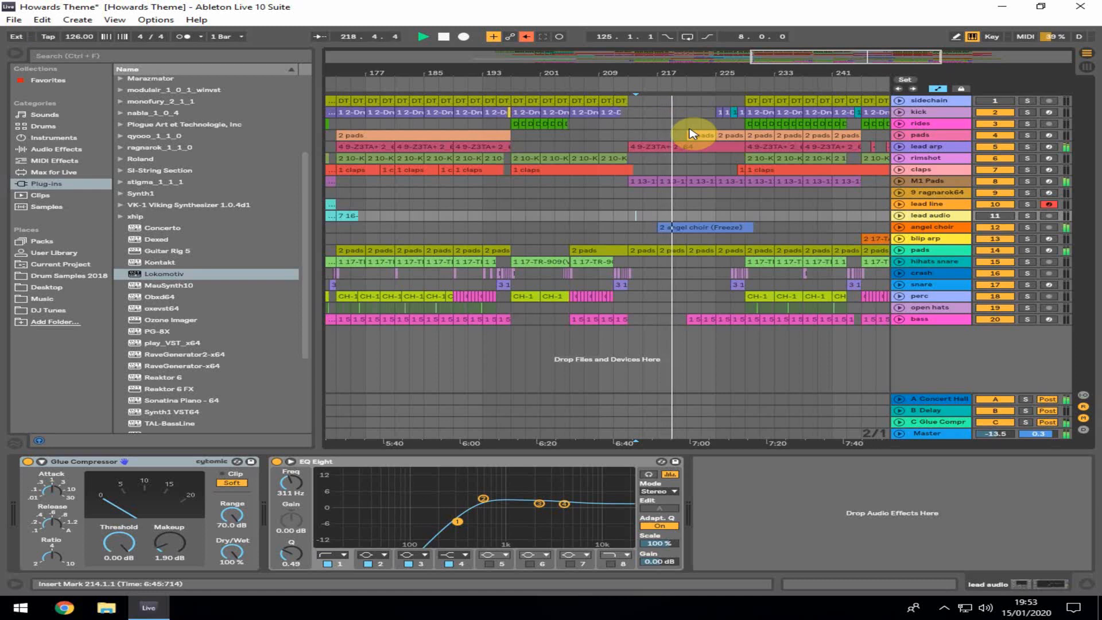
Unfold the angel choir track and open its frozen clip's sample waveform in an enlarged editor
{"action": "left_click", "coordinate": [696, 225]}
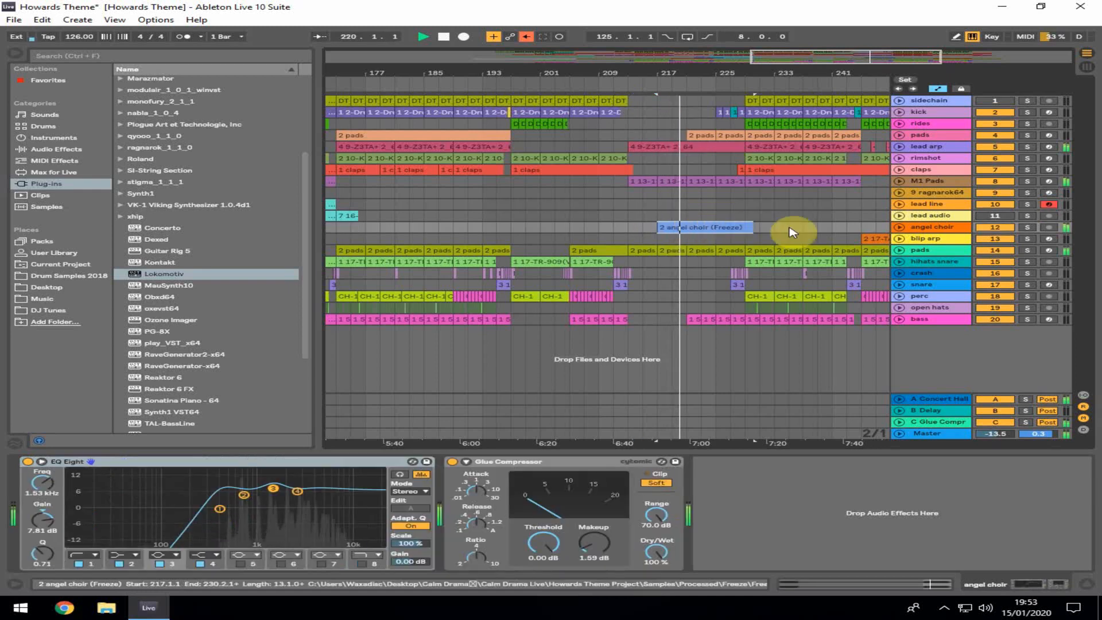
{"action": "left_click", "coordinate": [899, 227]}
{"action": "double_click", "coordinate": [683, 227]}
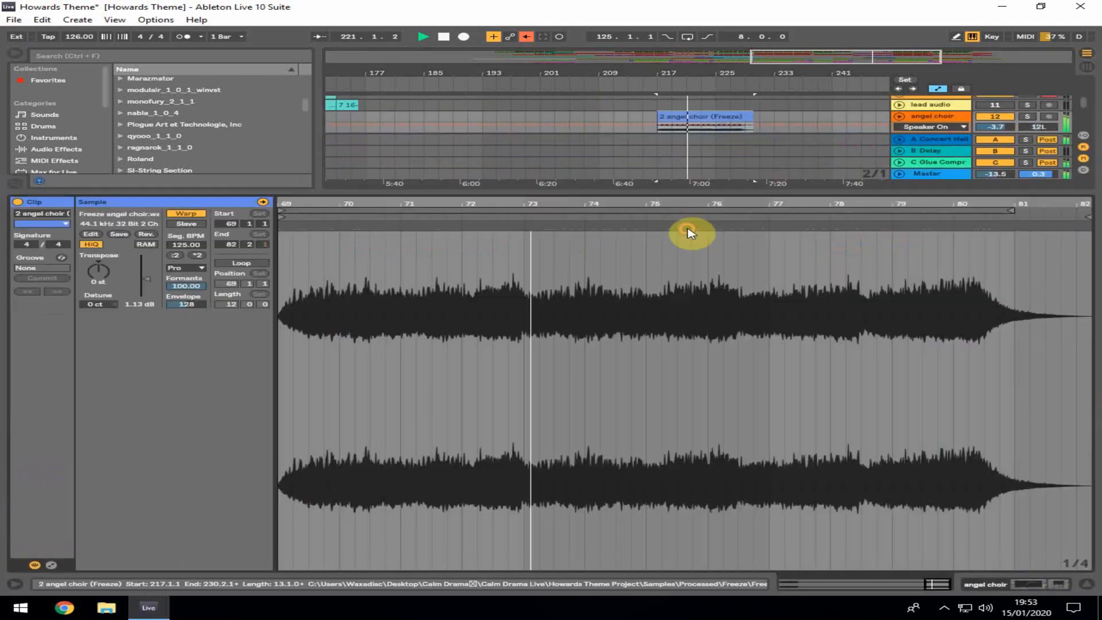
{"action": "left_click_drag", "start_coordinate": [681, 191], "coordinate": [672, 438]}
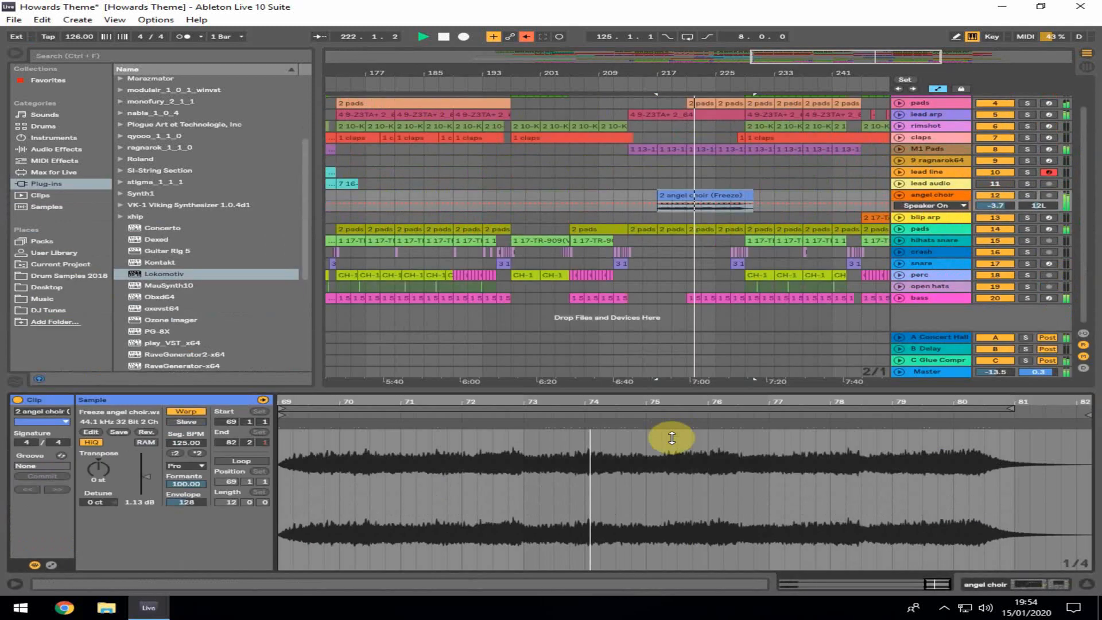
{"action": "left_click", "coordinate": [717, 194]}
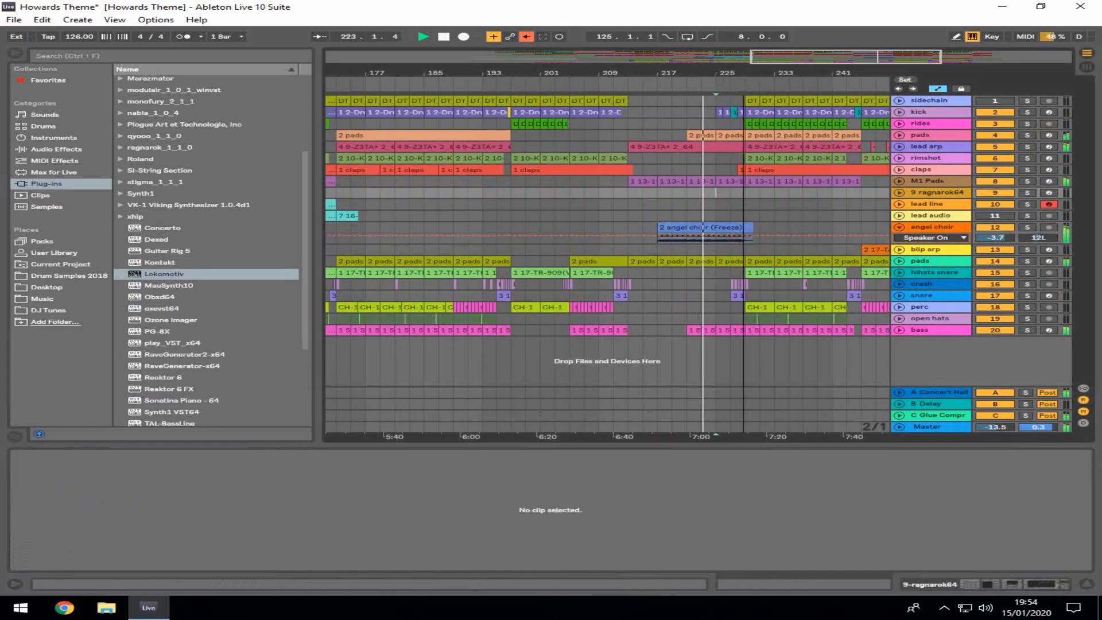
Zoom the arrangement out and fold the angel choir track
{"action": "left_click_drag", "start_coordinate": [650, 86], "coordinate": [650, 69]}
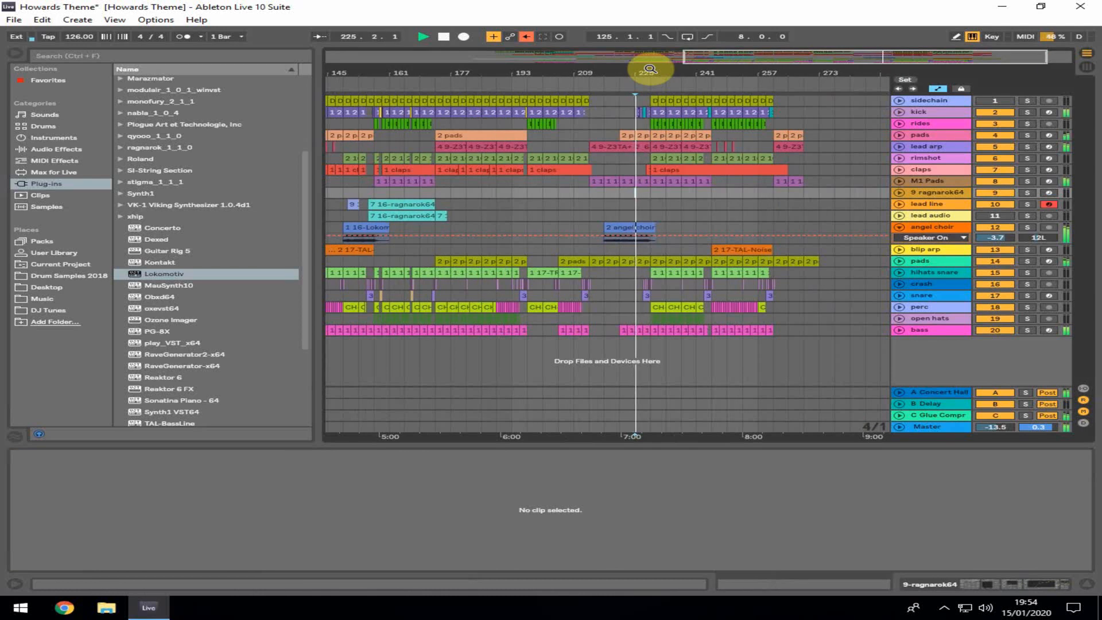
{"action": "left_click", "coordinate": [898, 227]}
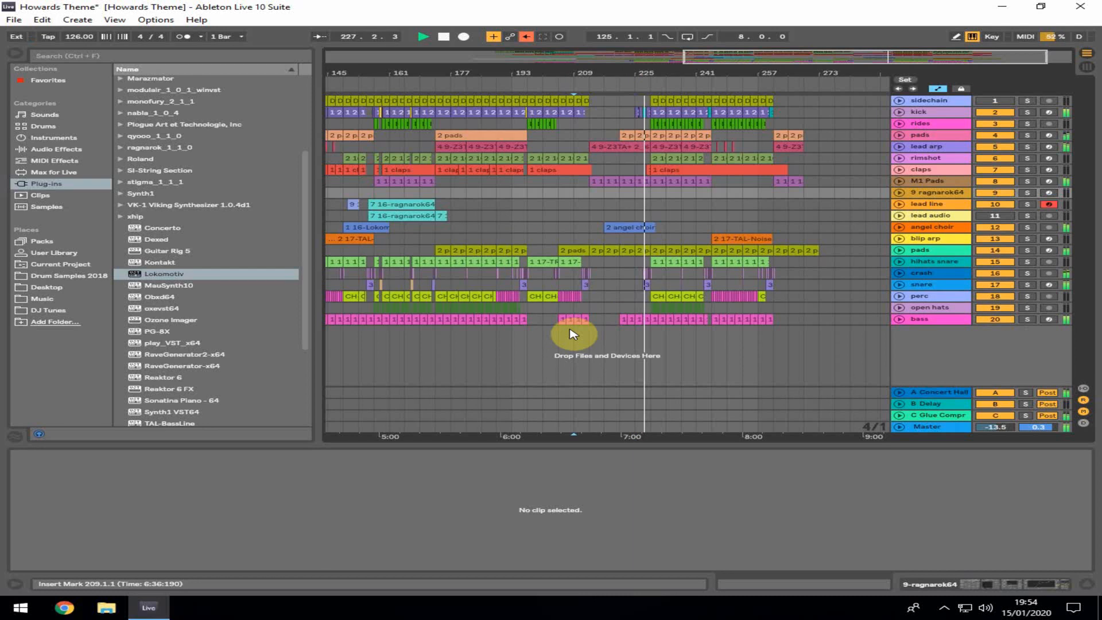
{"action": "left_click_drag", "start_coordinate": [676, 66], "coordinate": [655, 66]}
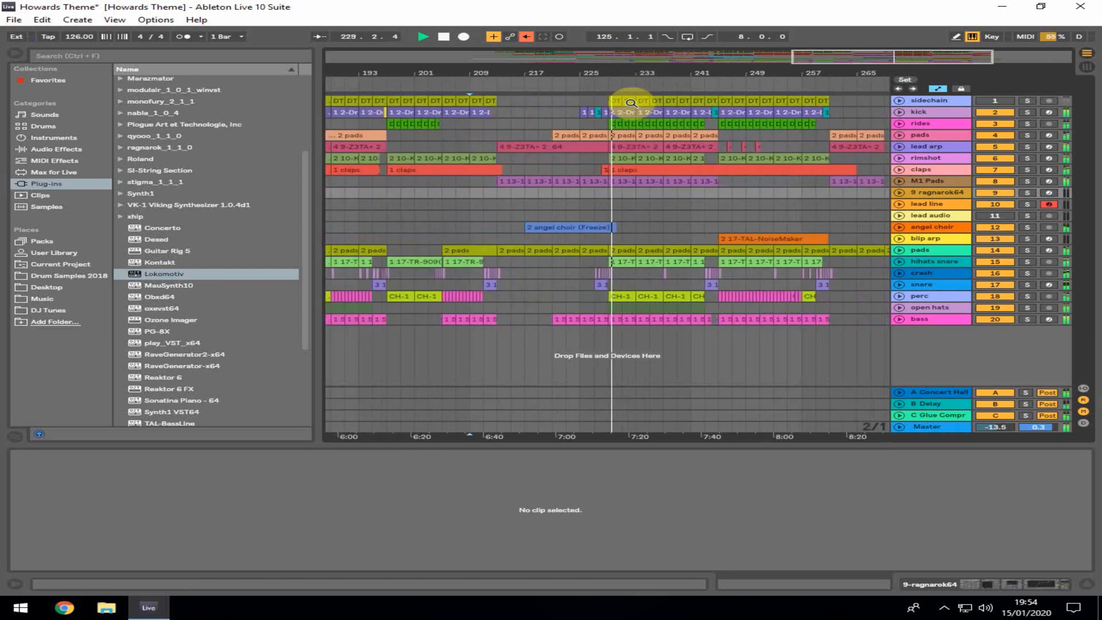
Open the pads clip near bar 229 and enlarge the editor to view its chord notes
{"action": "left_click", "coordinate": [627, 135]}
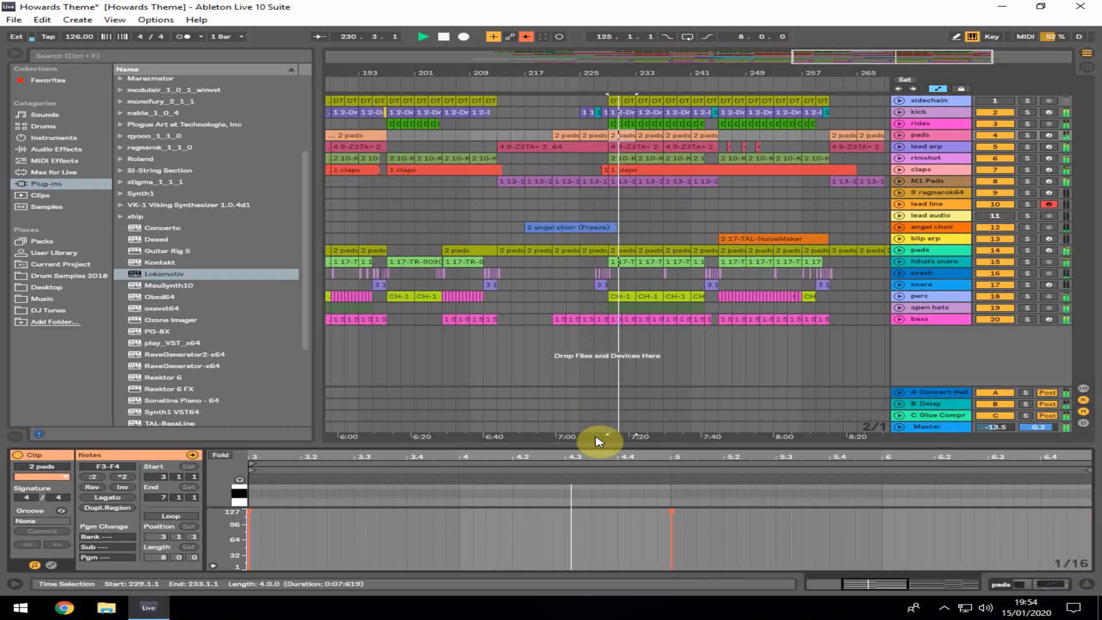
{"action": "left_click_drag", "start_coordinate": [595, 446], "coordinate": [612, 118]}
{"action": "mouse_move", "coordinate": [224, 261]}
{"action": "left_mouse_down"}
{"action": "mouse_move", "coordinate": [241, 327]}
{"action": "mouse_move", "coordinate": [217, 266]}
{"action": "left_mouse_up"}
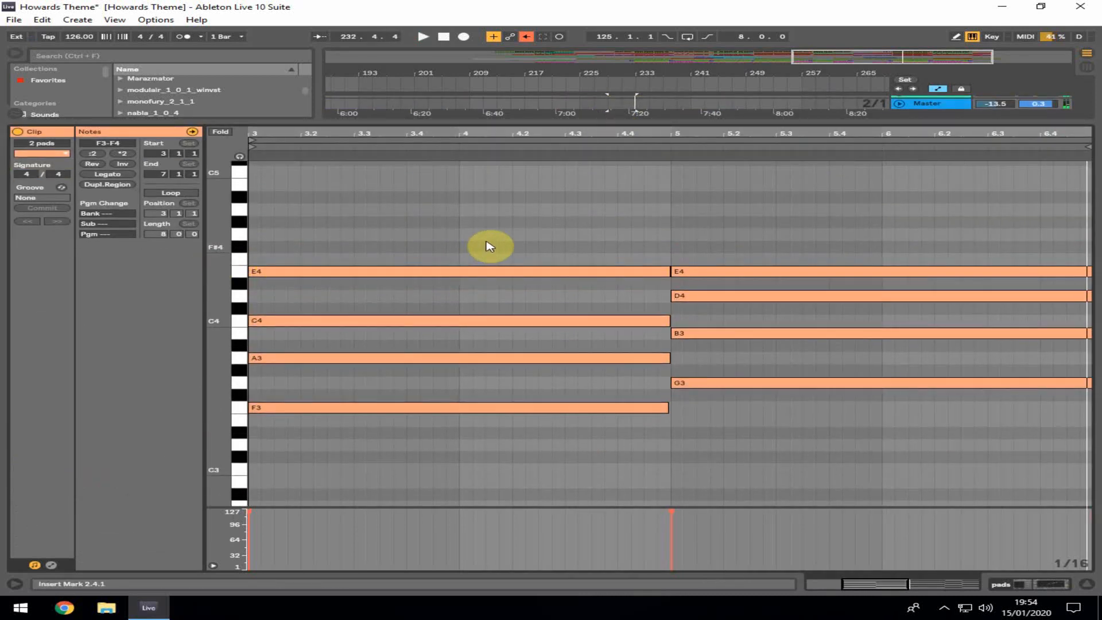
{"action": "left_click", "coordinate": [1089, 587]}
{"action": "left_click", "coordinate": [620, 370]}
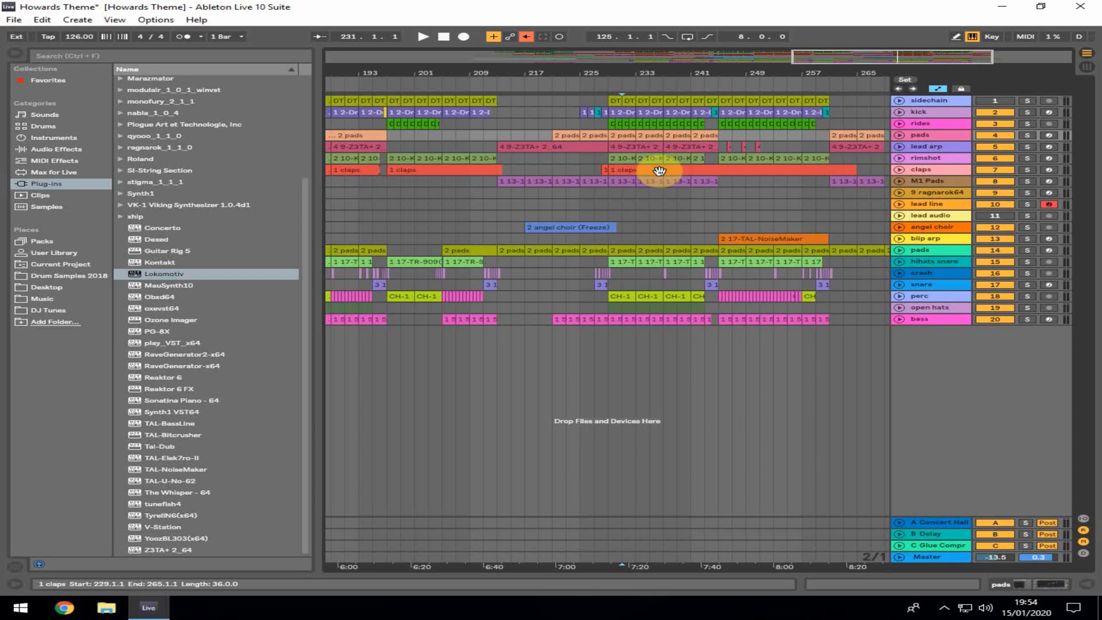
Solo the M1 Pads track and show its device chain
{"action": "left_click", "coordinate": [1028, 181]}
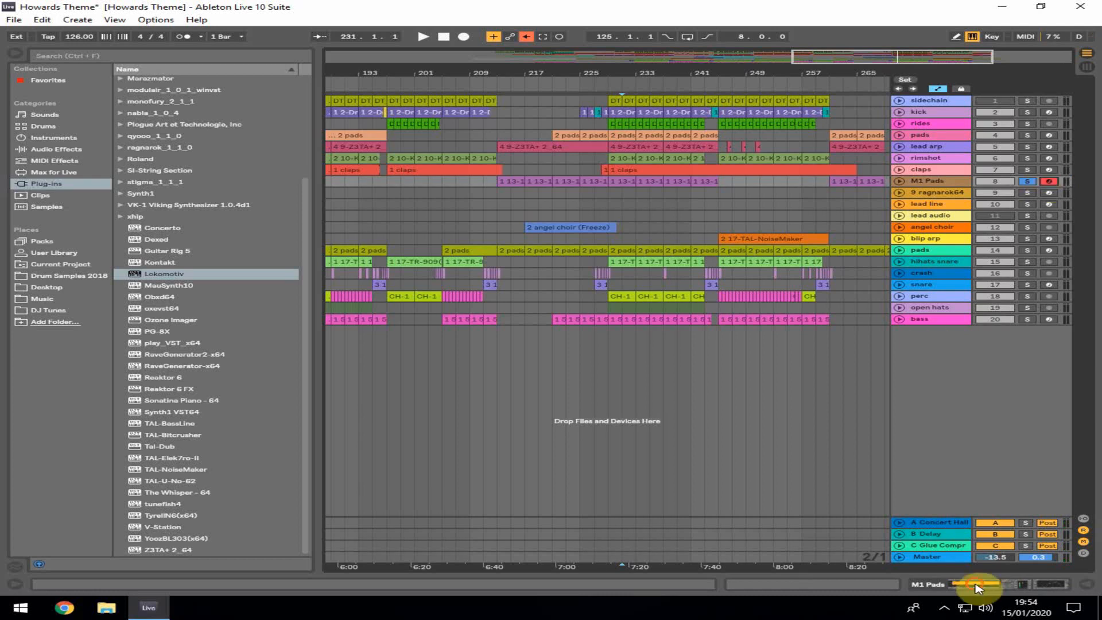
{"action": "left_click", "coordinate": [976, 584]}
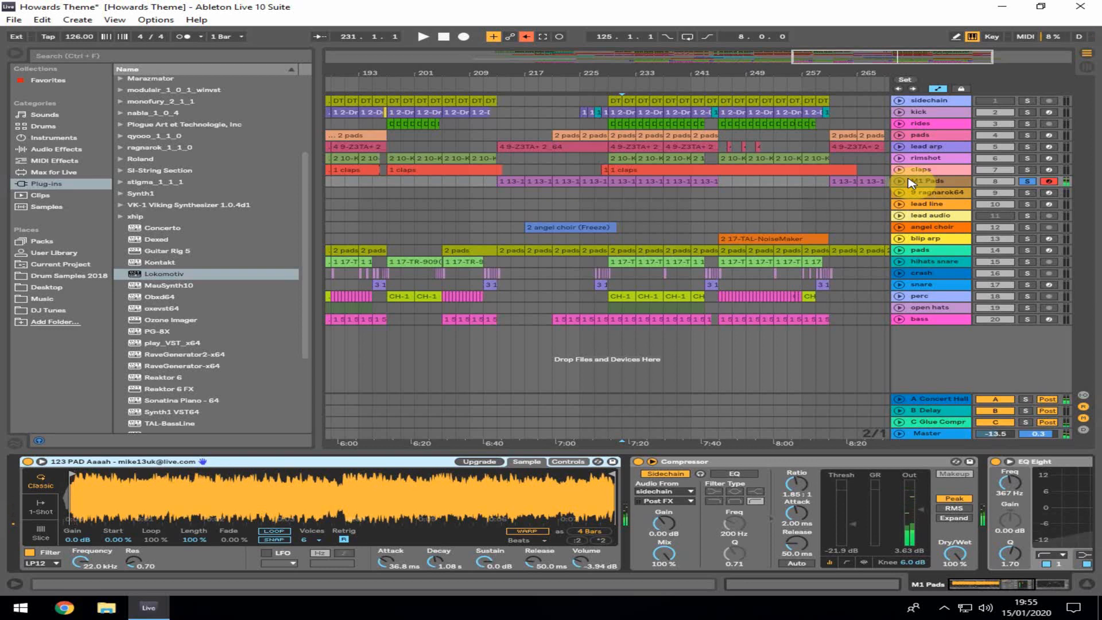
Inspect the device chains of the kick, rides, pads and rimshot tracks in turn
{"action": "left_click", "coordinate": [931, 112]}
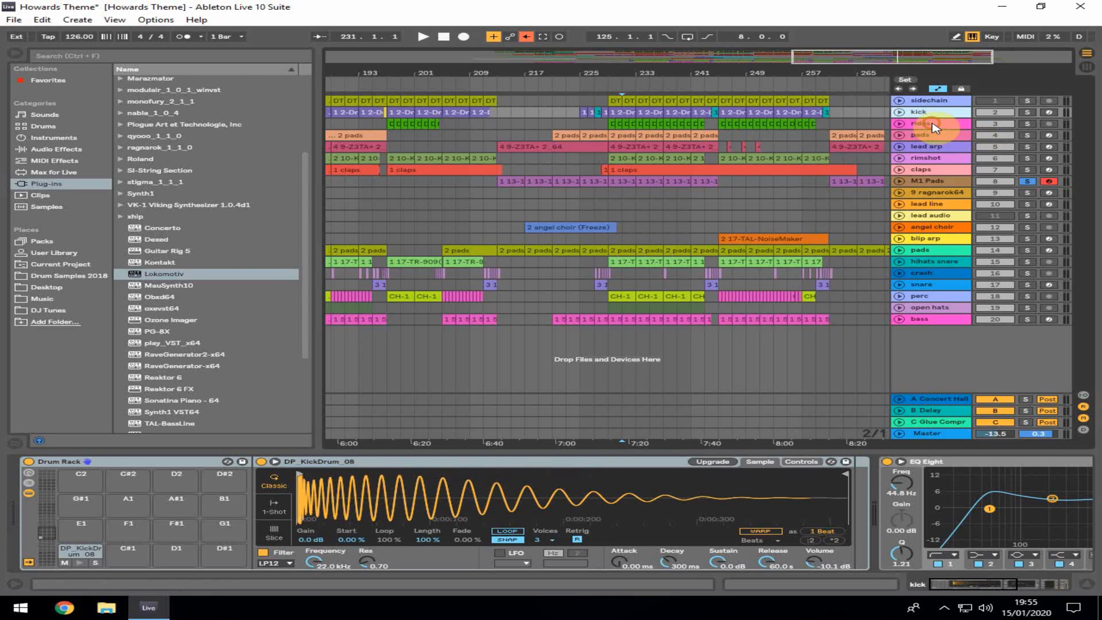
{"action": "left_click", "coordinate": [933, 125]}
{"action": "left_click", "coordinate": [931, 136]}
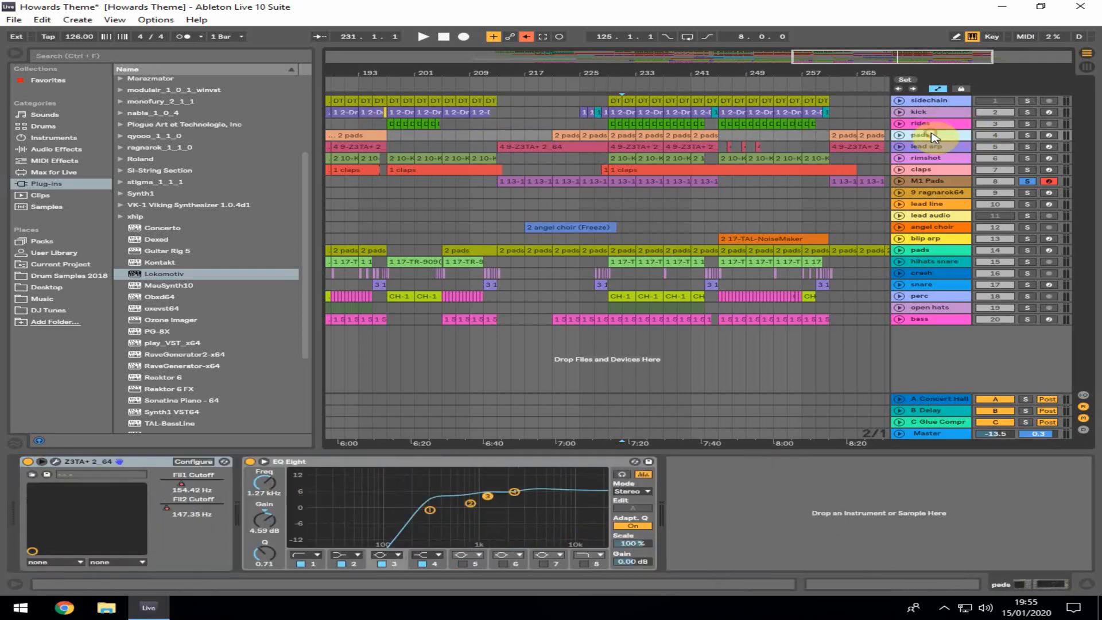
{"action": "left_click", "coordinate": [925, 159]}
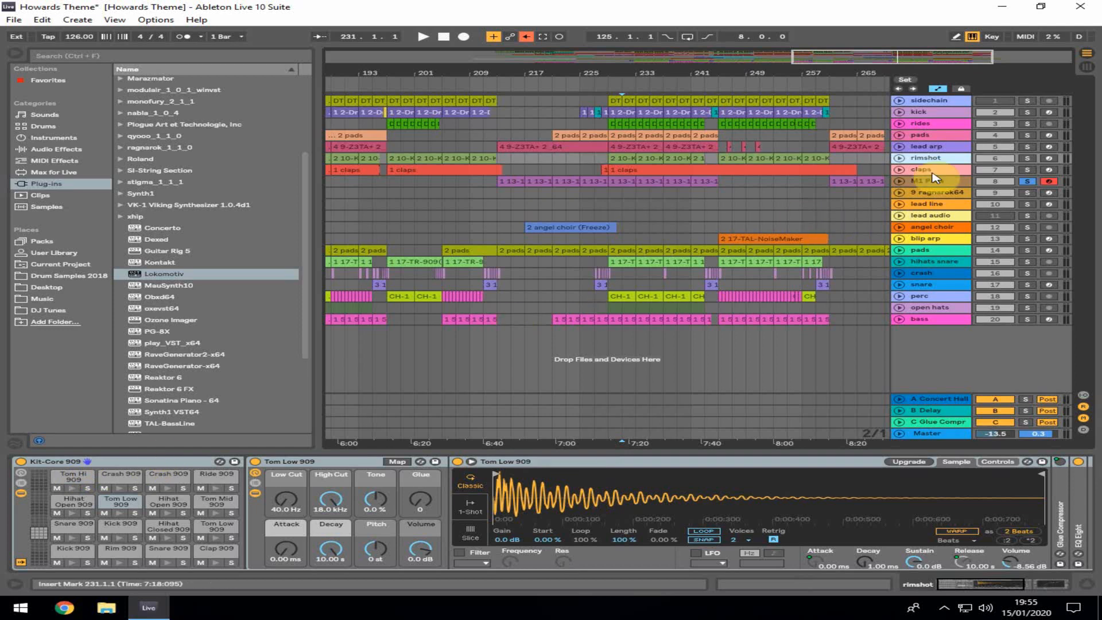
Show the ragnarok64 track's device chain and open its synth plugin window, then close it
{"action": "left_click", "coordinate": [936, 194]}
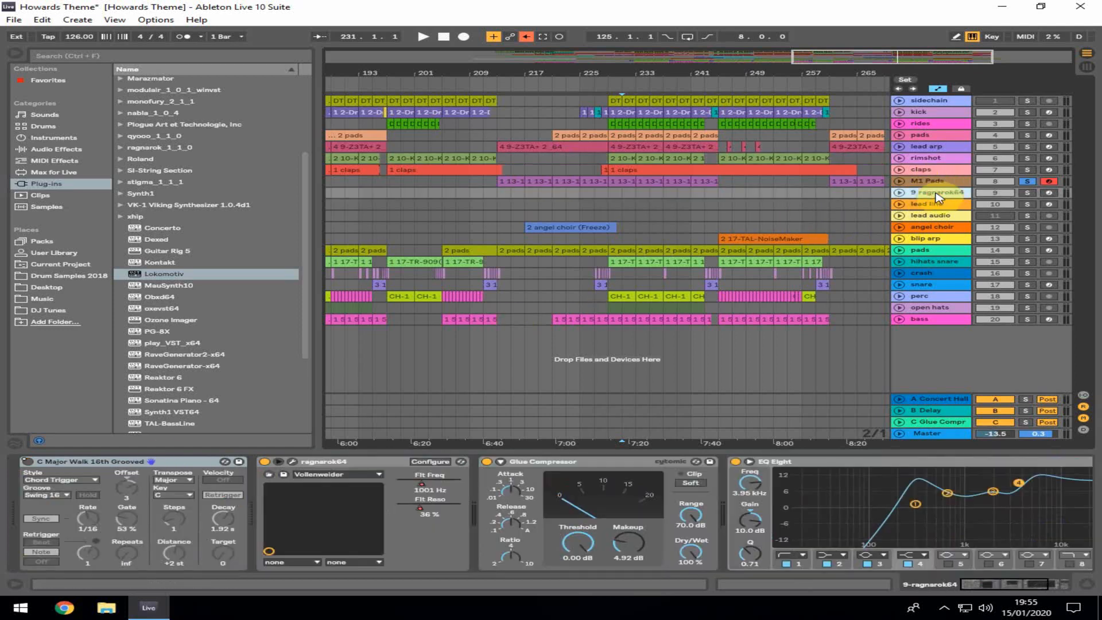
{"action": "left_click", "coordinate": [291, 462]}
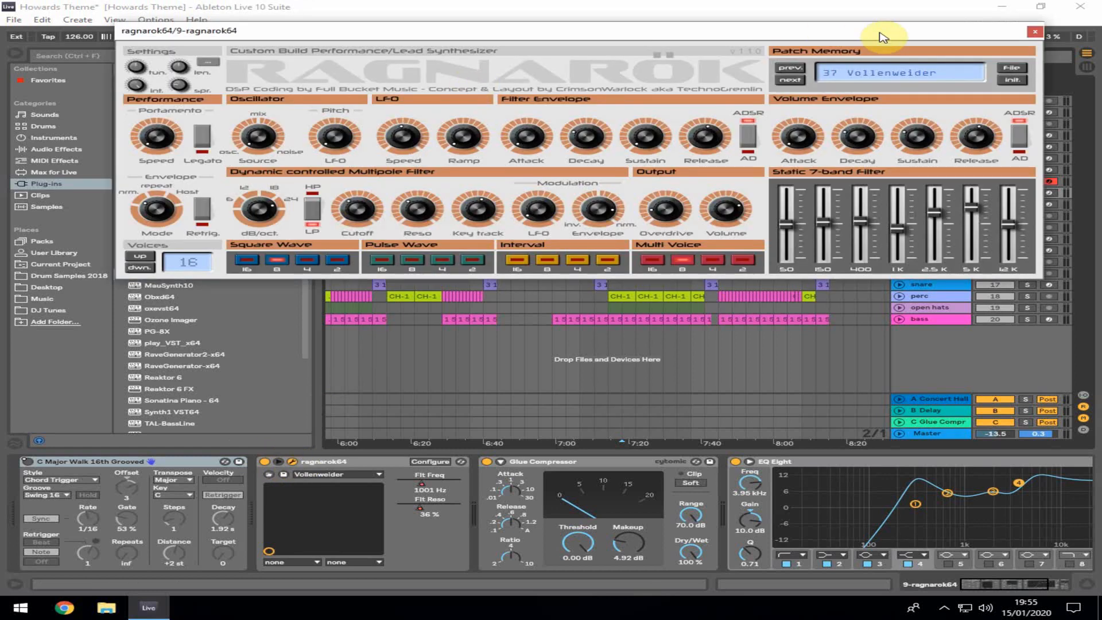
{"action": "left_click", "coordinate": [1031, 38]}
Check the lead arp and pads chains, then open and close the blip arp's TAL-NoiseMaker plugin window
{"action": "left_click", "coordinate": [933, 147]}
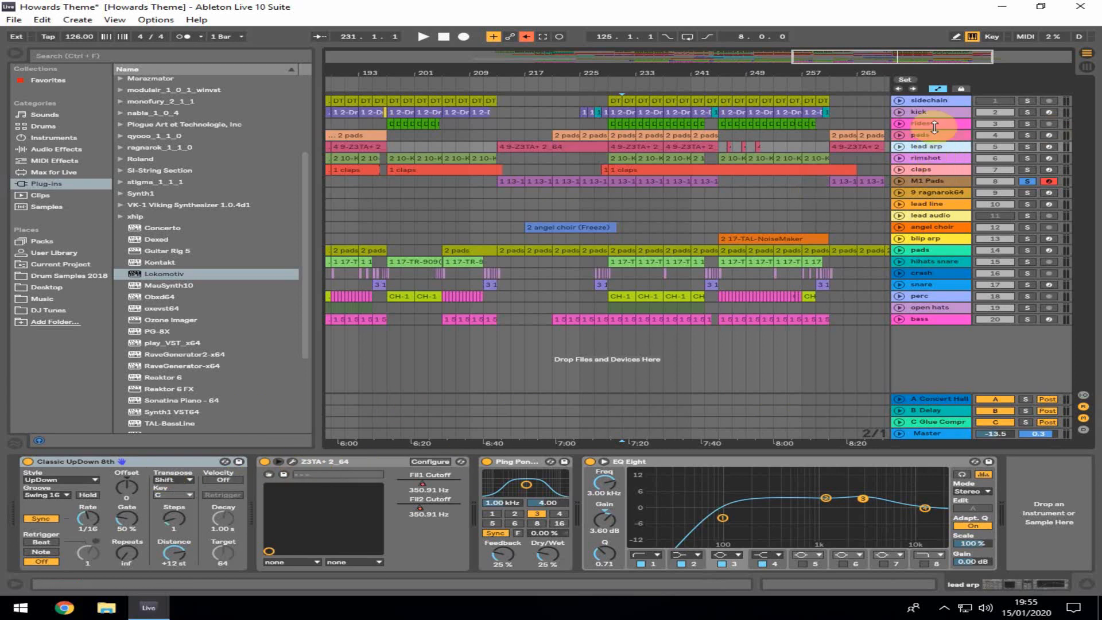
{"action": "left_click", "coordinate": [939, 137]}
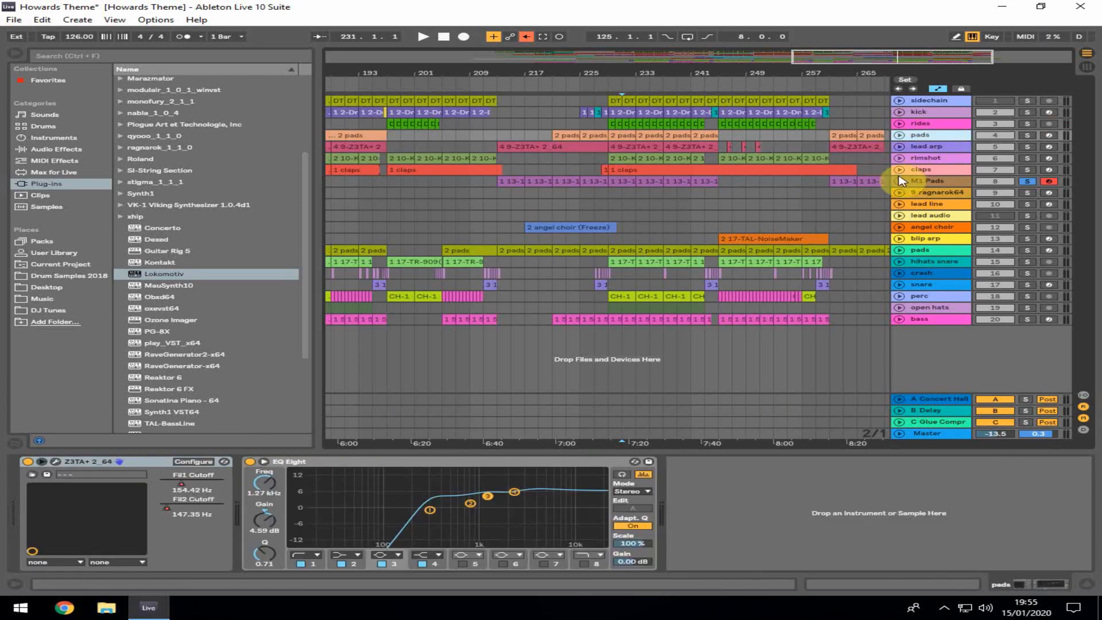
{"action": "left_click", "coordinate": [939, 240]}
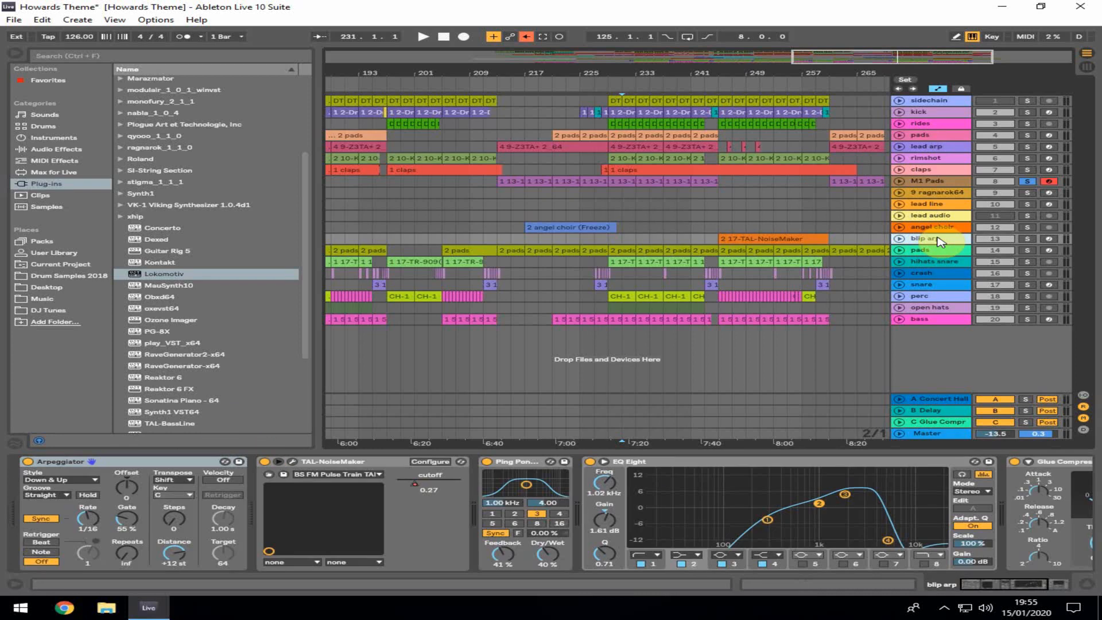
{"action": "left_click", "coordinate": [293, 462]}
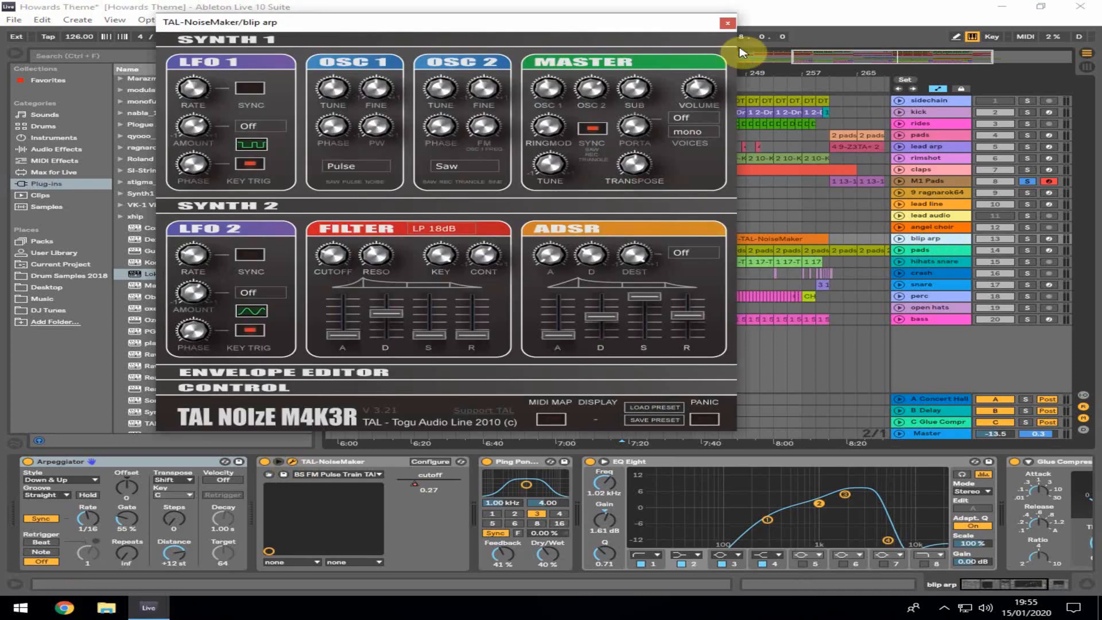
{"action": "left_click", "coordinate": [727, 24]}
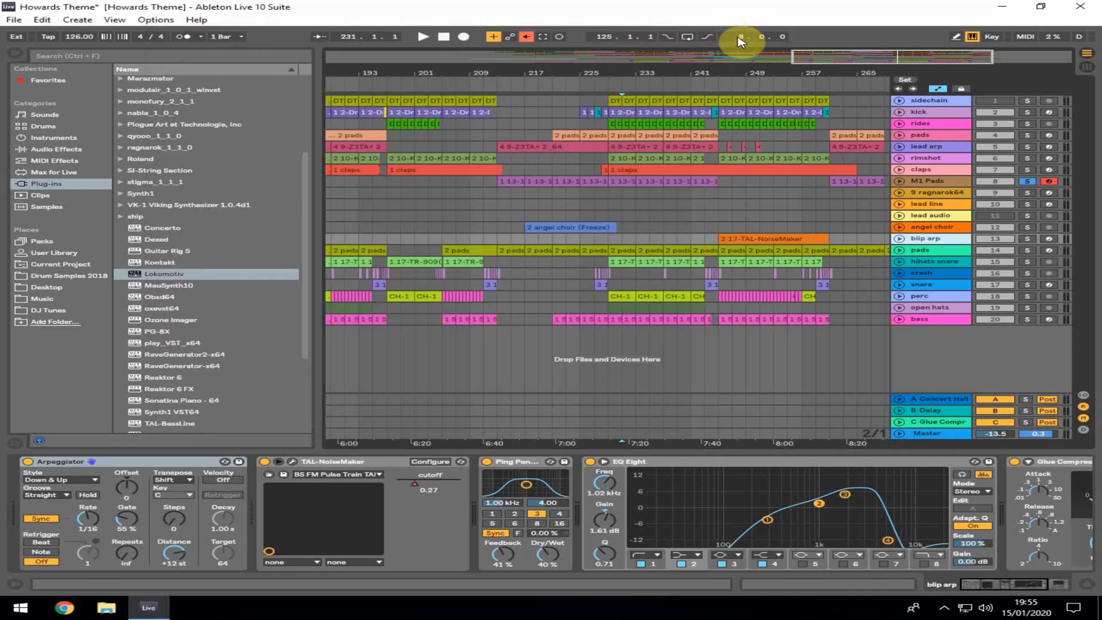
Show the bass track's chain, then open and close the Cobalt synth window on the second pads track
{"action": "left_click", "coordinate": [934, 320]}
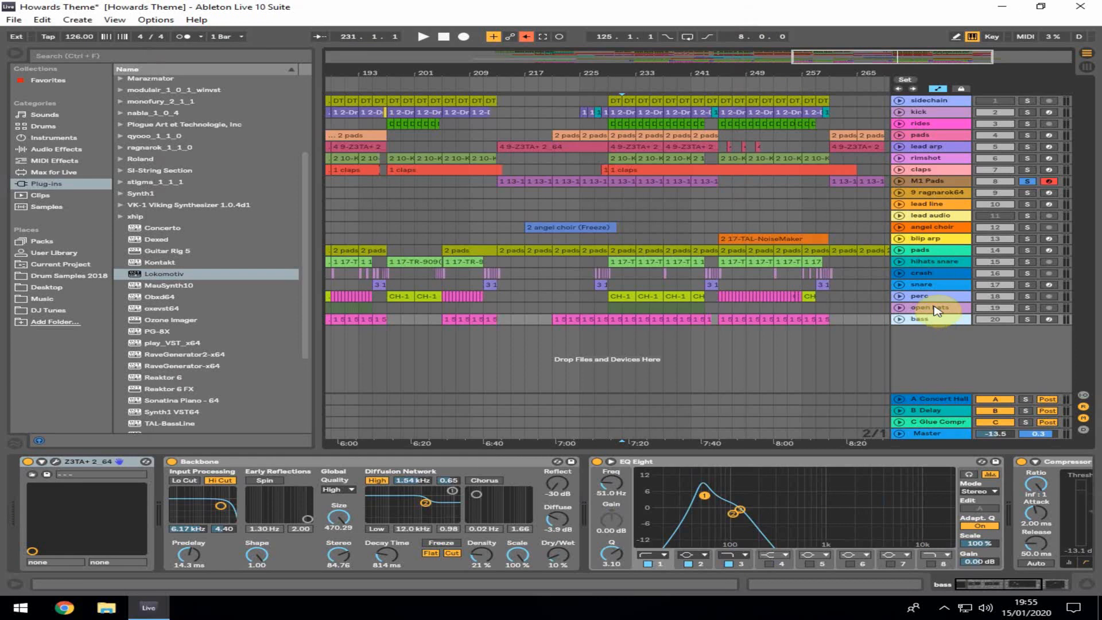
{"action": "left_click", "coordinate": [926, 256]}
{"action": "left_click", "coordinate": [137, 462]}
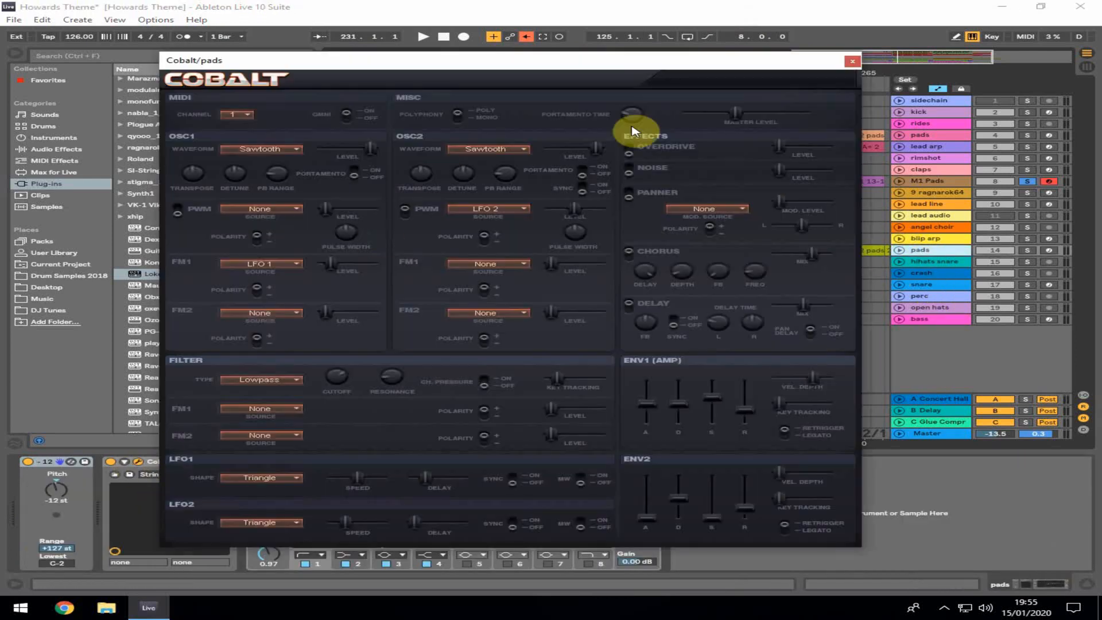
{"action": "left_click", "coordinate": [852, 61]}
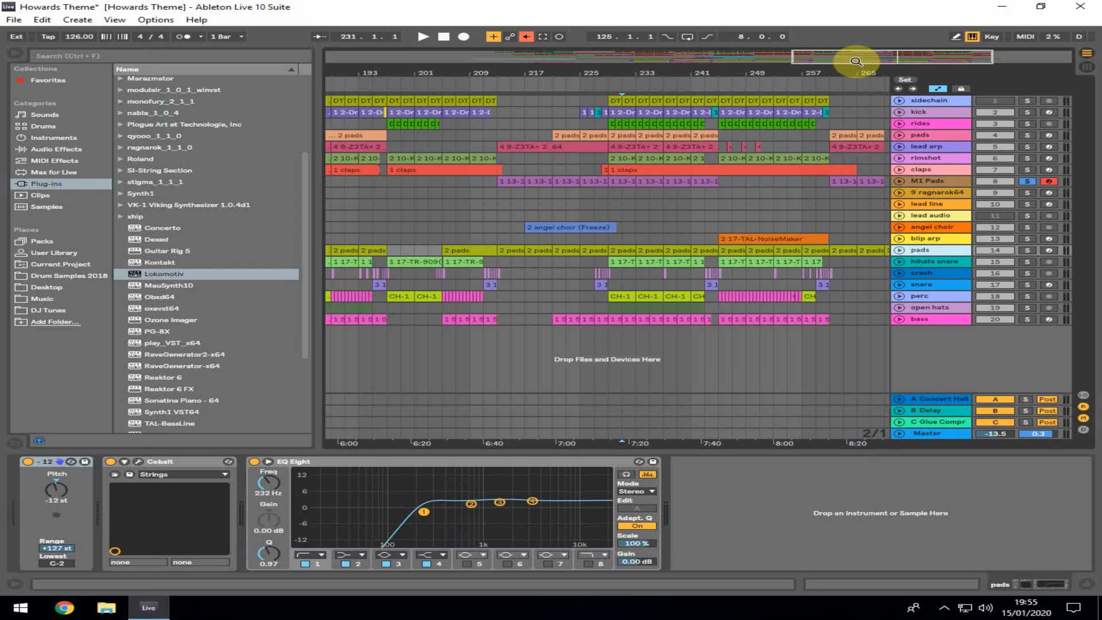
Select the M1 Pads track and zoom the arrangement in around bars 197 to 241
{"action": "left_click", "coordinate": [958, 182]}
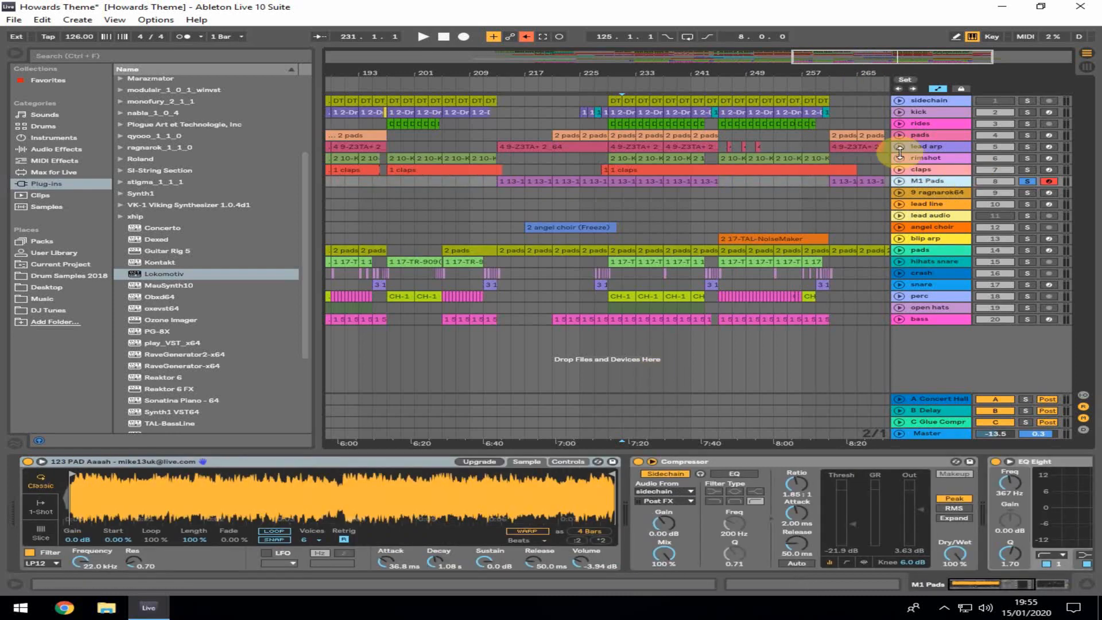
{"action": "left_click", "coordinate": [721, 355]}
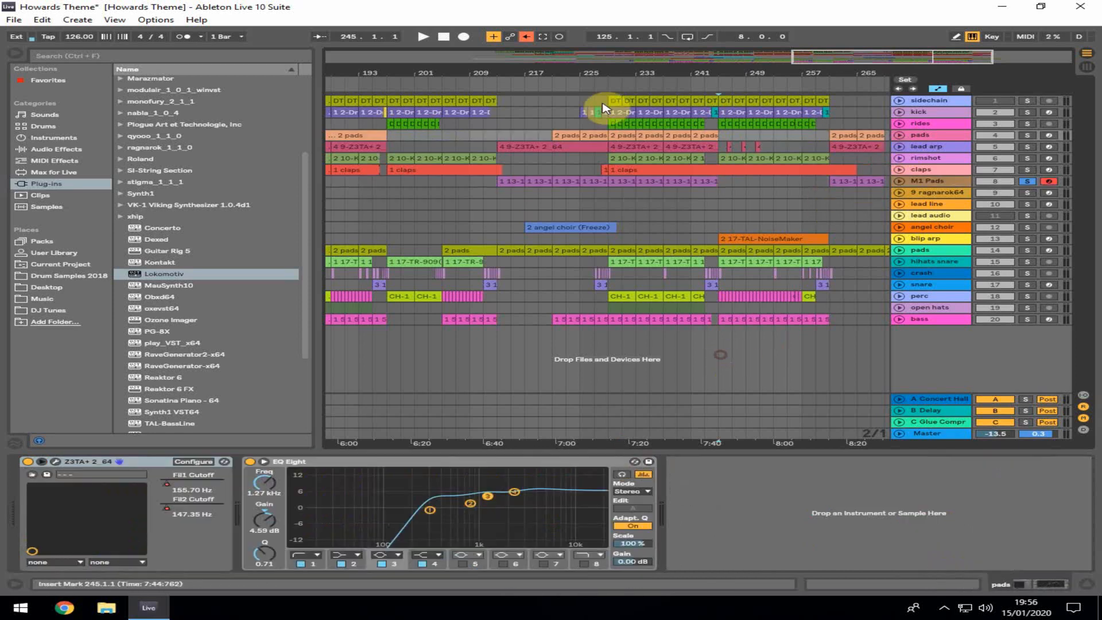
{"action": "mouse_move", "coordinate": [603, 67]}
{"action": "left_mouse_down"}
{"action": "mouse_move", "coordinate": [735, 67]}
{"action": "mouse_move", "coordinate": [708, 177]}
{"action": "left_mouse_up"}
{"action": "left_click", "coordinate": [726, 192]}
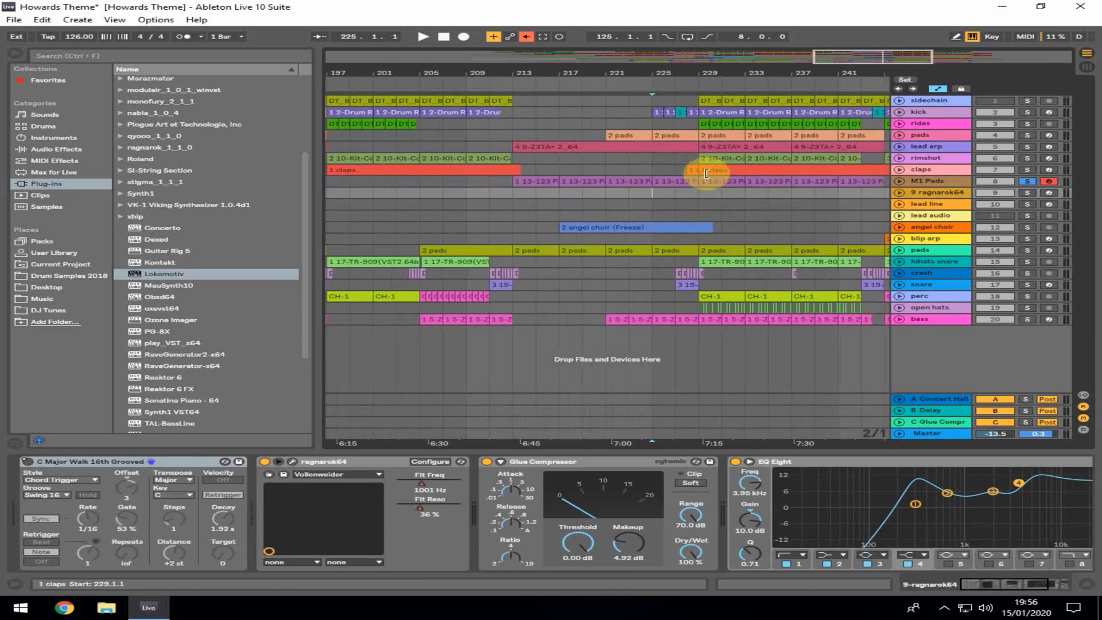
Place the playhead at bar 229, unsolo the M1 Pads track and start playback
{"action": "left_click", "coordinate": [696, 206]}
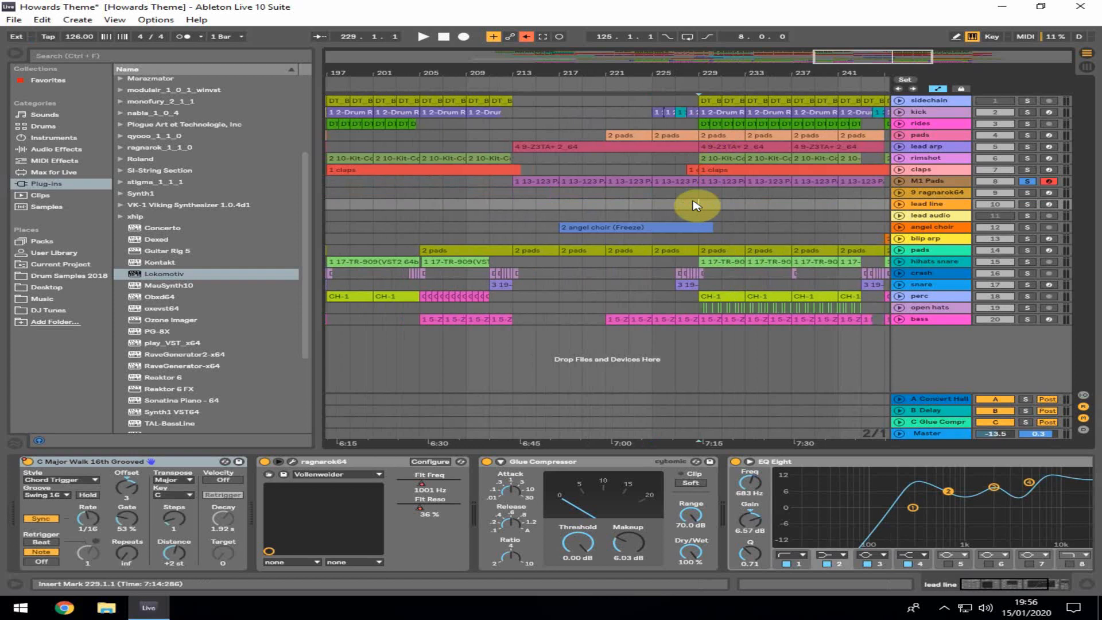
{"action": "left_click", "coordinate": [697, 194]}
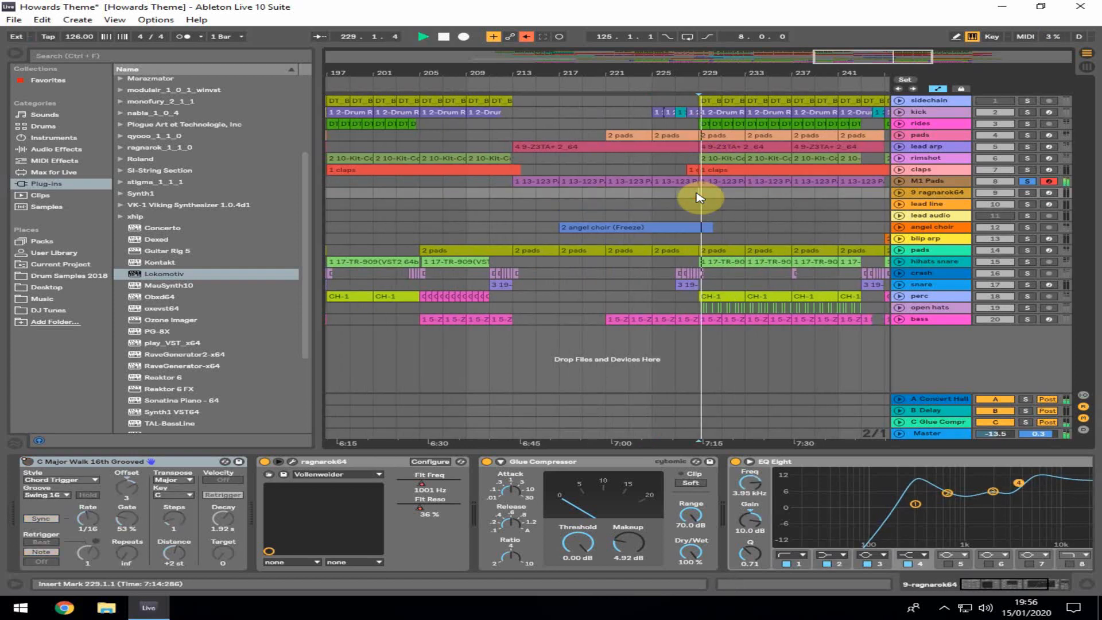
{"action": "left_click", "coordinate": [1027, 181]}
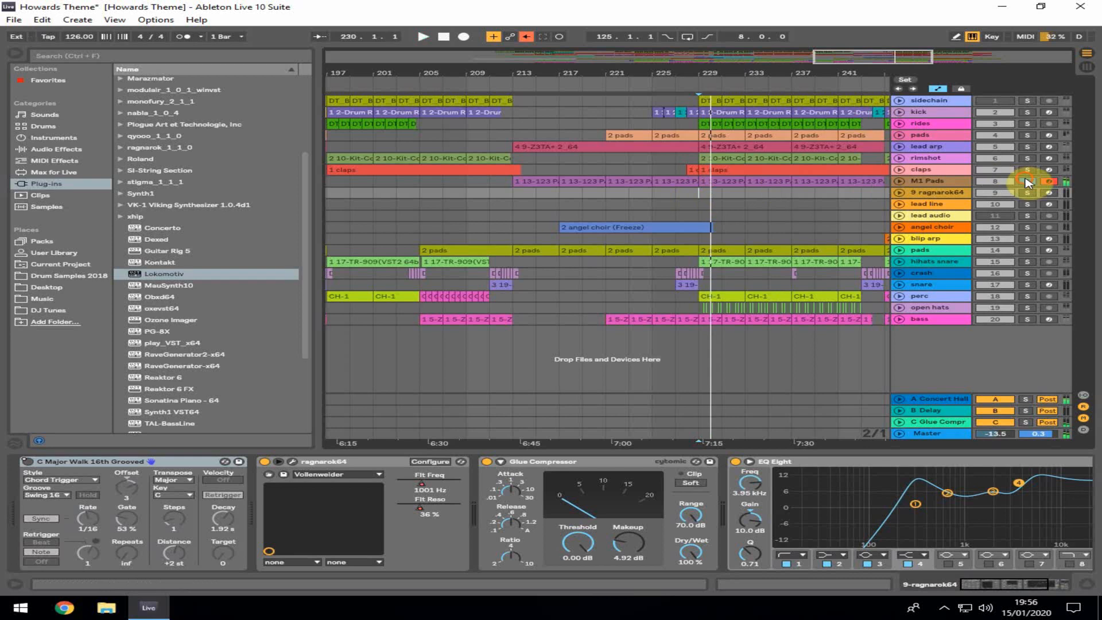
{"action": "key", "text": "space"}
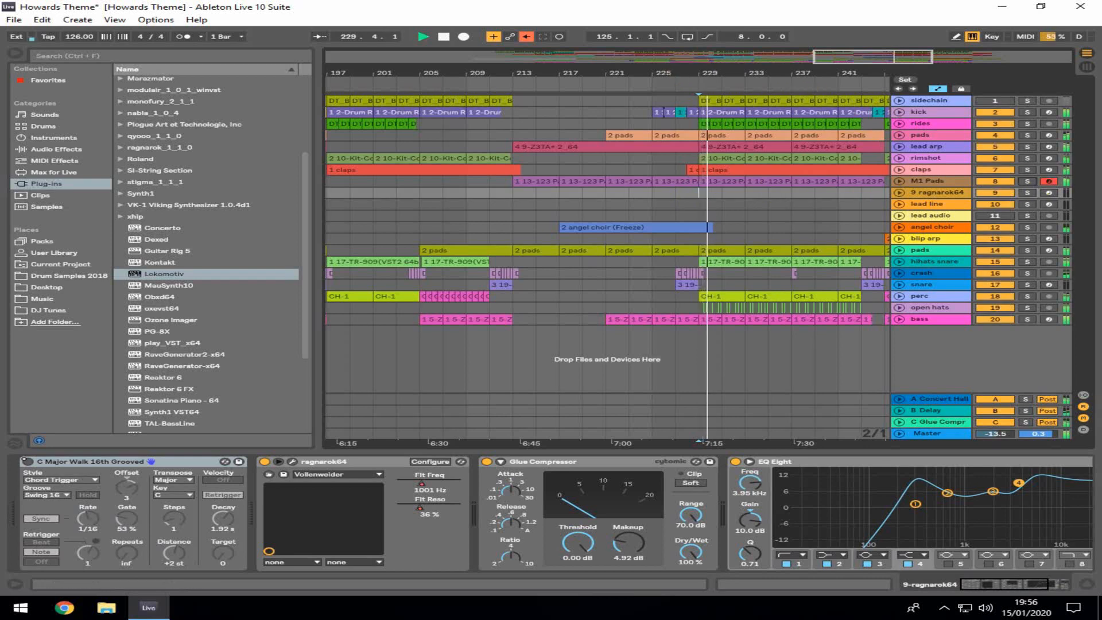